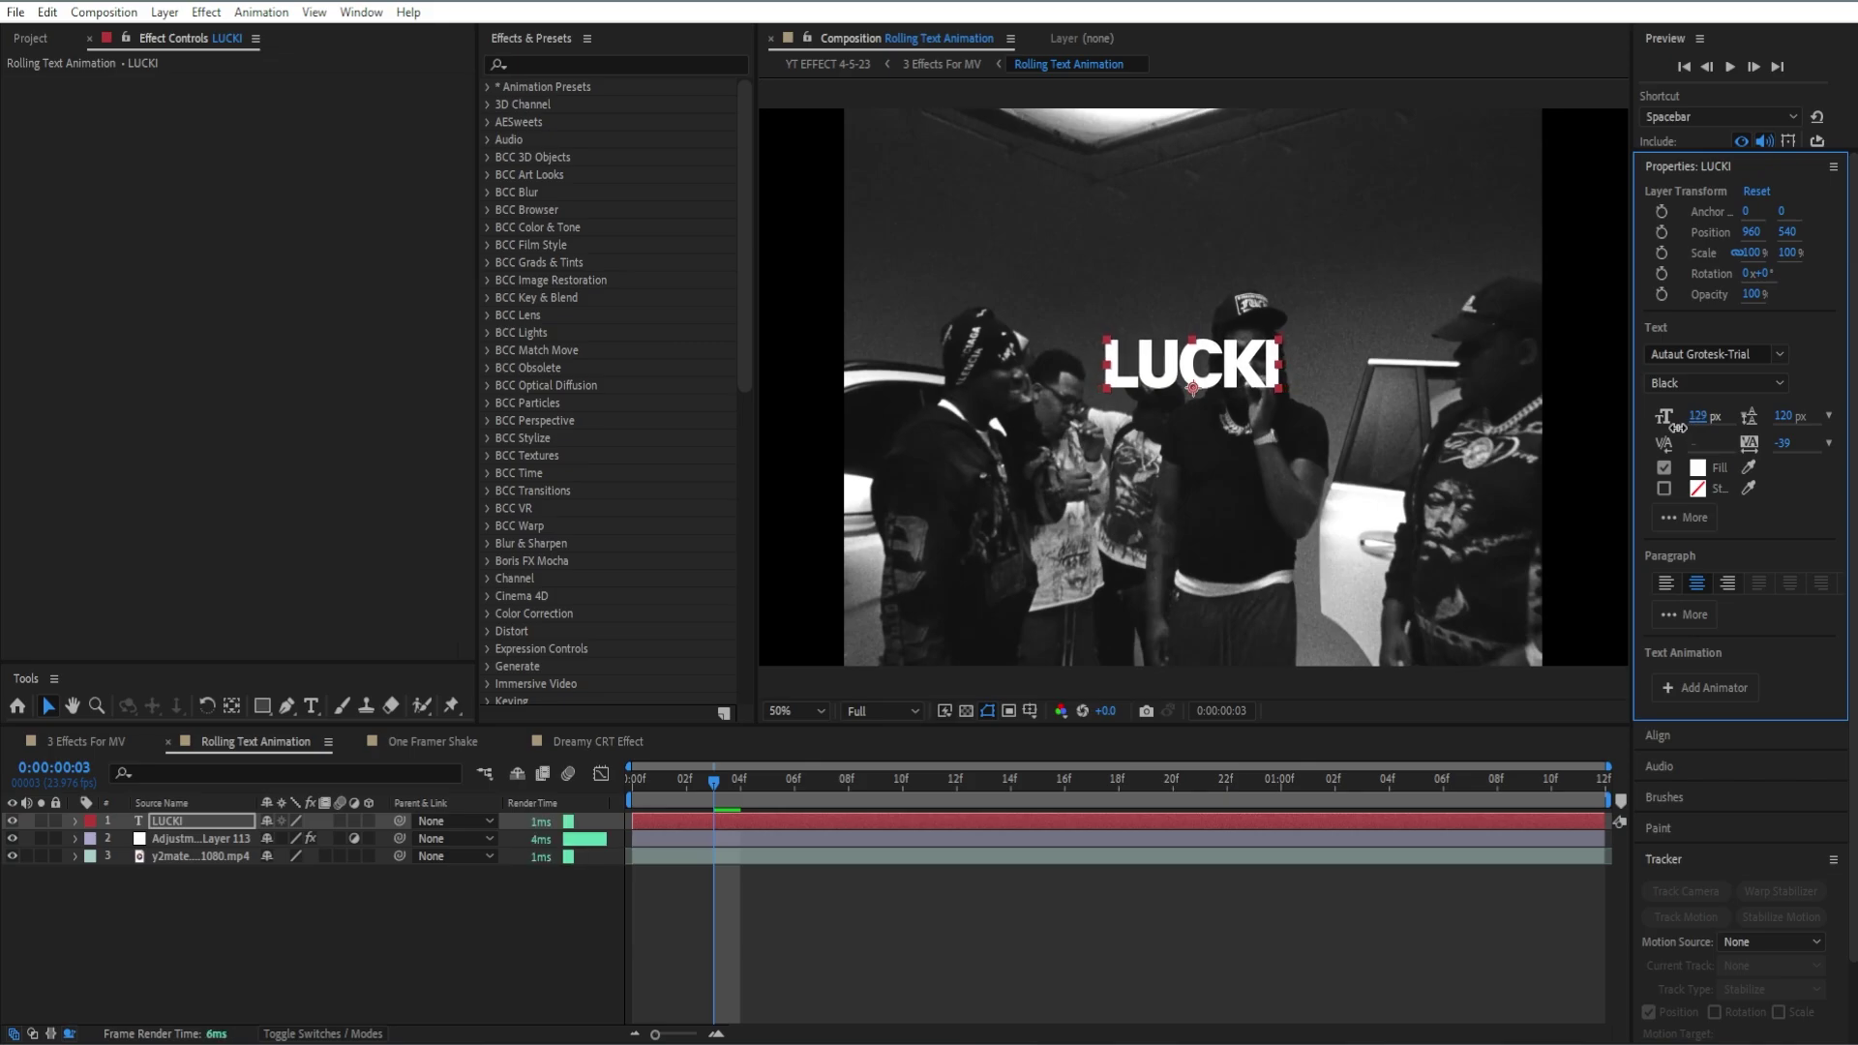
Step: Create a new full-frame solid layer filled with white (FFFFFF) in the Rolling Text Animation composition
{"action": "left_click", "coordinate": [779, 968]}
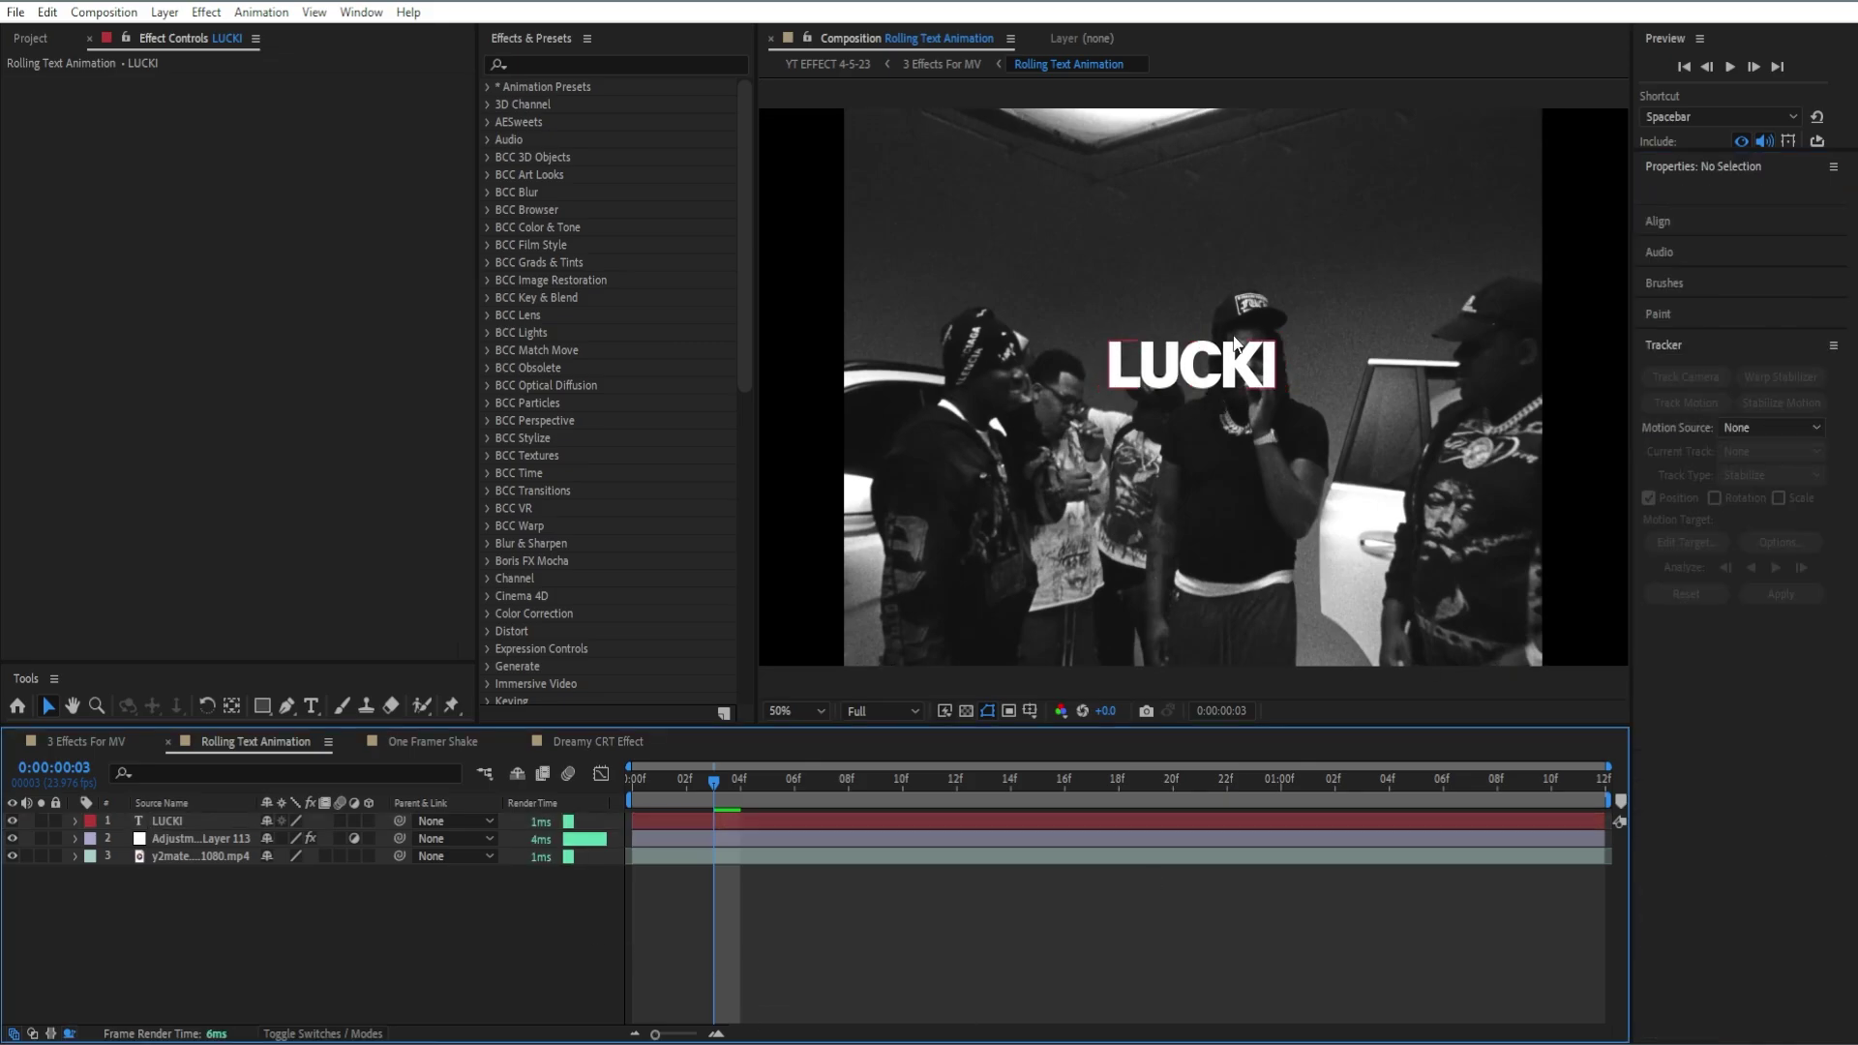
{"action": "right_click", "coordinate": [513, 977]}
{"action": "mouse_move", "coordinate": [636, 727]}
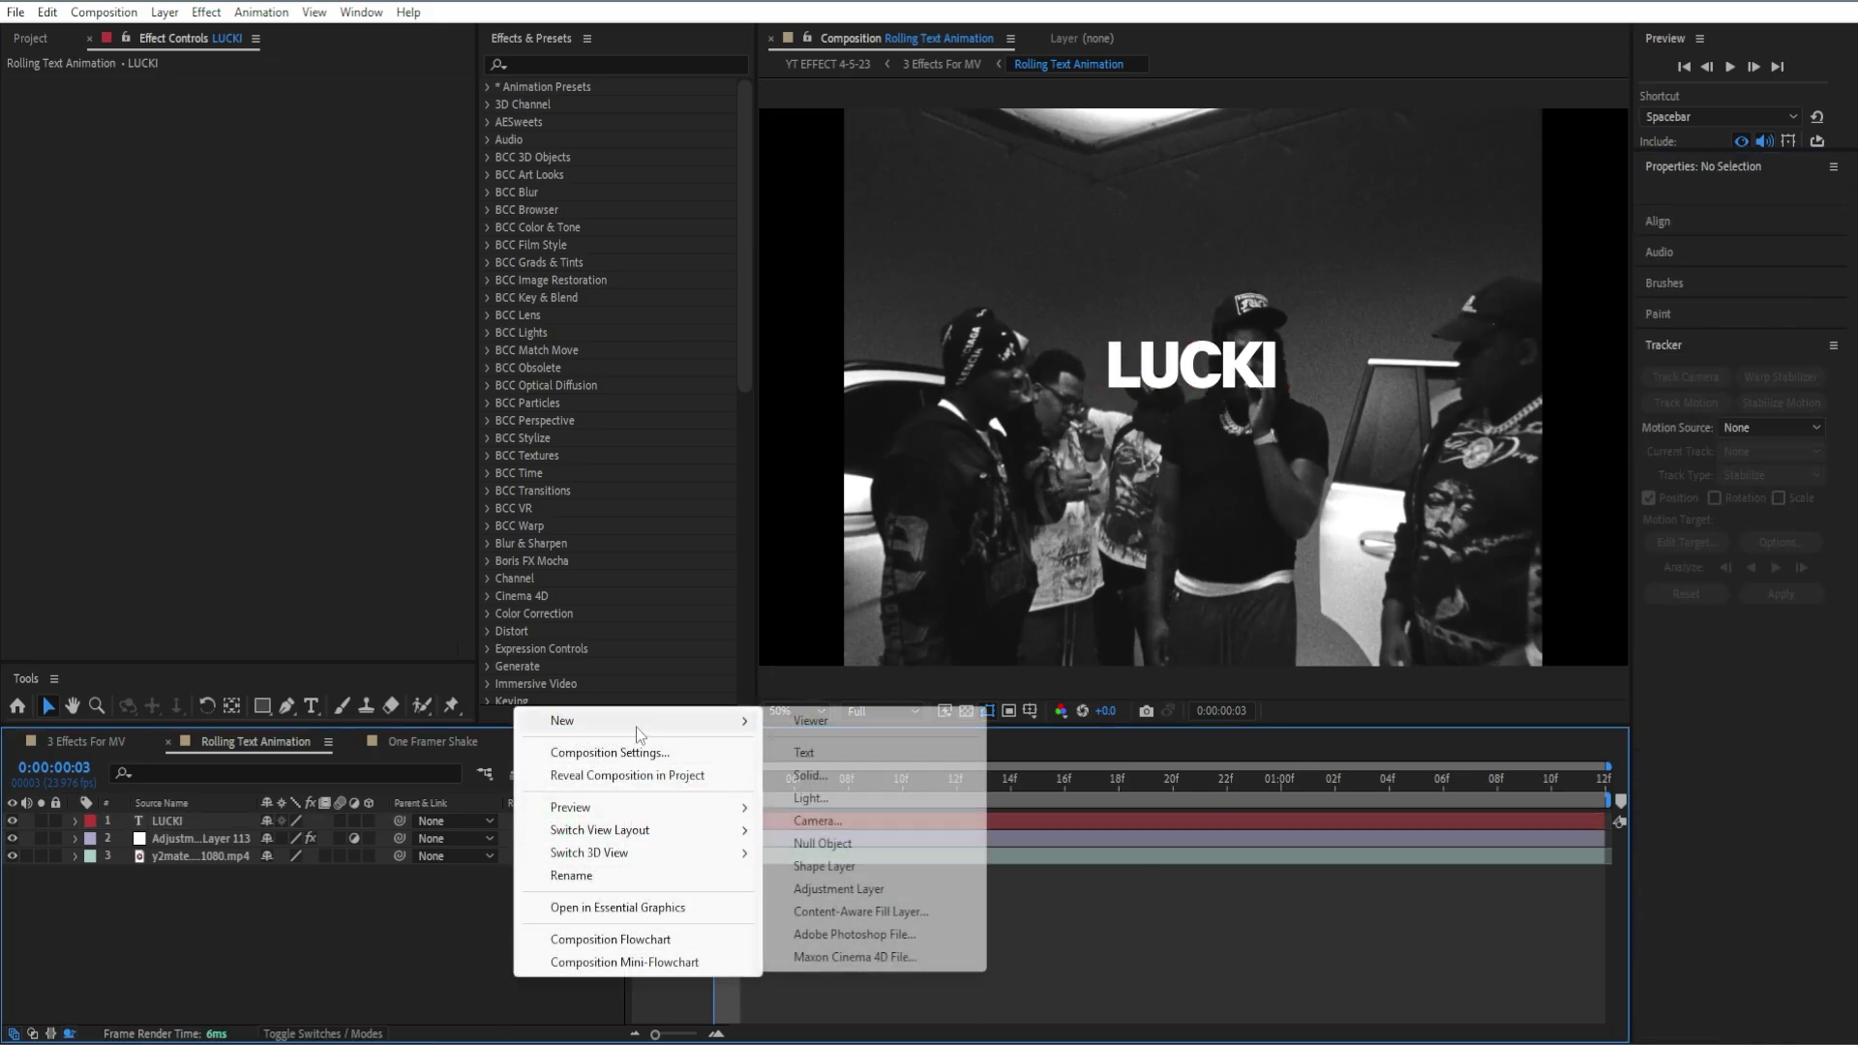
{"action": "left_click", "coordinate": [828, 778]}
{"action": "left_click", "coordinate": [654, 722]}
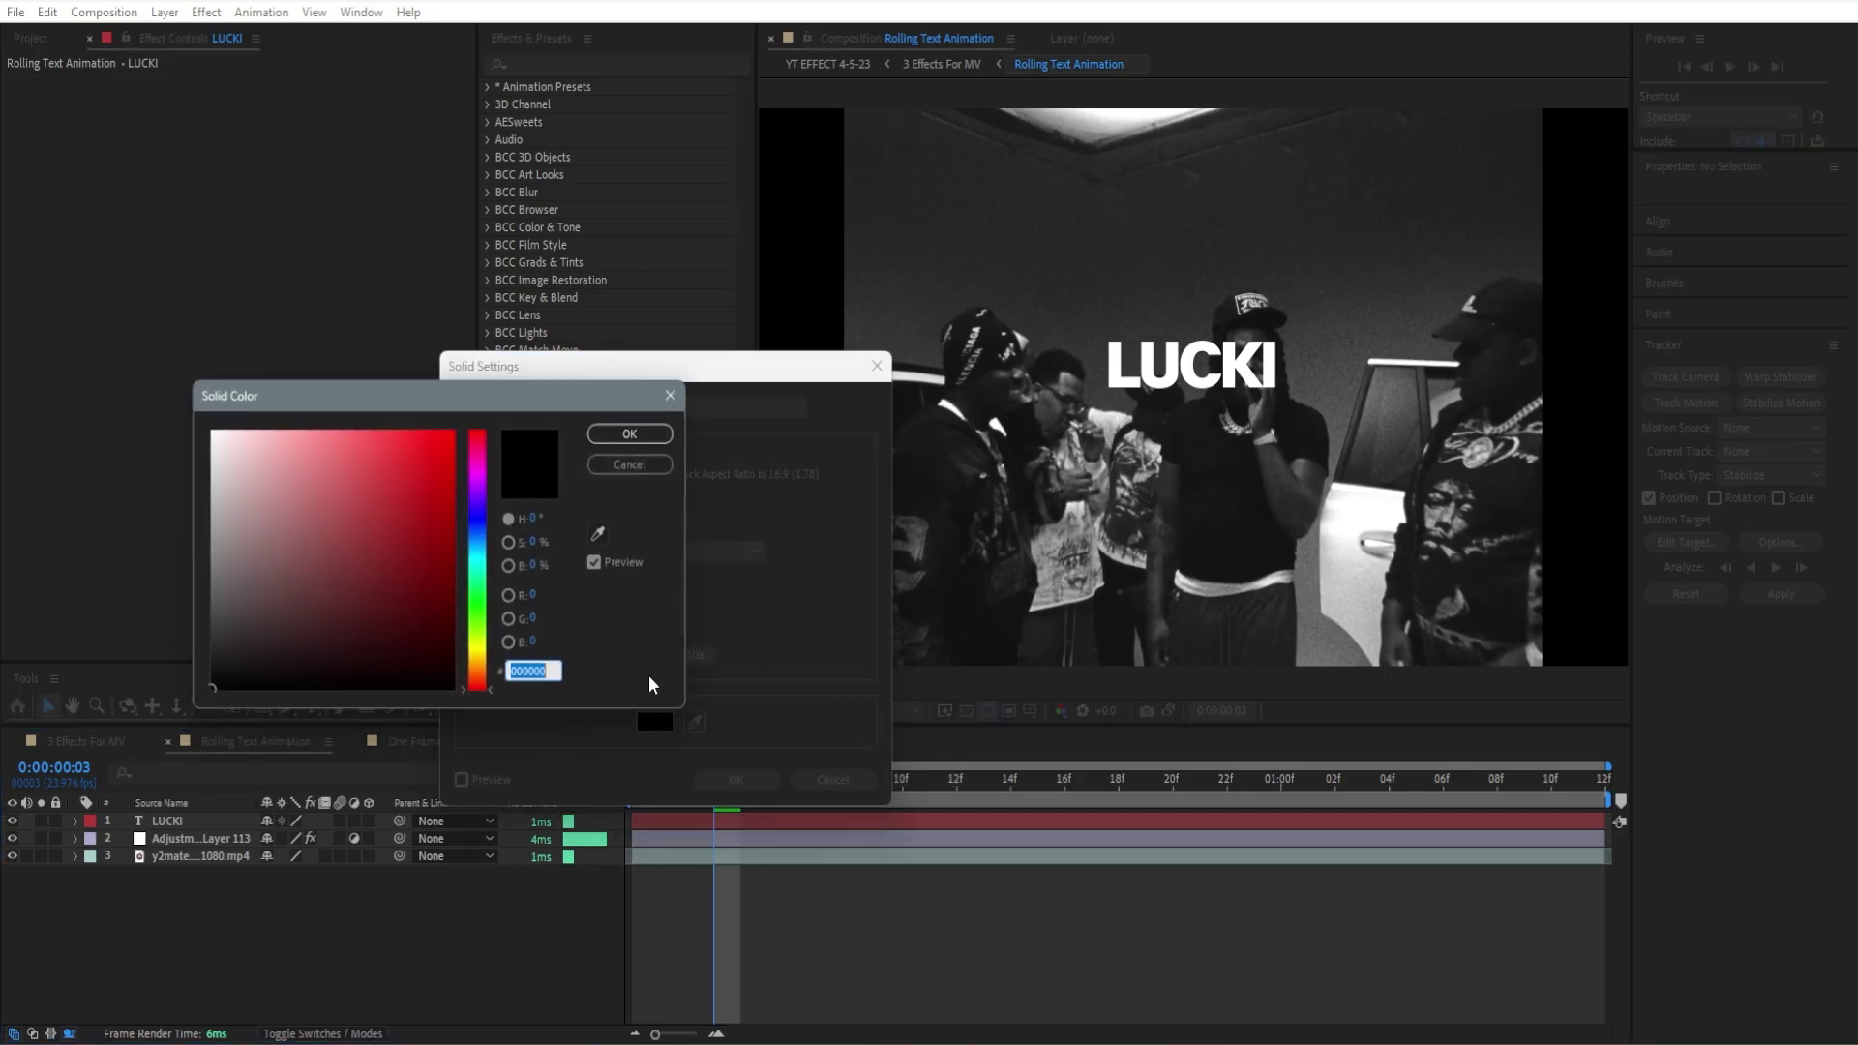
{"action": "left_click_drag", "start_coordinate": [218, 440], "coordinate": [123, 387]}
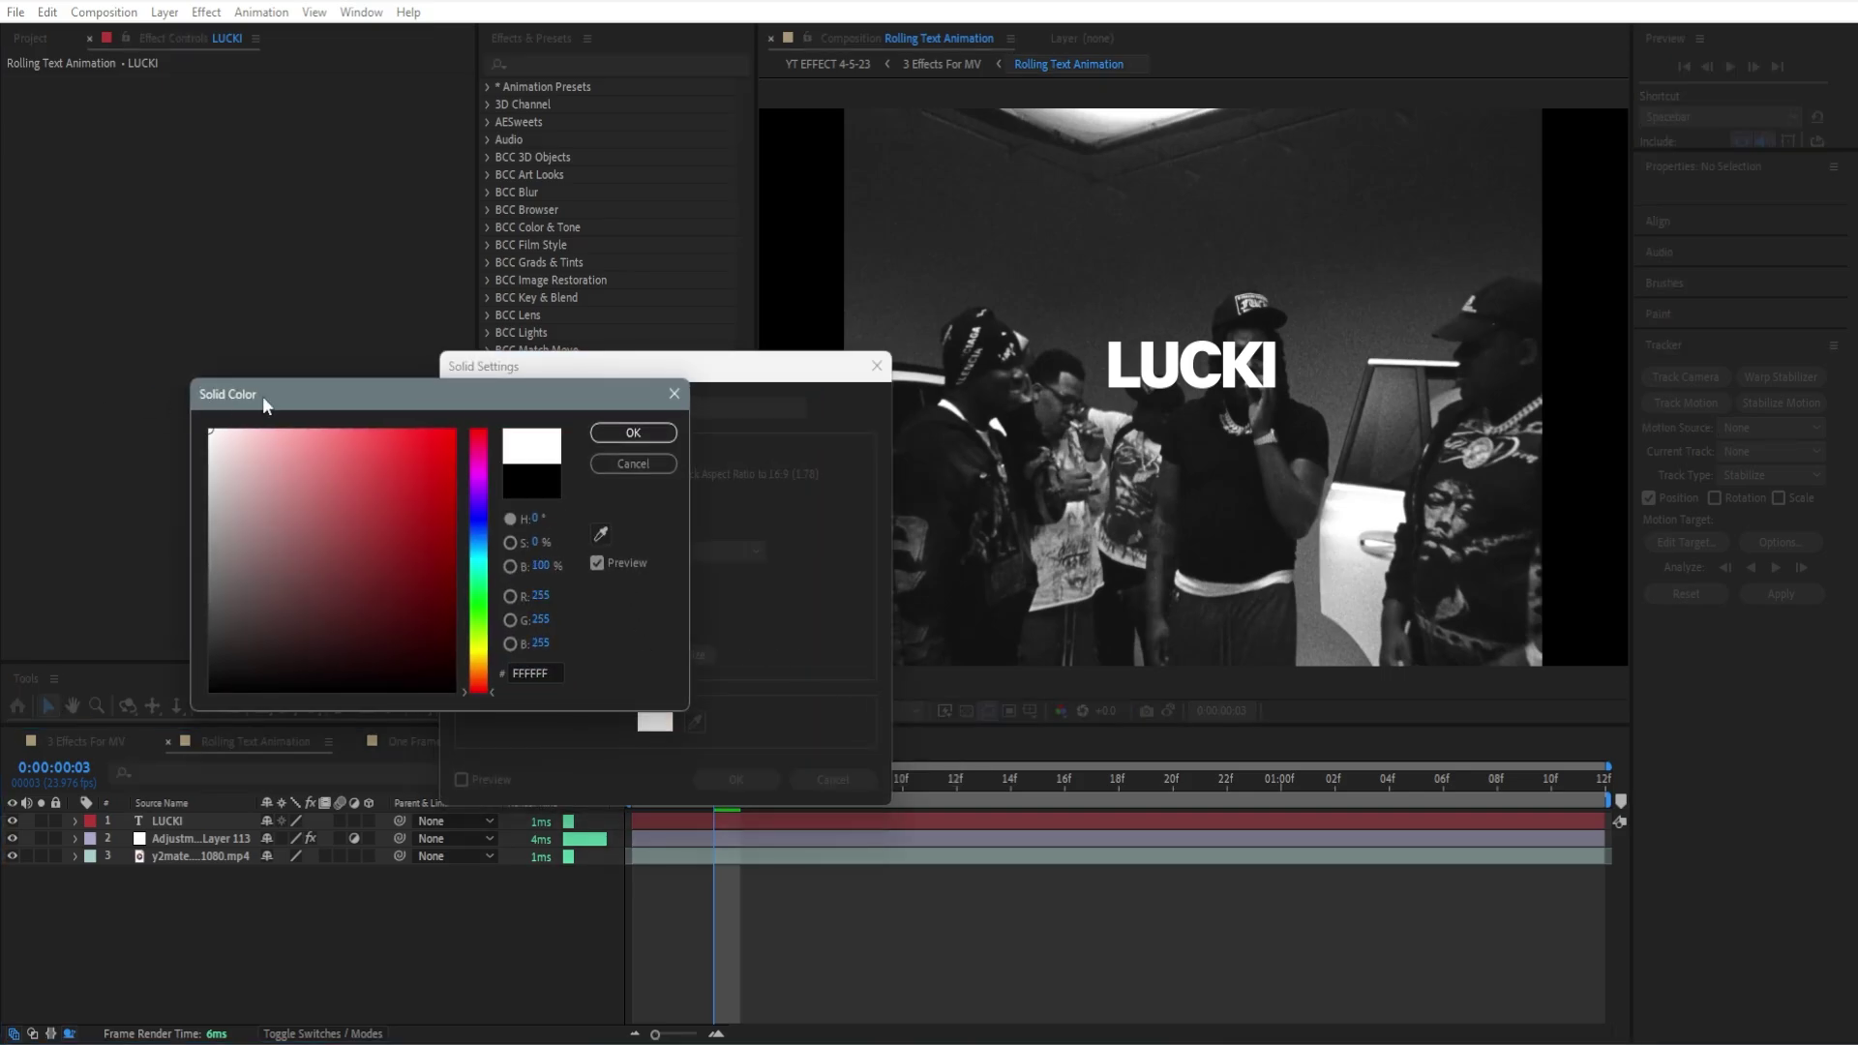
{"action": "left_click", "coordinate": [629, 432]}
{"action": "left_click", "coordinate": [729, 780]}
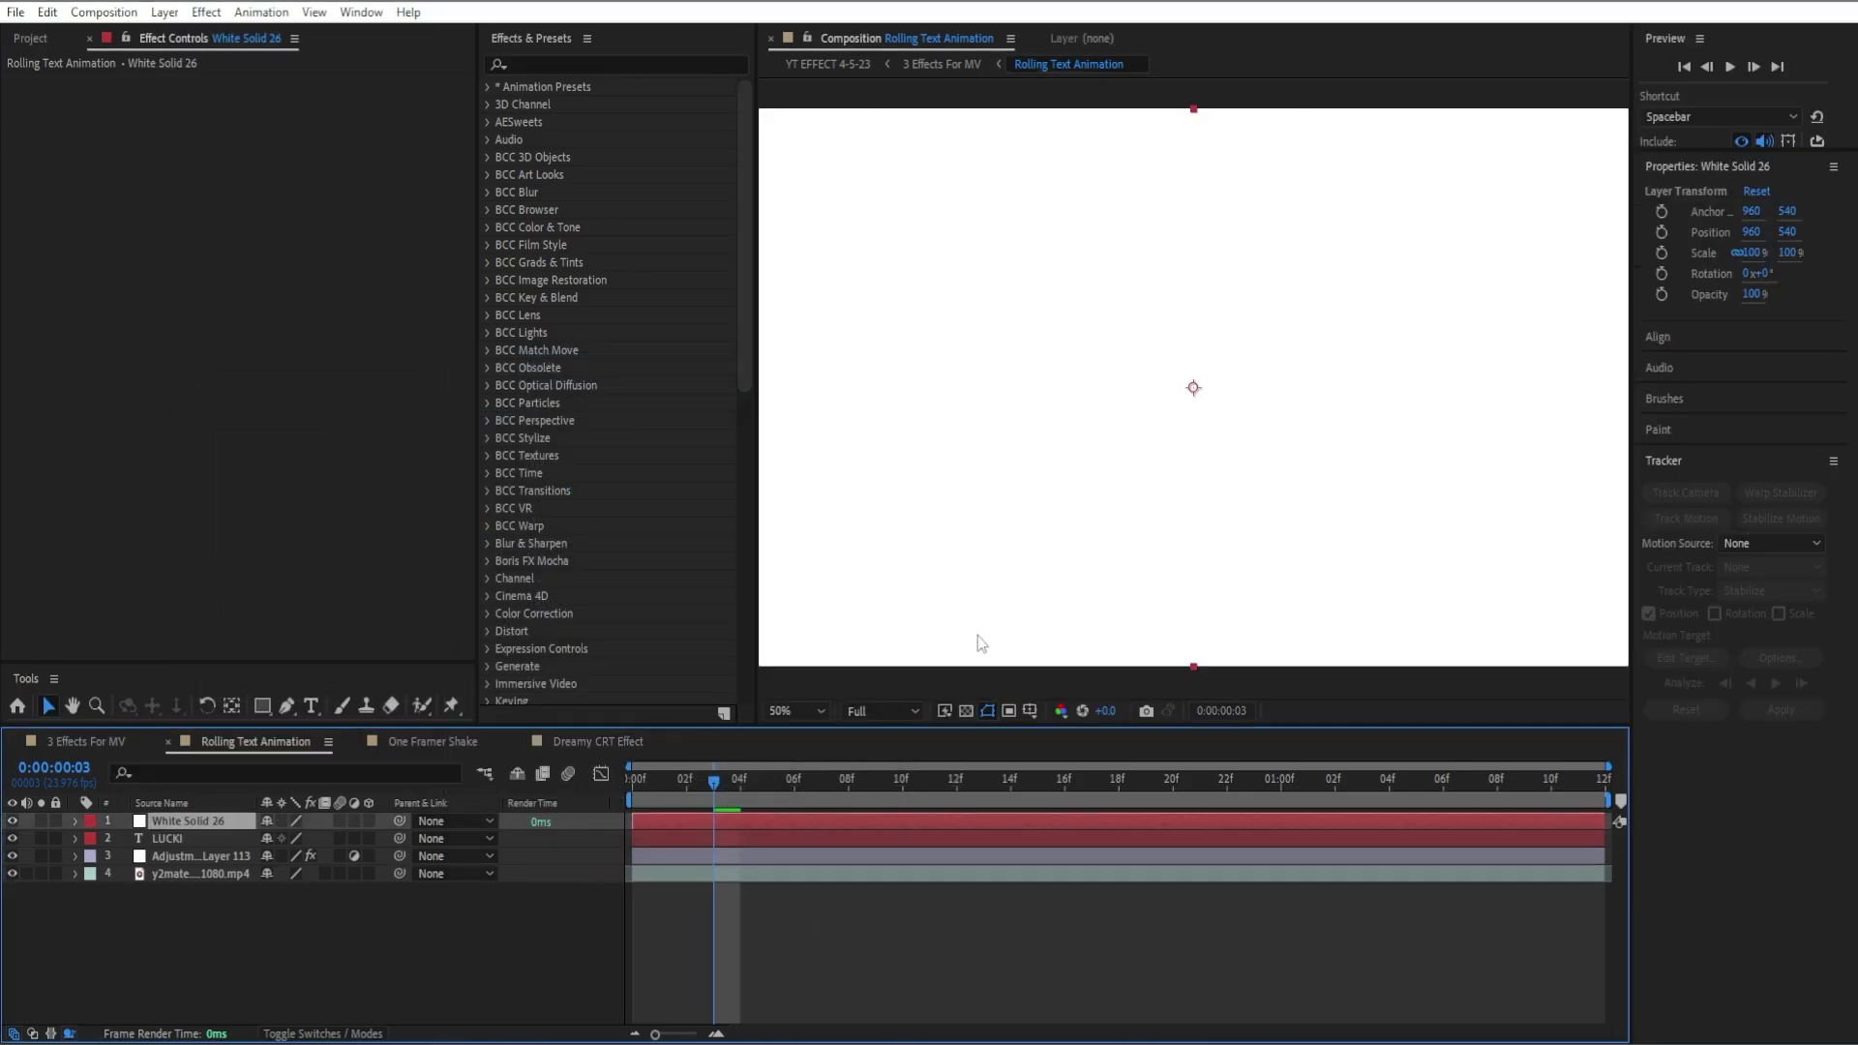
Step: Move the adjustment layer with the Motion Tile effect above the white solid in the layer stack
{"action": "scroll", "coordinate": [1117, 536], "scroll_direction": "down", "scroll_amount": 2}
{"action": "scroll", "coordinate": [1117, 533], "scroll_direction": "up", "scroll_amount": 1}
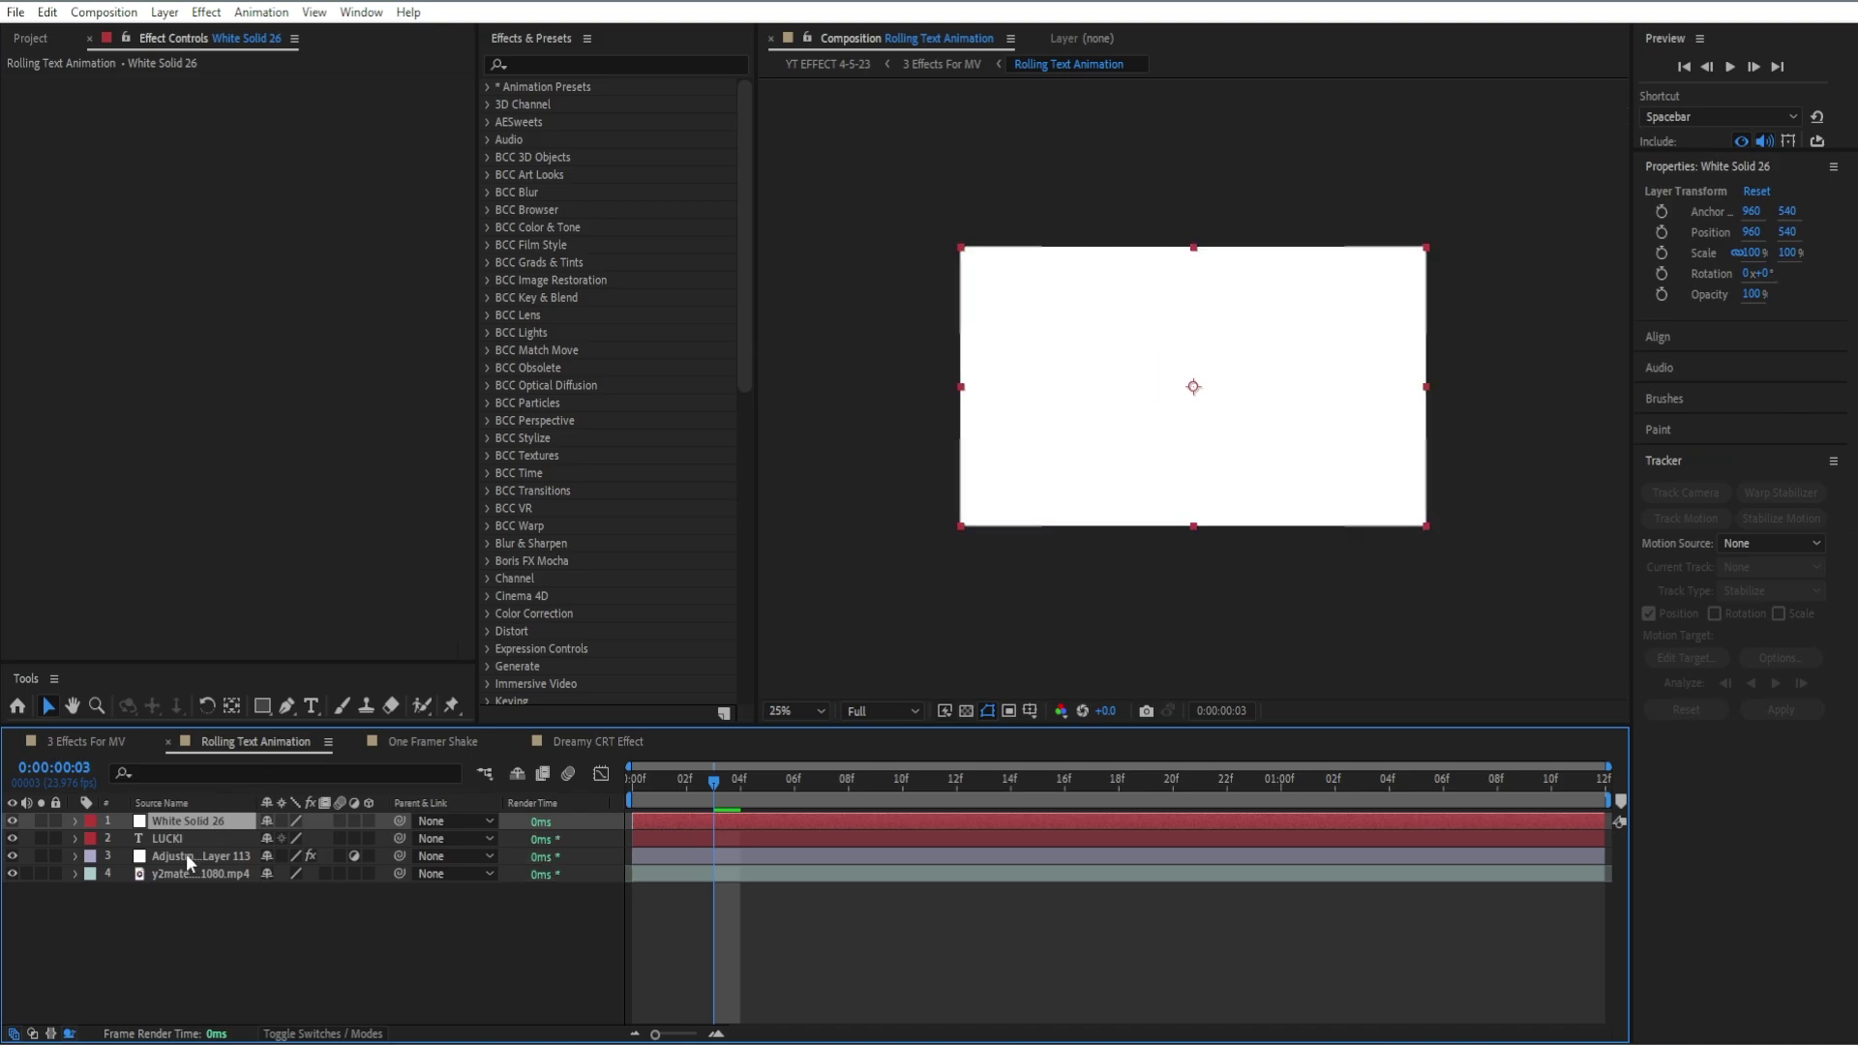
{"action": "left_click_drag", "start_coordinate": [185, 854], "coordinate": [205, 822]}
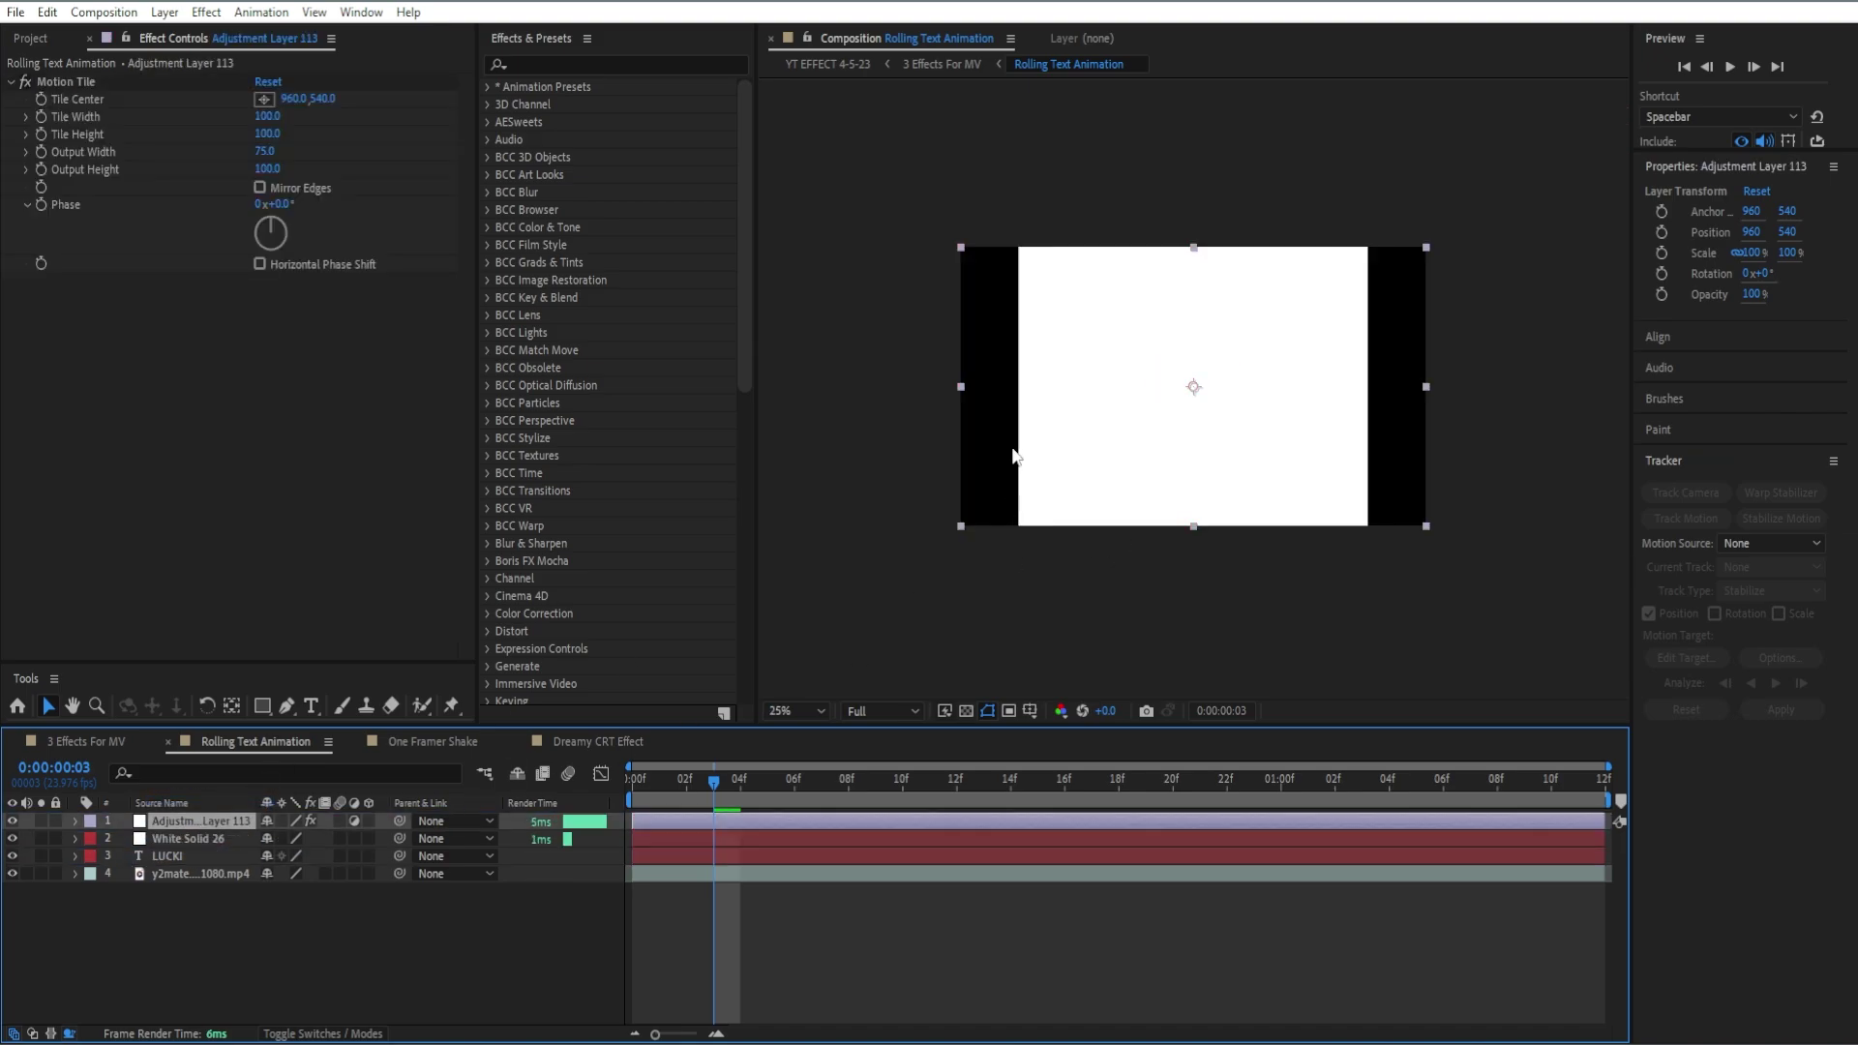
Step: Move the white solid straight up to position 960, -416, leaving a thin white strip along the frame's upper edge
{"action": "left_click", "coordinate": [1012, 838]}
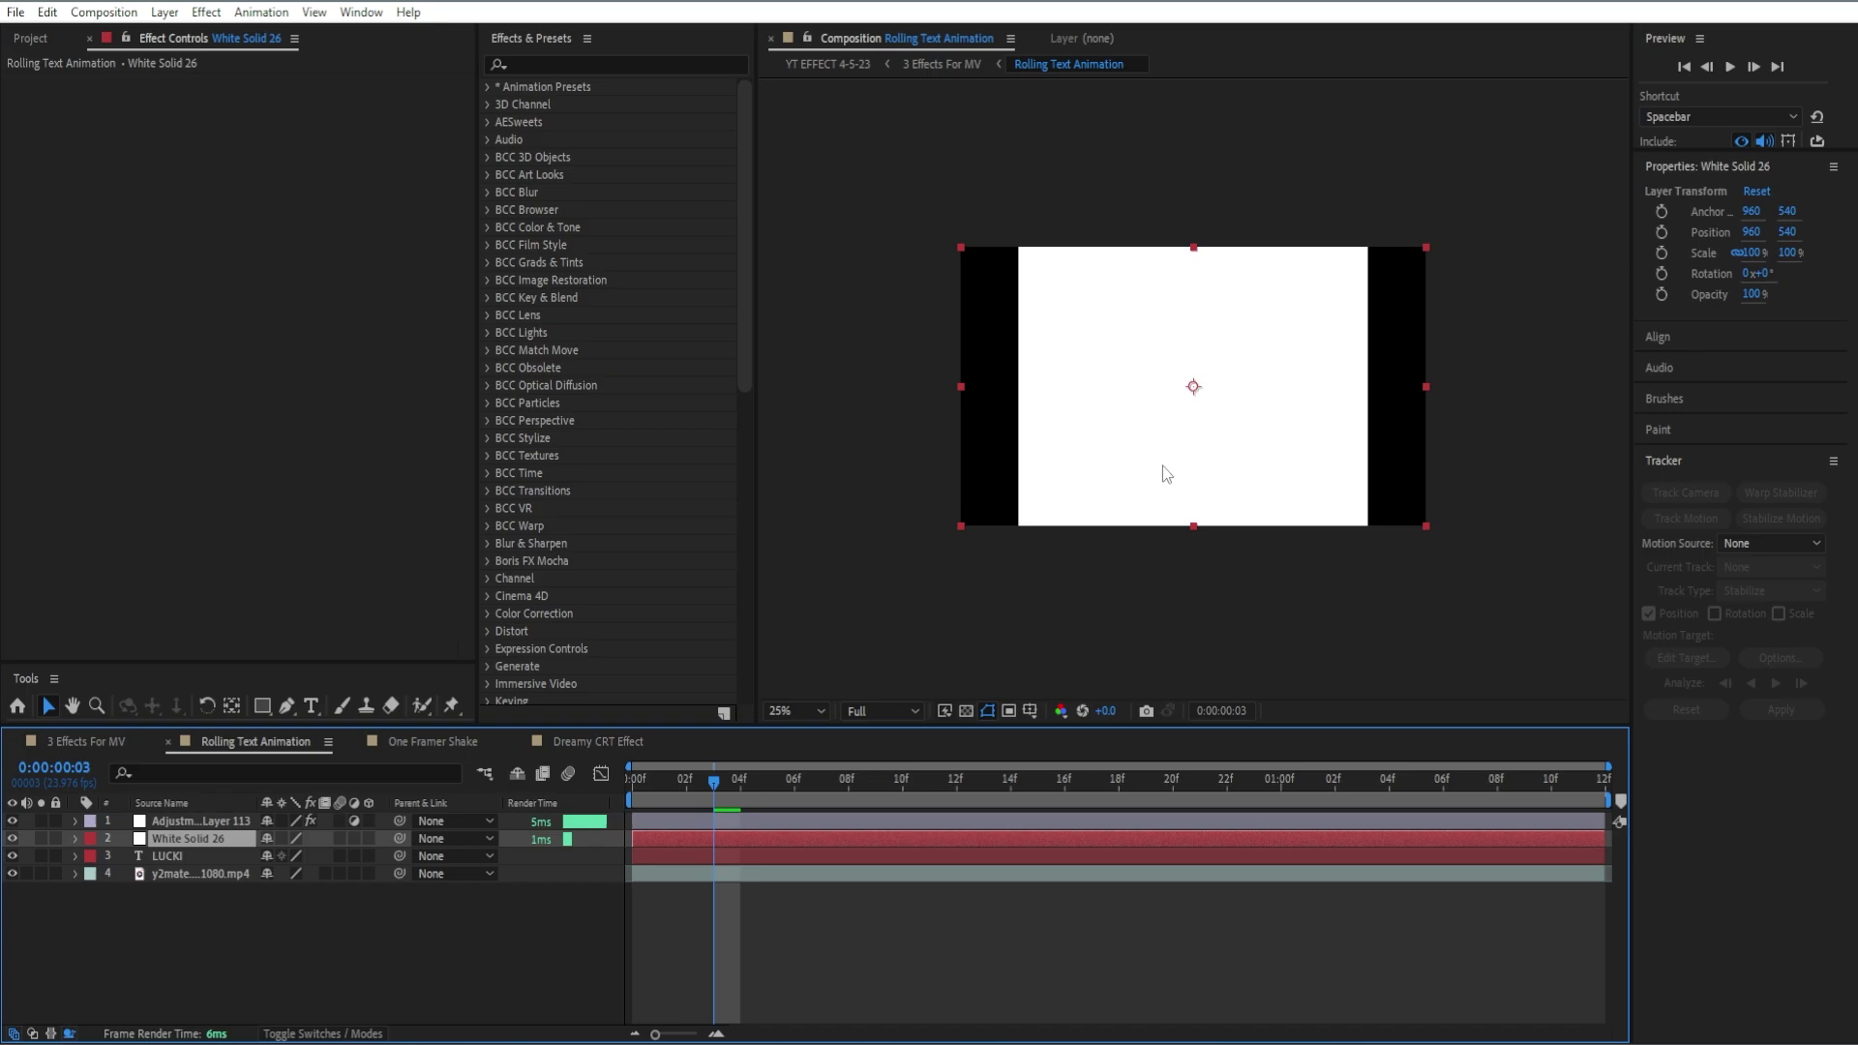
{"action": "left_click_drag", "start_coordinate": [1162, 466], "coordinate": [1172, 229]}
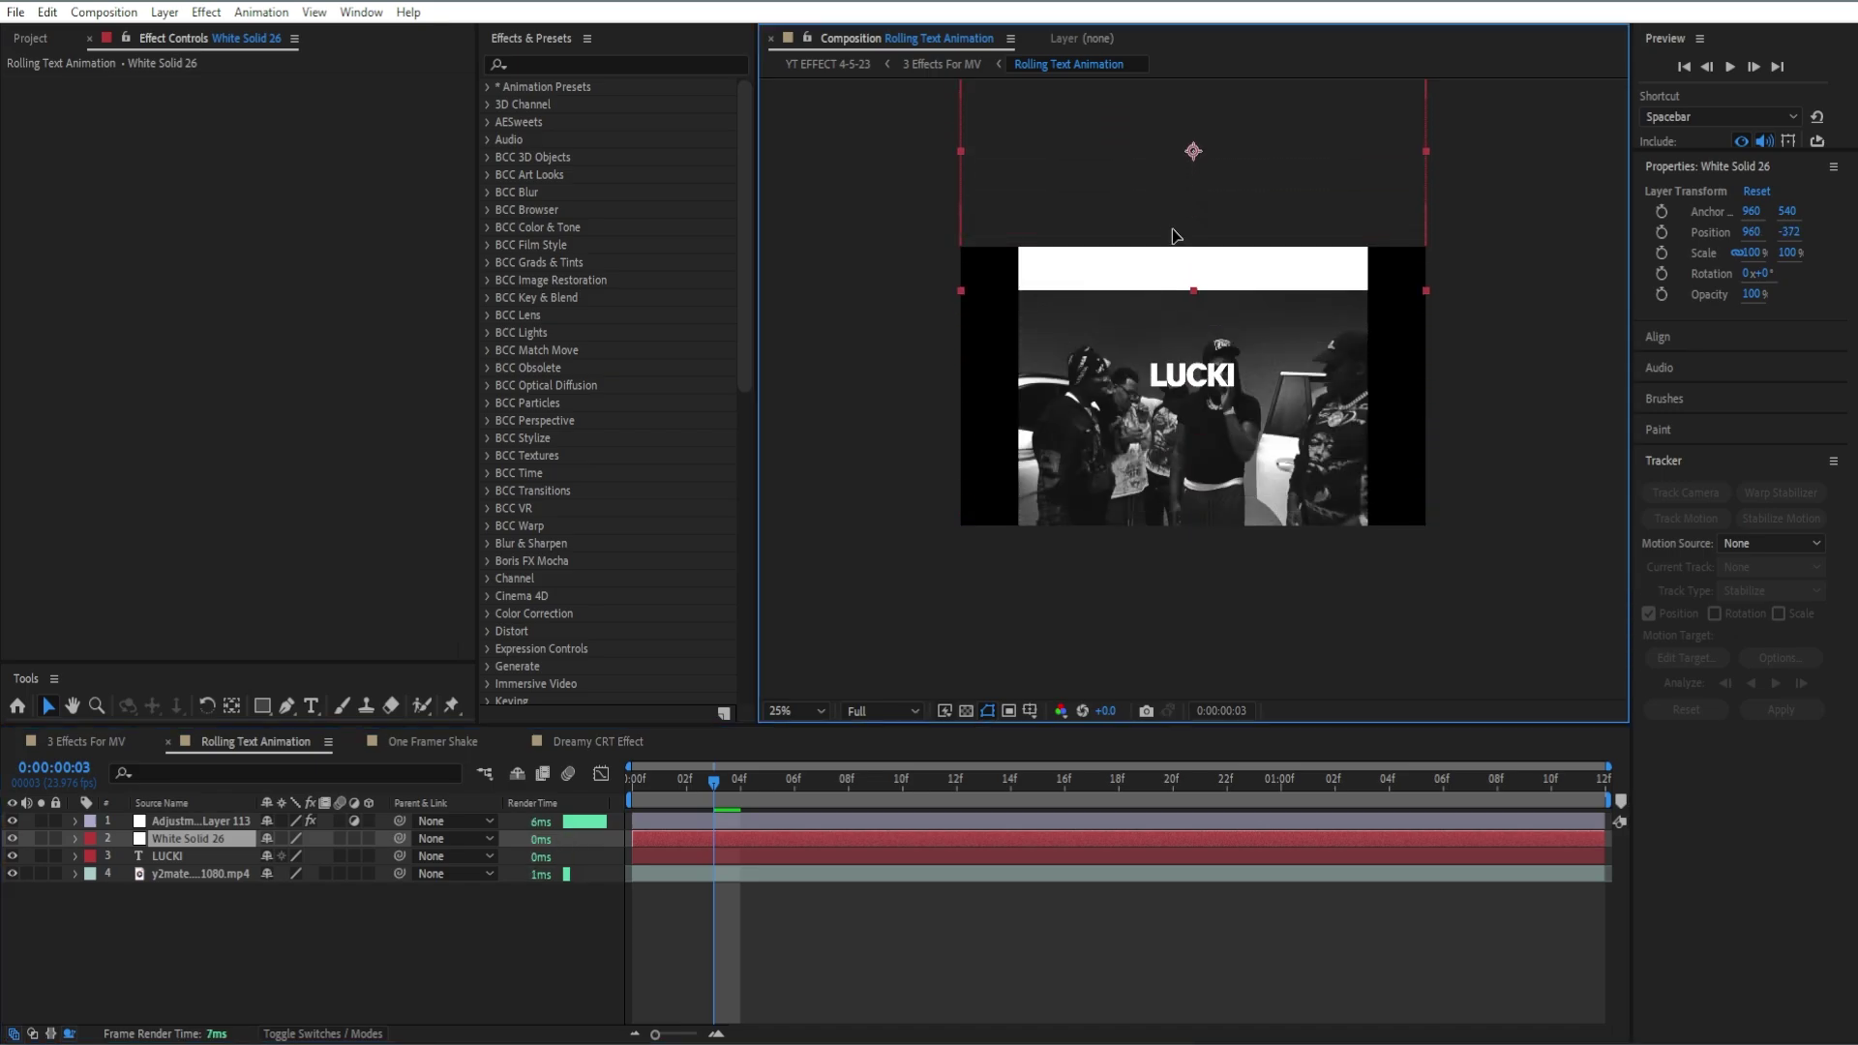
{"action": "scroll", "coordinate": [1171, 235], "scroll_direction": "up", "scroll_amount": 2}
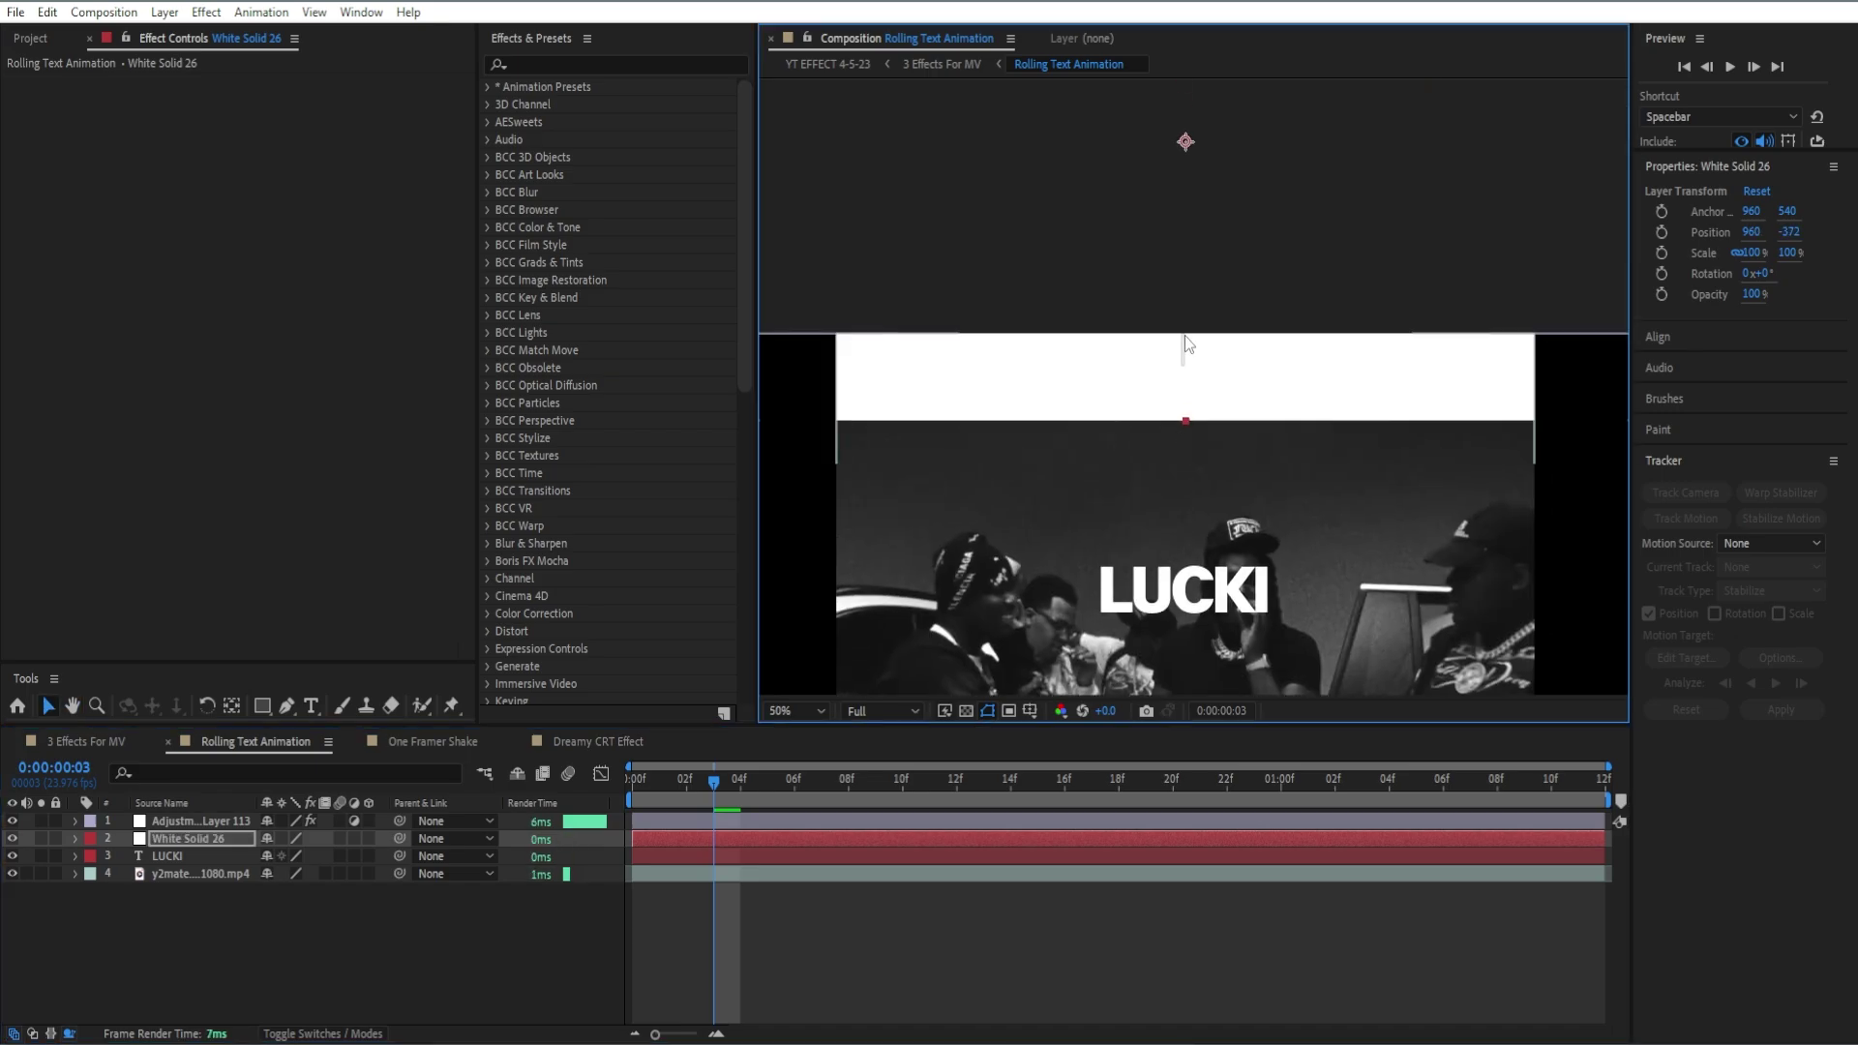
{"action": "left_click_drag", "start_coordinate": [1190, 414], "coordinate": [1206, 377]}
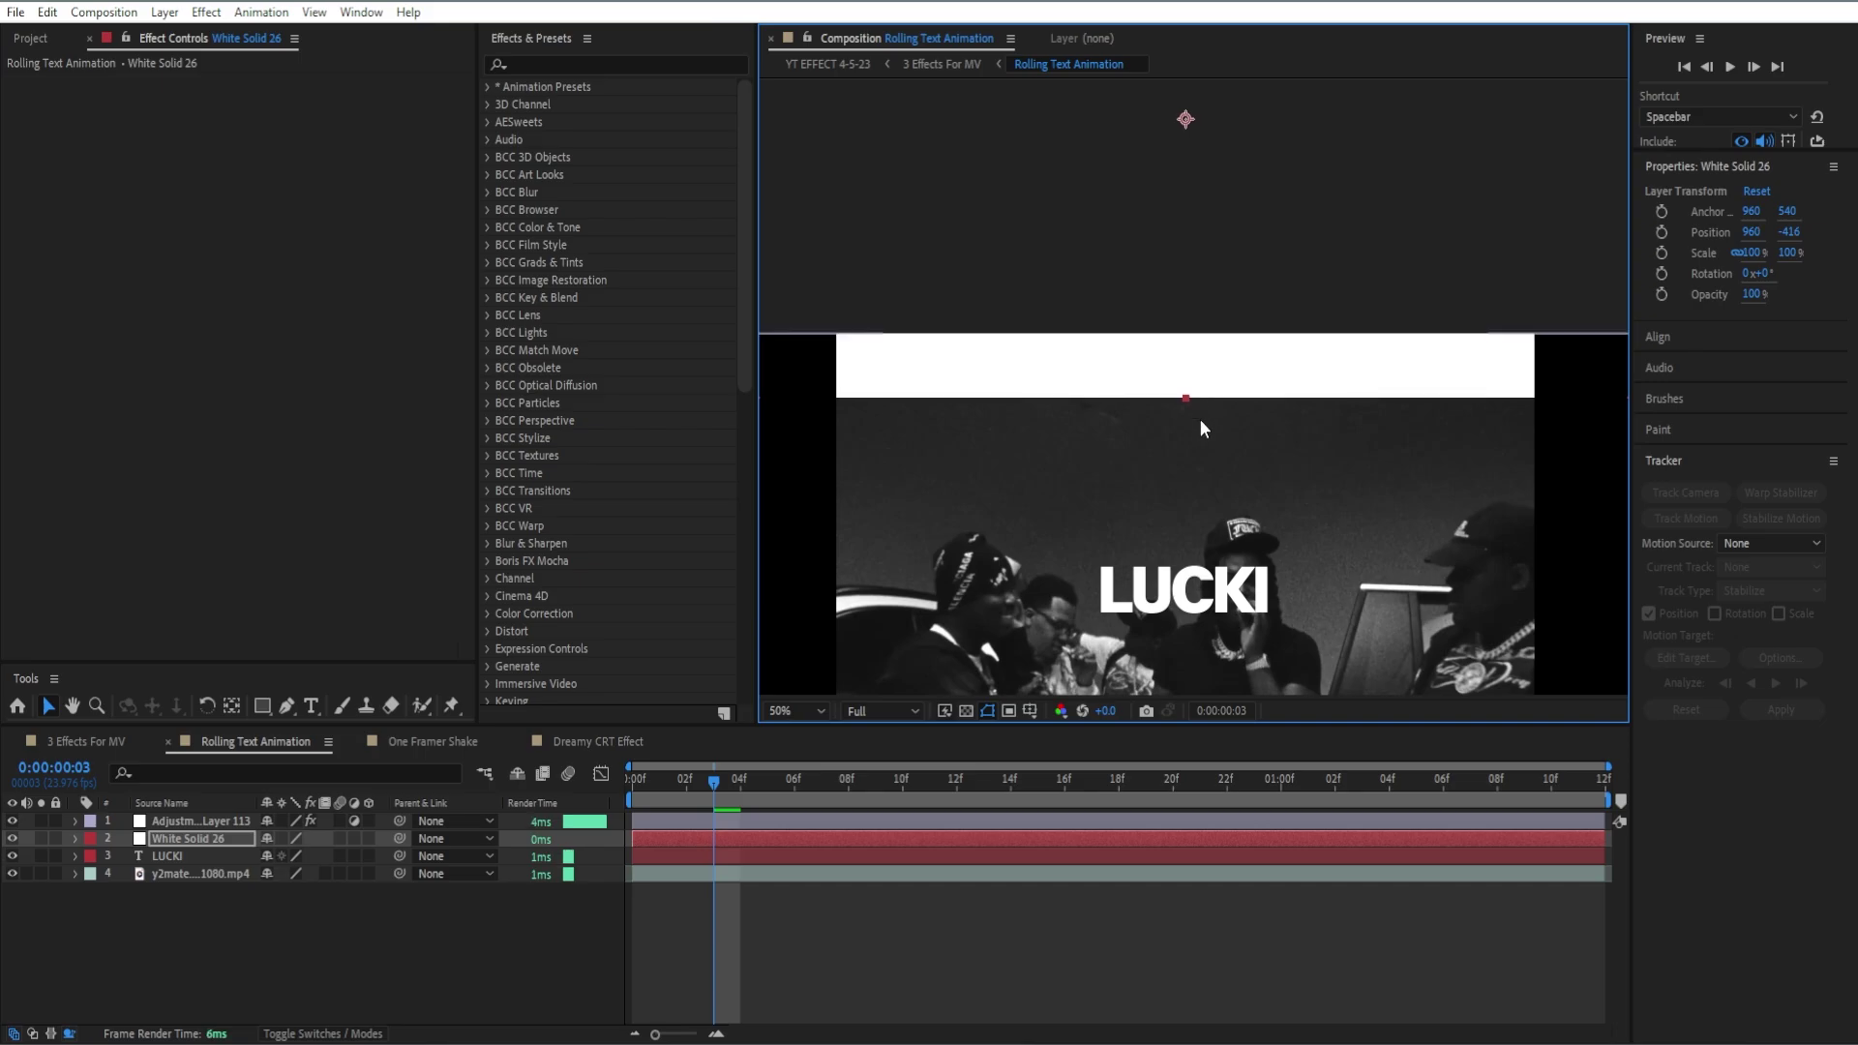
Step: Change the LUCKI text's fill colour to black (000000)
{"action": "key", "text": "space"}
{"action": "left_click_drag", "start_coordinate": [1145, 519], "coordinate": [1129, 416]}
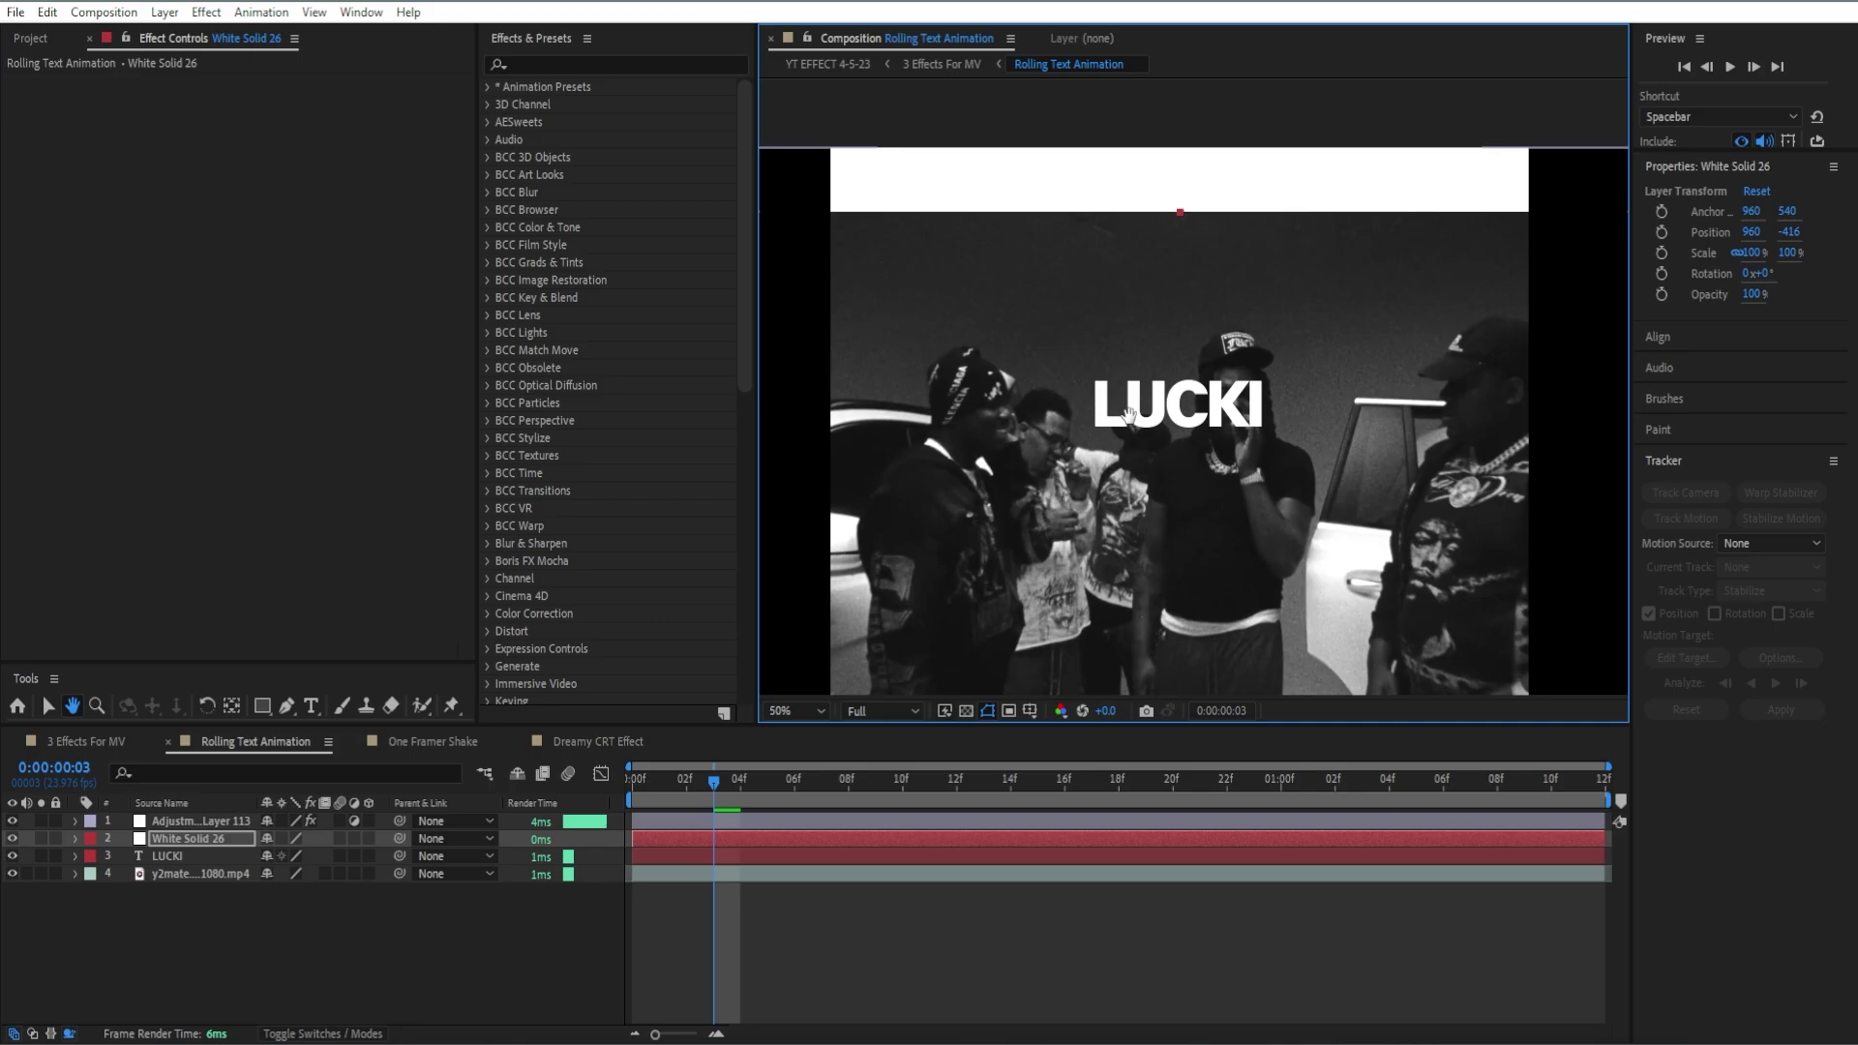
{"action": "left_click", "coordinate": [242, 857]}
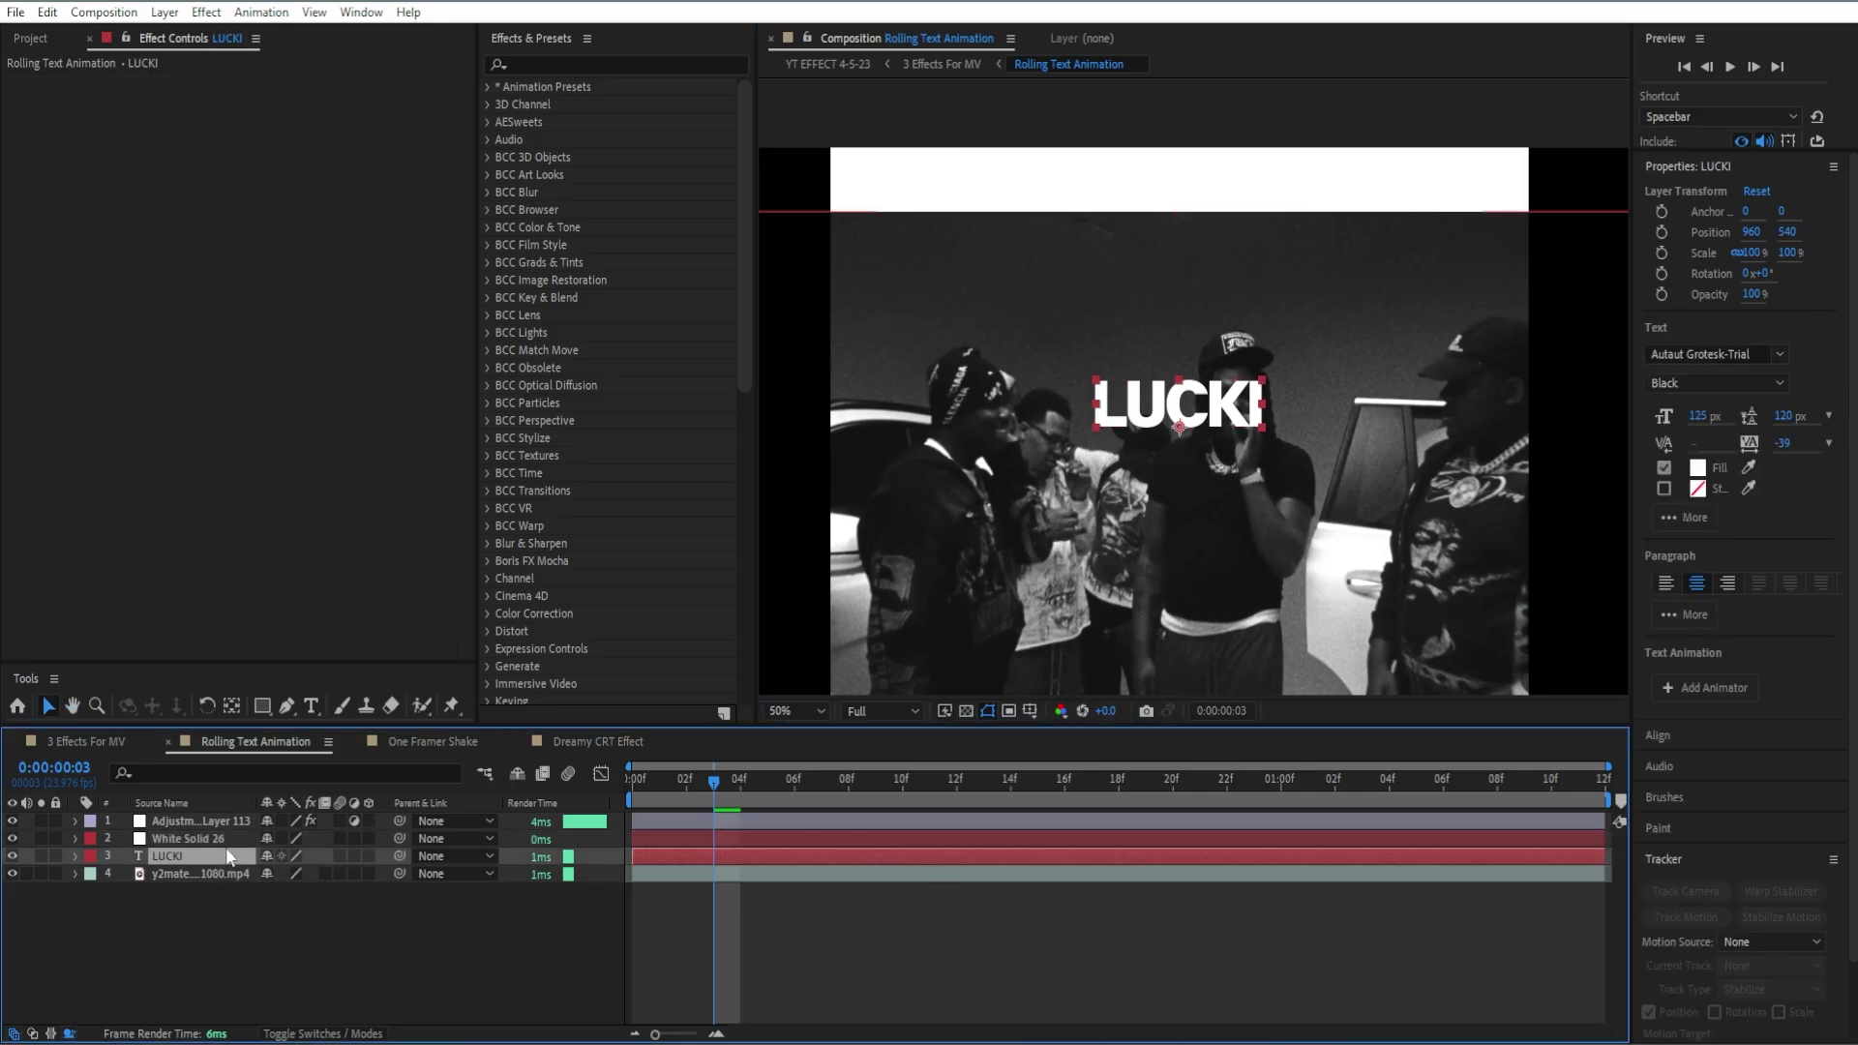
{"action": "double_click", "coordinate": [226, 850]}
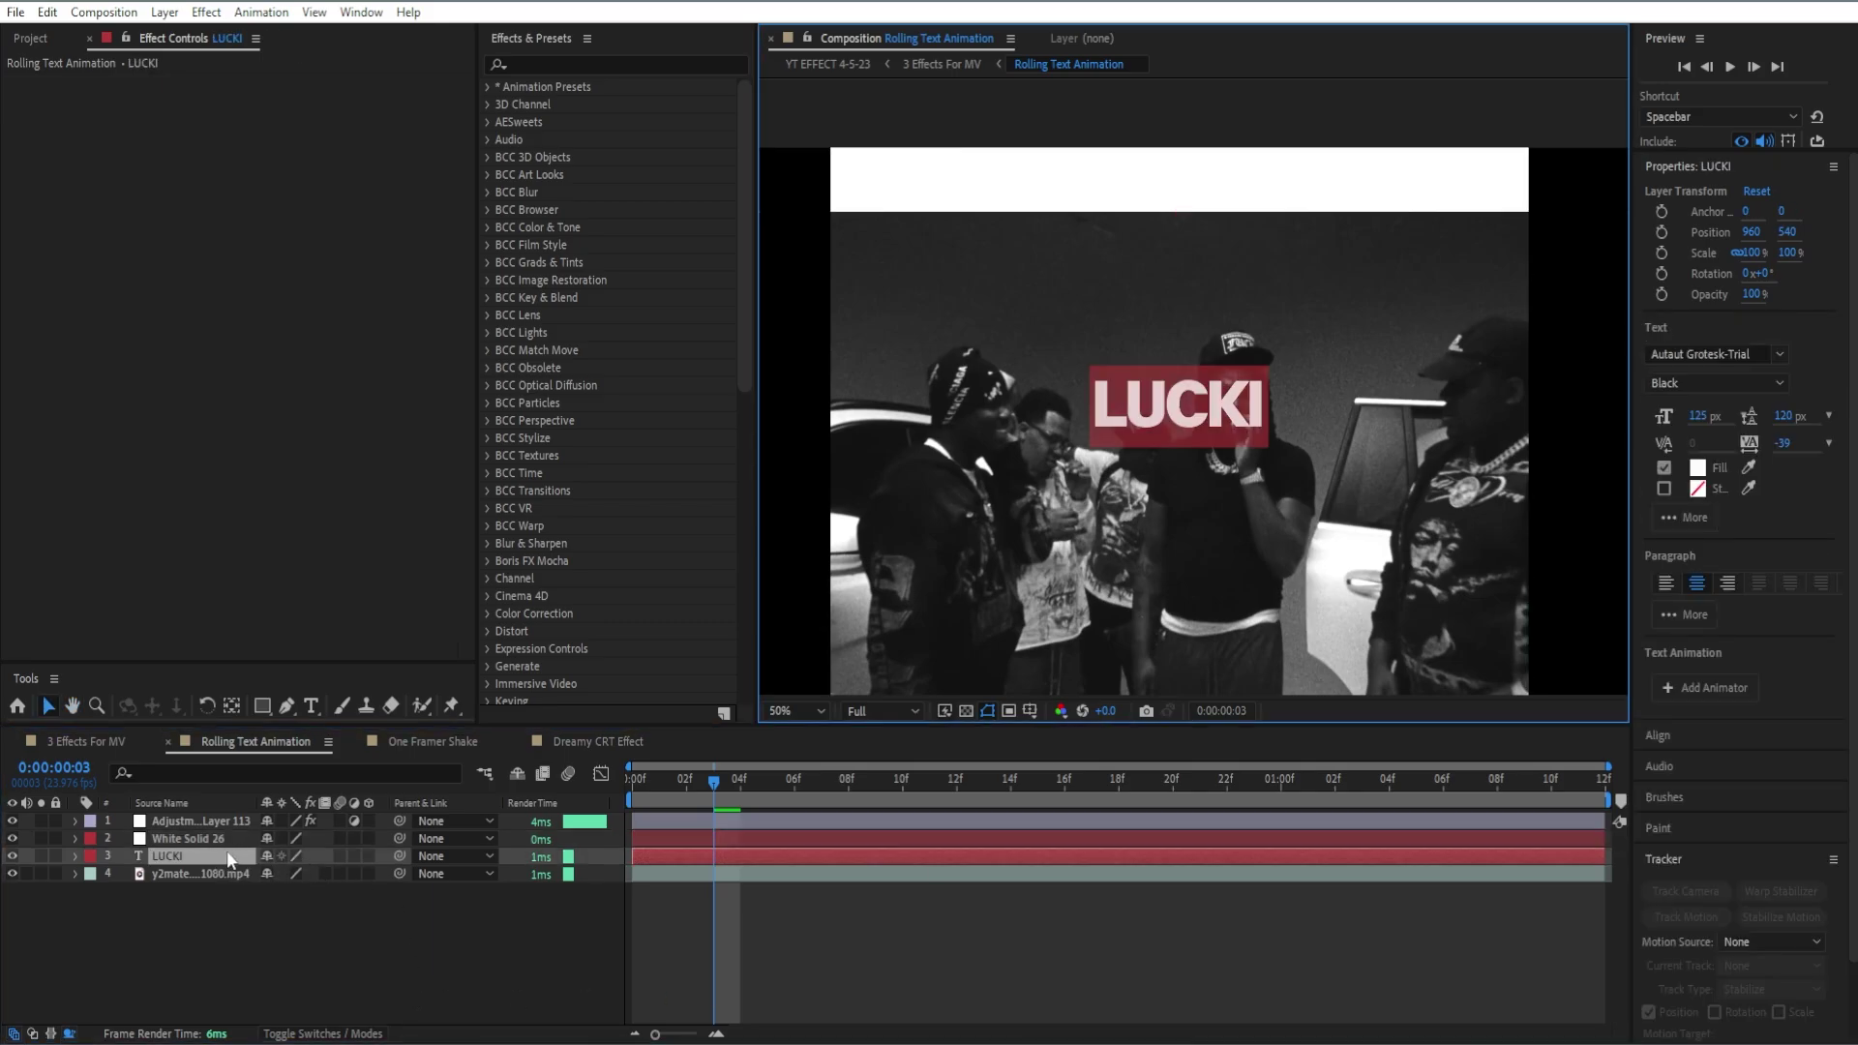
{"action": "left_click", "coordinate": [1697, 467]}
{"action": "left_click", "coordinate": [454, 689]}
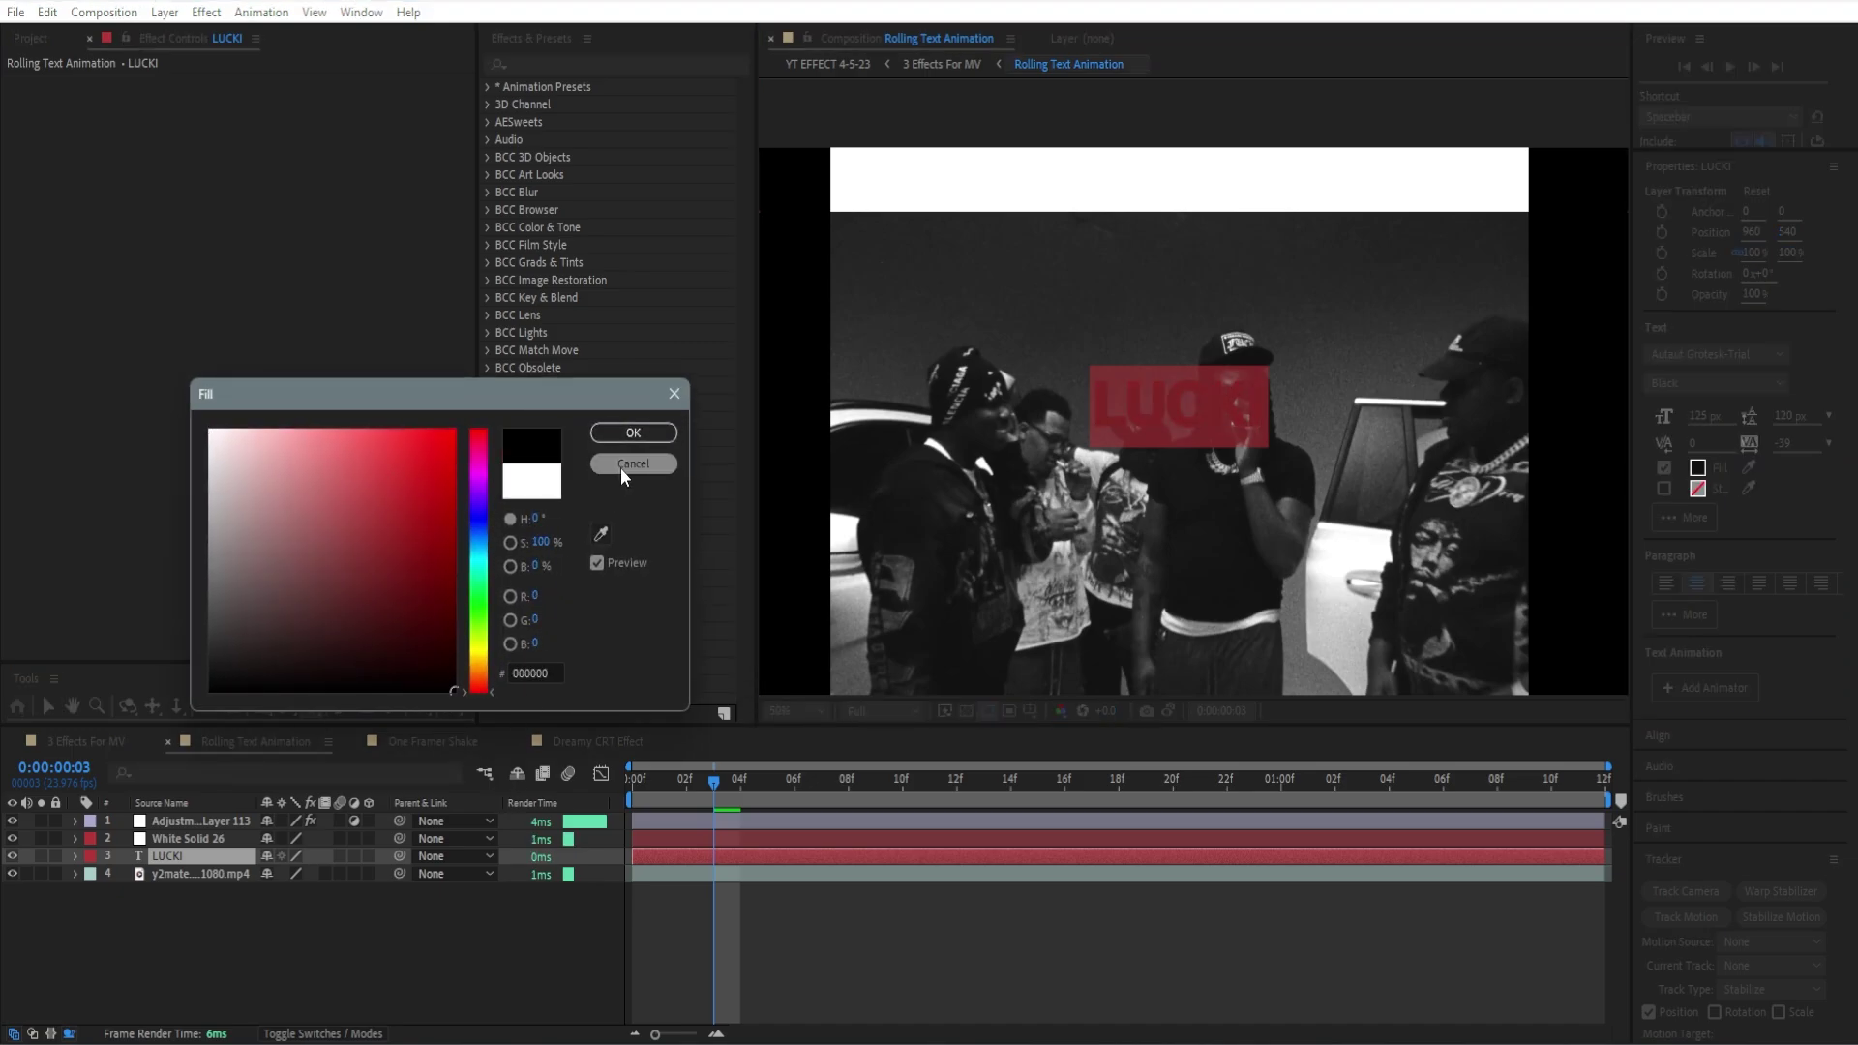
{"action": "key", "text": "Return"}
Step: Place the LUCKI text above the solid at the white strip's left end and scale it to about 71 × 74.4%
{"action": "left_click_drag", "start_coordinate": [1178, 406], "coordinate": [759, 170]}
{"action": "left_click_drag", "start_coordinate": [220, 852], "coordinate": [244, 834]}
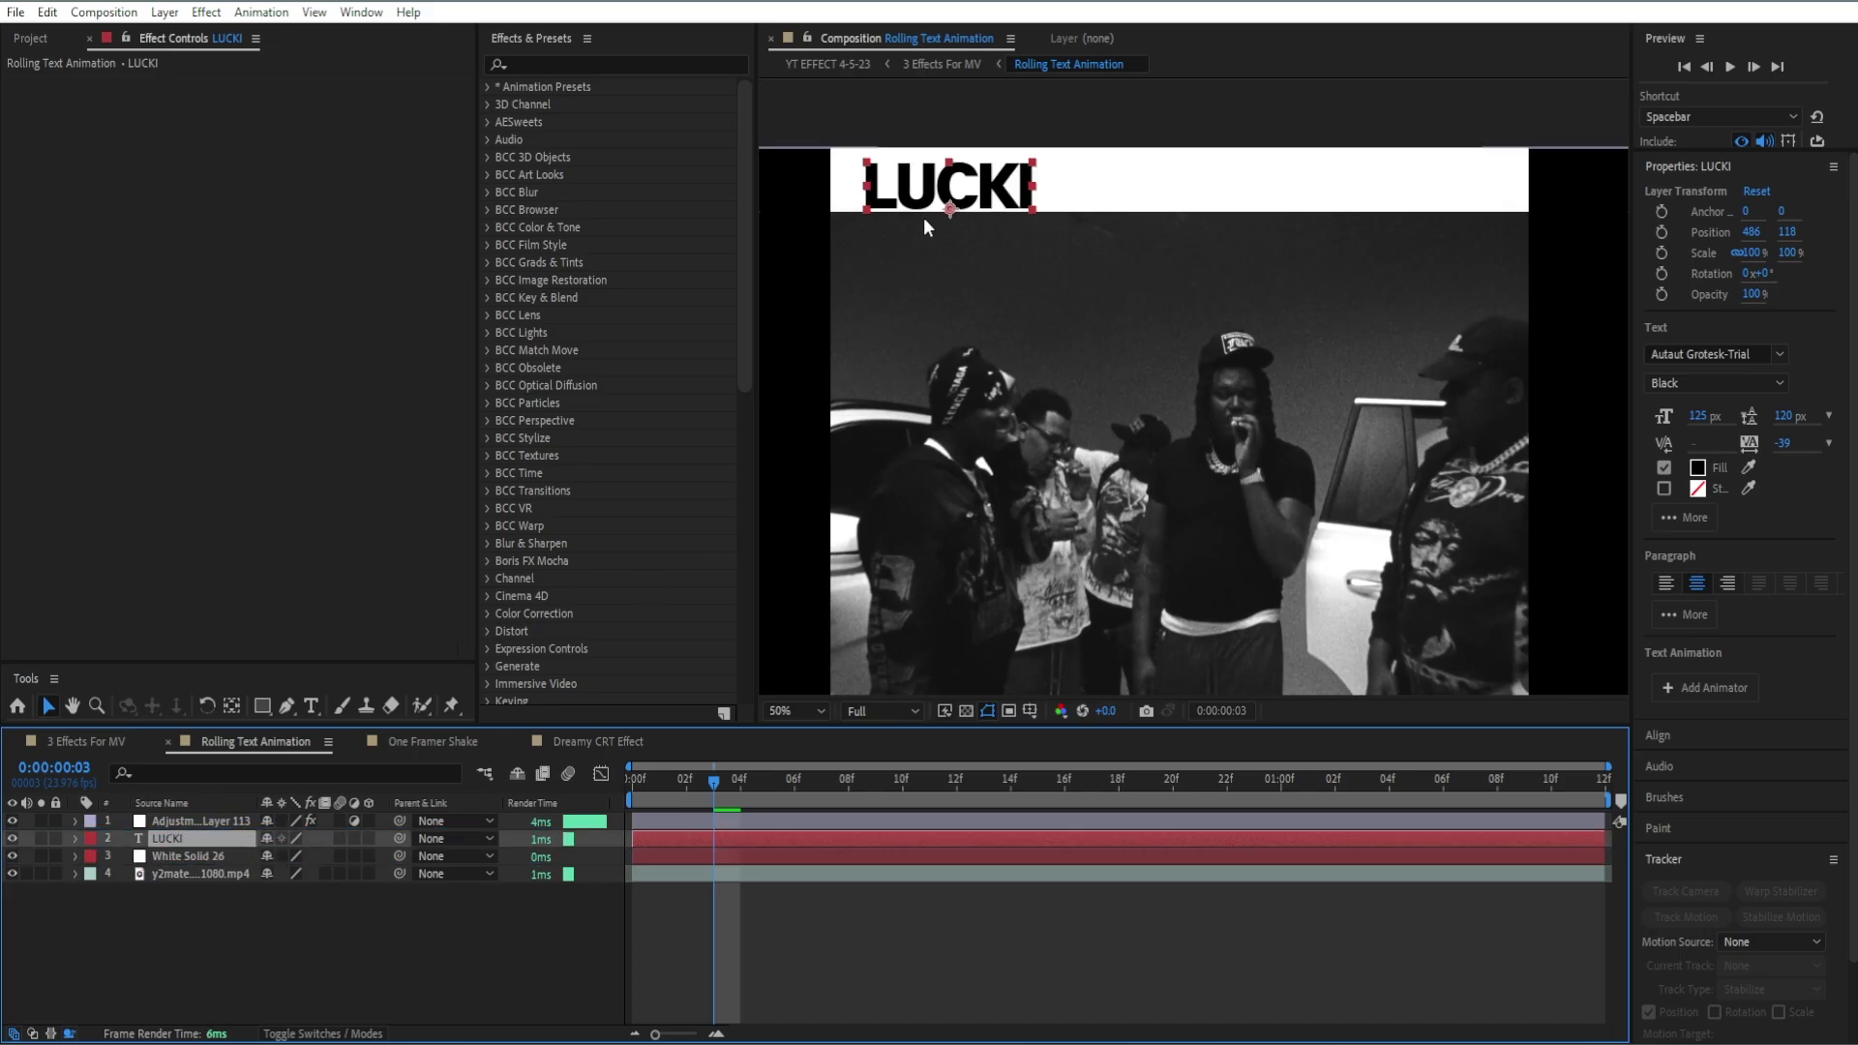
{"action": "scroll", "coordinate": [1104, 272], "scroll_direction": "up", "scroll_amount": 2}
{"action": "scroll", "coordinate": [1303, 652], "scroll_direction": "up", "scroll_amount": 5}
{"action": "scroll", "coordinate": [1455, 461], "scroll_direction": "left", "scroll_amount": 5}
{"action": "left_click_drag", "start_coordinate": [1248, 353], "coordinate": [1178, 375]}
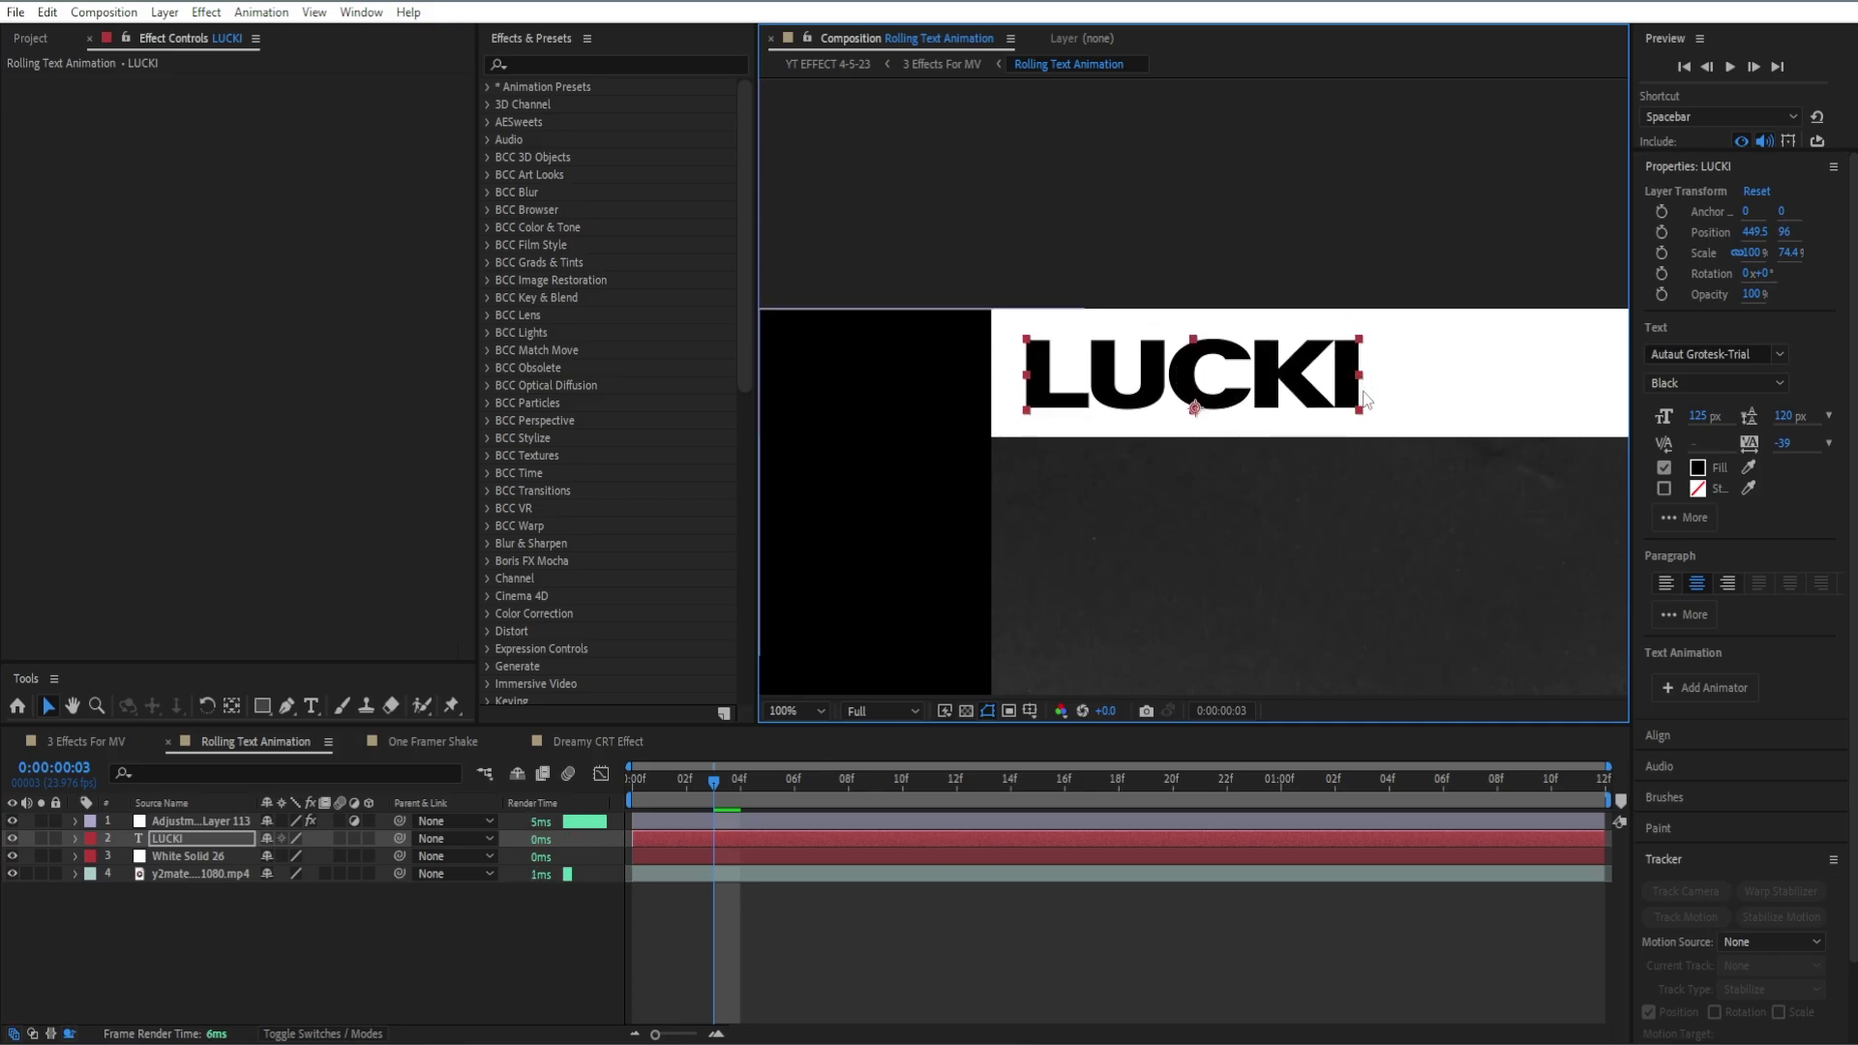
{"action": "left_click_drag", "start_coordinate": [1359, 374], "coordinate": [1267, 376]}
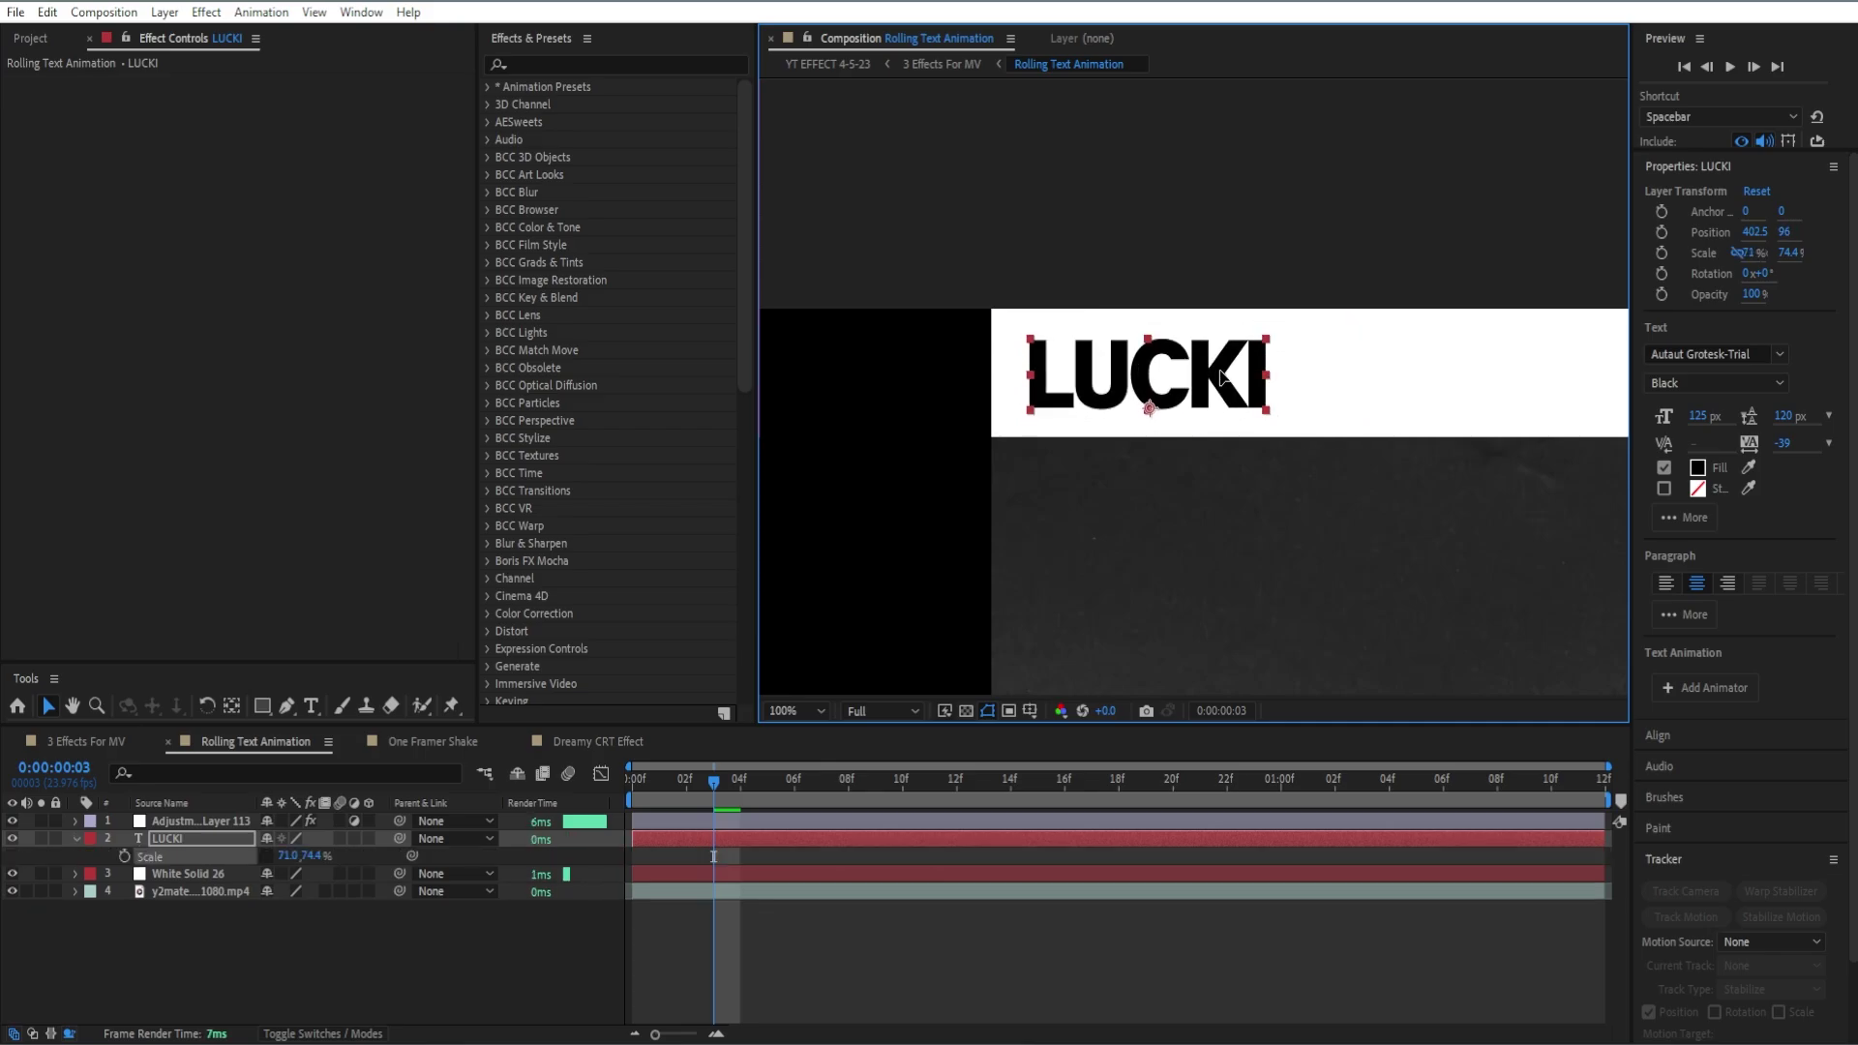
{"action": "key", "text": "s"}
{"action": "left_click", "coordinate": [875, 842]}
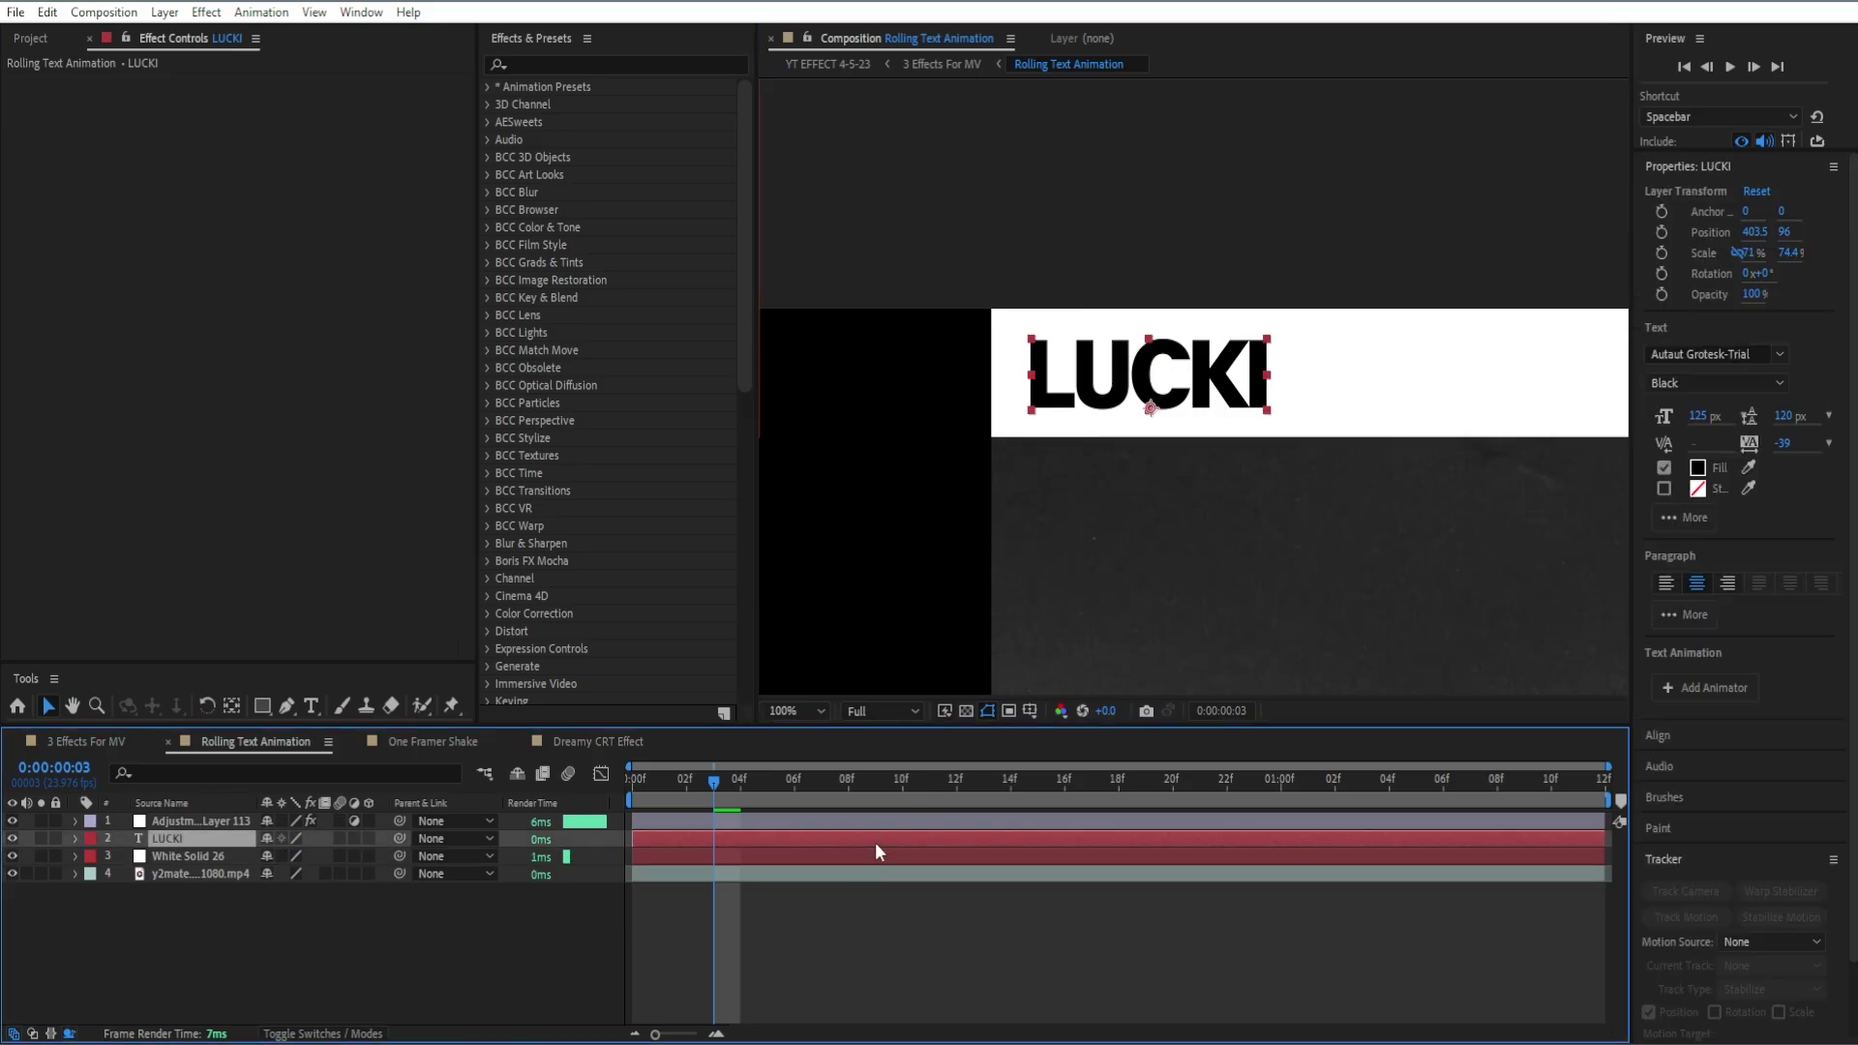
Step: Duplicate the LUCKI text and space the copies evenly along the white strip to form a row of five
{"action": "key", "text": "ctrl+d"}
{"action": "left_click_drag", "start_coordinate": [1206, 519], "coordinate": [920, 456]}
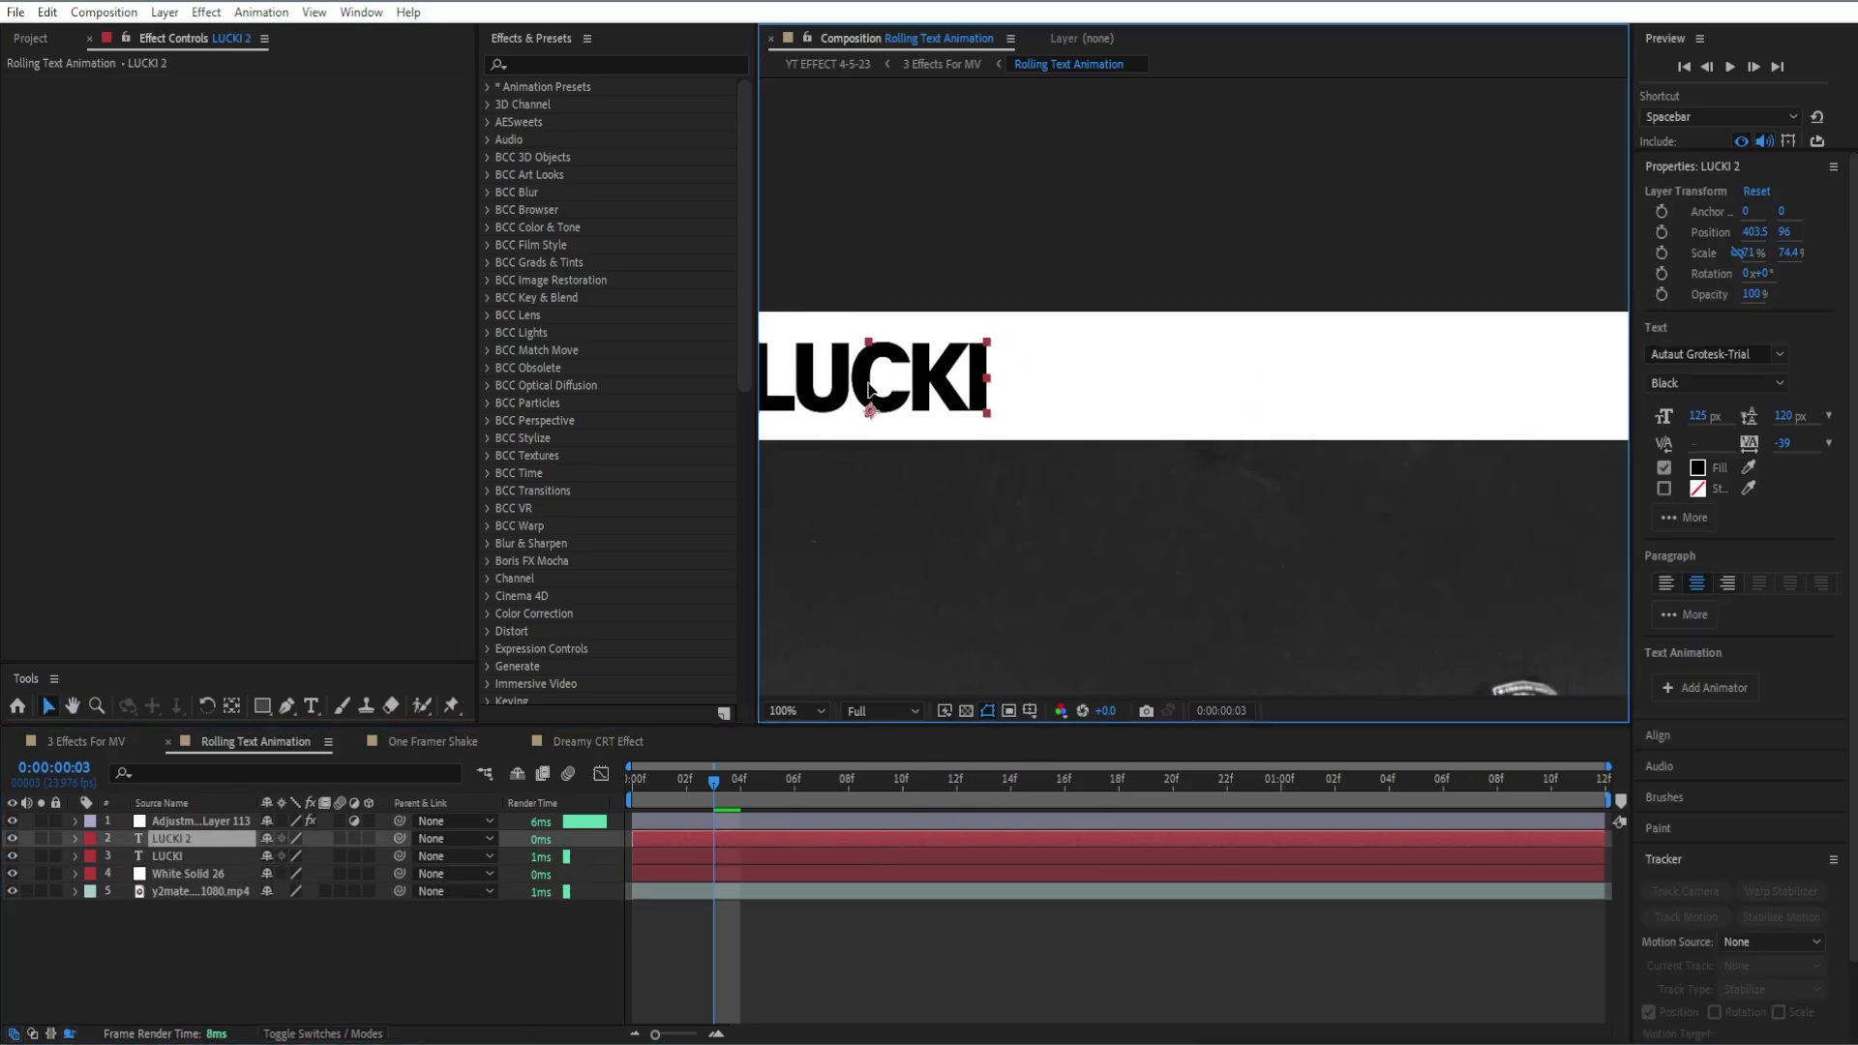
{"action": "left_click_drag", "start_coordinate": [868, 391], "coordinate": [1124, 391]}
{"action": "left_click", "coordinate": [613, 853], "text": "shift"}
{"action": "key", "text": "ctrl+d"}
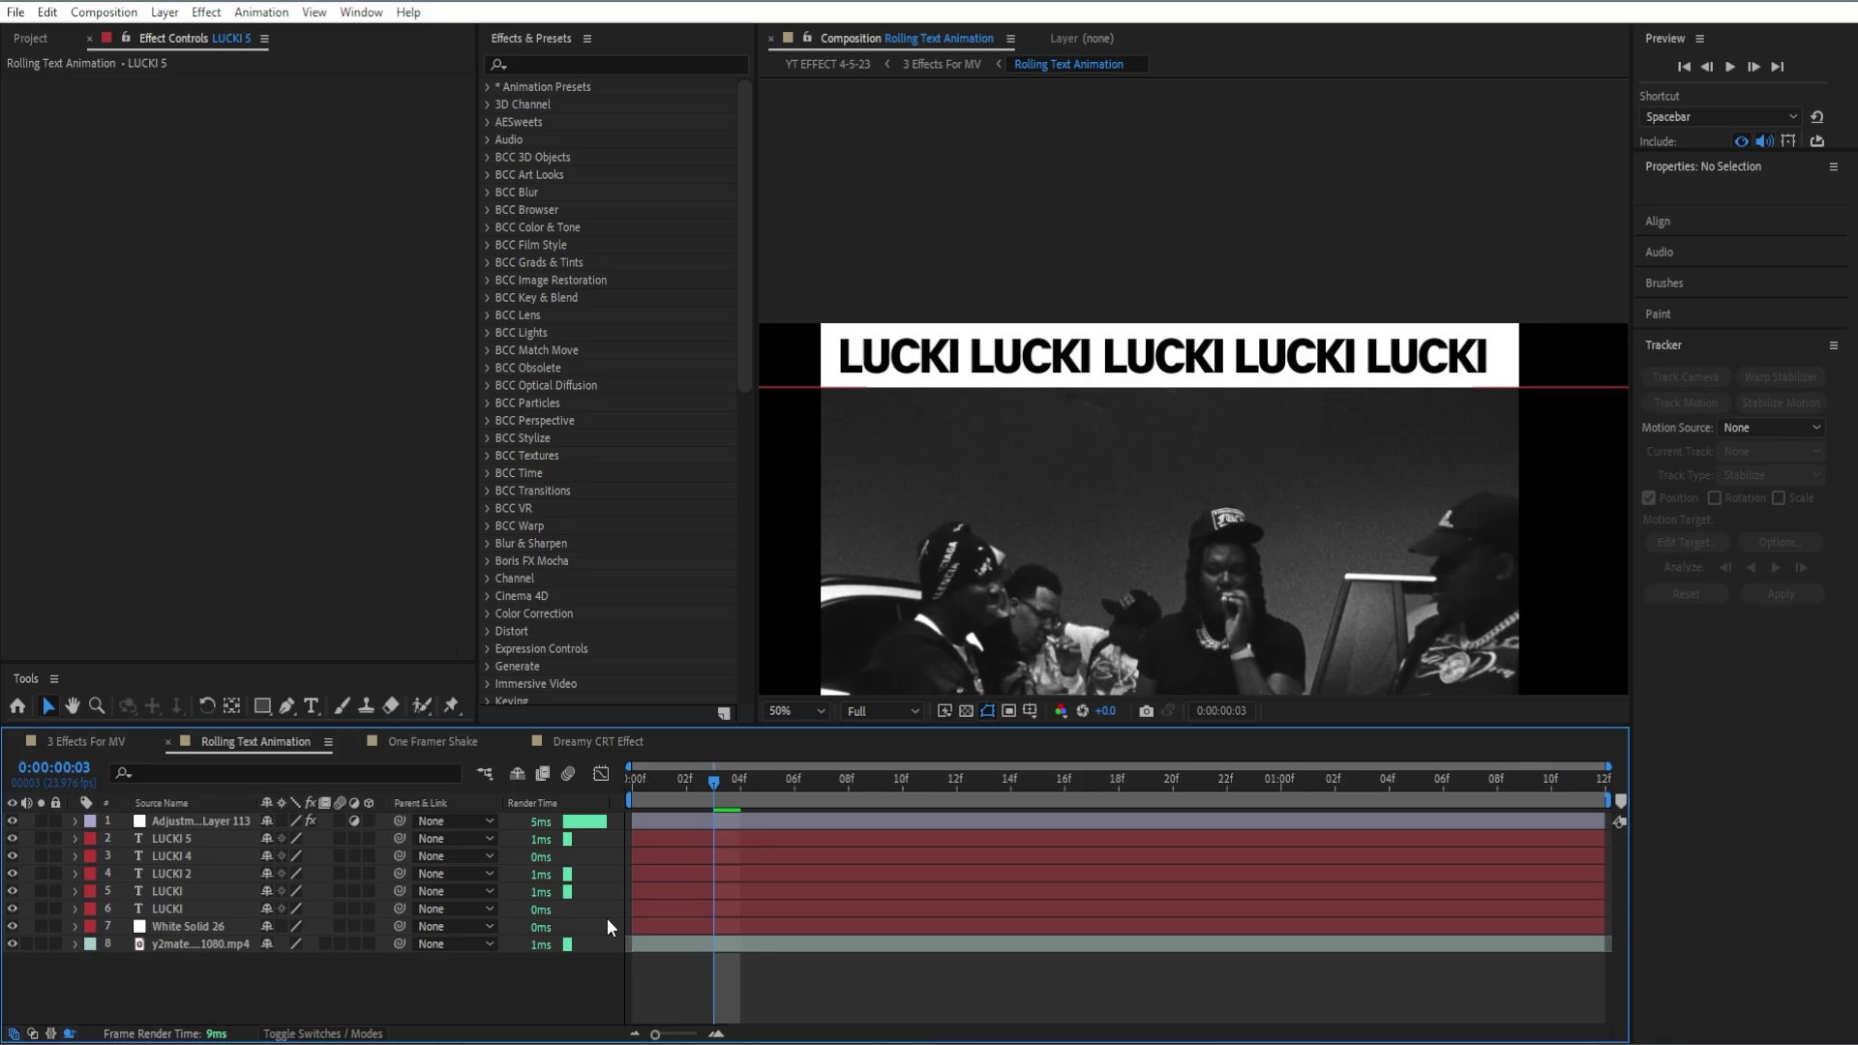
Step: Pre-compose the five LUCKI text layers, moving all attributes into the new composition
{"action": "left_click_drag", "start_coordinate": [618, 908], "coordinate": [577, 834]}
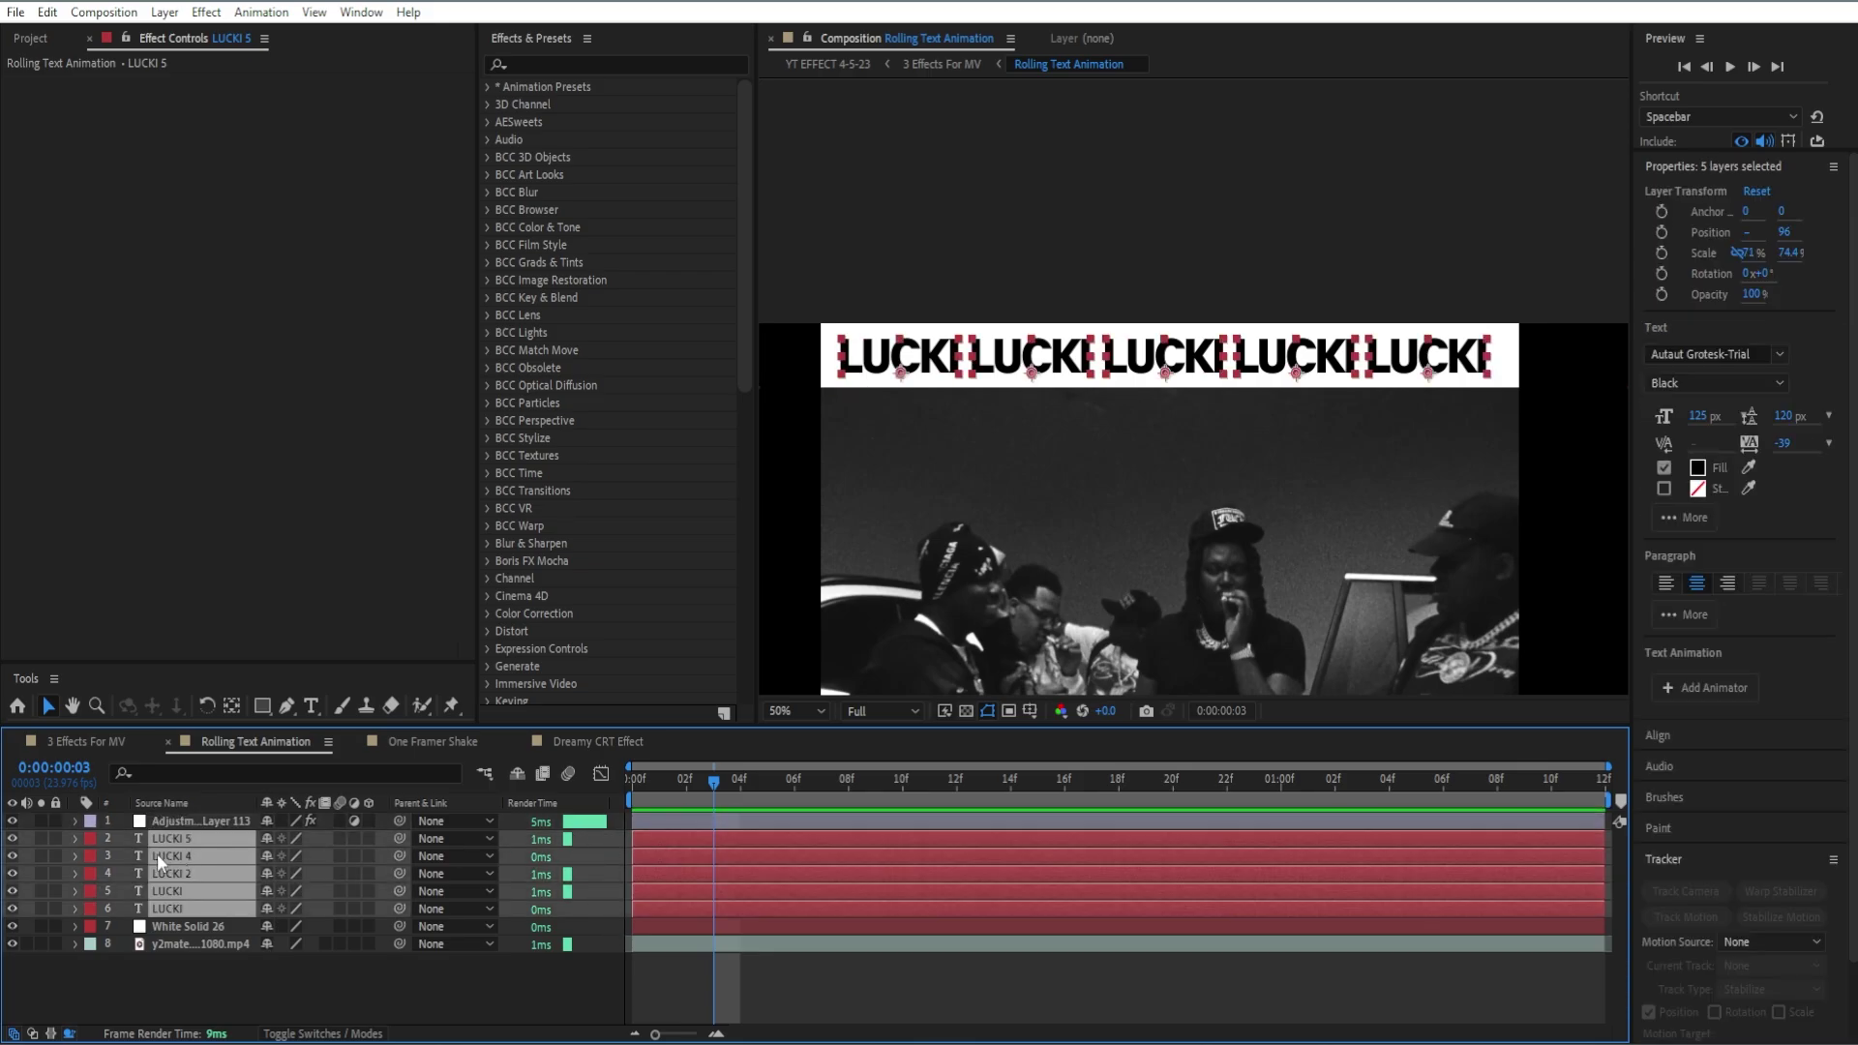
{"action": "right_click", "coordinate": [153, 873]}
{"action": "left_click", "coordinate": [242, 716]}
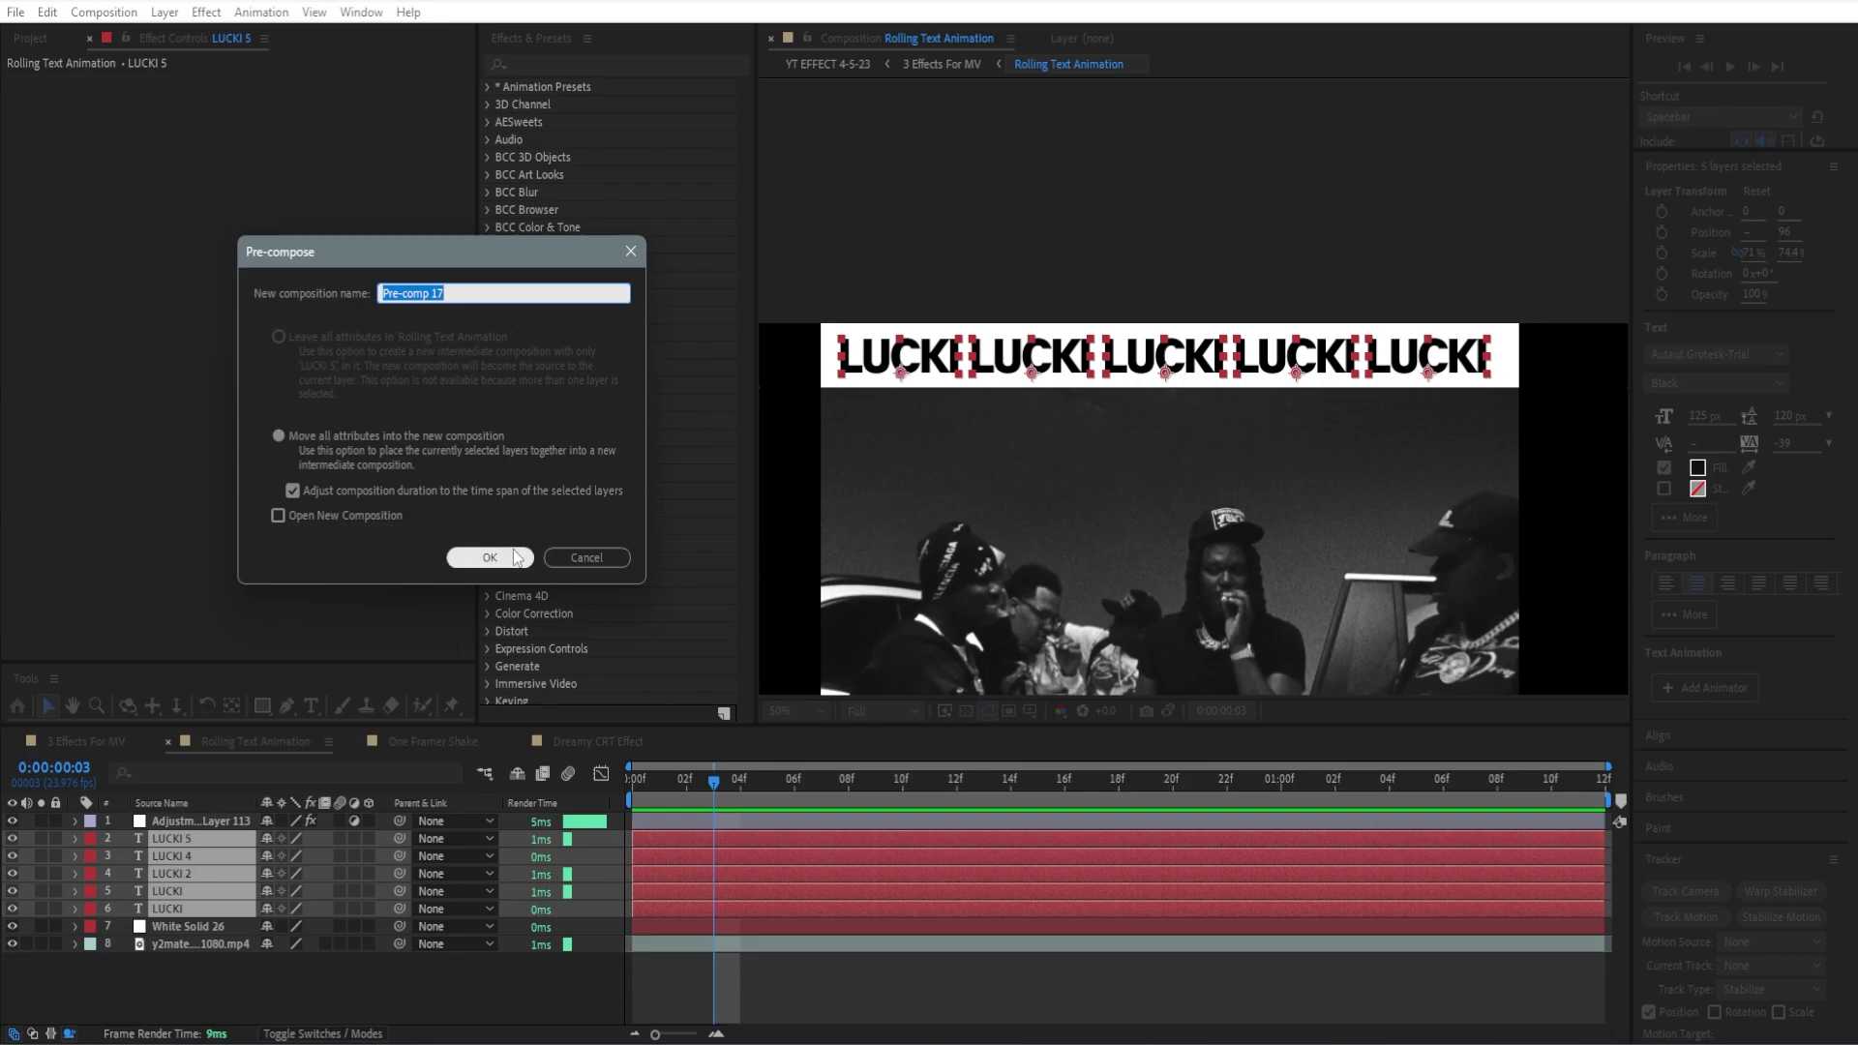
{"action": "left_click", "coordinate": [515, 557]}
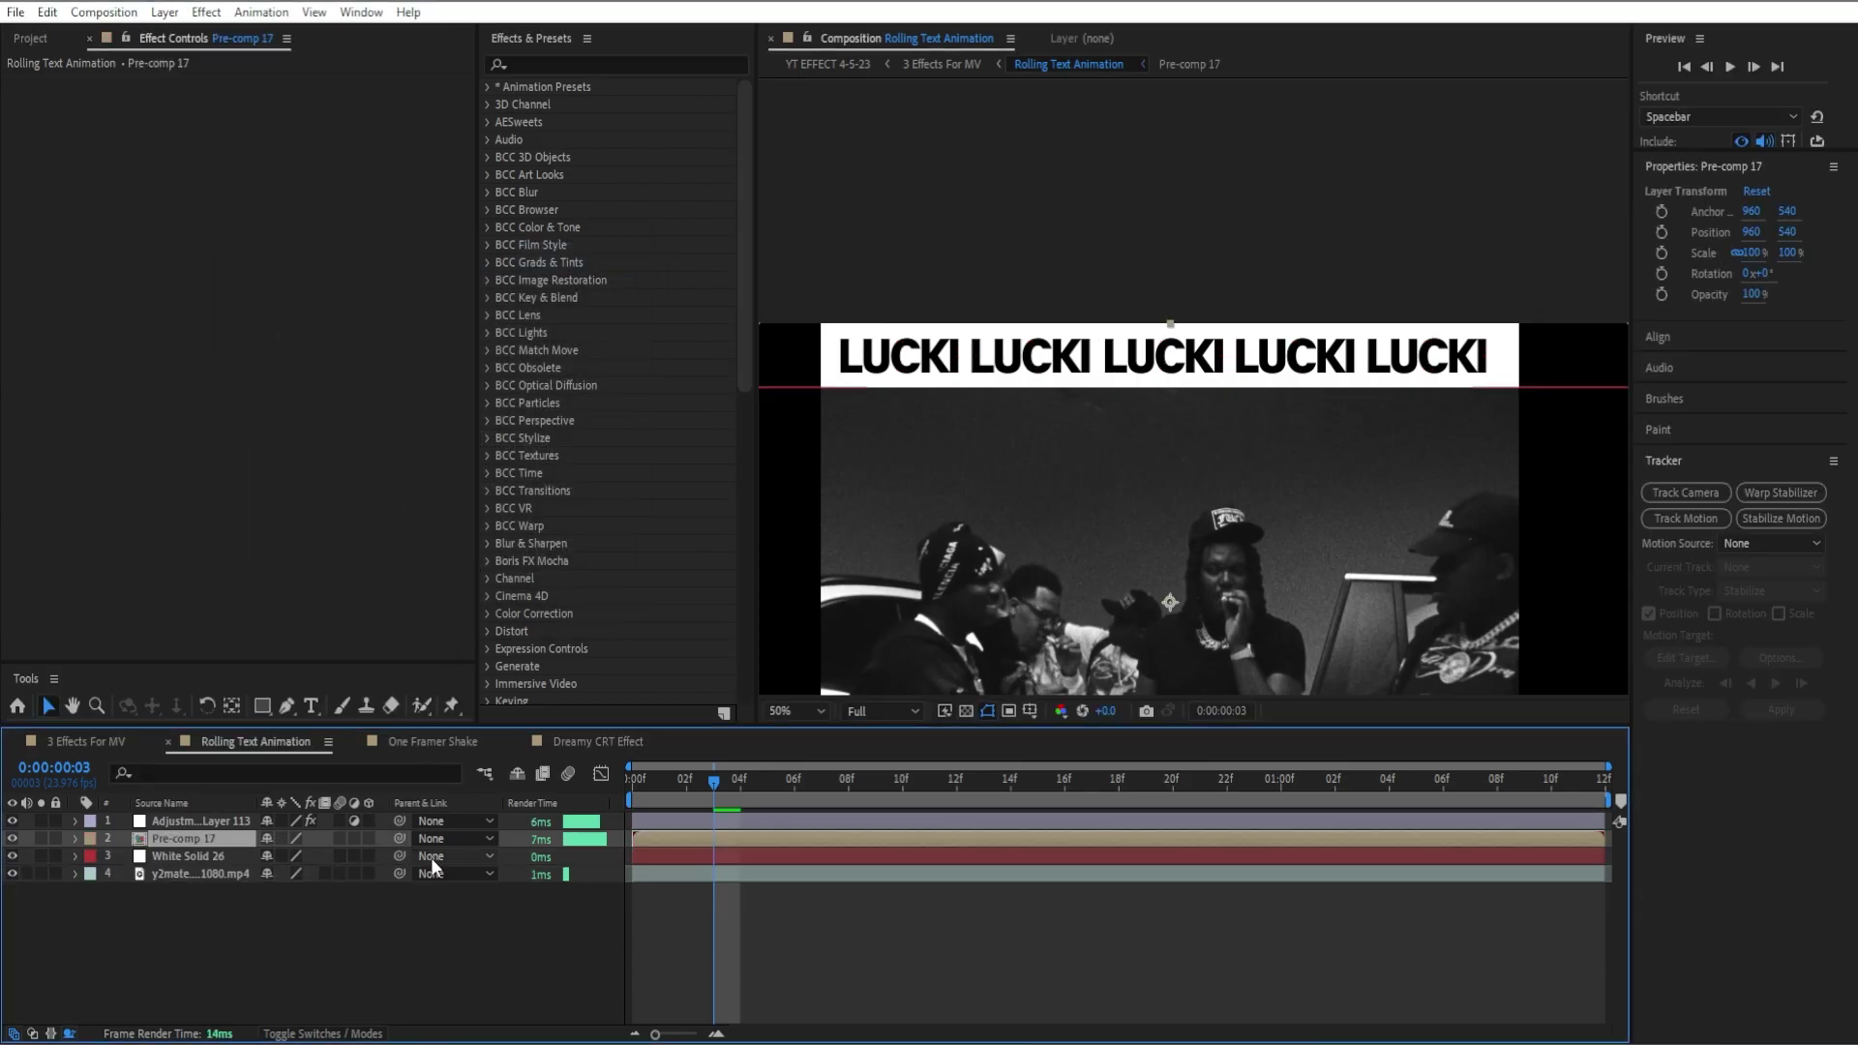
Step: Find the Offset effect by searching for "off" and apply it to the text pre-comp
{"action": "left_click", "coordinate": [673, 55]}
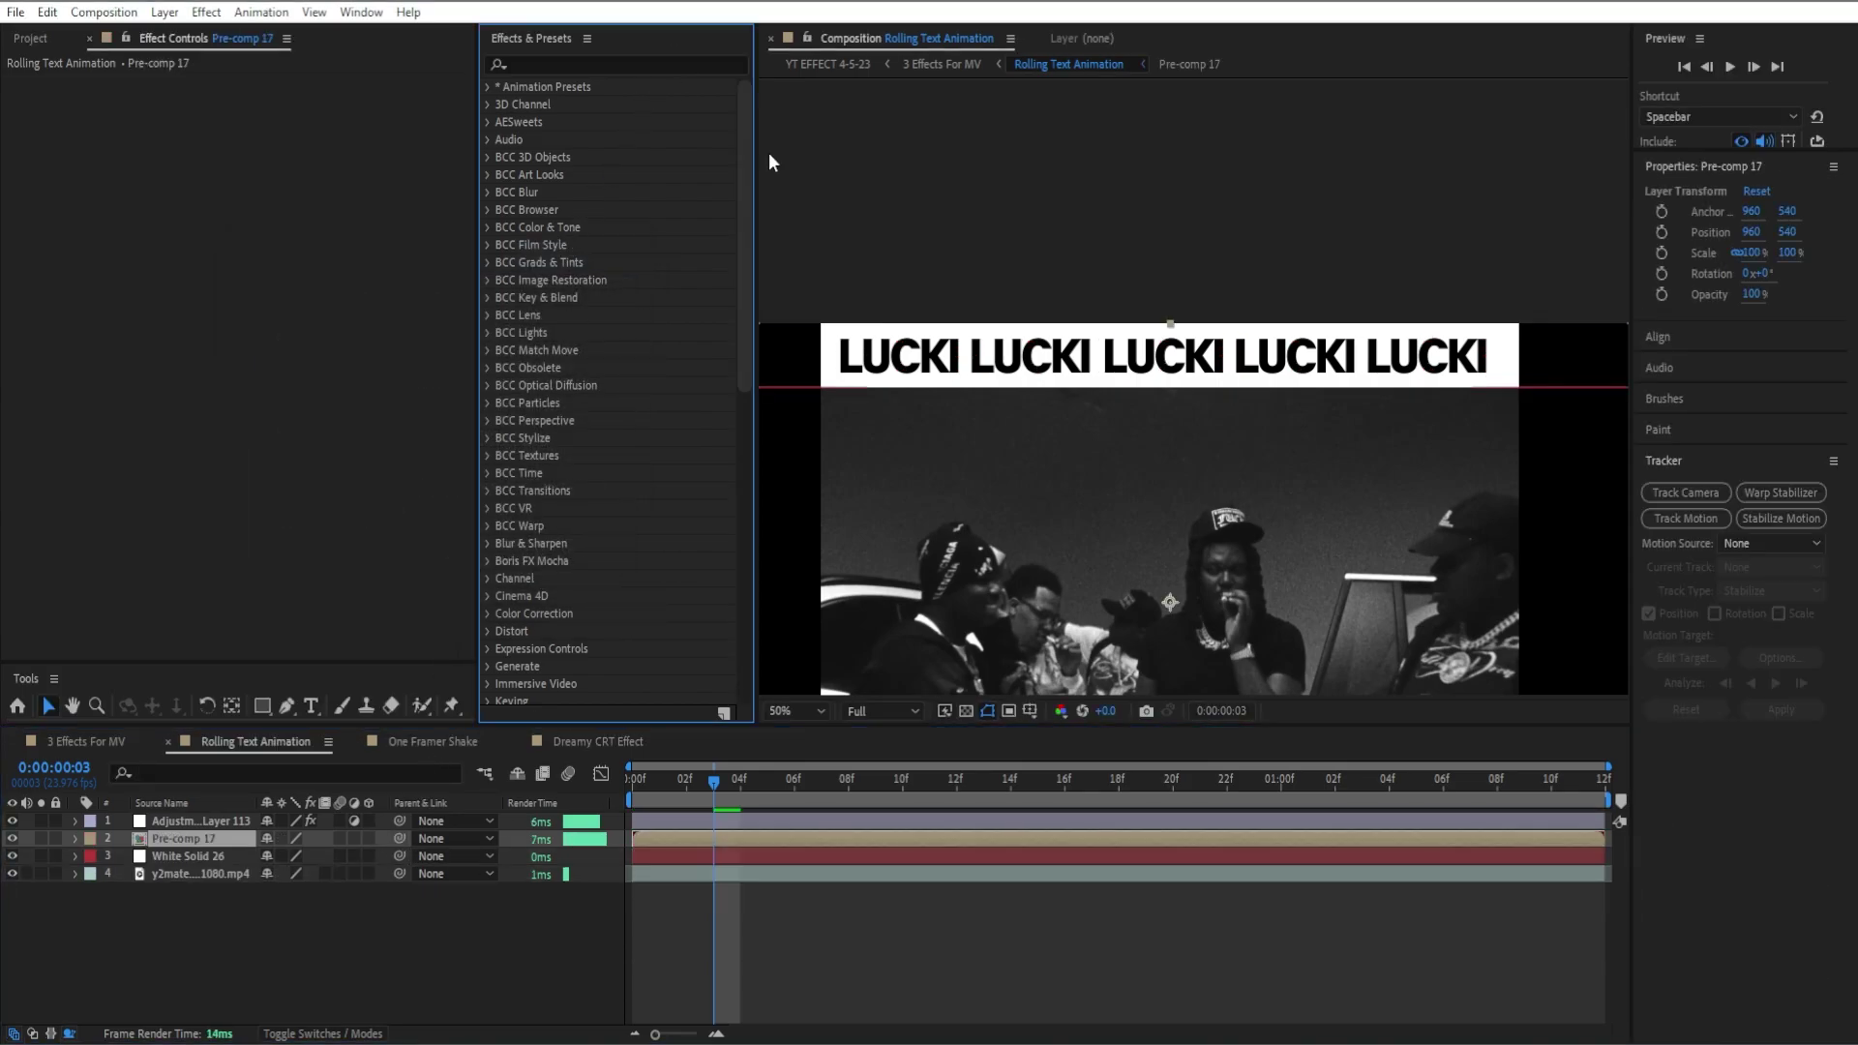
{"action": "left_click", "coordinate": [580, 64]}
{"action": "type", "text": "o"}
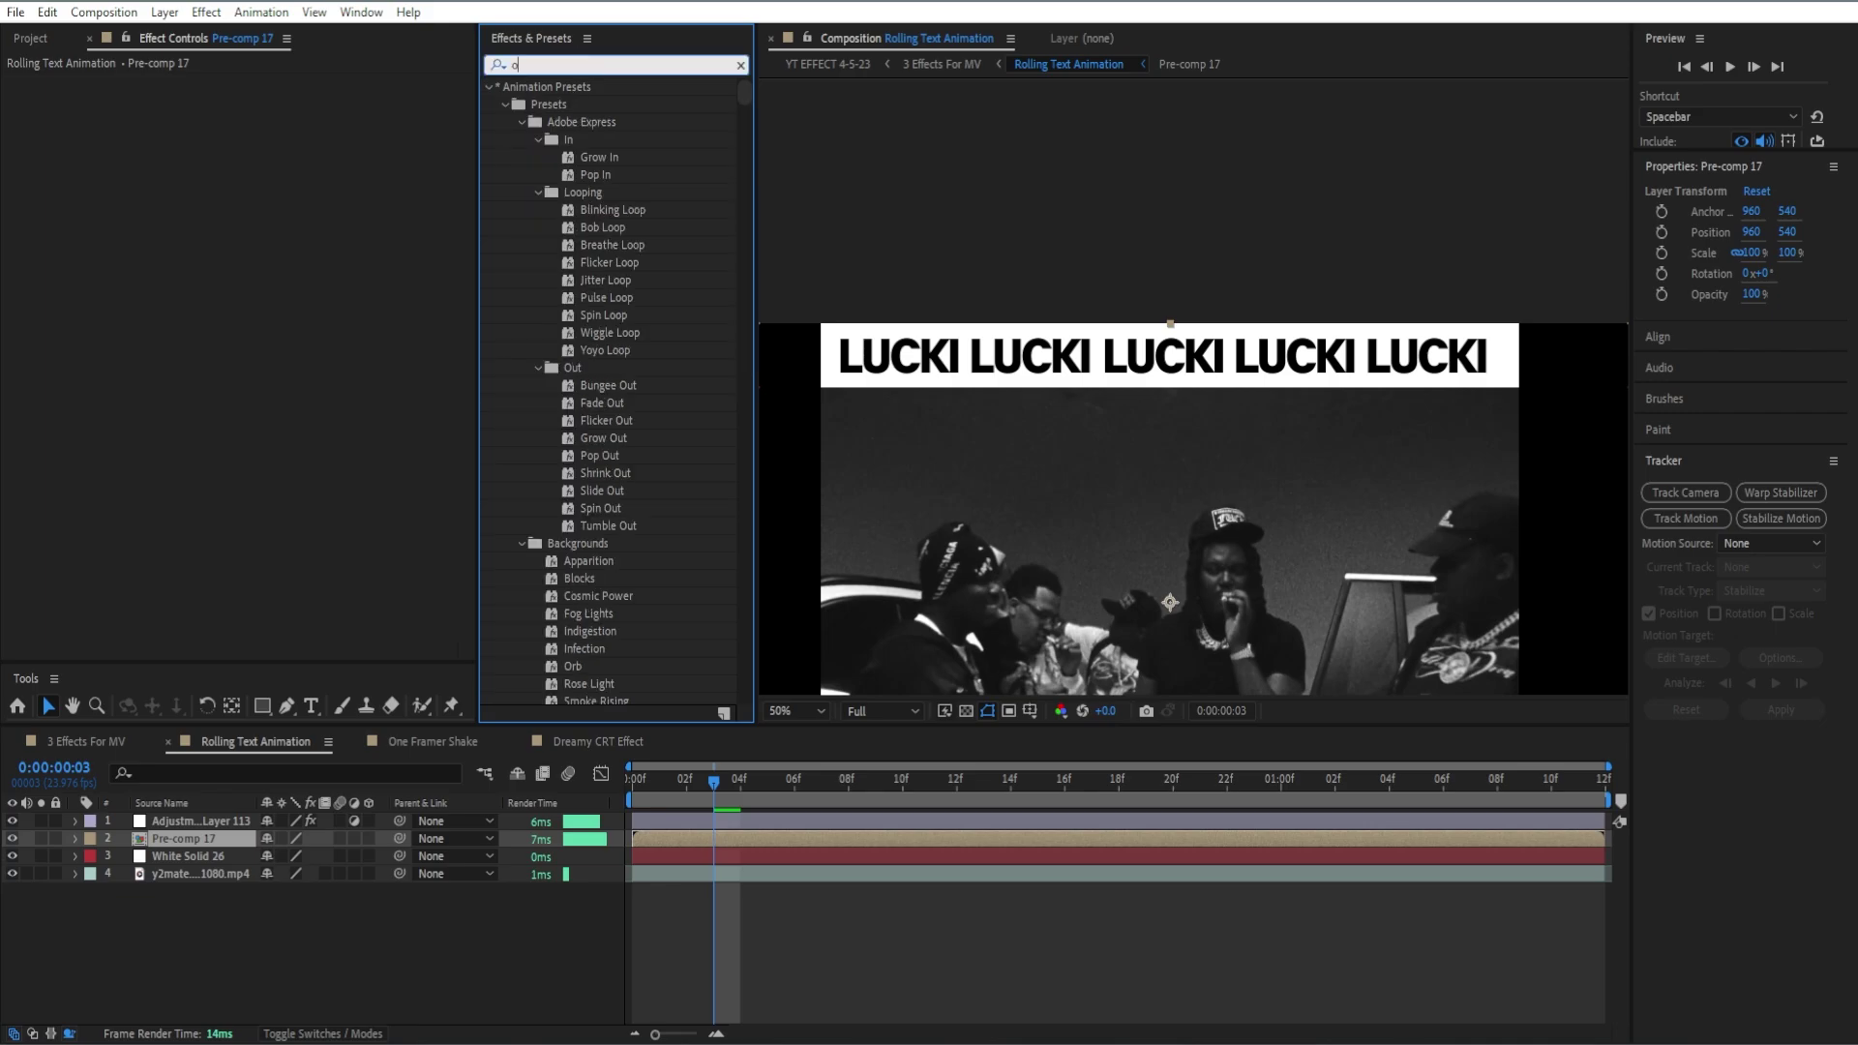
{"action": "type", "text": "ff"}
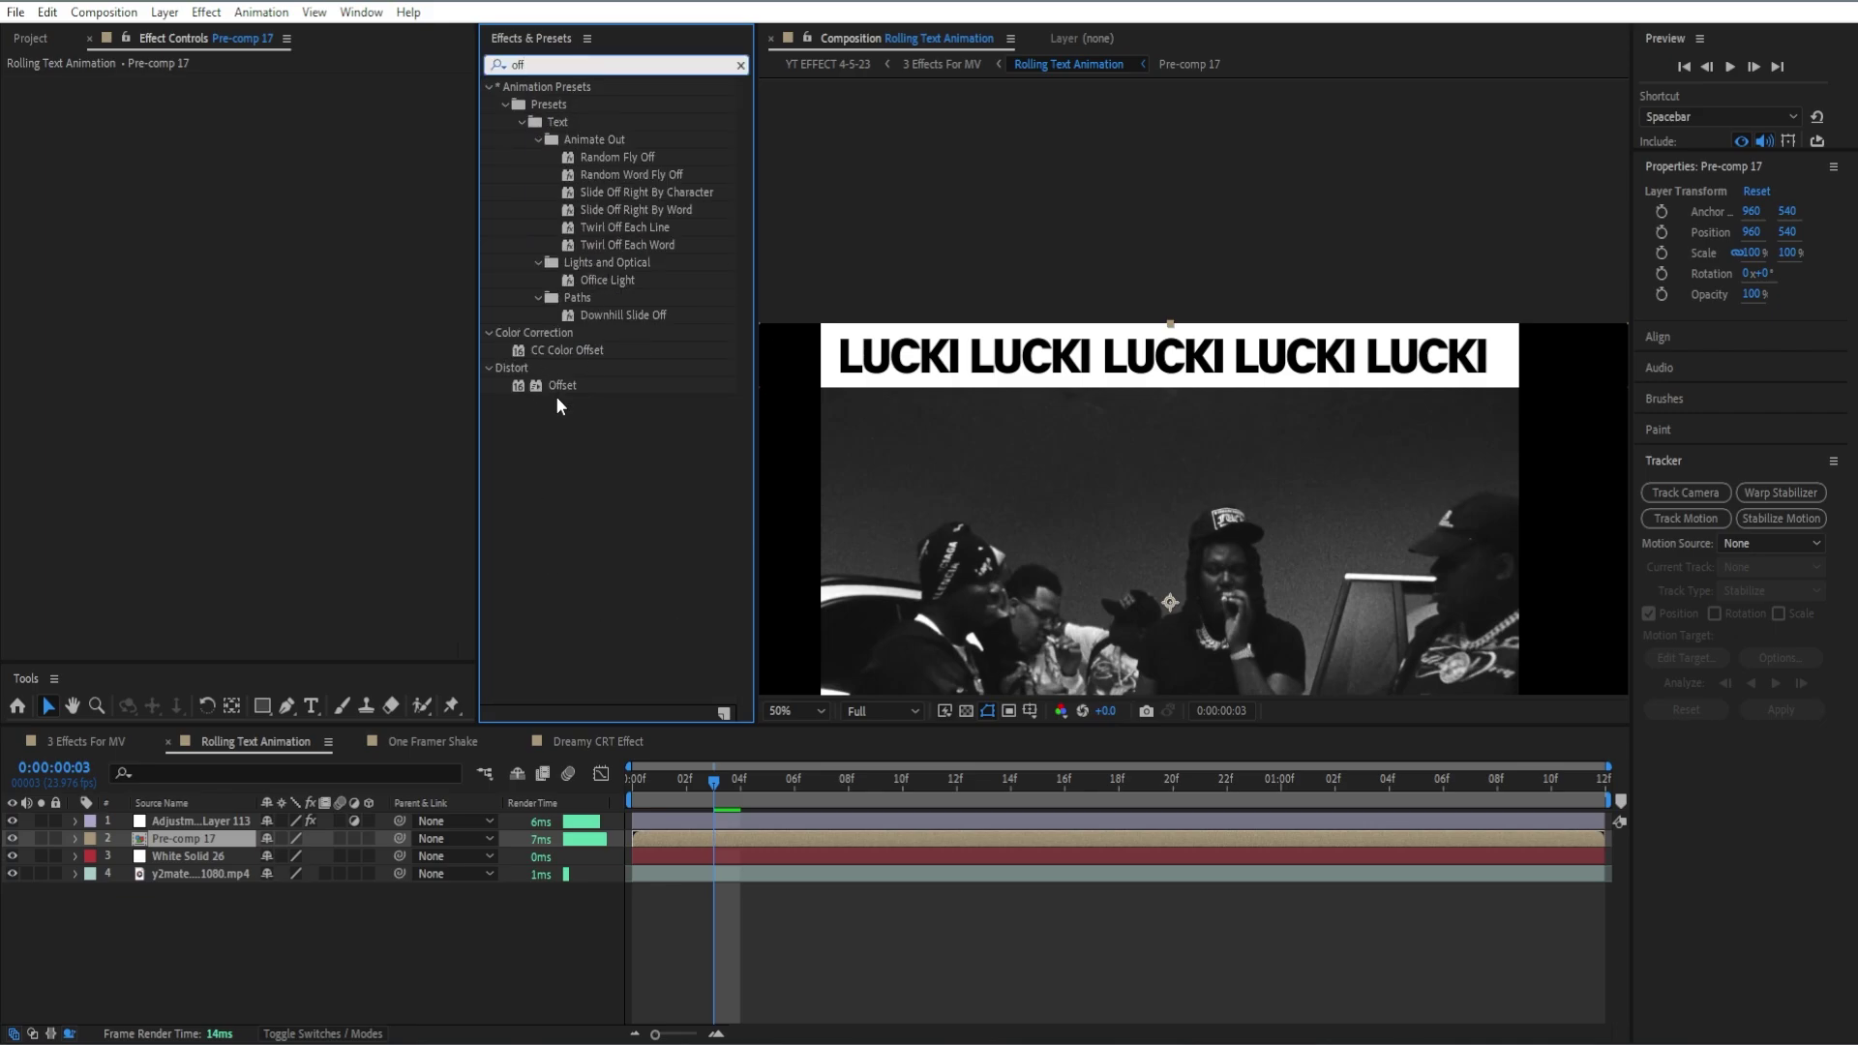
{"action": "left_click_drag", "start_coordinate": [559, 386], "coordinate": [212, 406]}
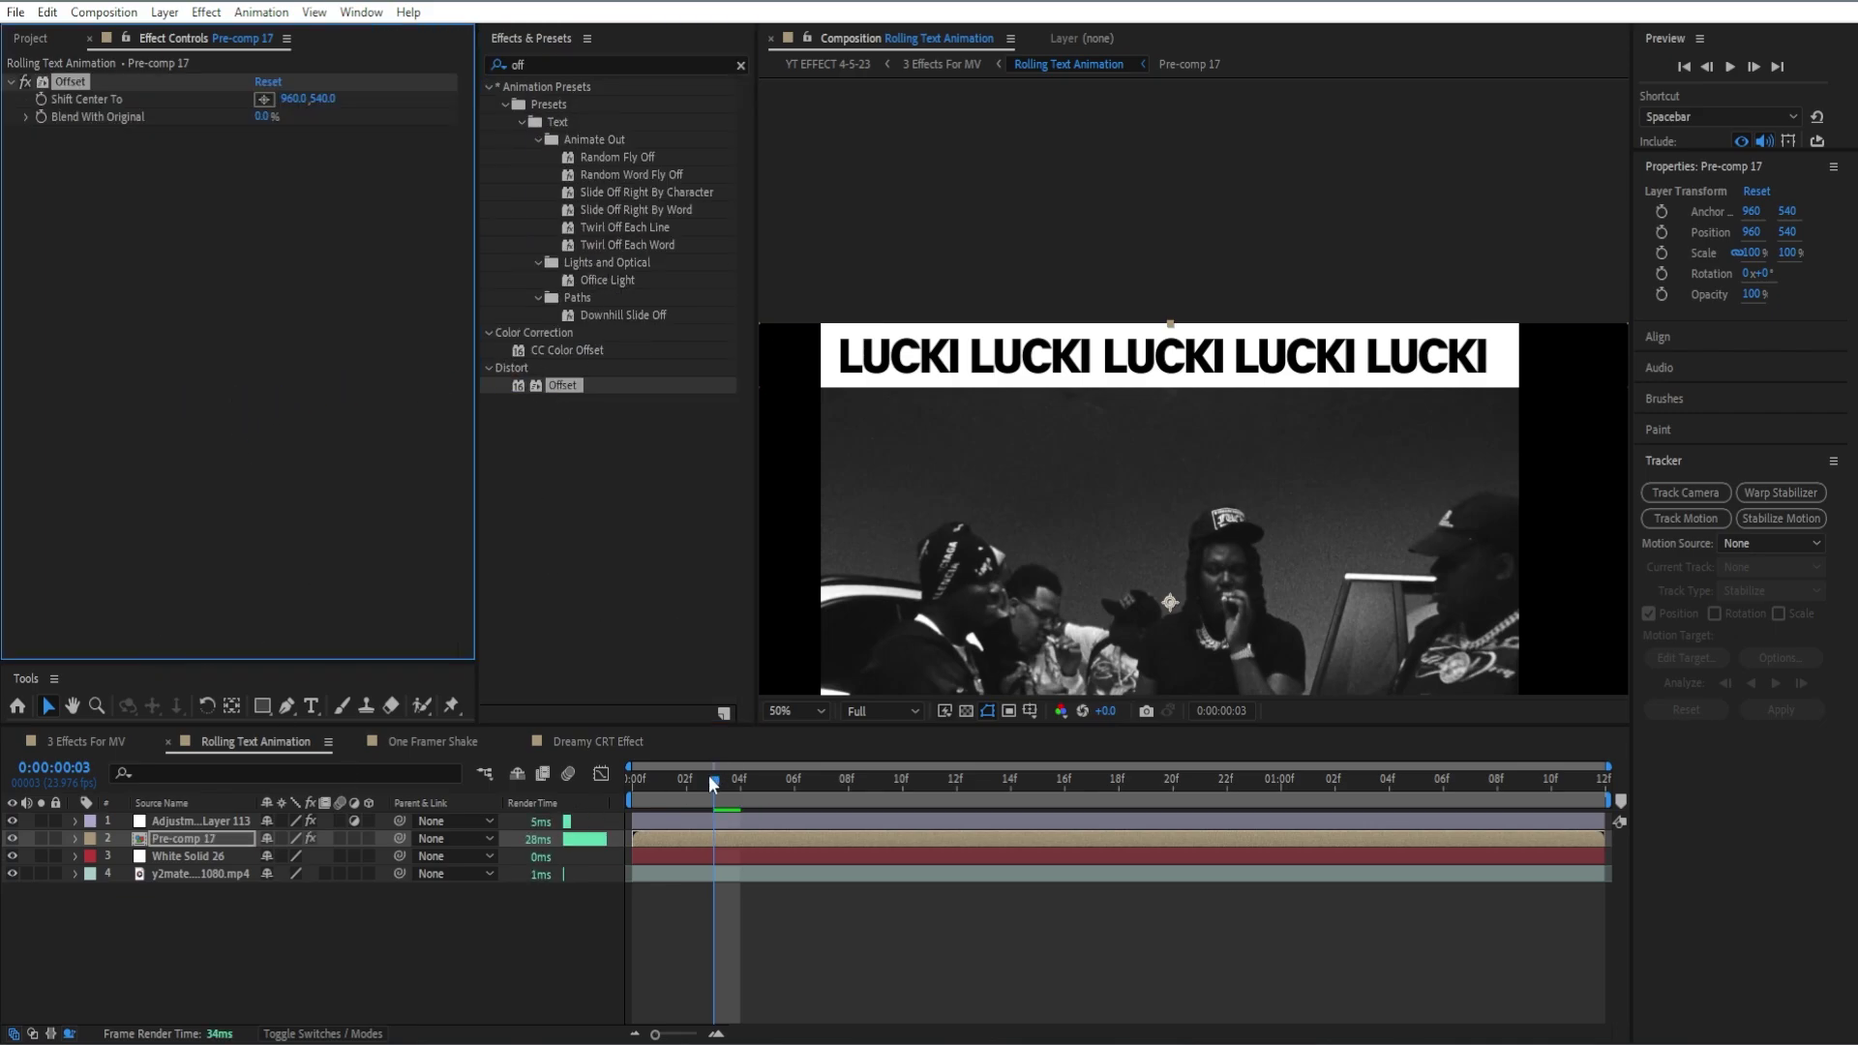
Step: Set a Shift Center To keyframe of 4821, 540 for the Offset effect at the composition's first frame
{"action": "left_click_drag", "start_coordinate": [714, 782], "coordinate": [634, 782]}
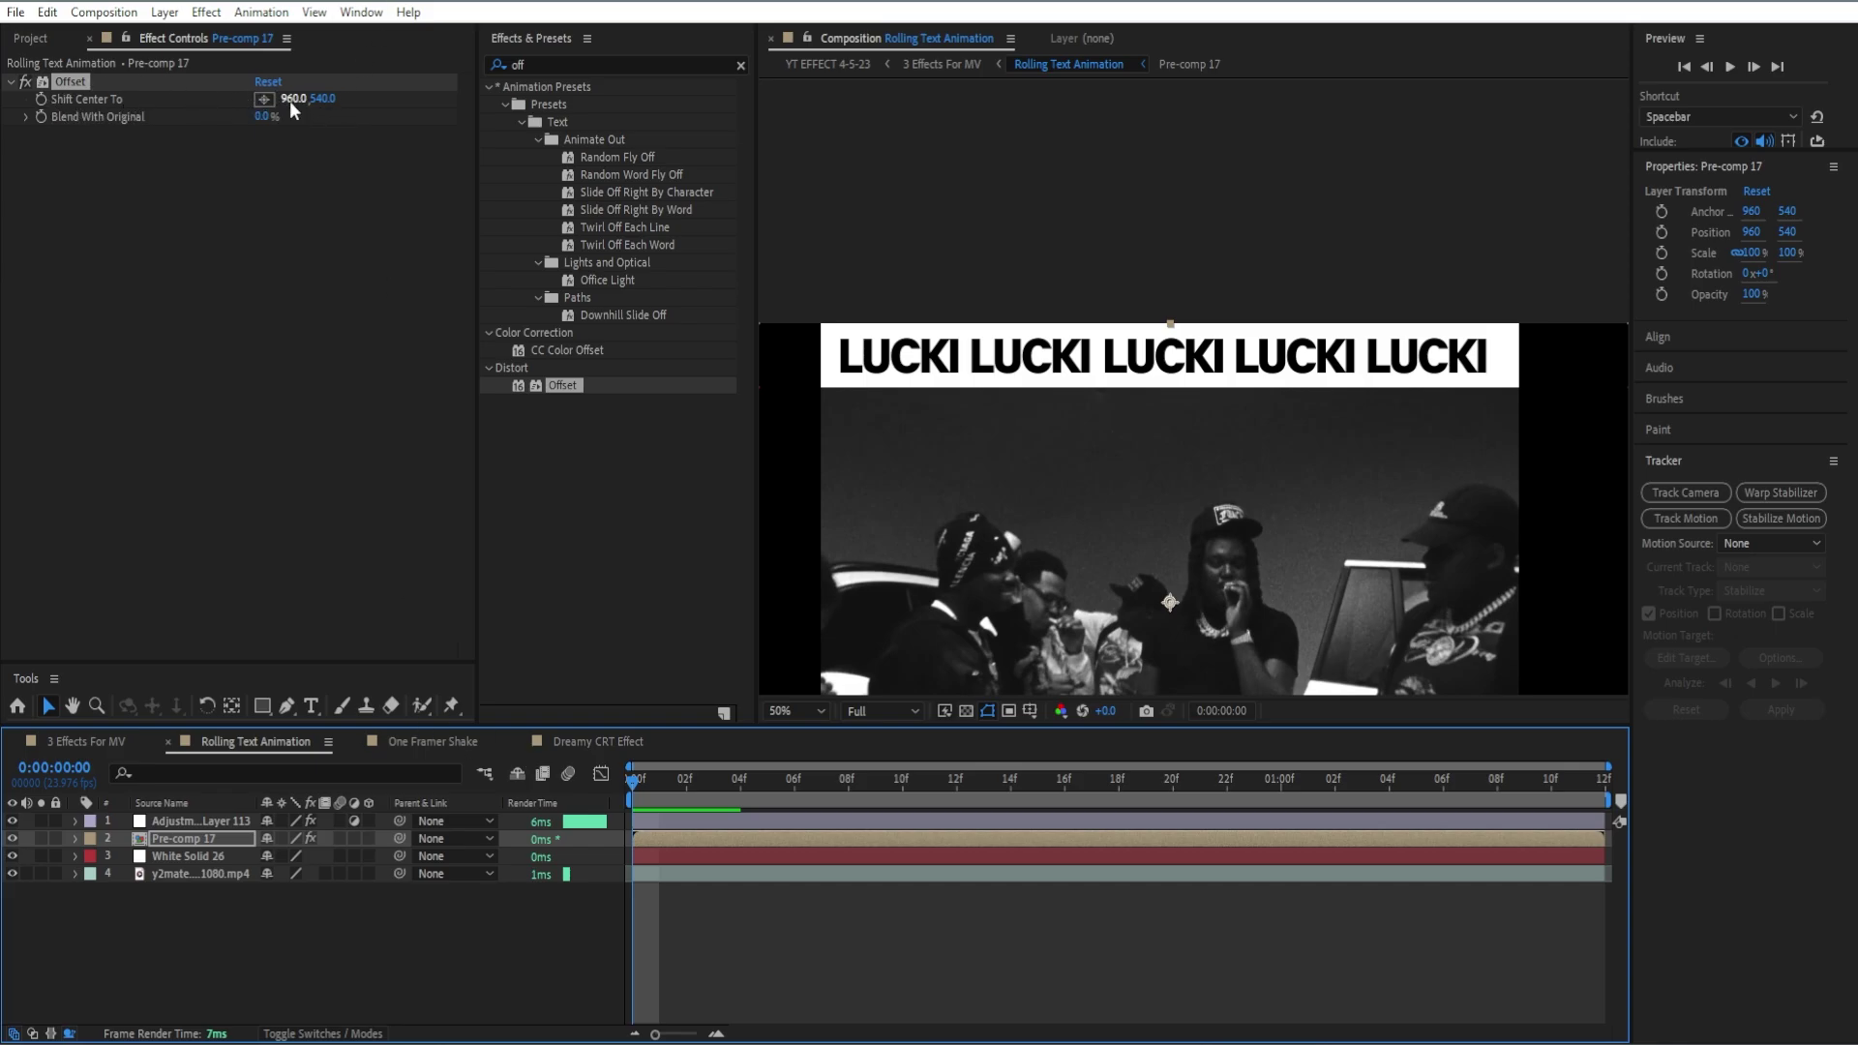
{"action": "left_click_drag", "start_coordinate": [291, 100], "coordinate": [619, 107]}
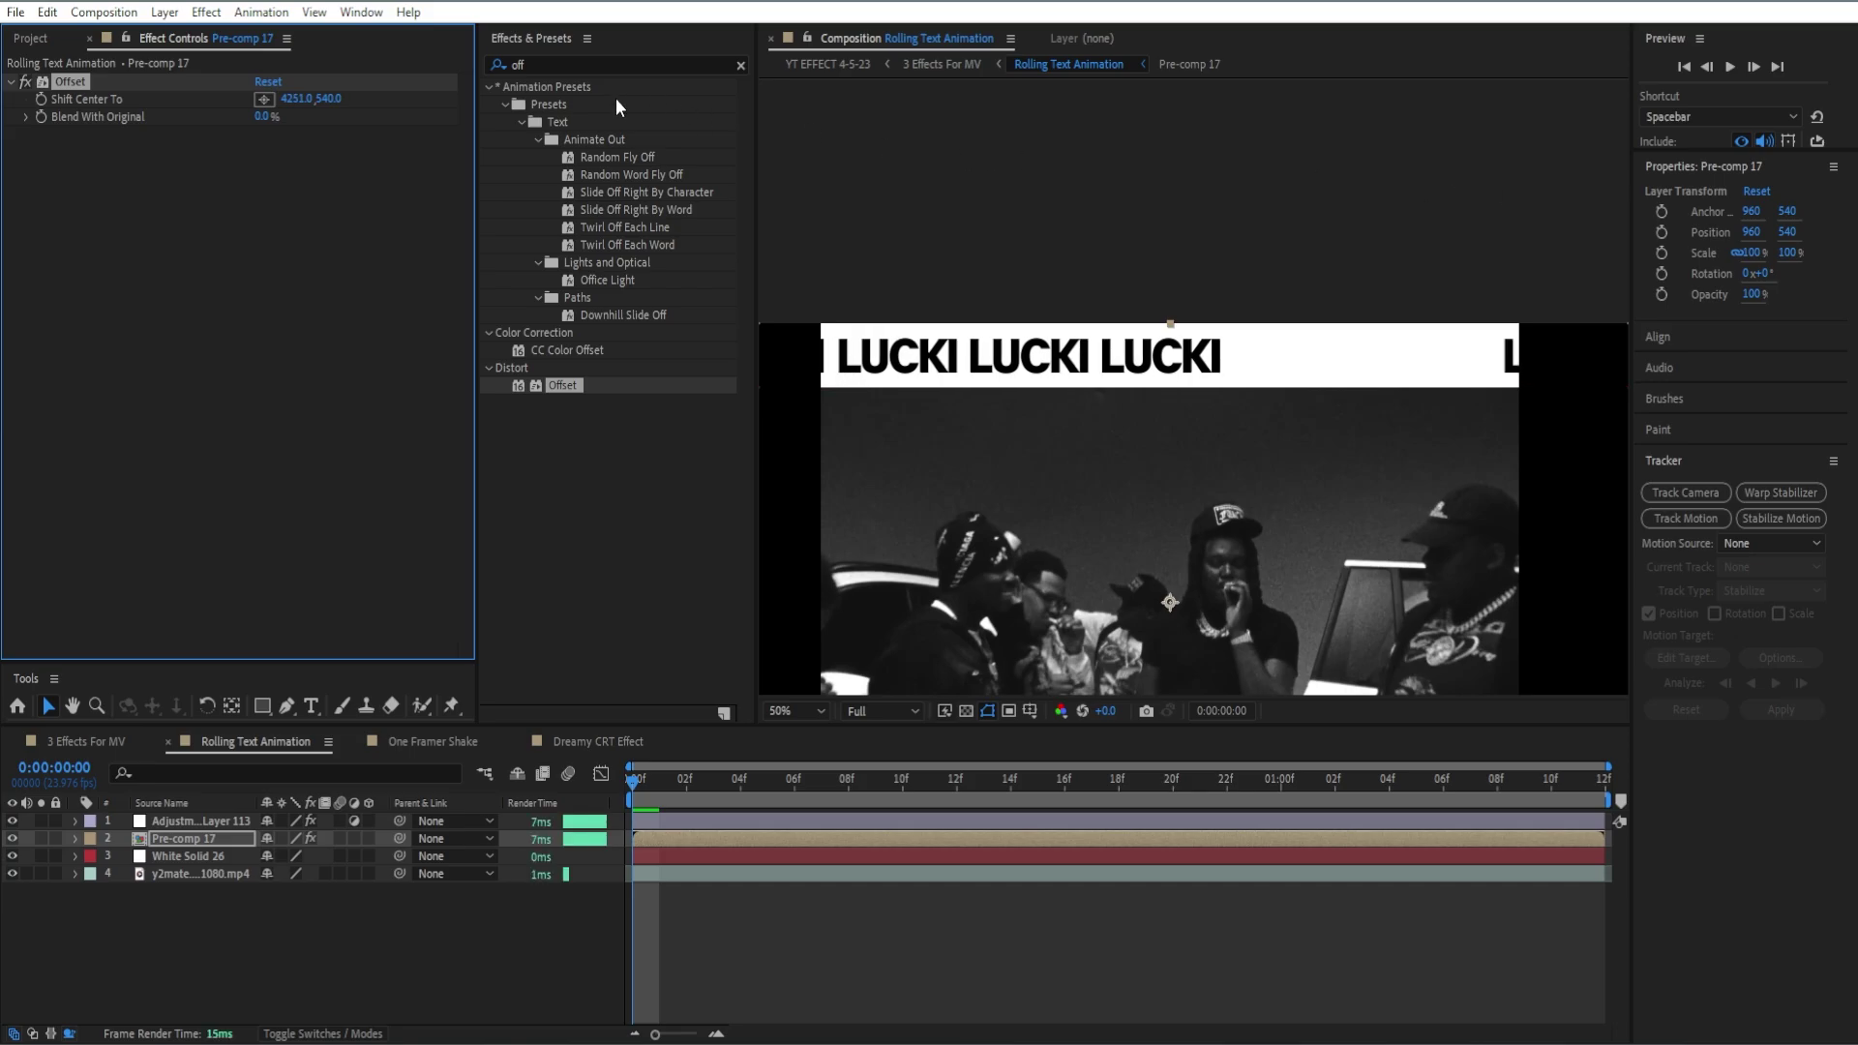
{"action": "left_click_drag", "start_coordinate": [294, 106], "coordinate": [857, 116]}
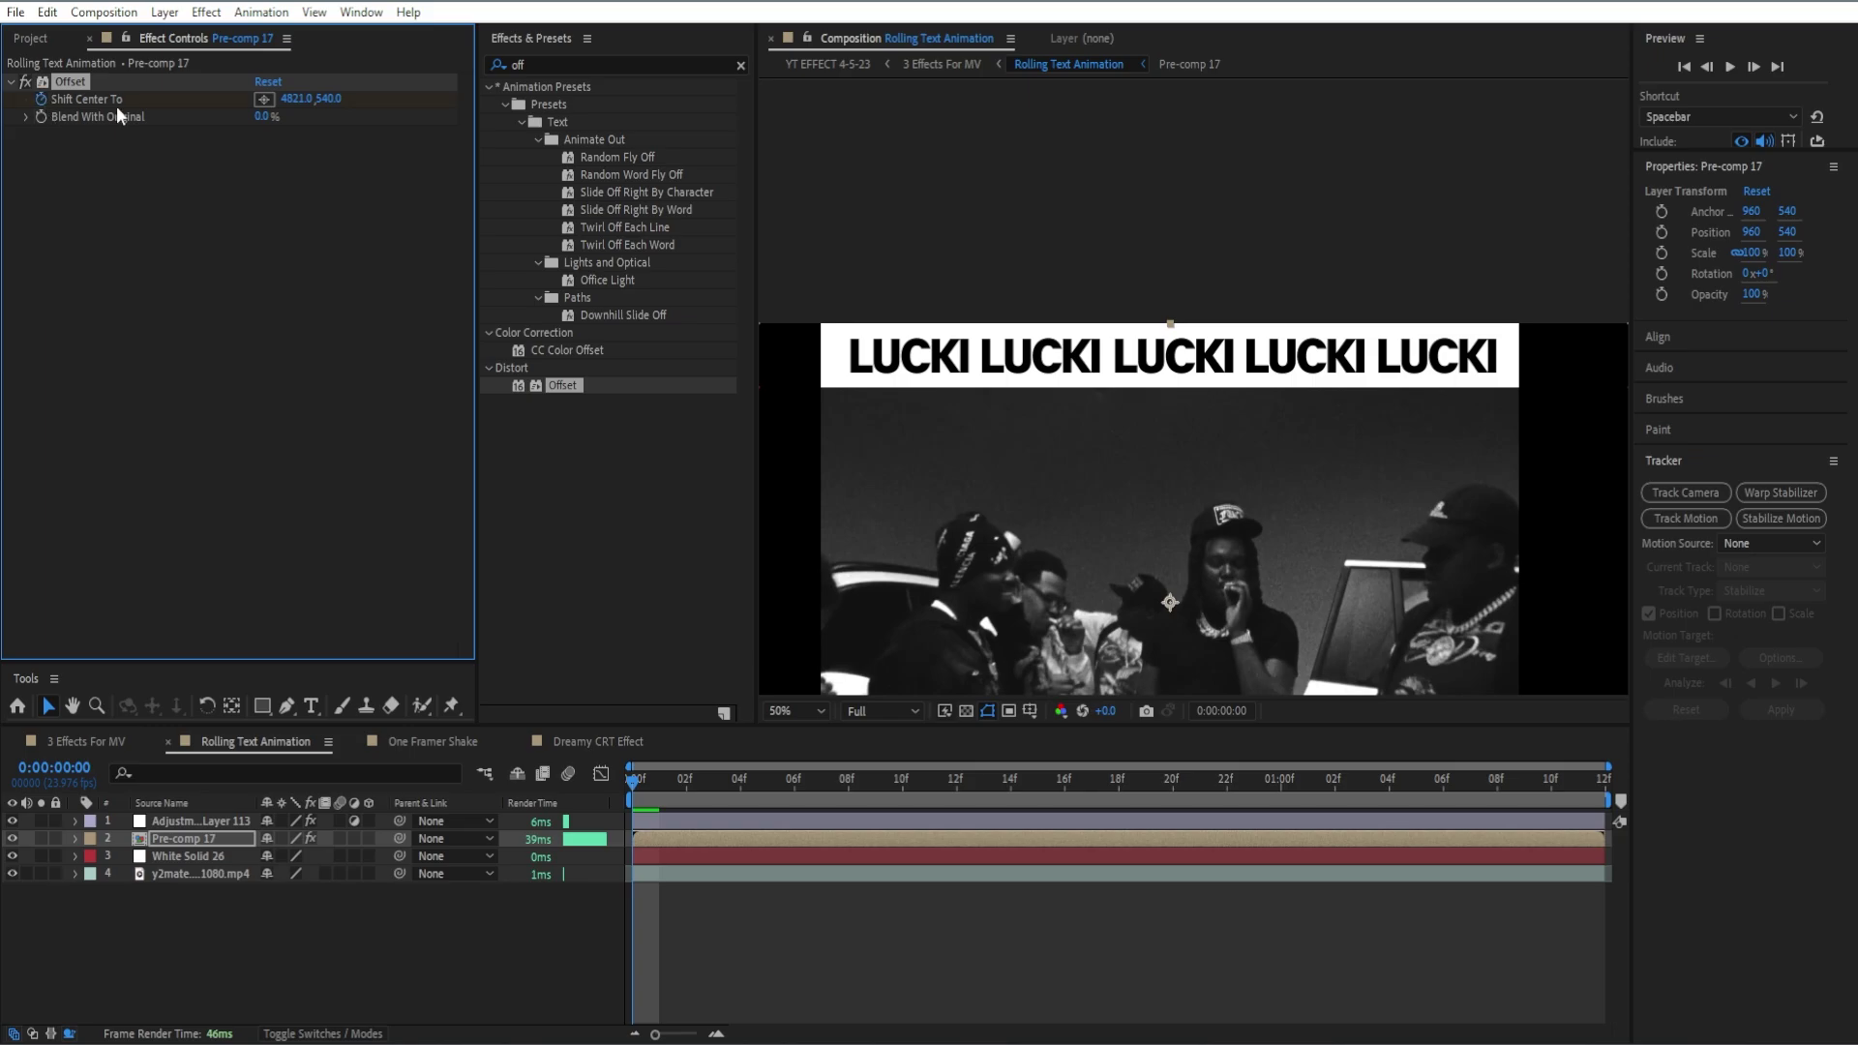
Step: Reset Shift Center To to its default at 0:00:01:07 as a second keyframe, and preview the rolling text
{"action": "key", "text": "u"}
{"action": "key", "text": "space"}
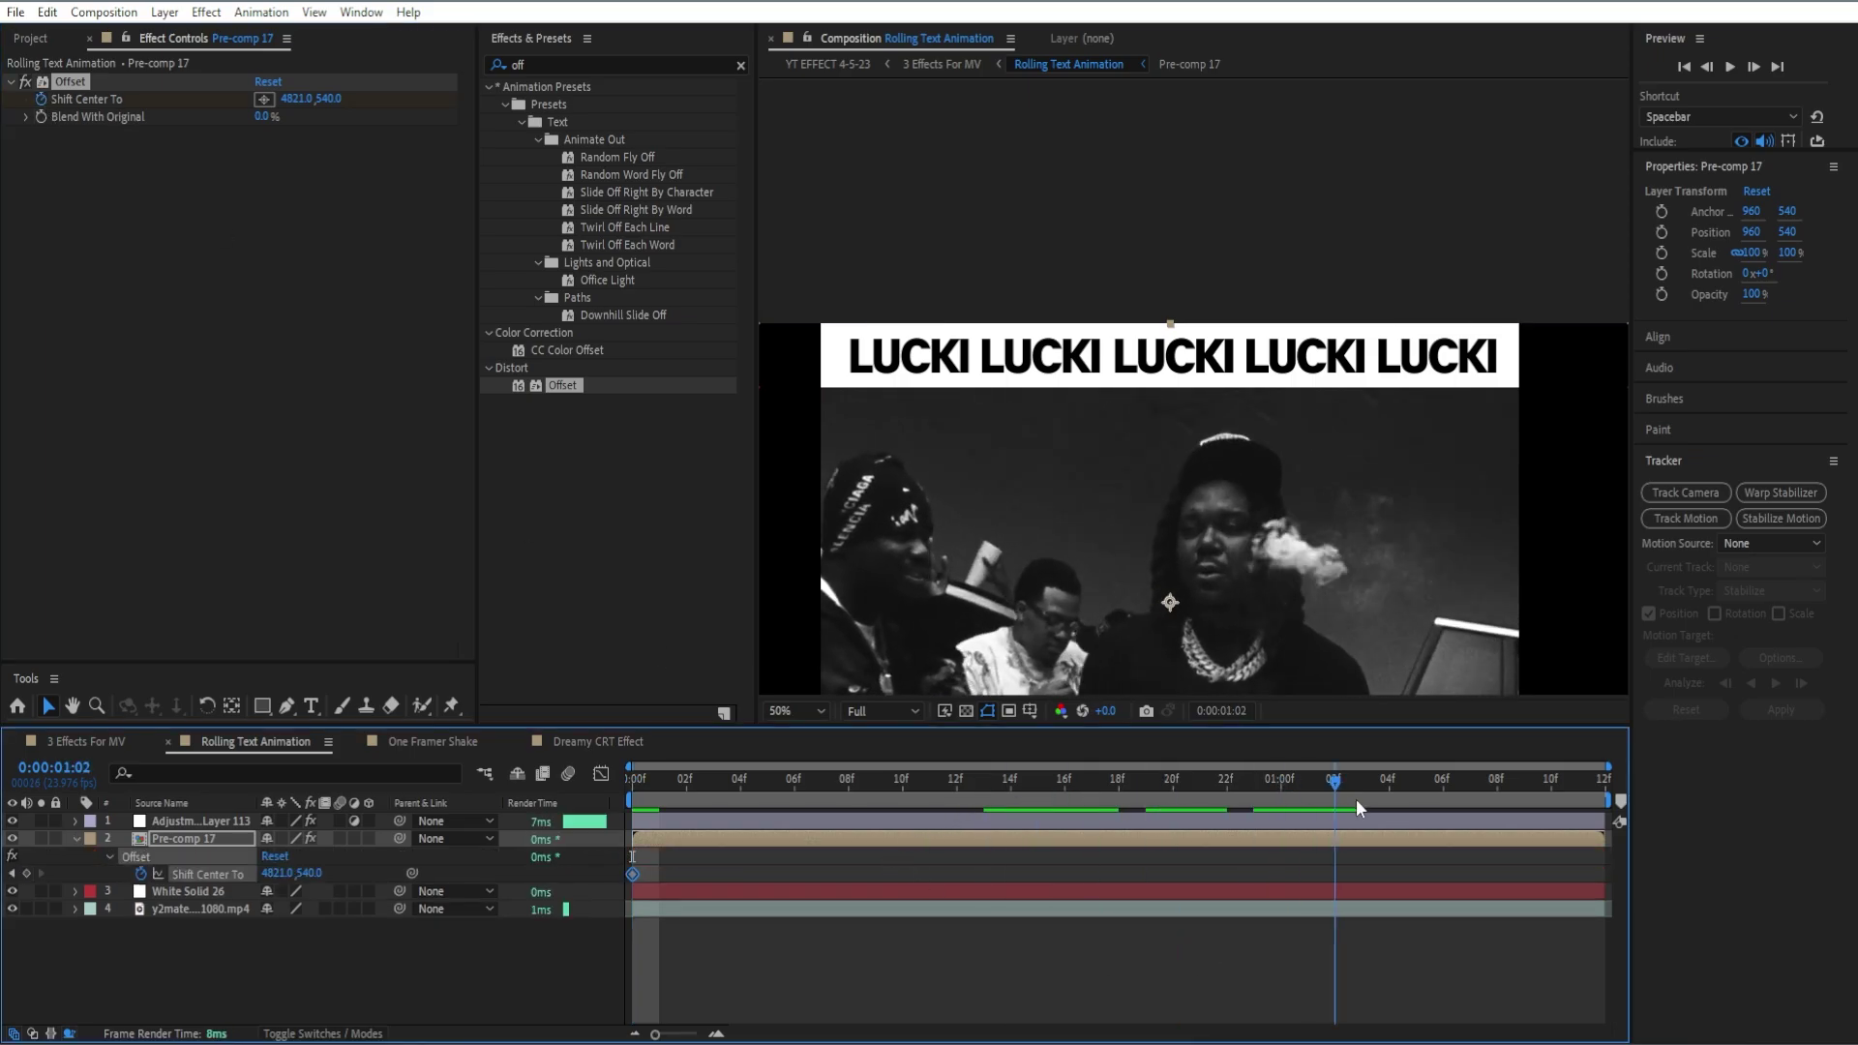
{"action": "right_click", "coordinate": [294, 103]}
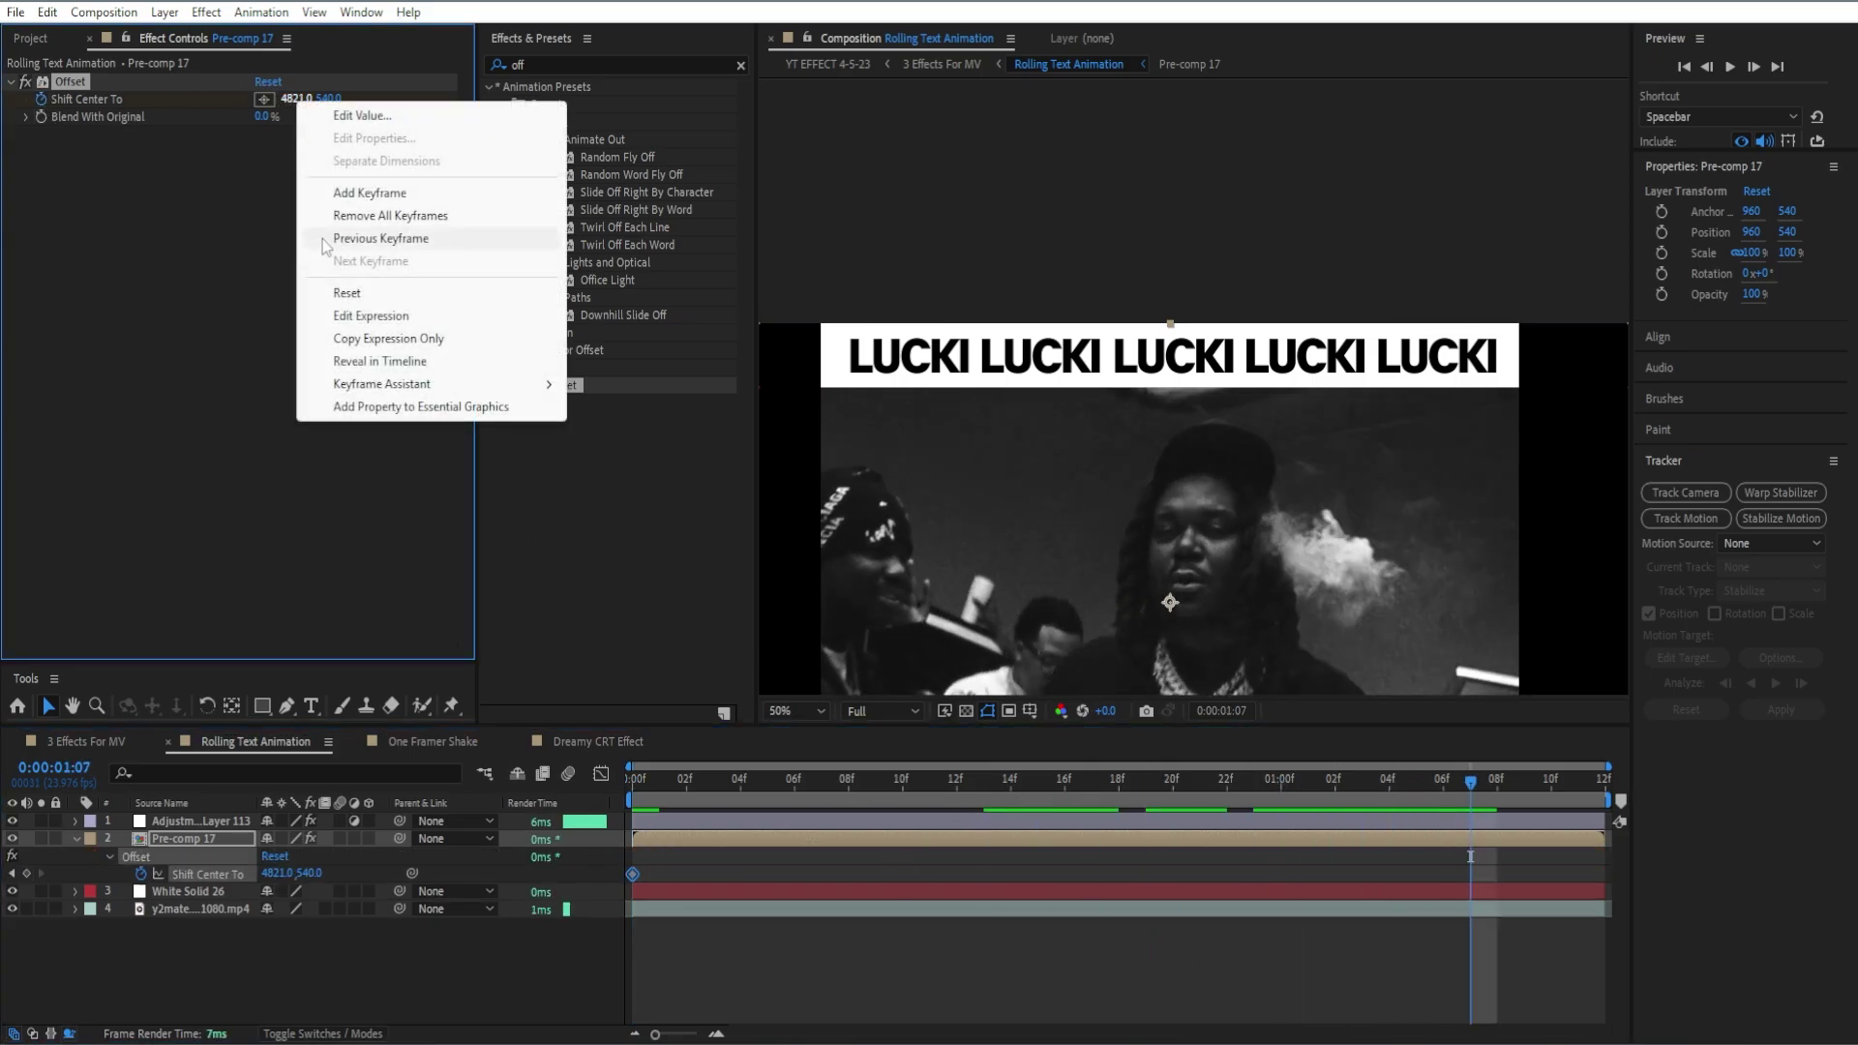
{"action": "left_click", "coordinate": [348, 293]}
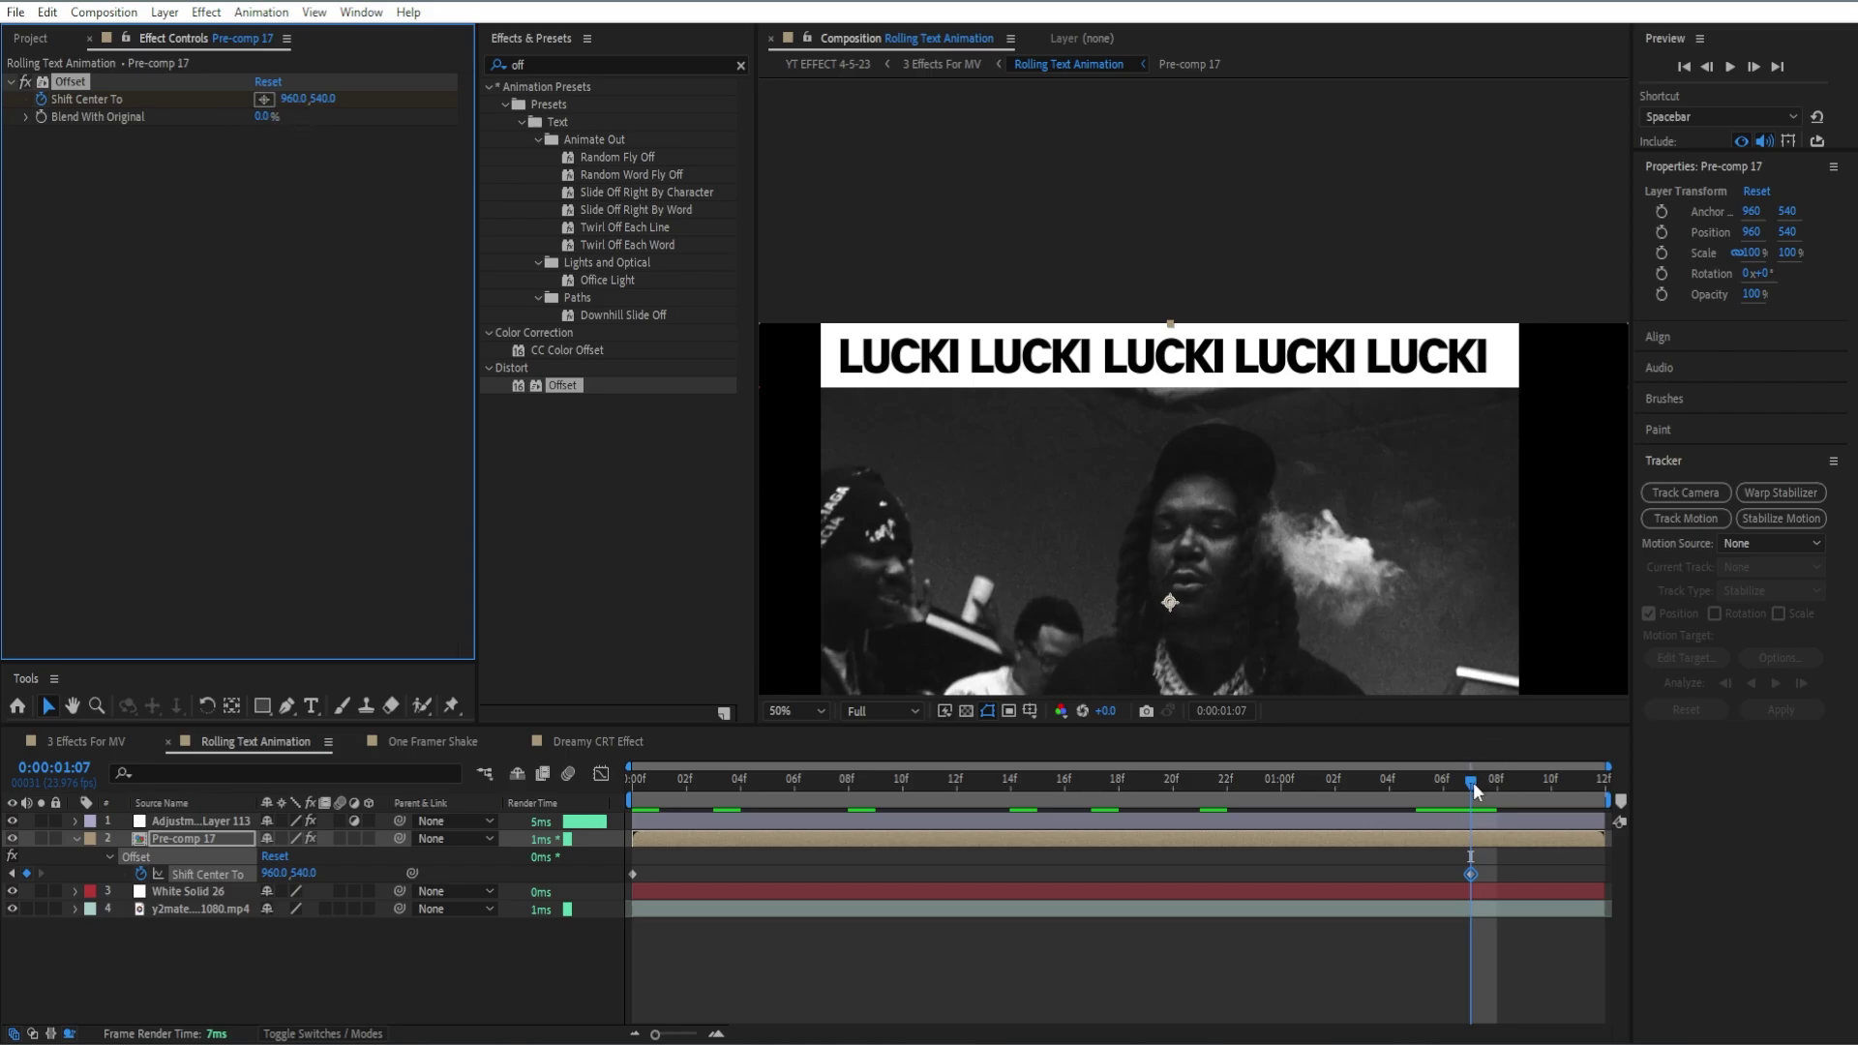
{"action": "key", "text": "space"}
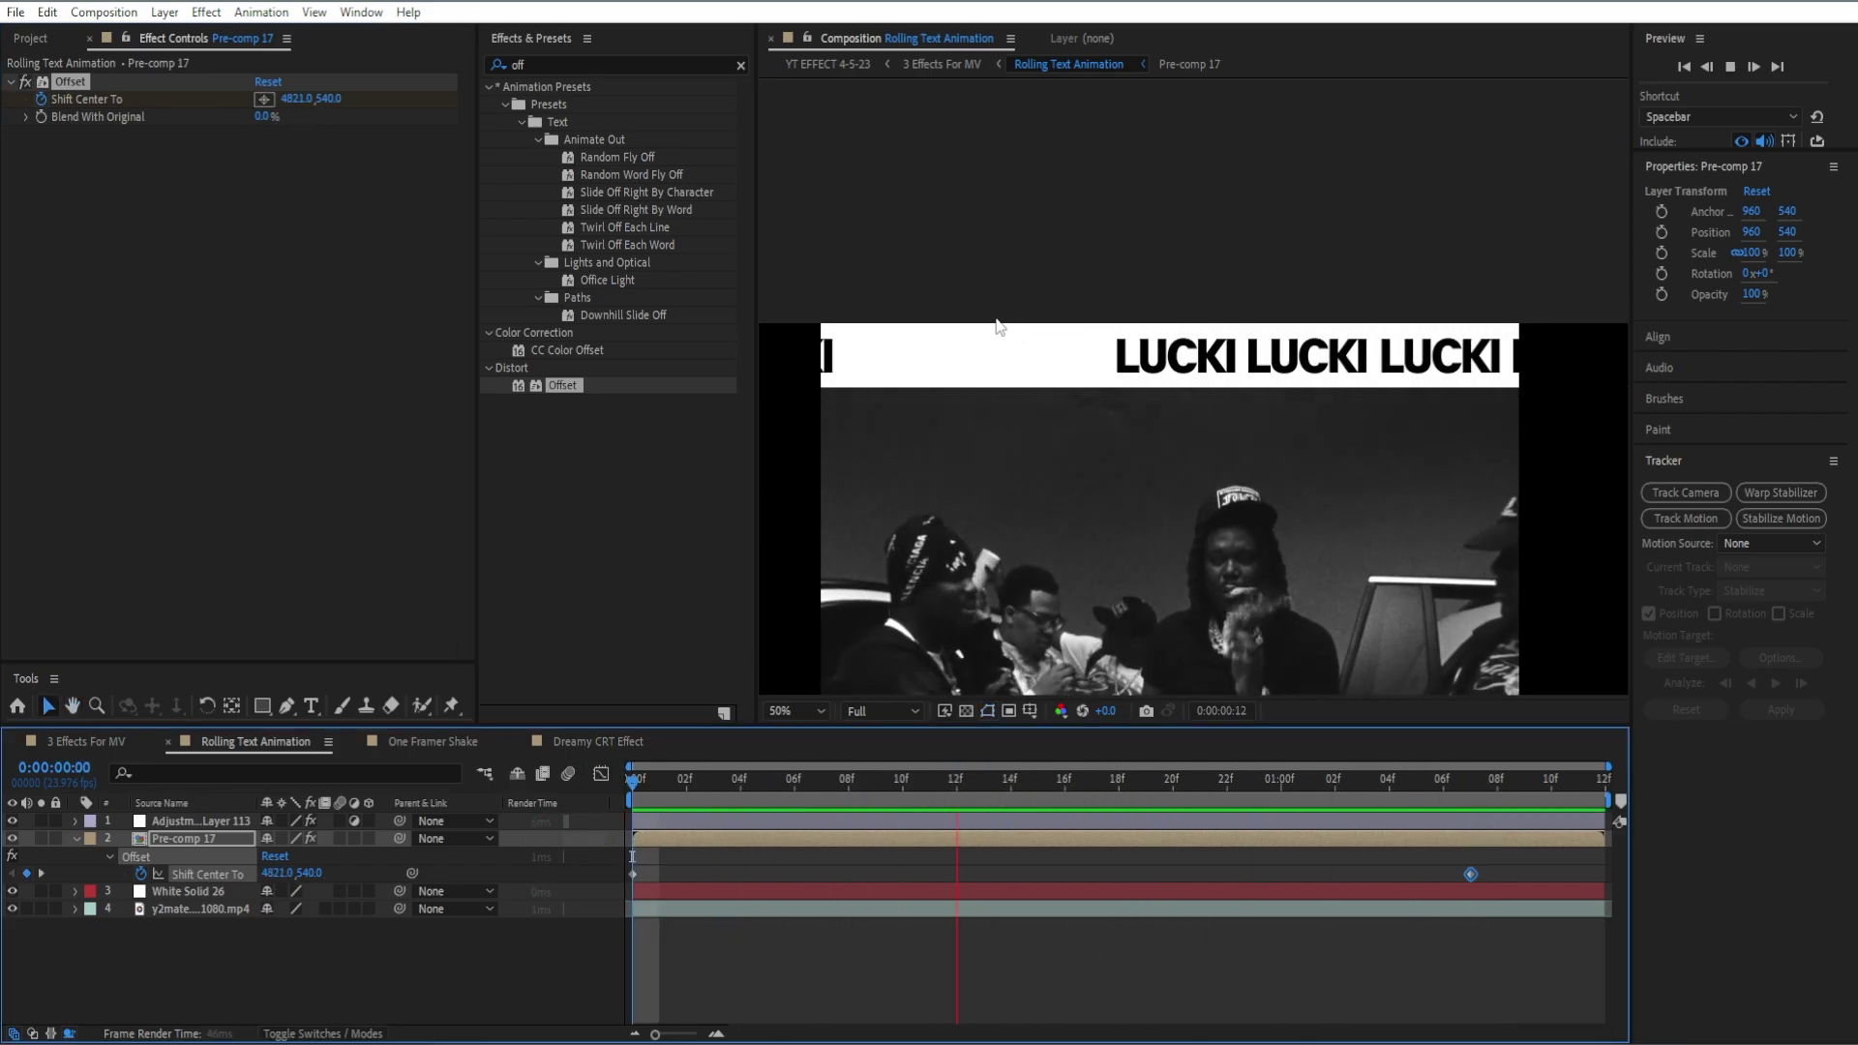
Step: Apply Easy Ease to both Shift Center To keyframes of the text pre-comp and show their speed graph
{"action": "key", "text": "space"}
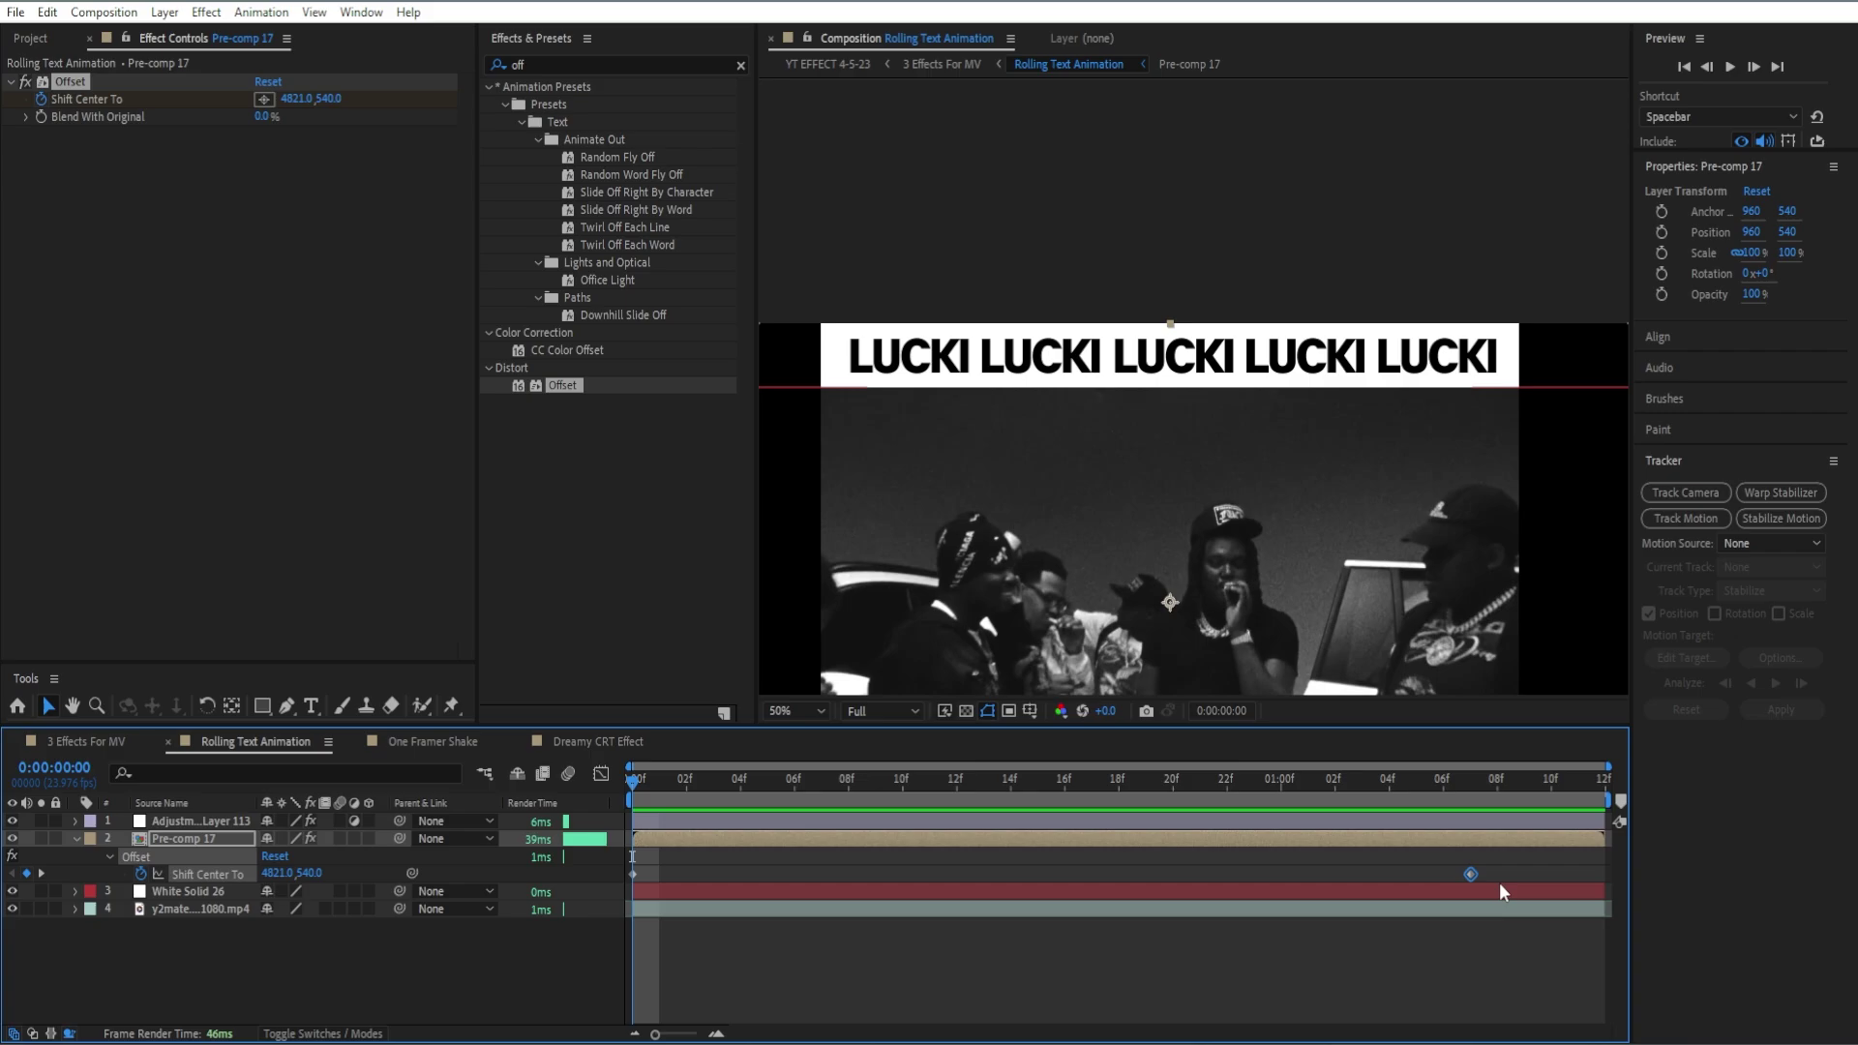
{"action": "left_click_drag", "start_coordinate": [1499, 890], "coordinate": [557, 886]}
{"action": "key", "text": "F9"}
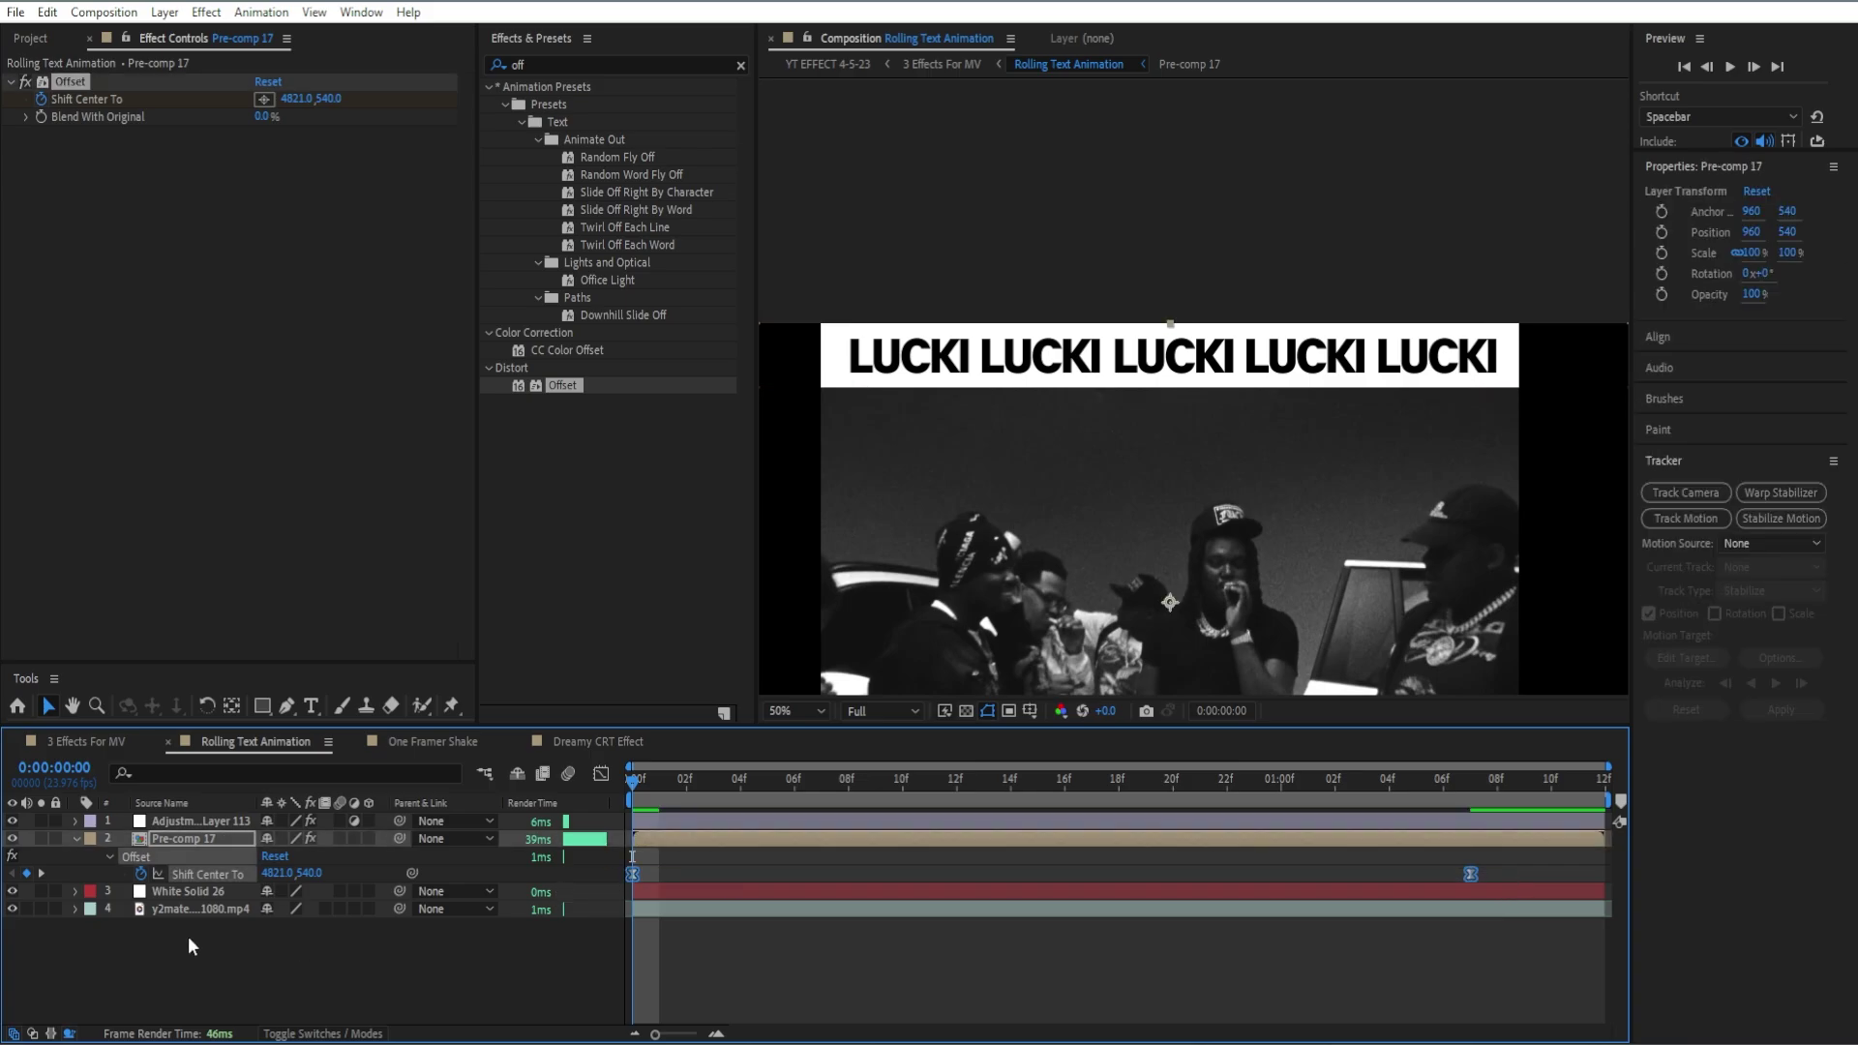
{"action": "left_click", "coordinate": [605, 778]}
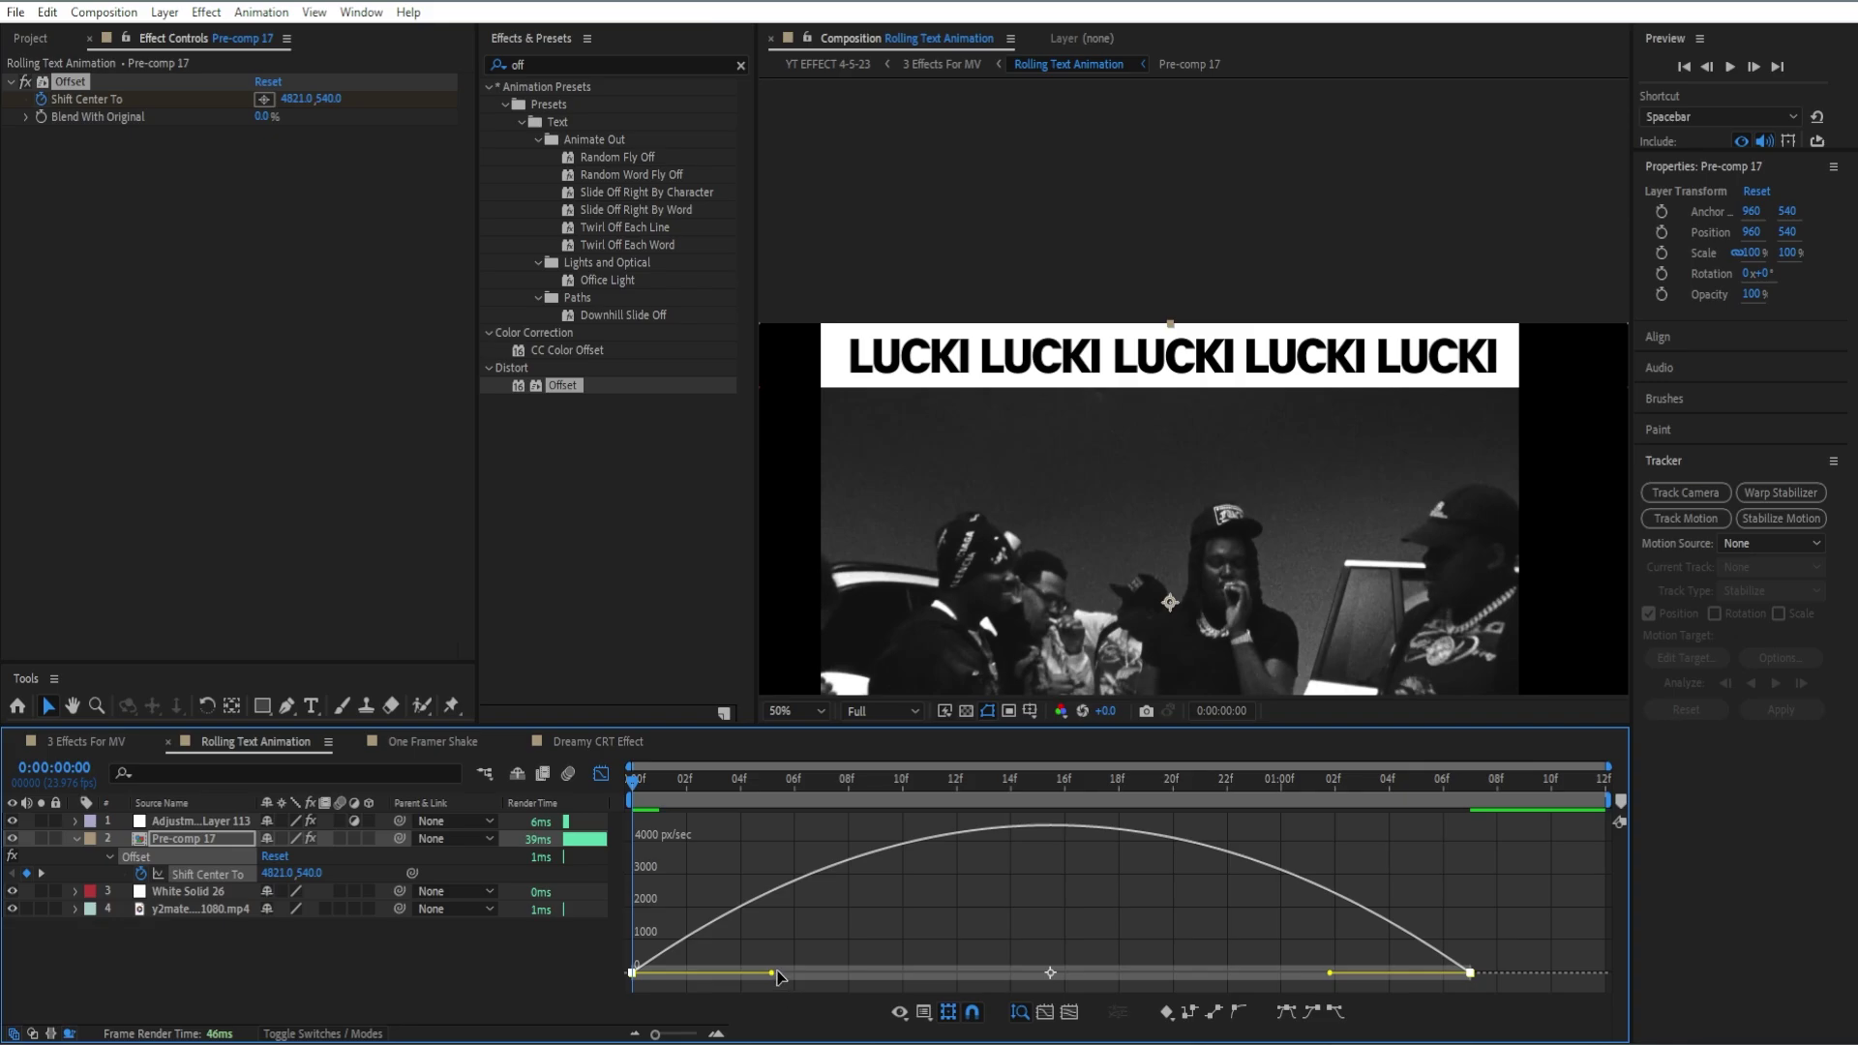
Step: Try a speed curve with both handles pulled toward the first keyframe, preview it, and restore the Easy Ease curve
{"action": "left_click_drag", "start_coordinate": [775, 975], "coordinate": [735, 828]}
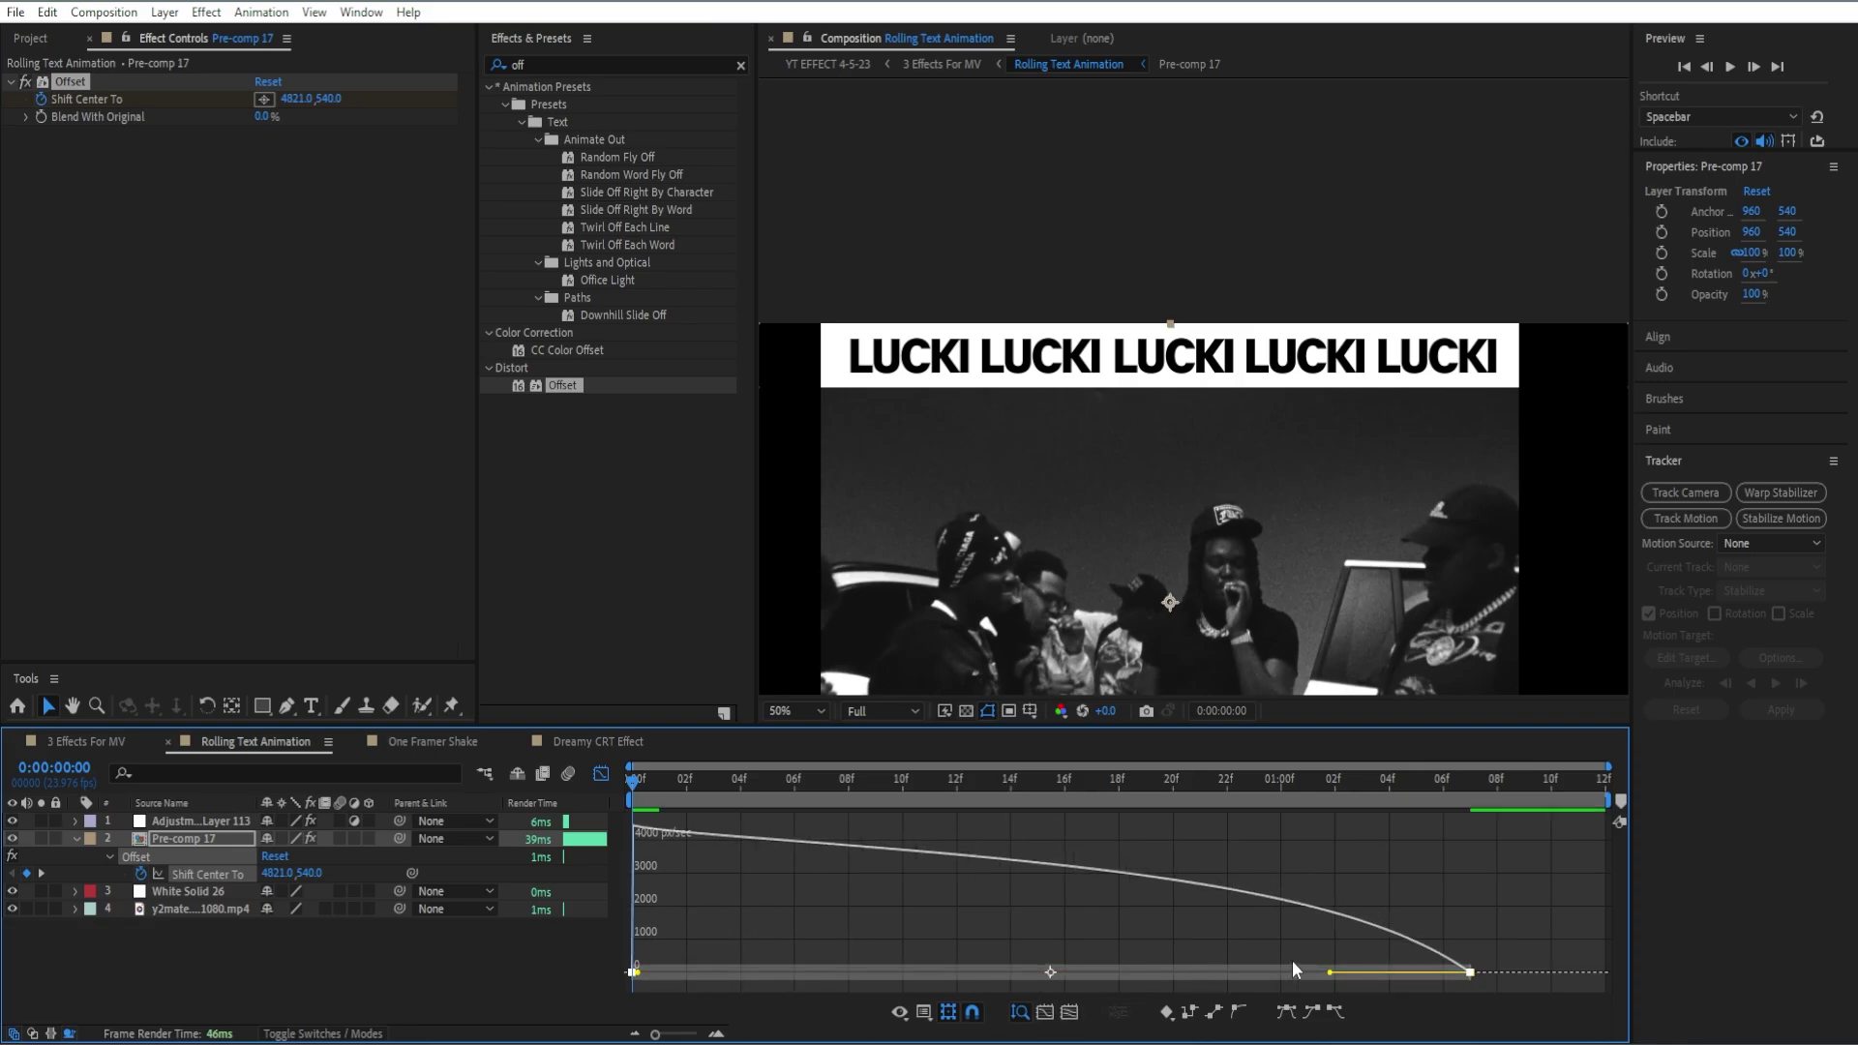
{"action": "left_click_drag", "start_coordinate": [1331, 972], "coordinate": [1014, 985]}
{"action": "key", "text": "space"}
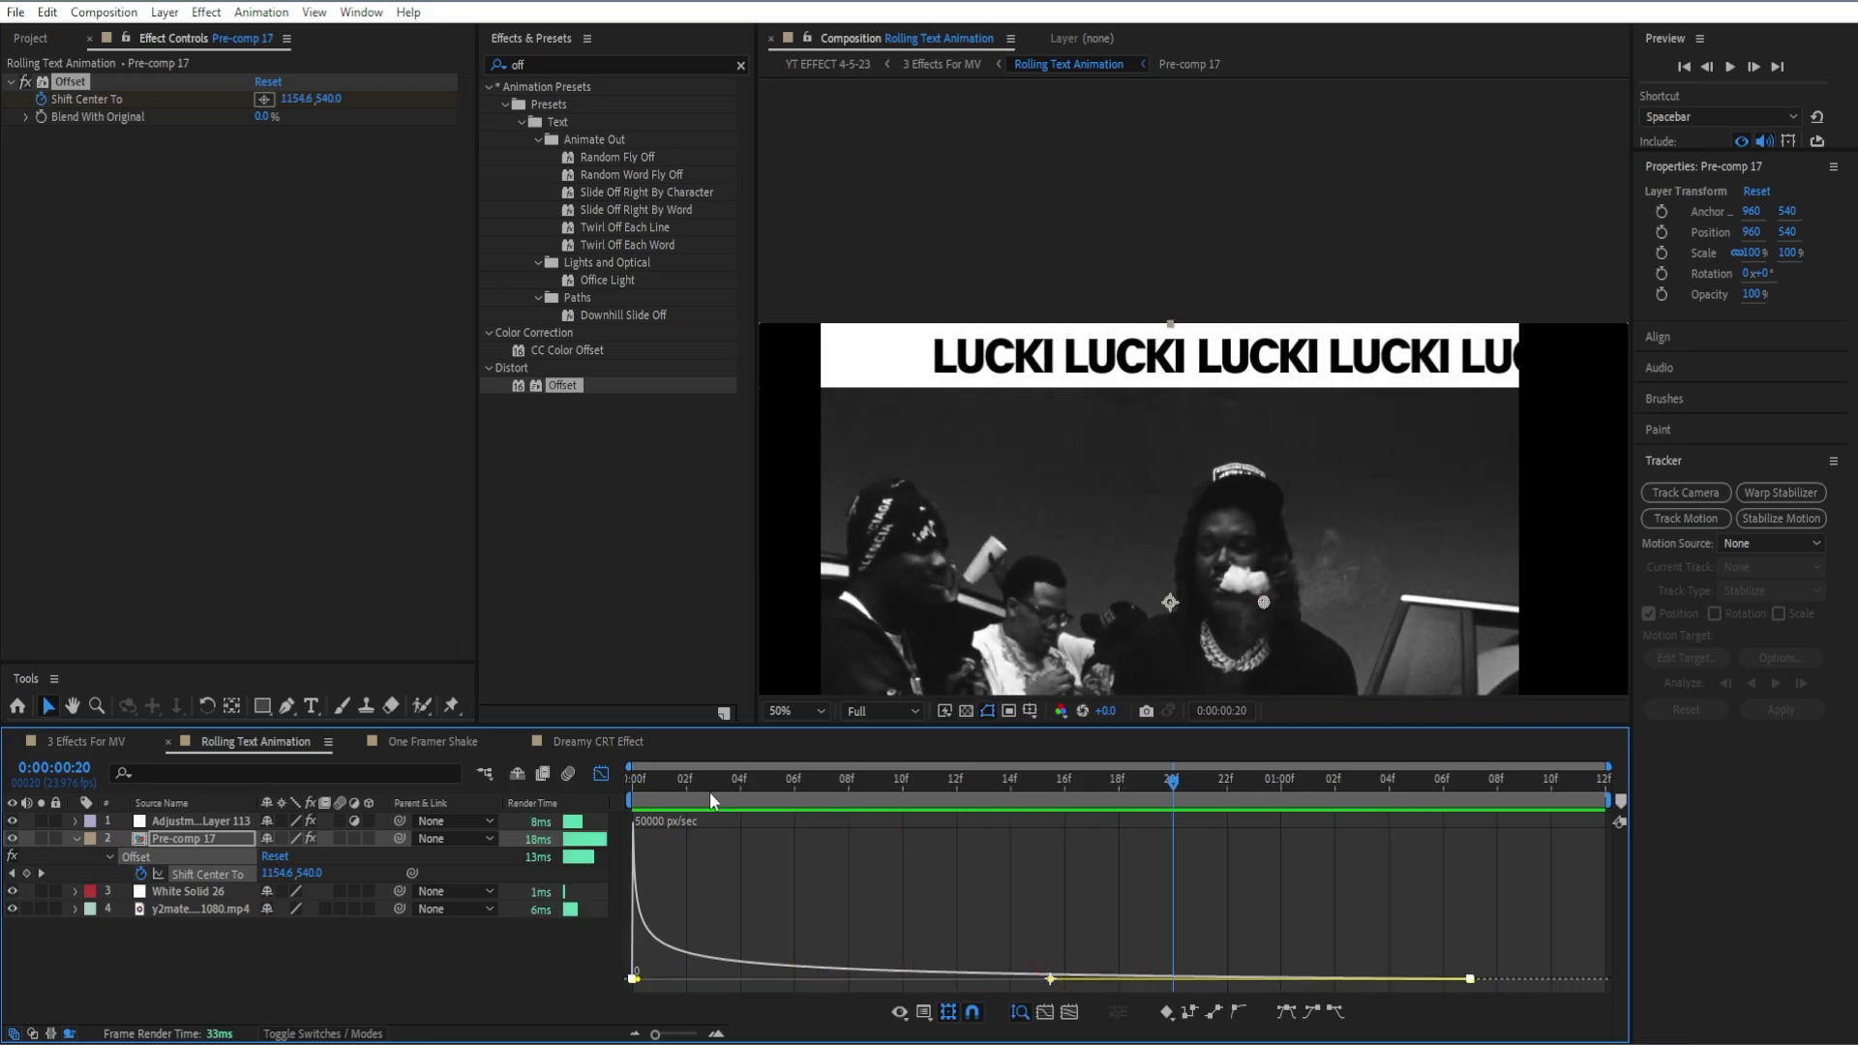
{"action": "key", "text": "F9"}
{"action": "key", "text": "space"}
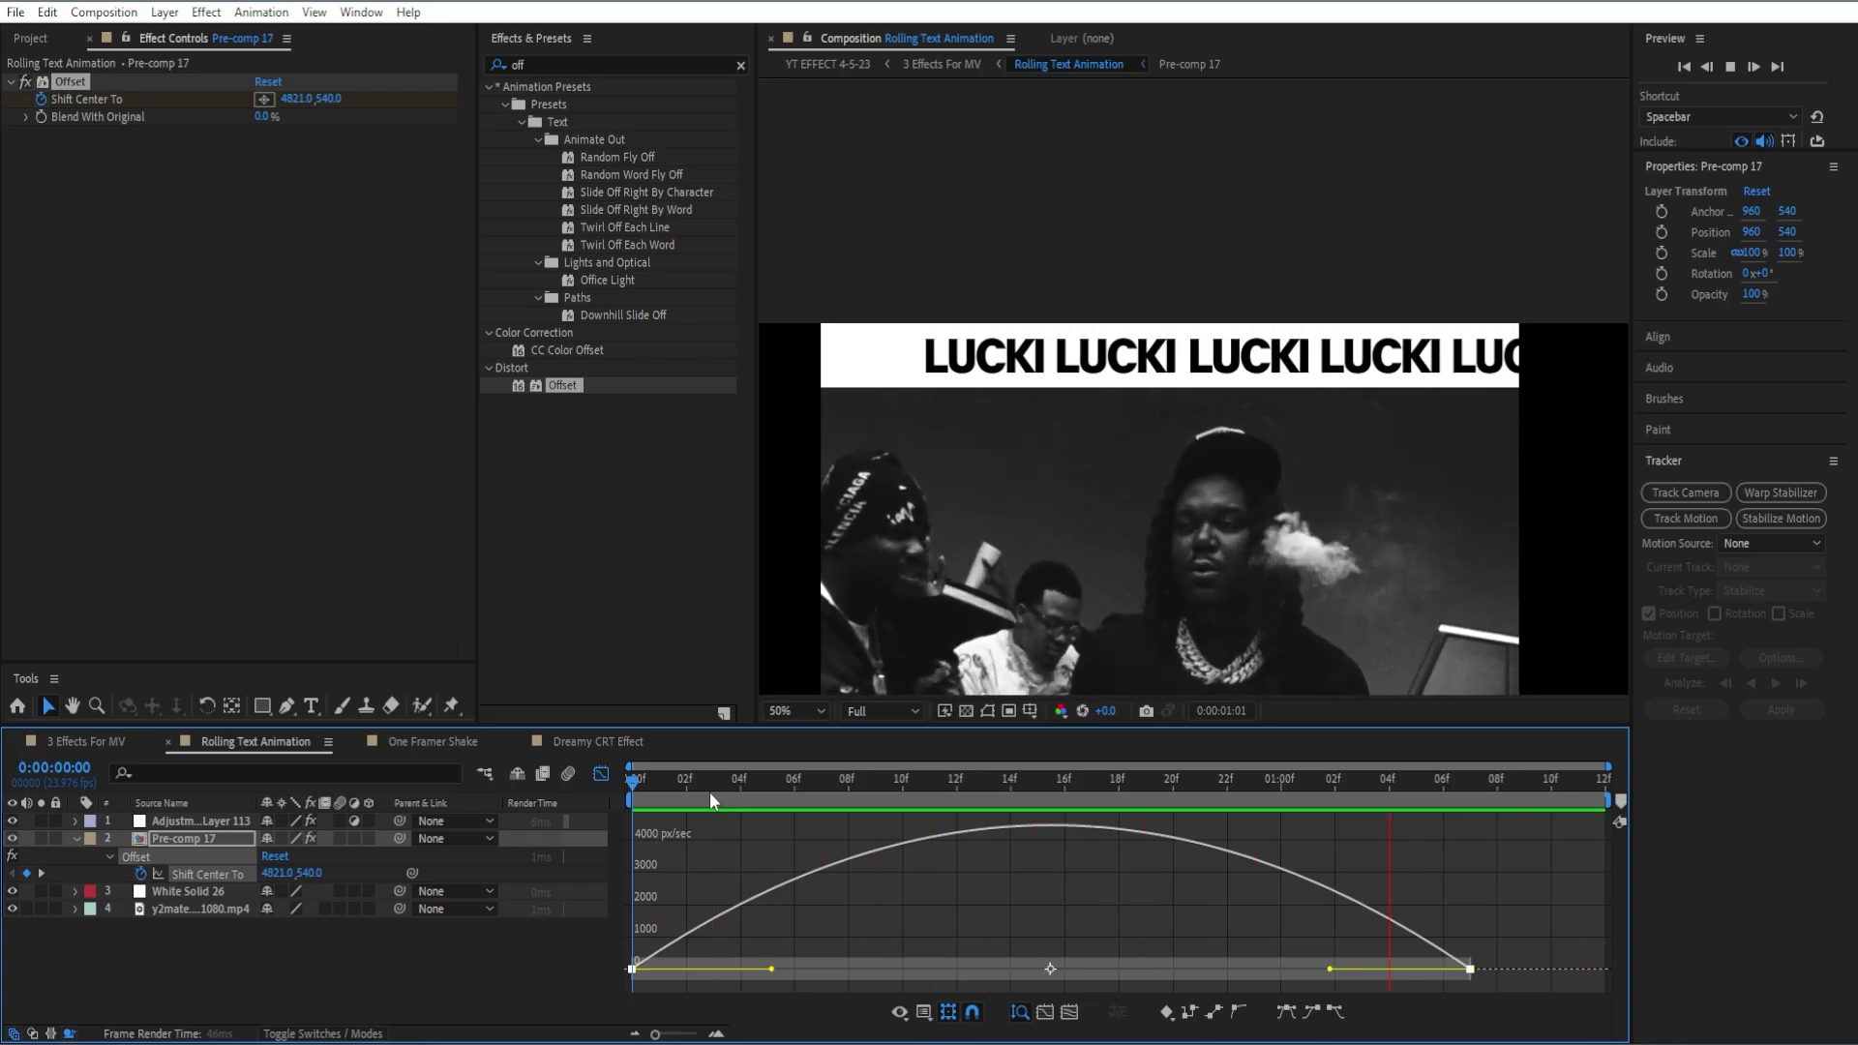
{"action": "key", "text": "space"}
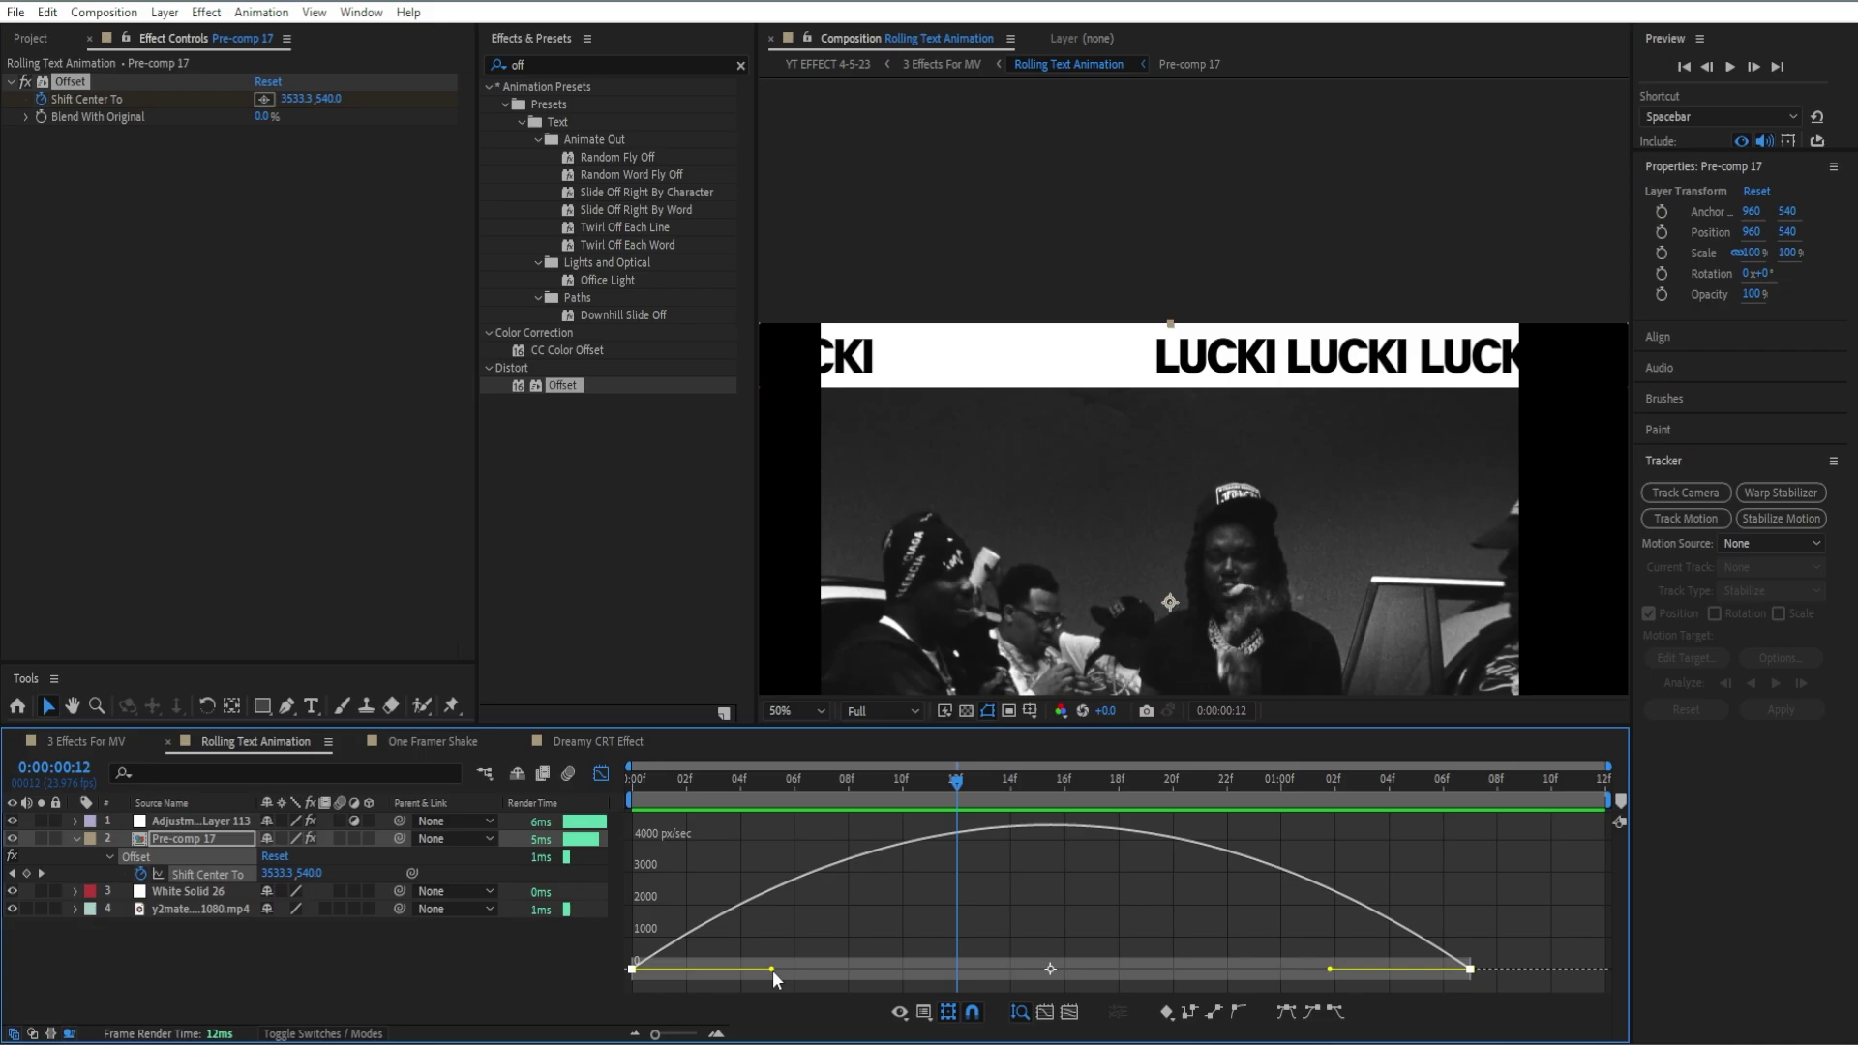
Step: Reshape the Shift Center To speed graph to start fast and slow toward the second keyframe, and return to the layer view
{"action": "left_click_drag", "start_coordinate": [772, 970], "coordinate": [538, 969]}
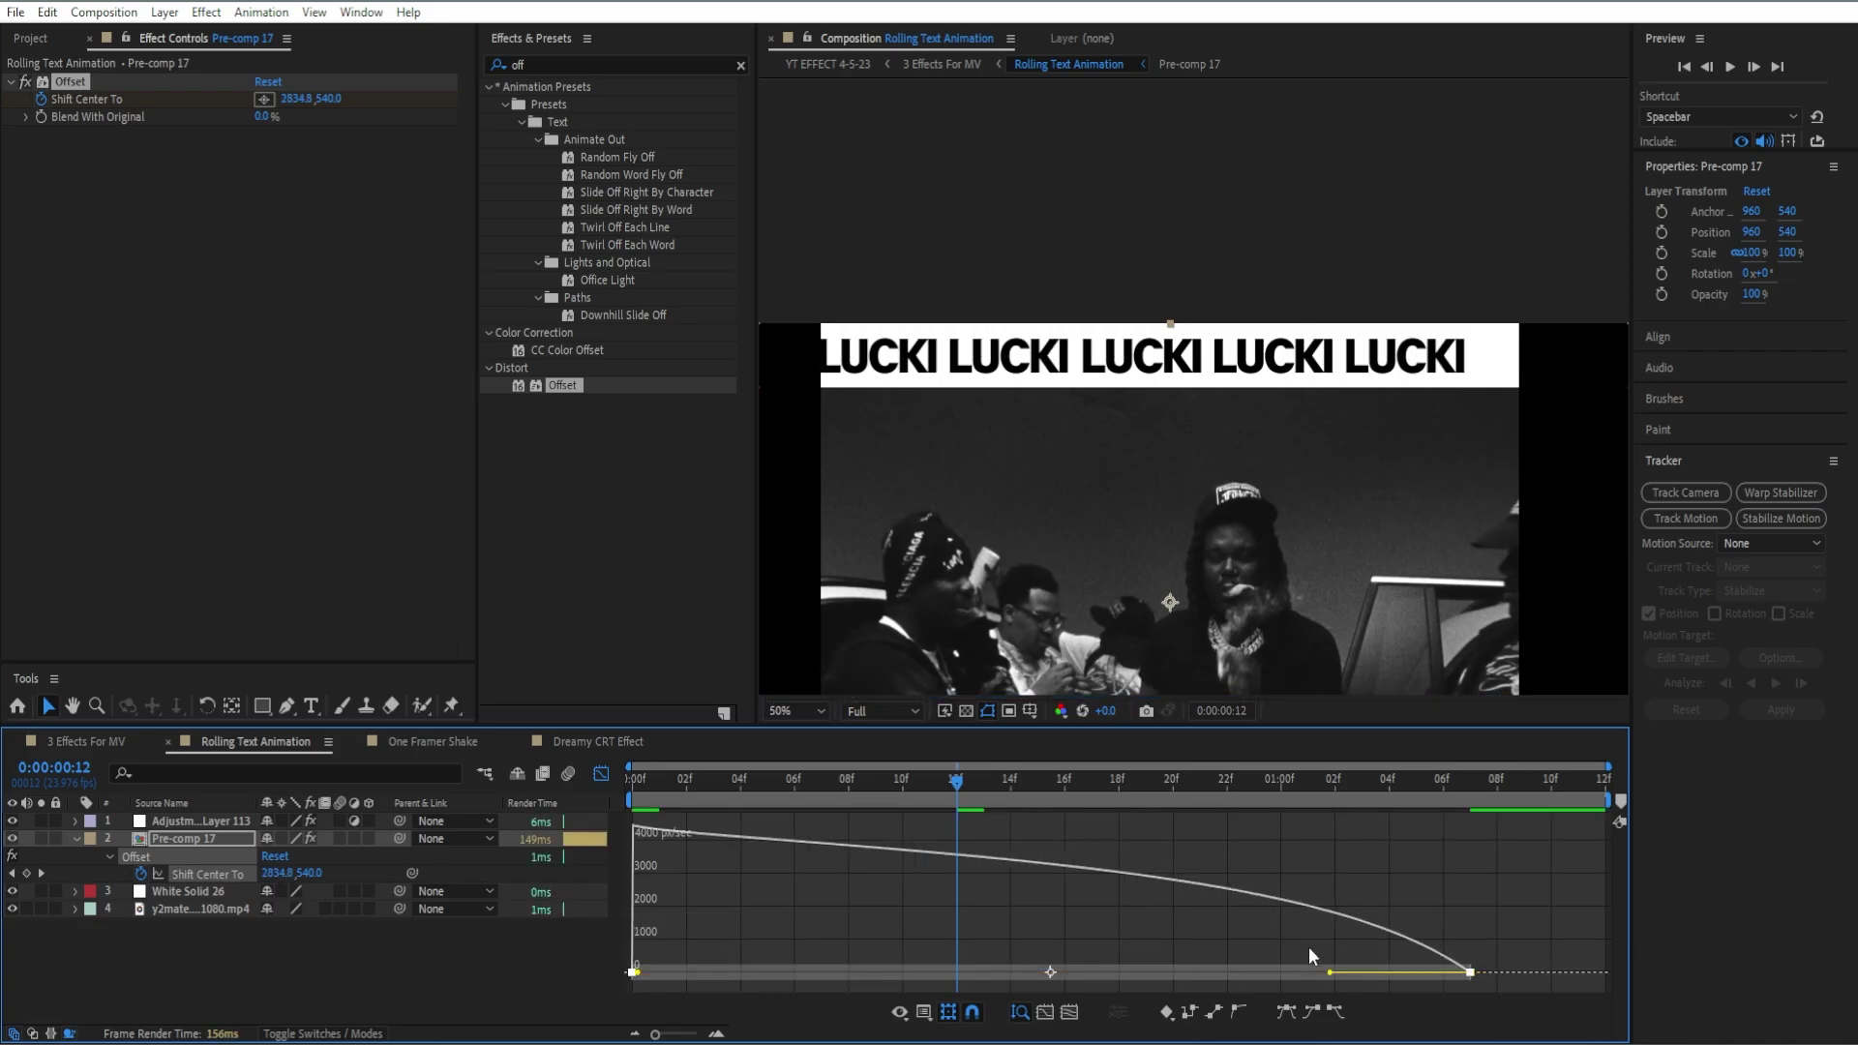
{"action": "right_click", "coordinate": [1332, 972]}
{"action": "left_click_drag", "start_coordinate": [1330, 973], "coordinate": [887, 970]}
{"action": "left_click", "coordinate": [604, 773]}
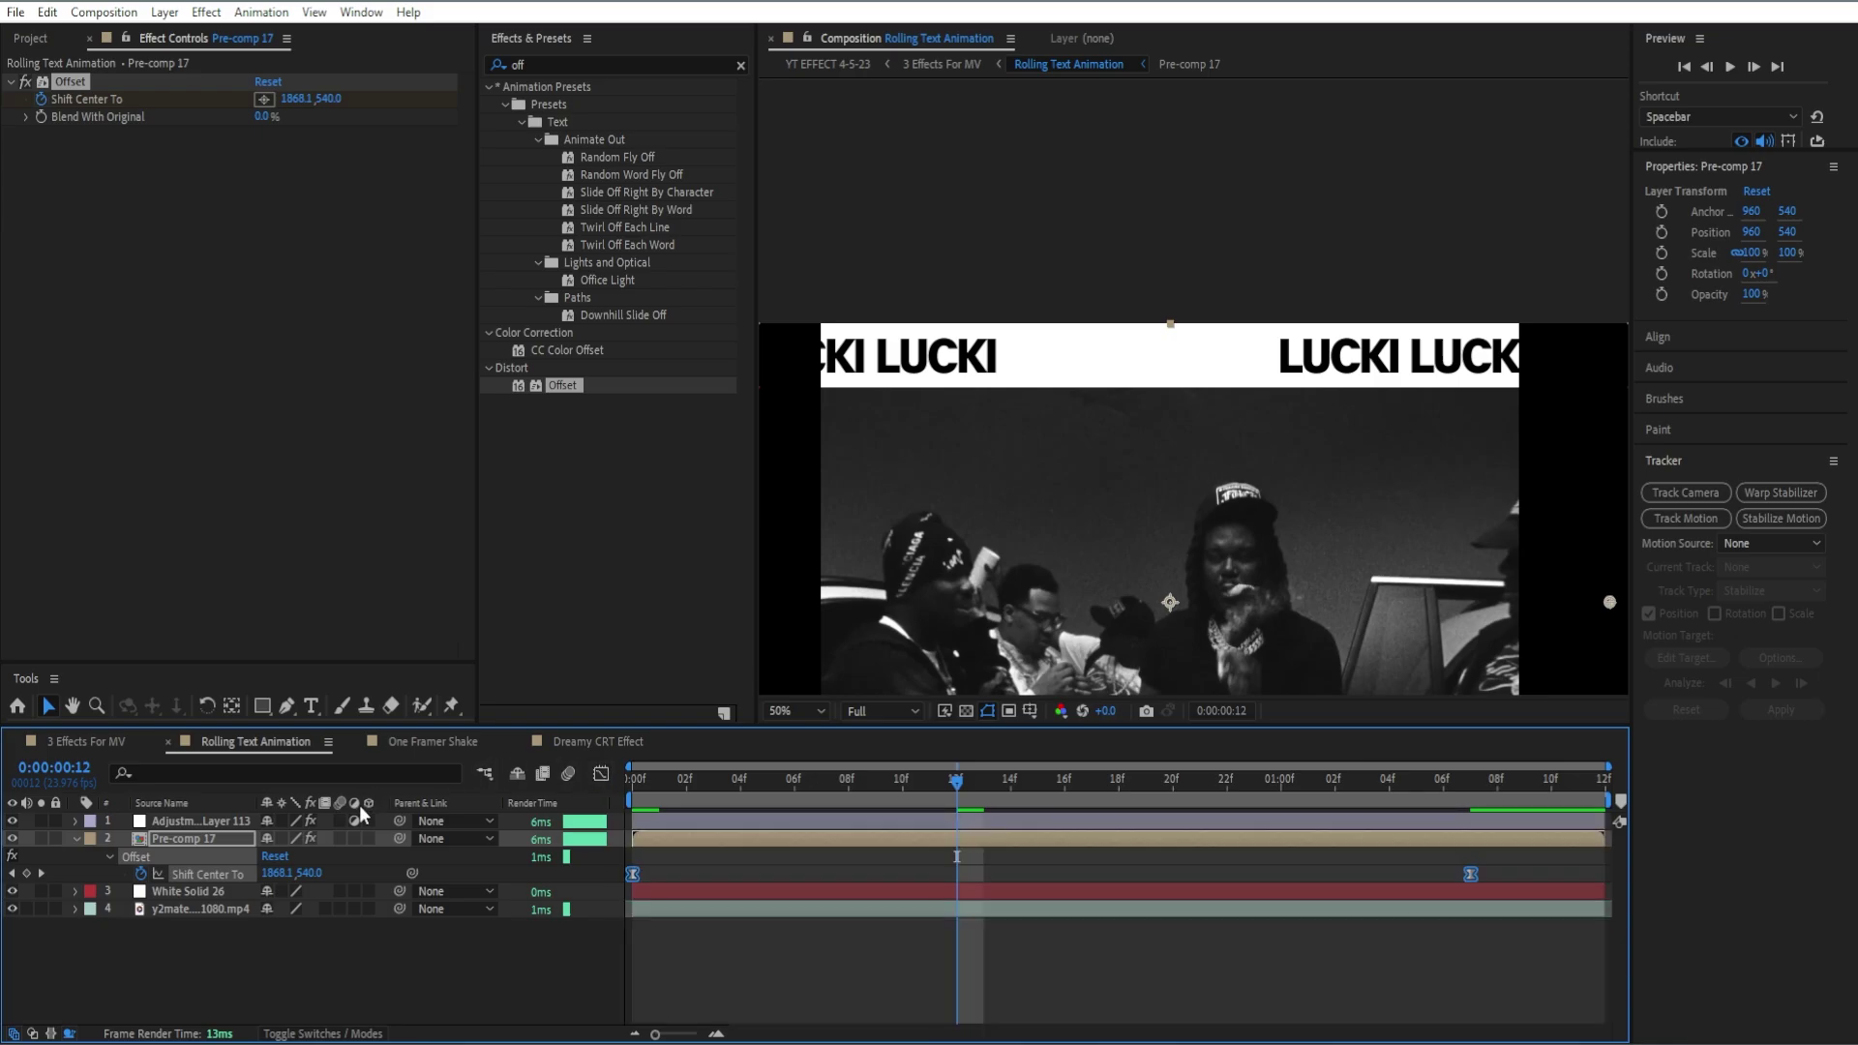
Step: Enable motion blur for the text pre-comp and the composition, and preview the eased rolling text
{"action": "key", "text": "space"}
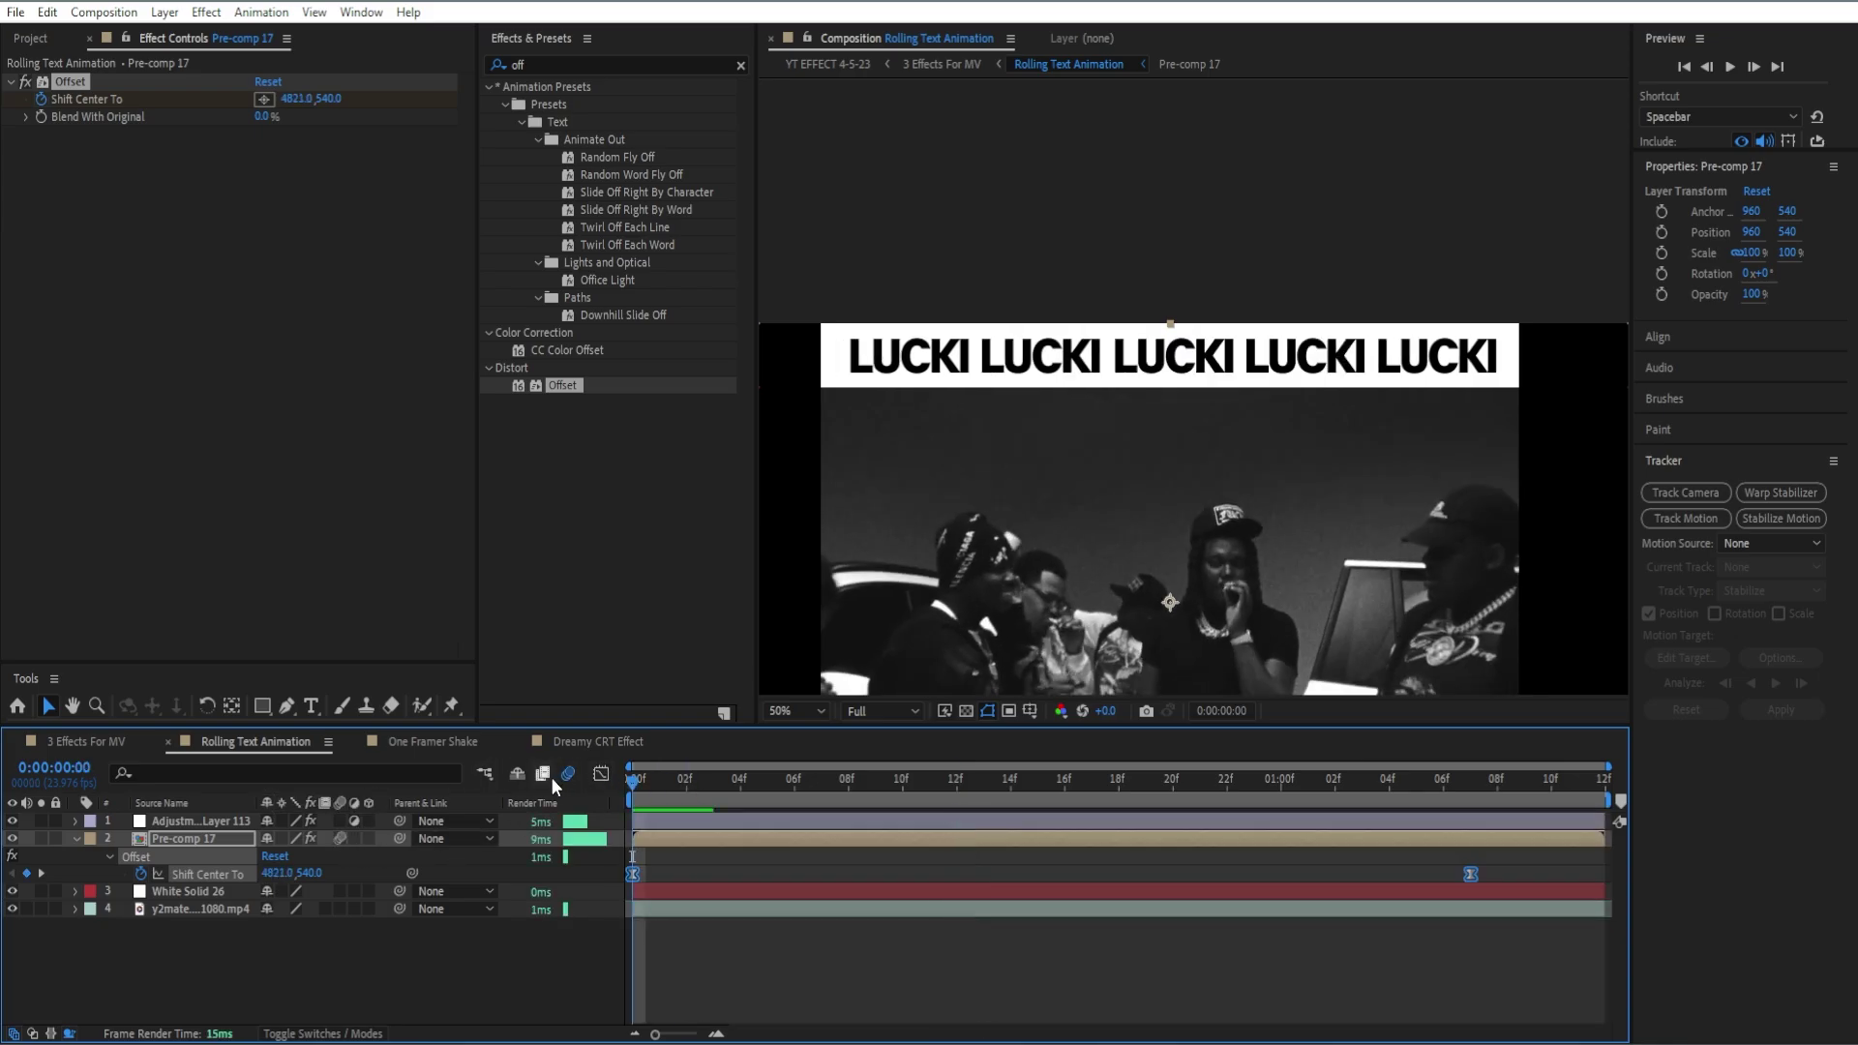
{"action": "key", "text": "space"}
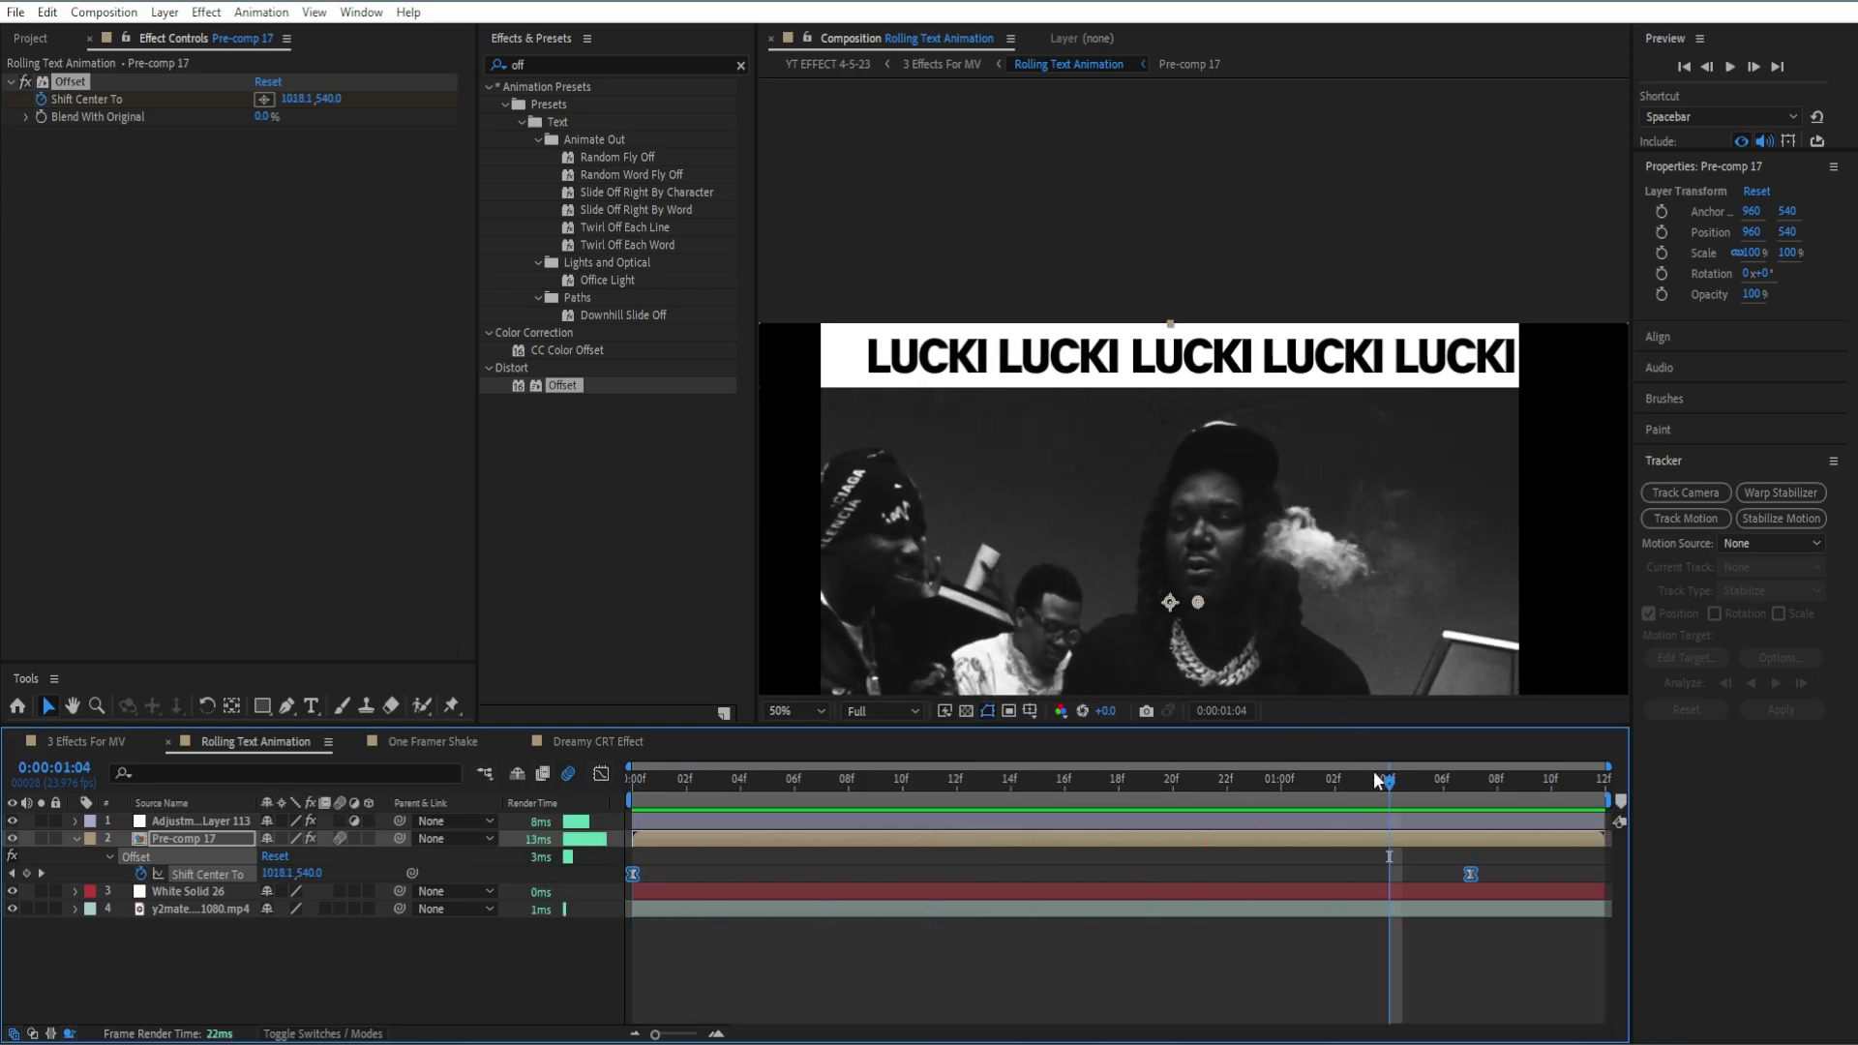
{"action": "left_click", "coordinate": [1199, 778]}
{"action": "key", "text": "Home"}
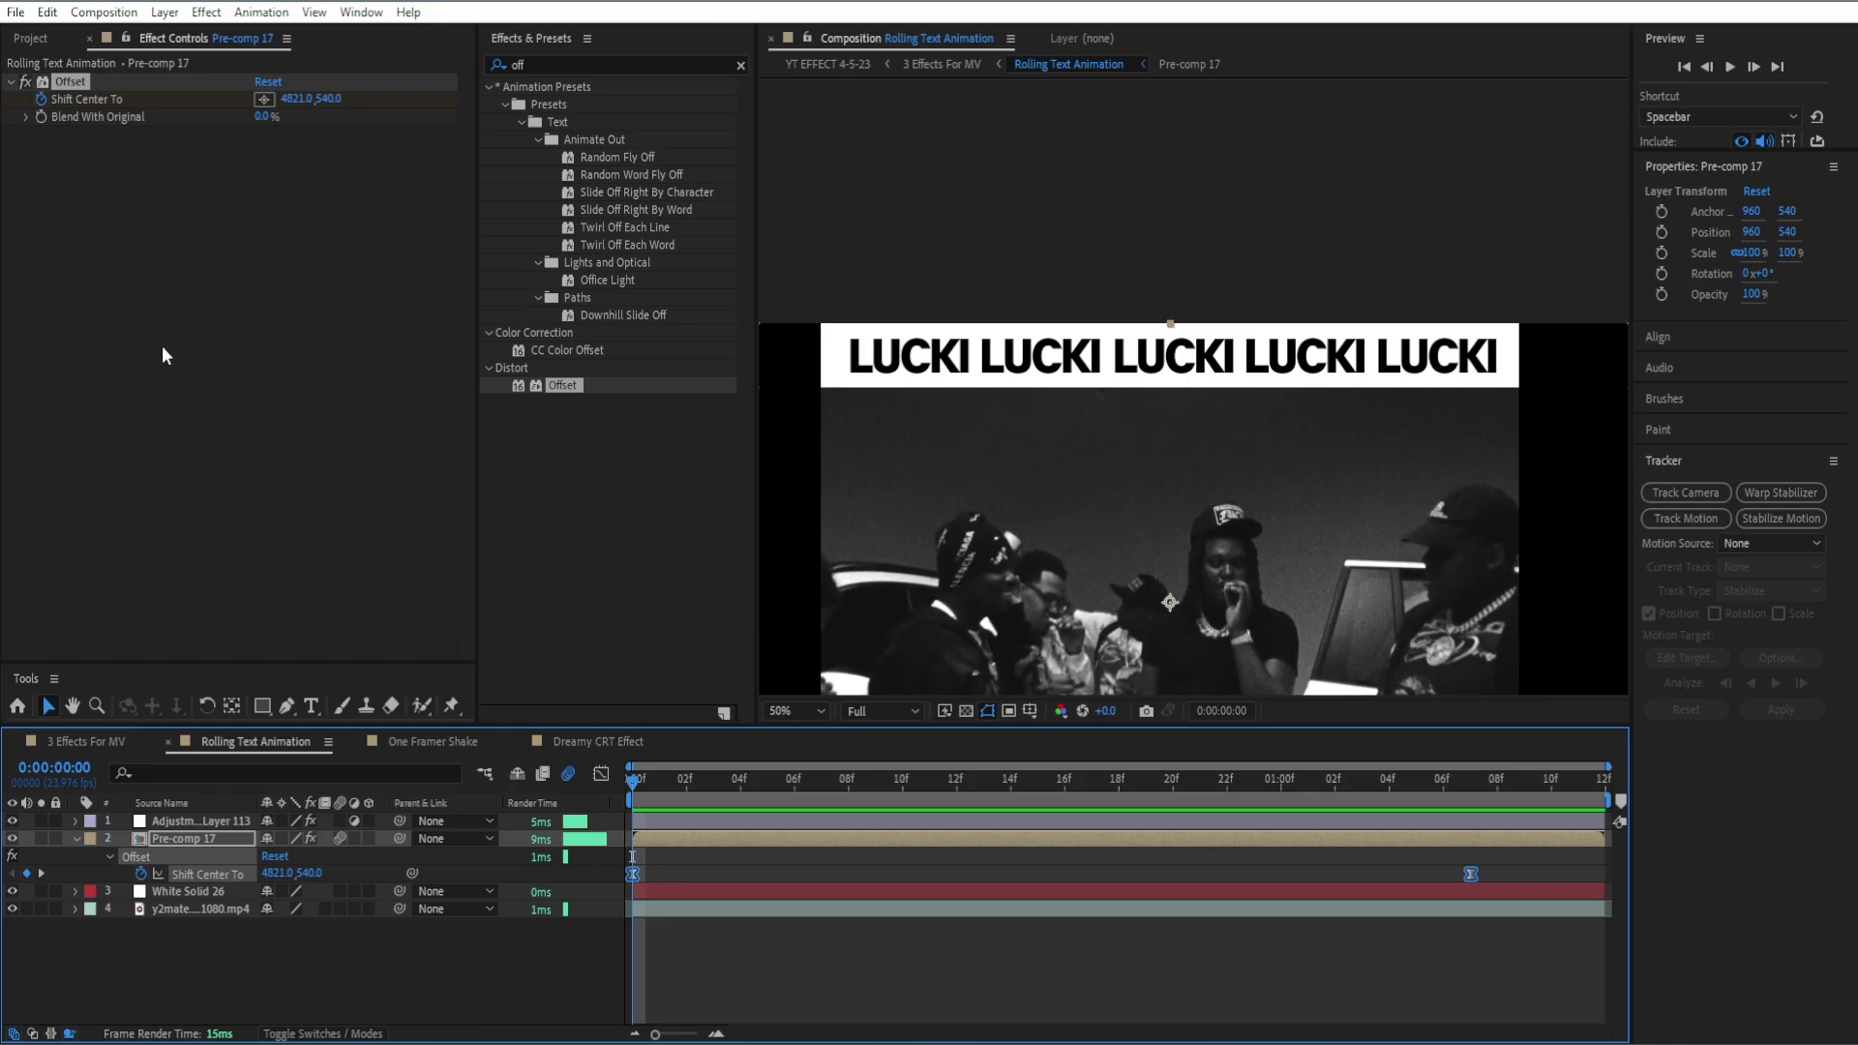
Step: Find the Directional Blur effect by searching for "dire" and apply it to the text pre-comp
{"action": "left_click", "coordinate": [10, 84]}
{"action": "left_click", "coordinate": [736, 66]}
{"action": "left_click", "coordinate": [713, 64]}
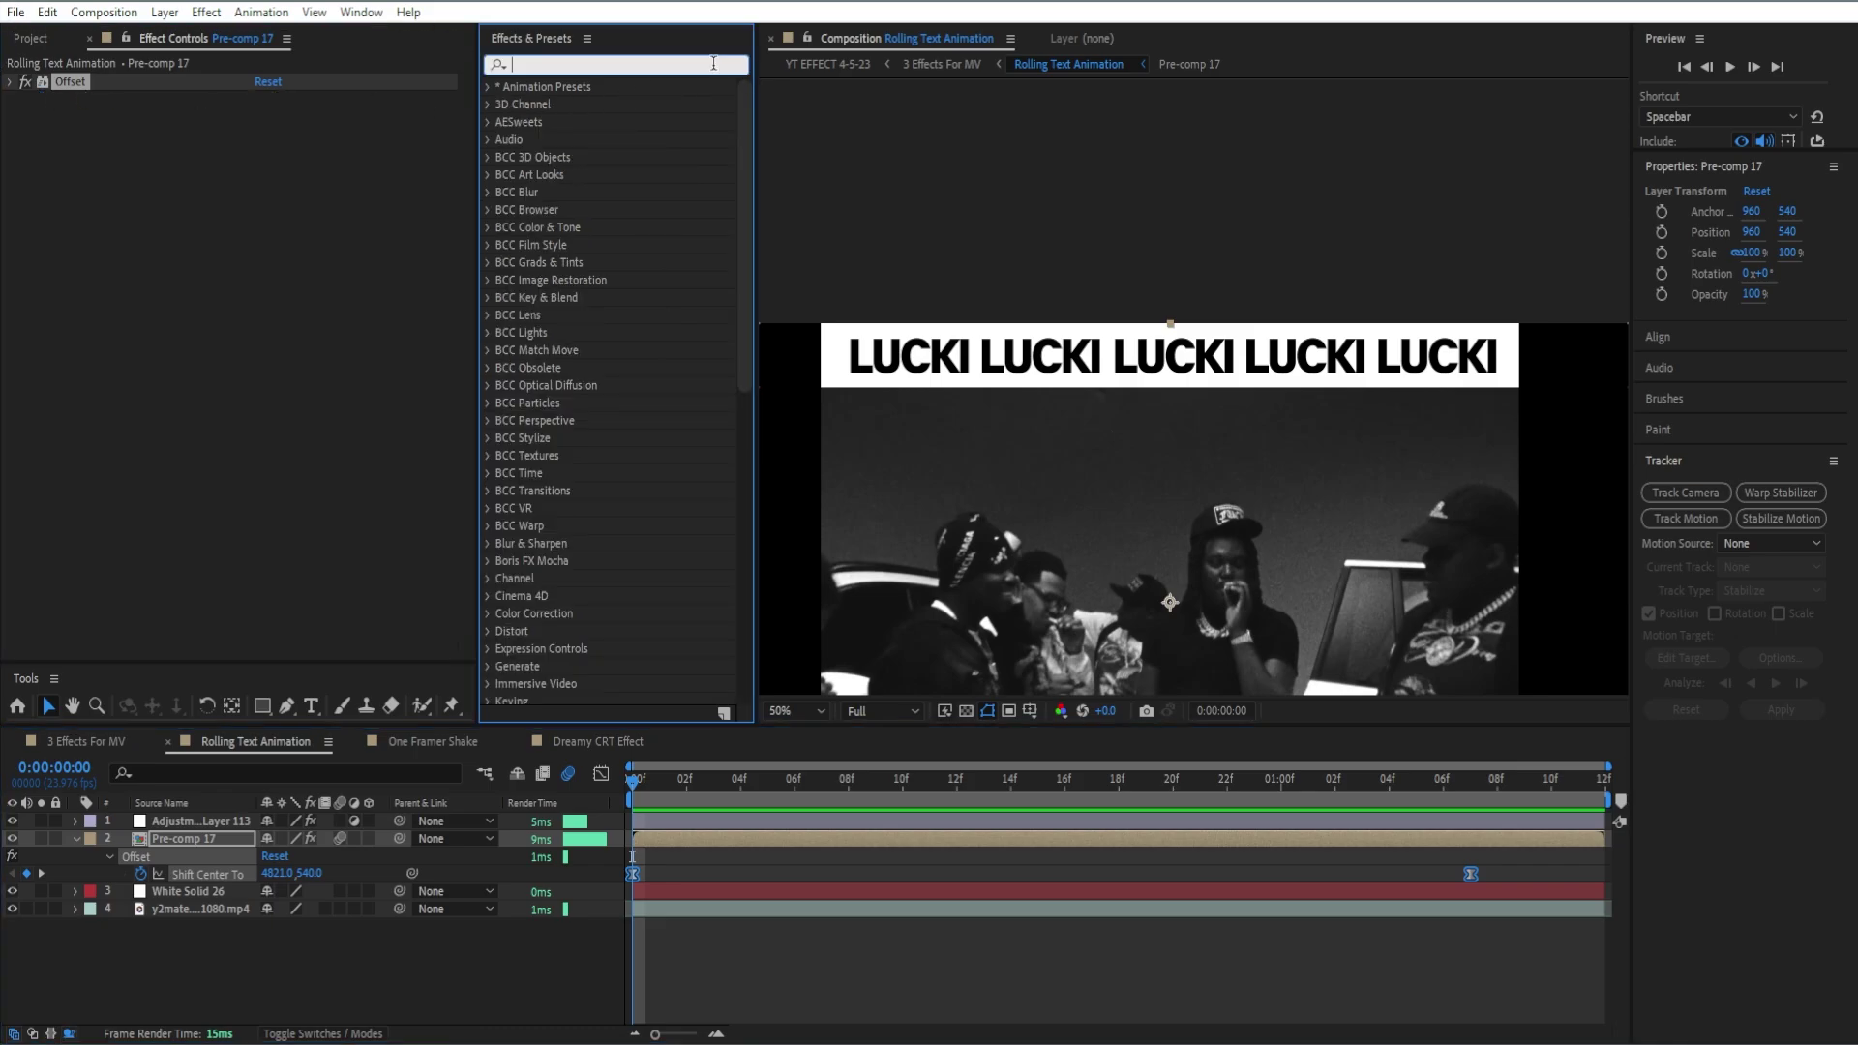
{"action": "type", "text": "dire"}
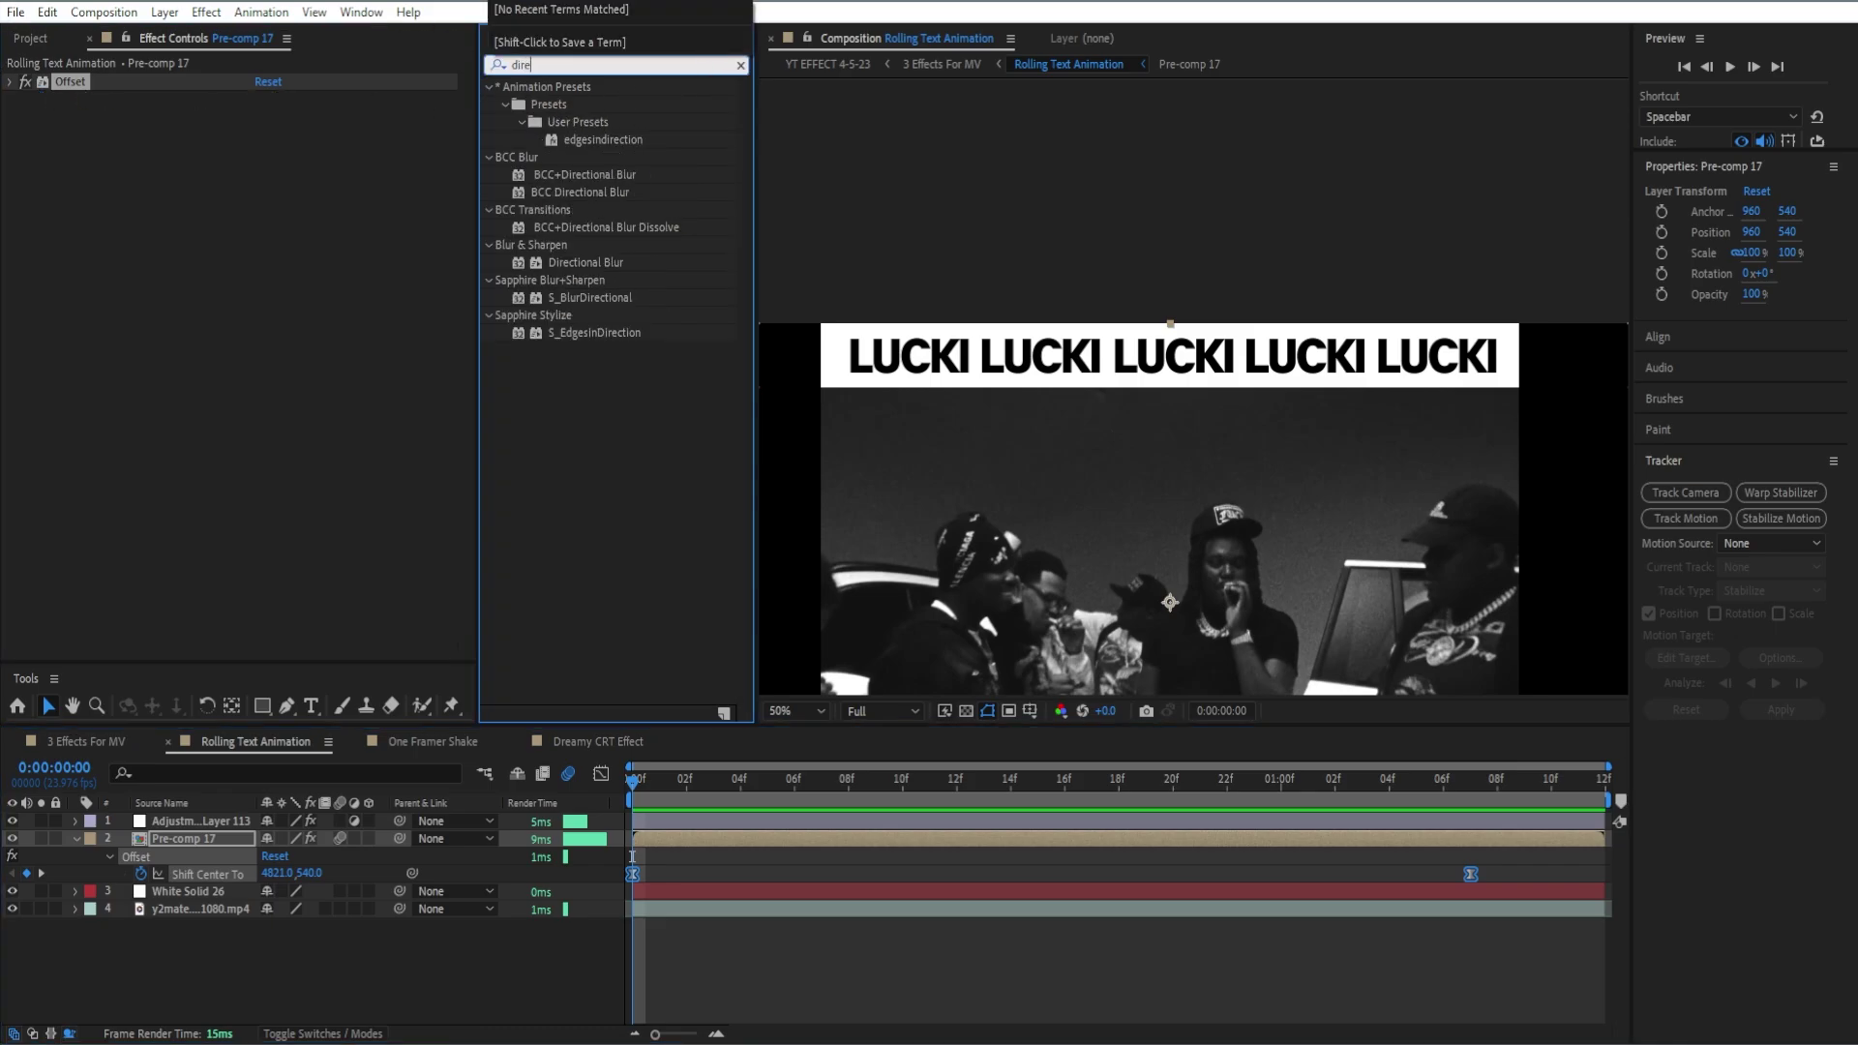
{"action": "left_click_drag", "start_coordinate": [622, 262], "coordinate": [298, 250]}
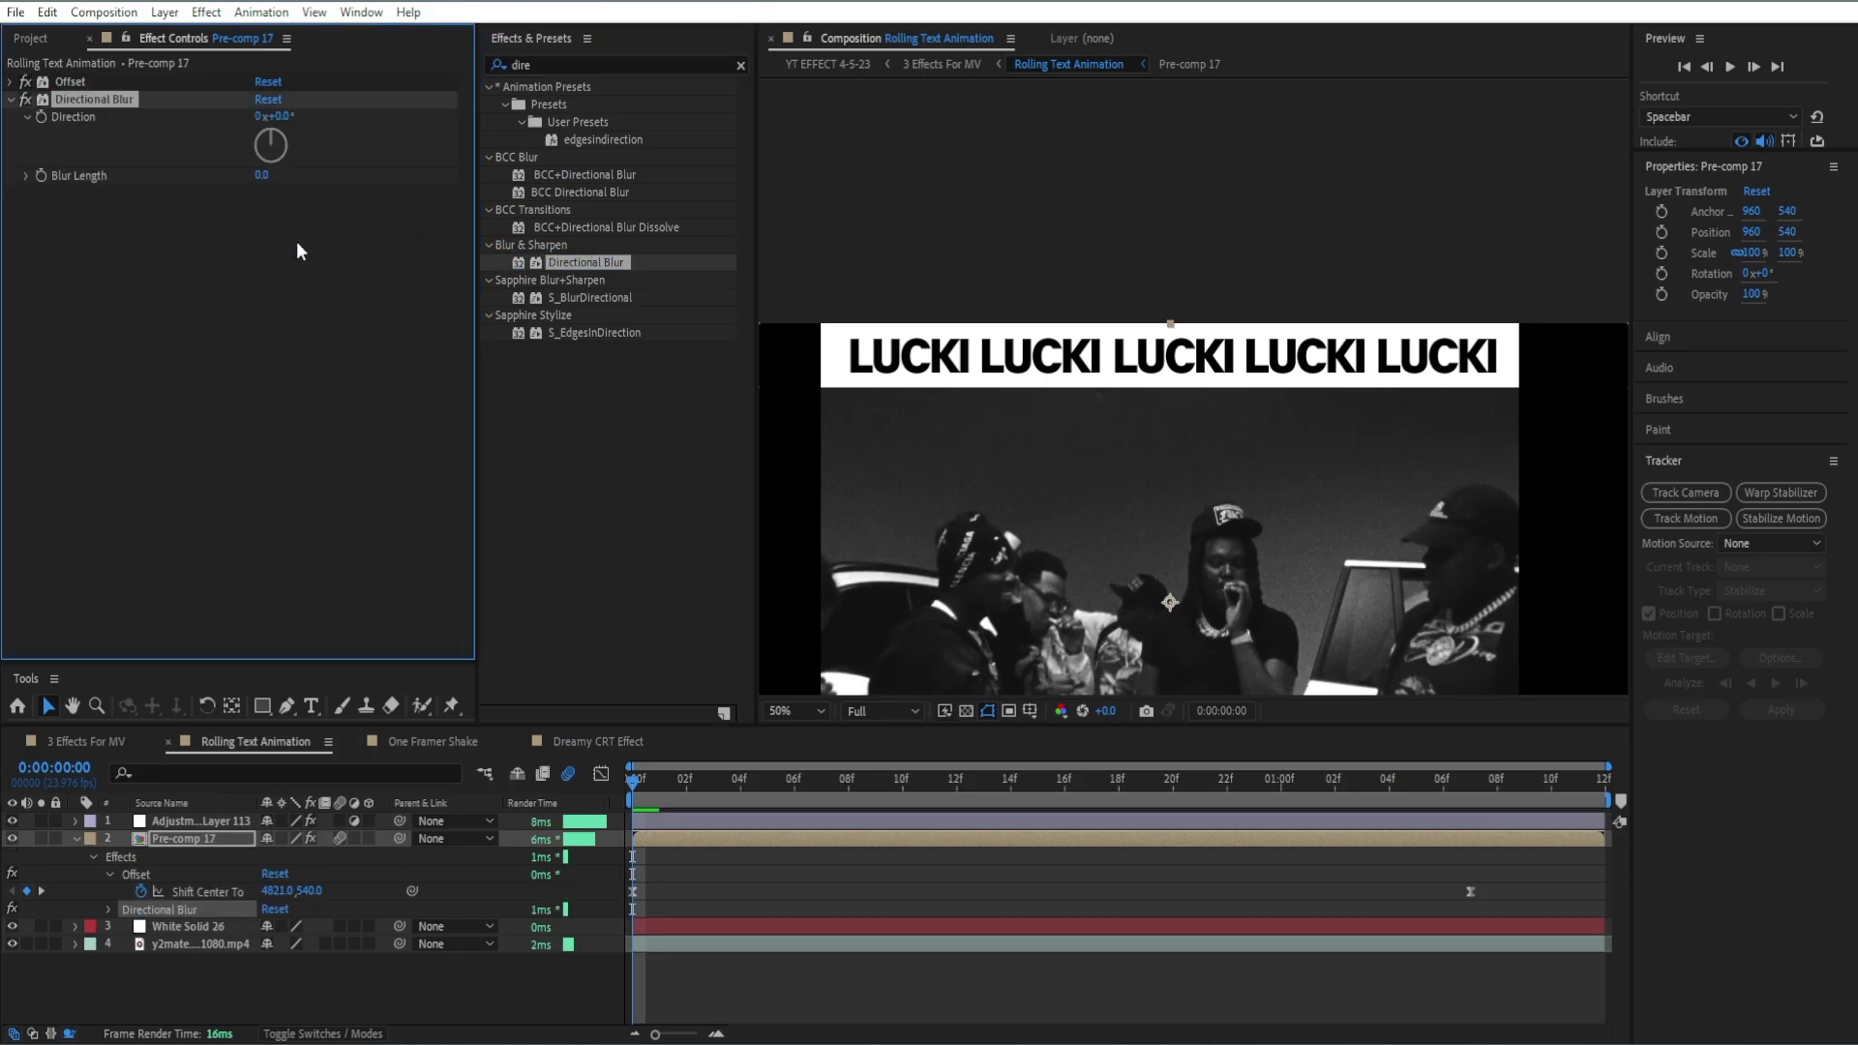
Step: Set Directional Blur's Direction to 90° and Blur Length to 10.3, and keyframe Blur Length at the composition's first frame
{"action": "left_click", "coordinate": [283, 119]}
{"action": "type", "text": "90"}
{"action": "key", "text": "Return"}
{"action": "left_click_drag", "start_coordinate": [265, 176], "coordinate": [367, 170]}
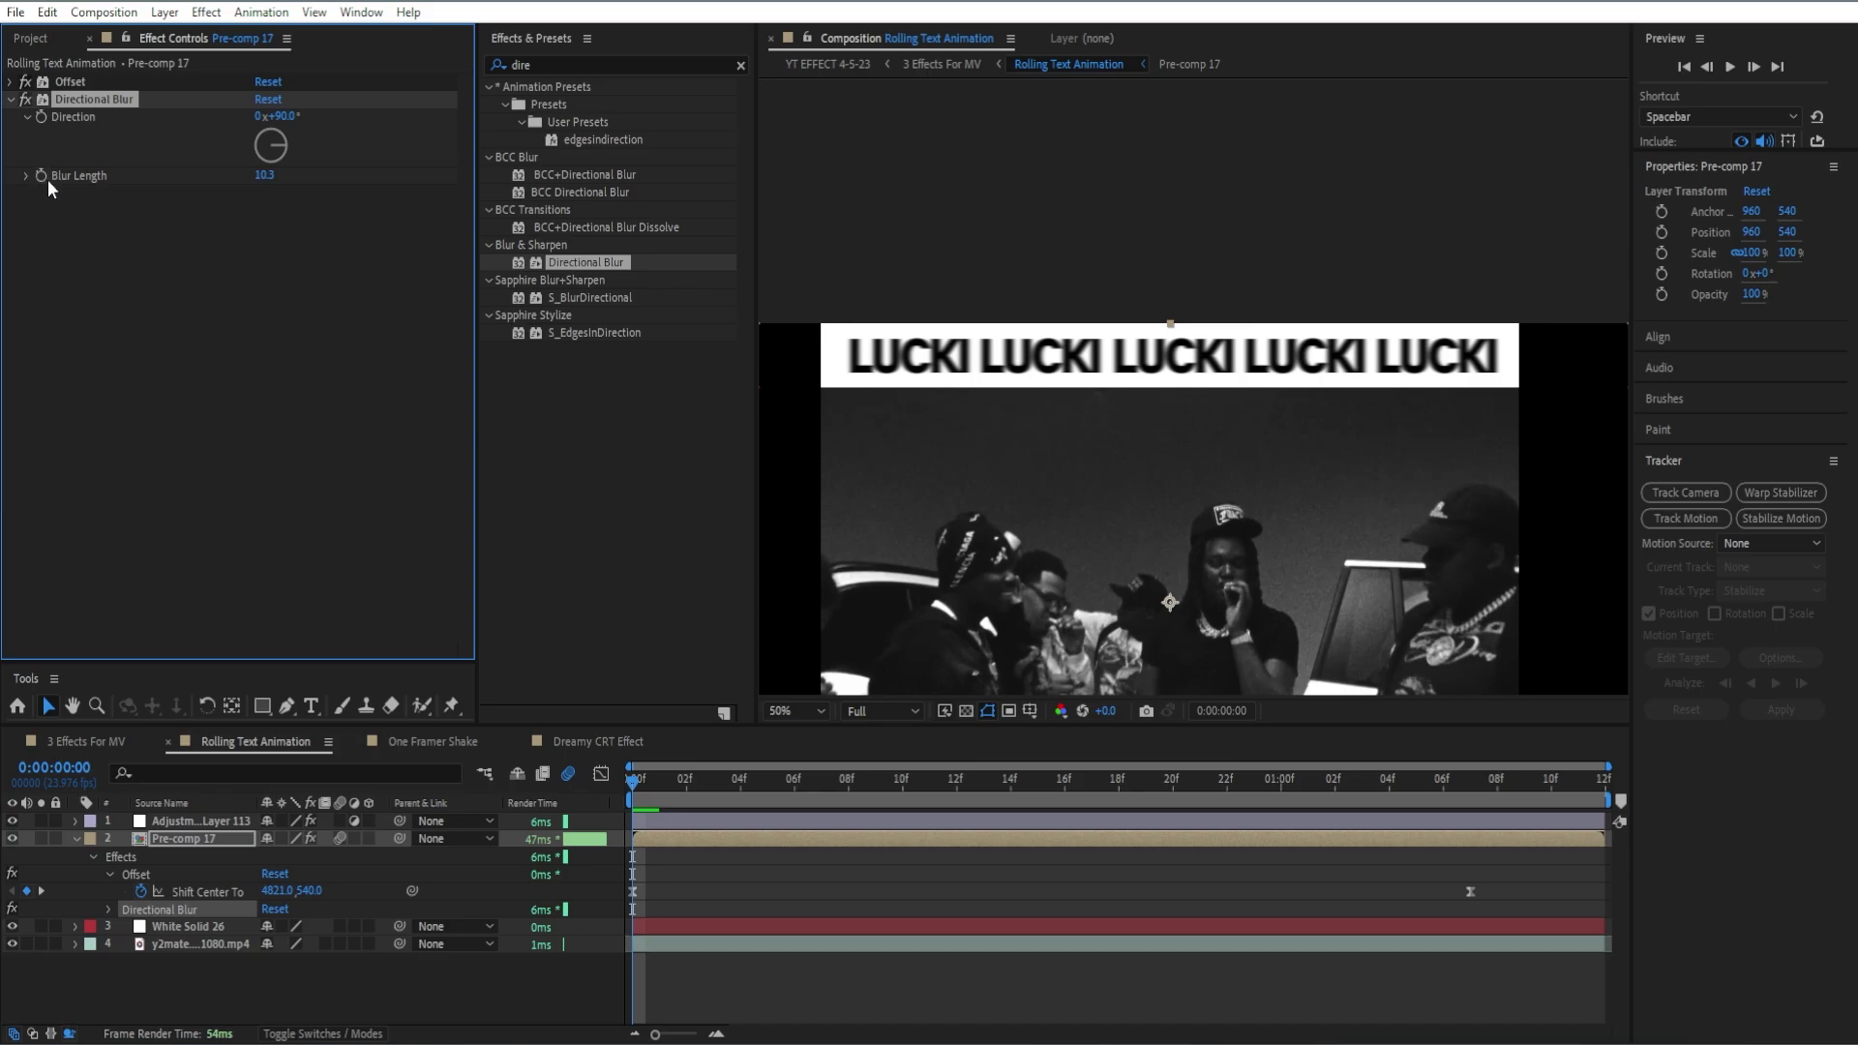
{"action": "key", "text": "u"}
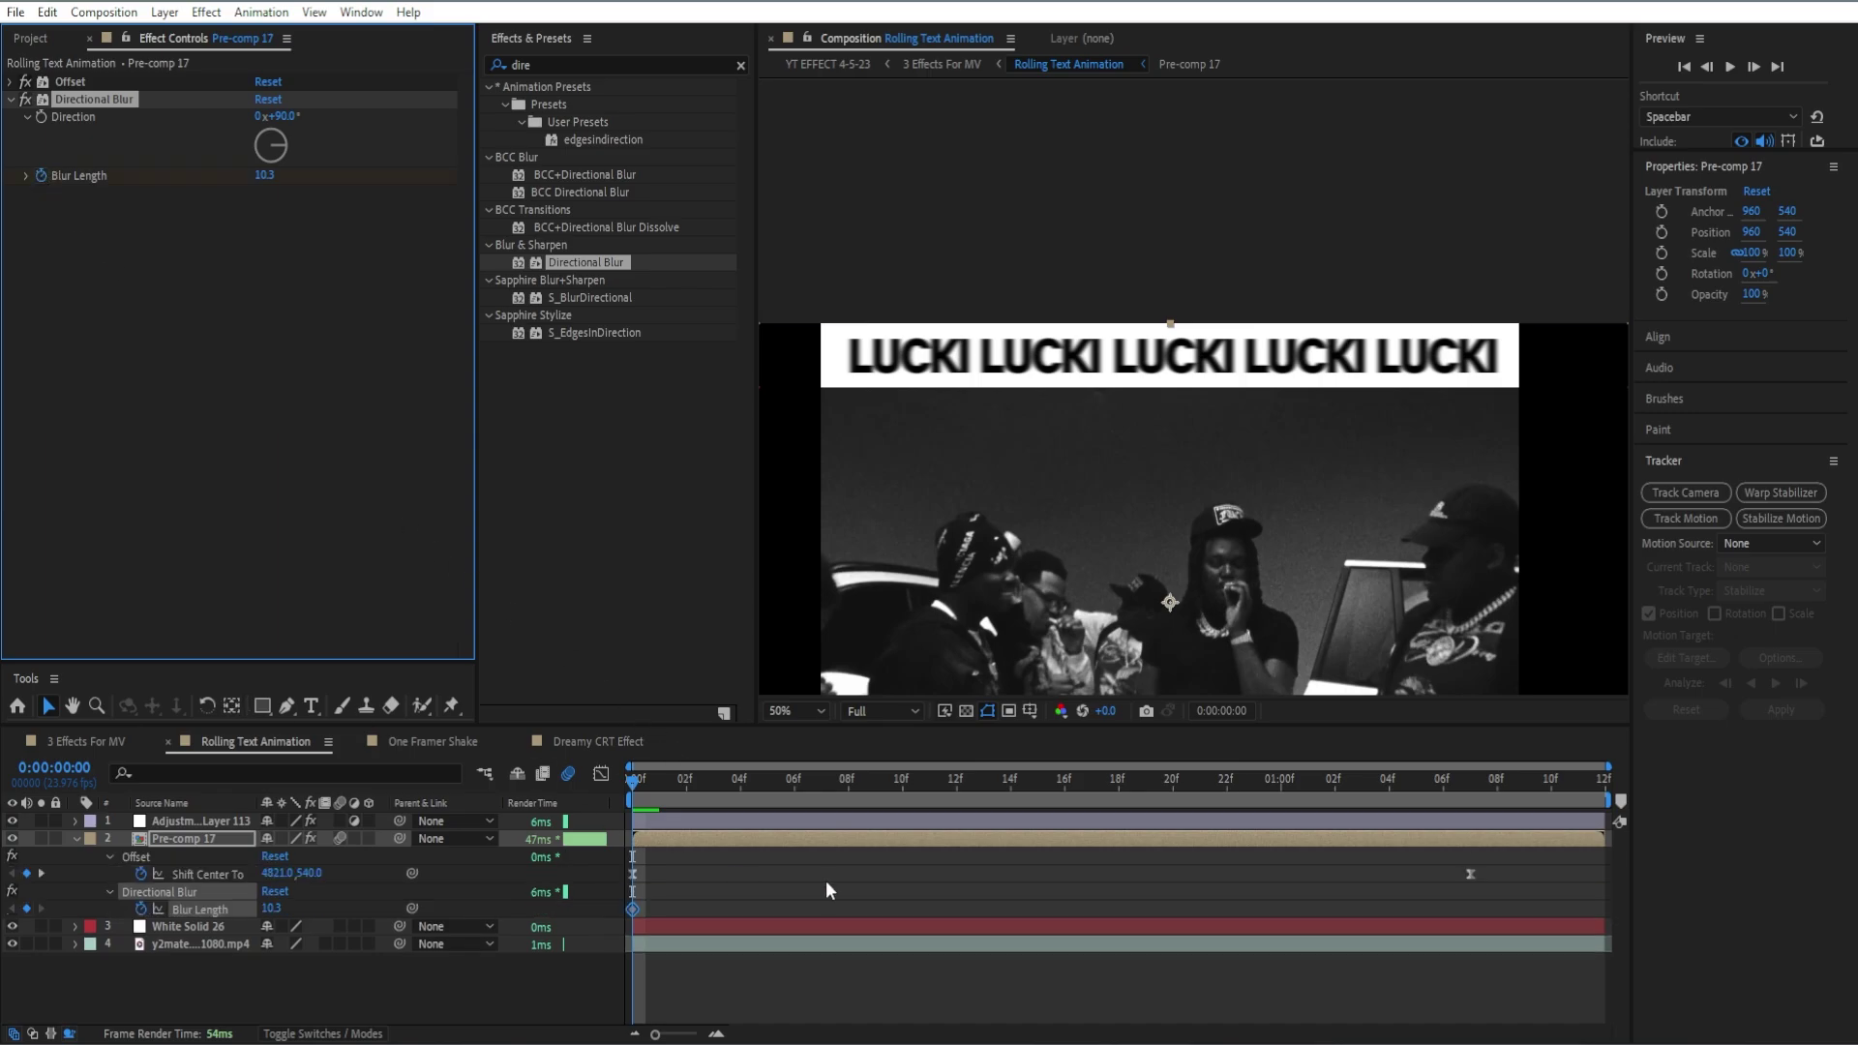
Step: Set a Blur Length keyframe of 0 at 0:00:01:06 and preview the fading blur
{"action": "left_click_drag", "start_coordinate": [760, 803], "coordinate": [1443, 817]}
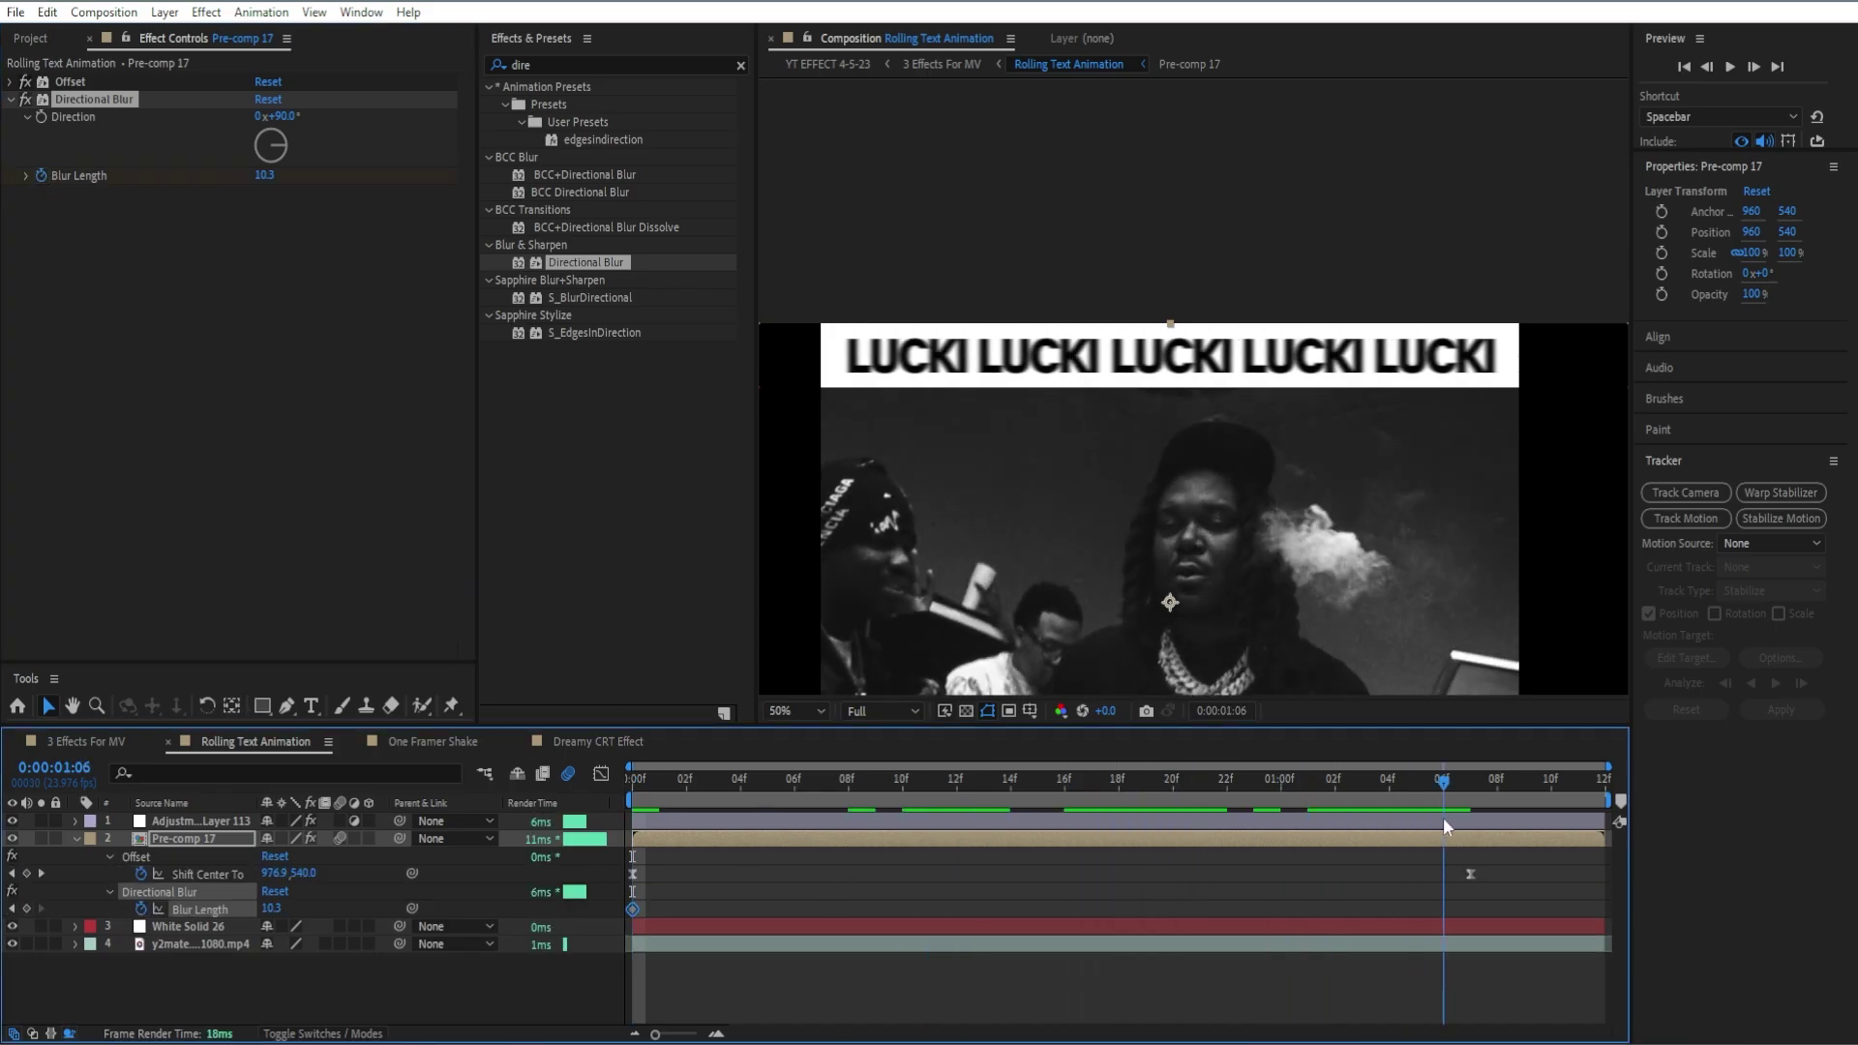
{"action": "left_click", "coordinate": [265, 175]}
{"action": "type", "text": "0"}
{"action": "key", "text": "Return"}
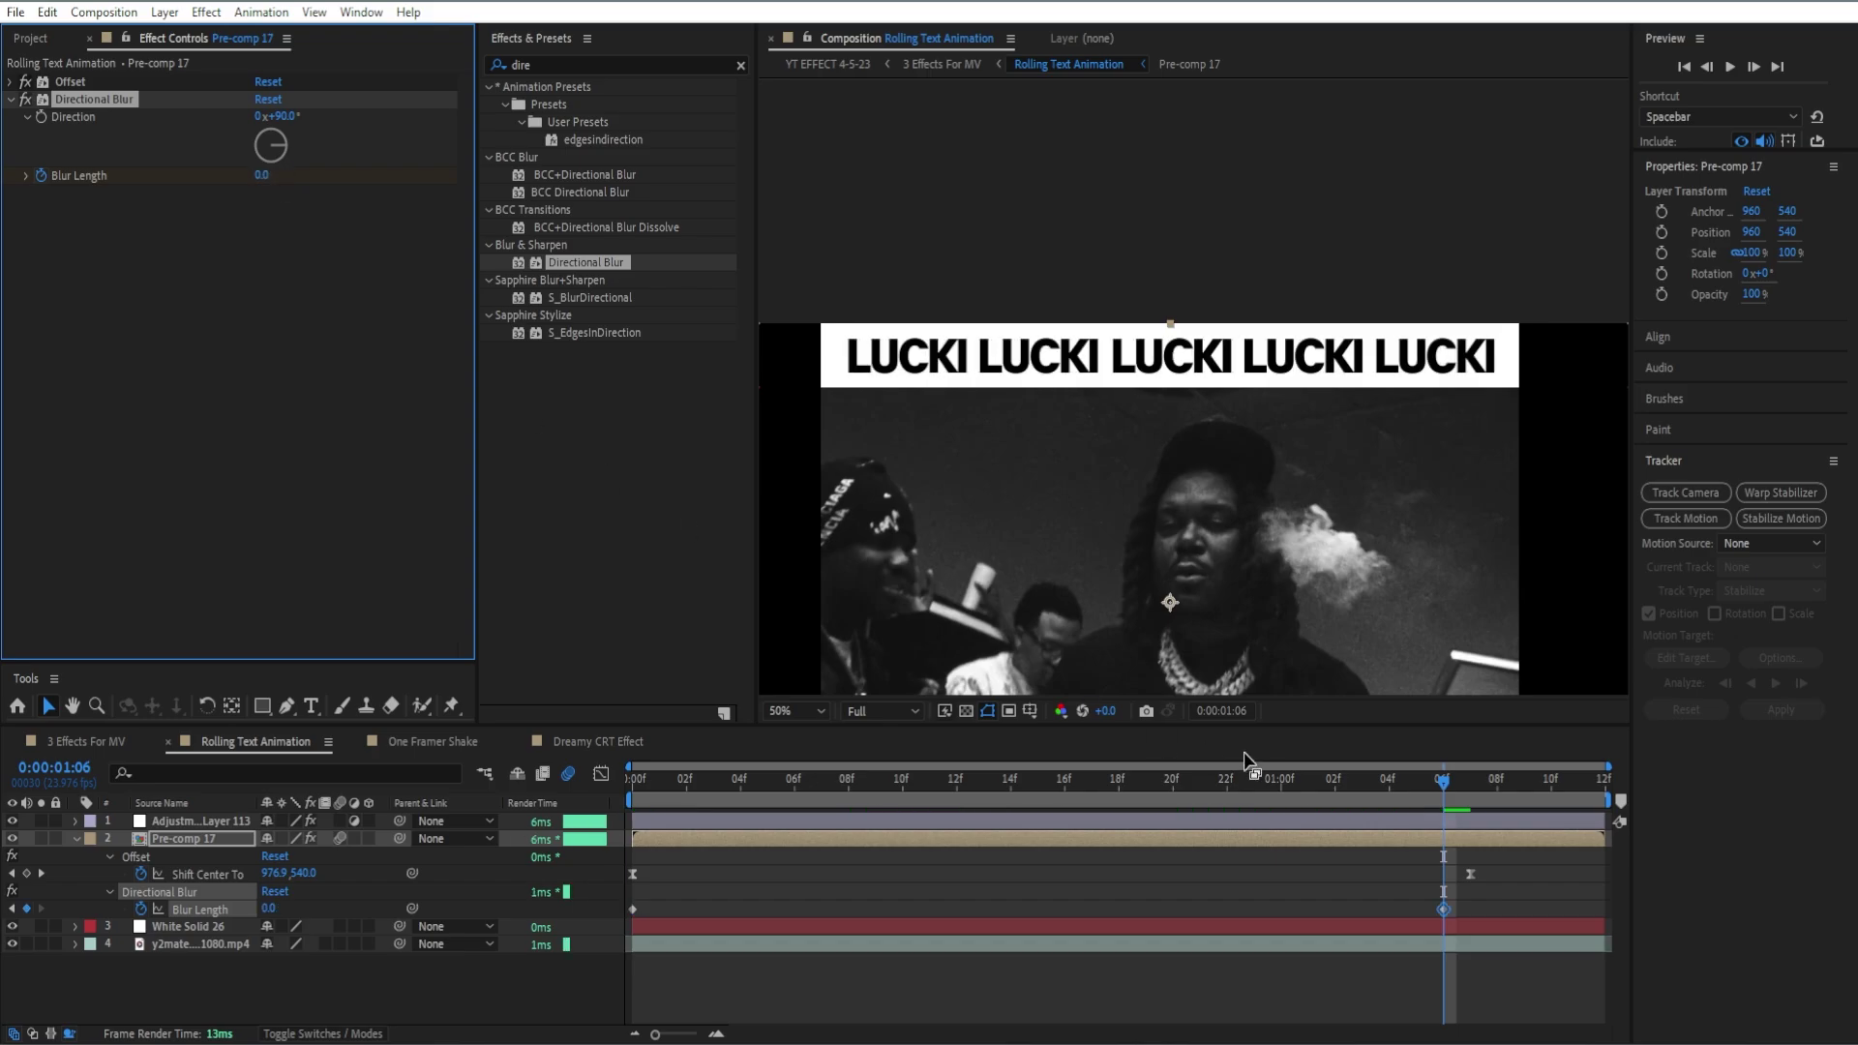
{"action": "left_click", "coordinate": [1418, 792]}
{"action": "key", "text": "space"}
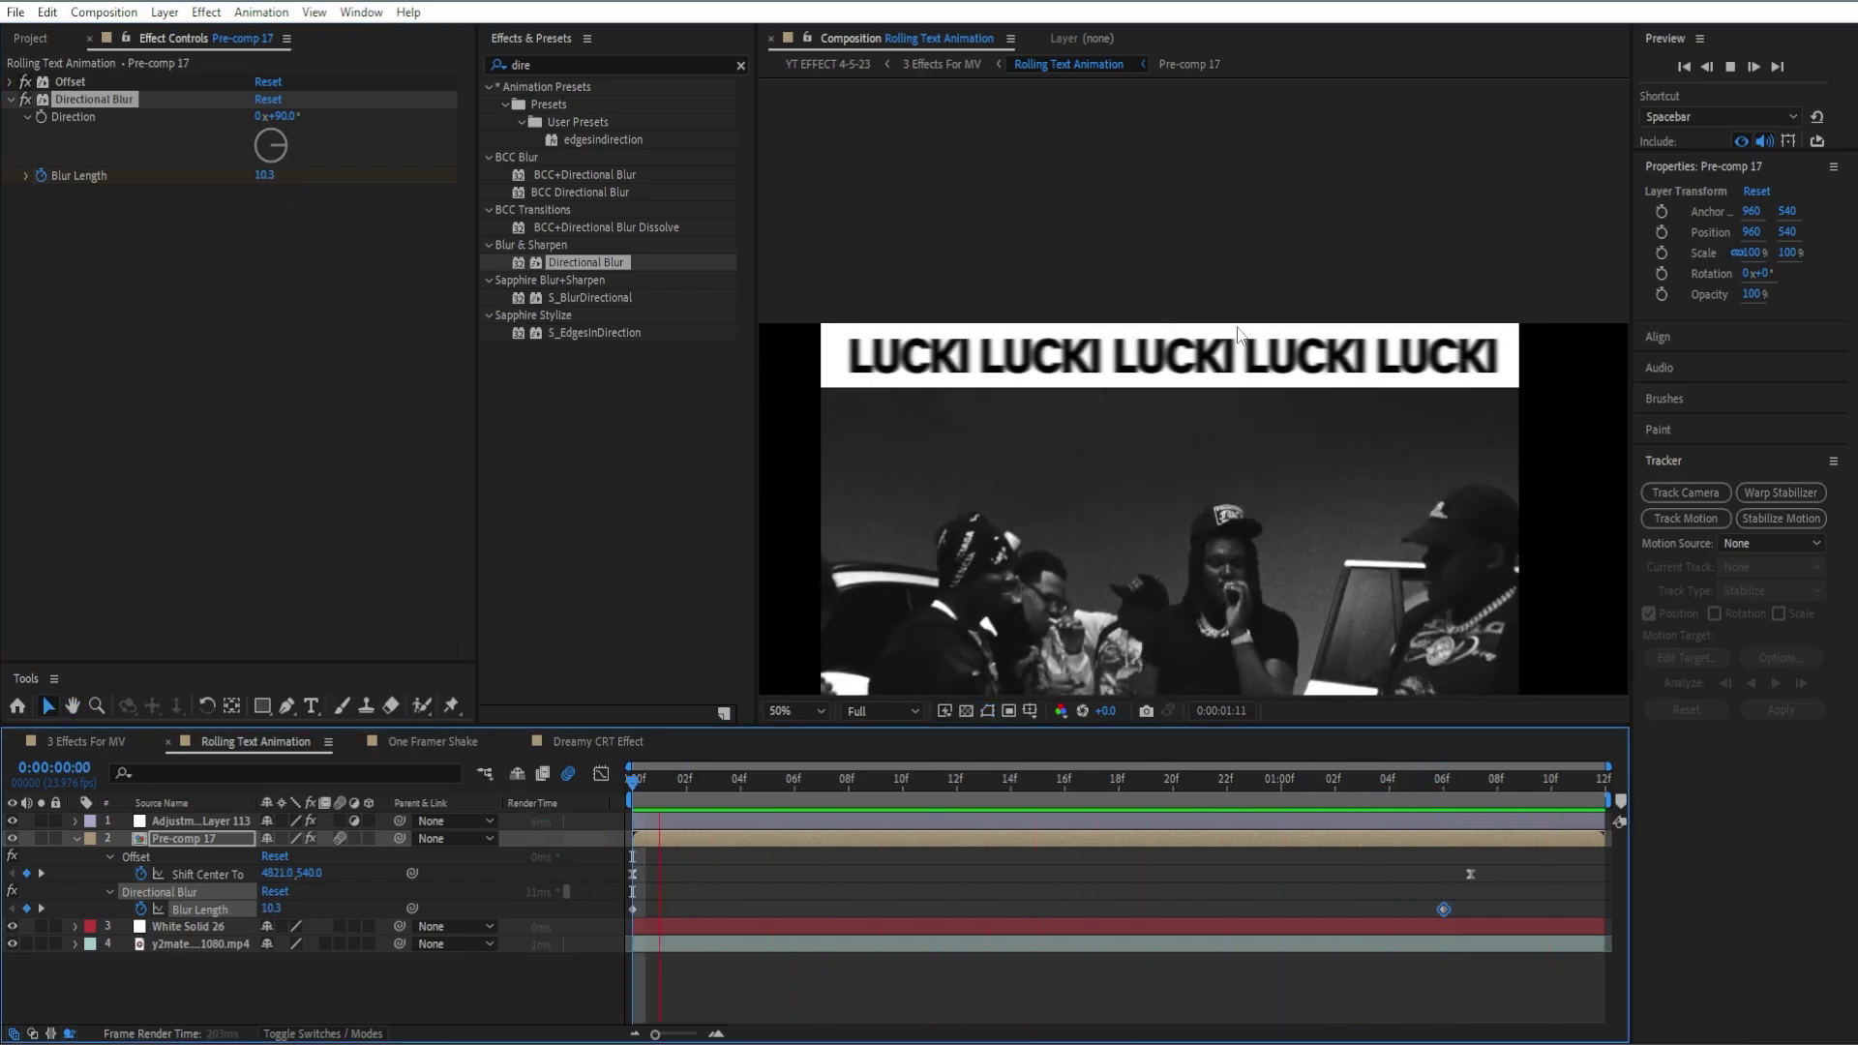
Step: Move the second Blur Length keyframe to the composition's end and the first to 0:00:00:10, and preview the blur timing
{"action": "left_click_drag", "start_coordinate": [1443, 909], "coordinate": [1608, 886]}
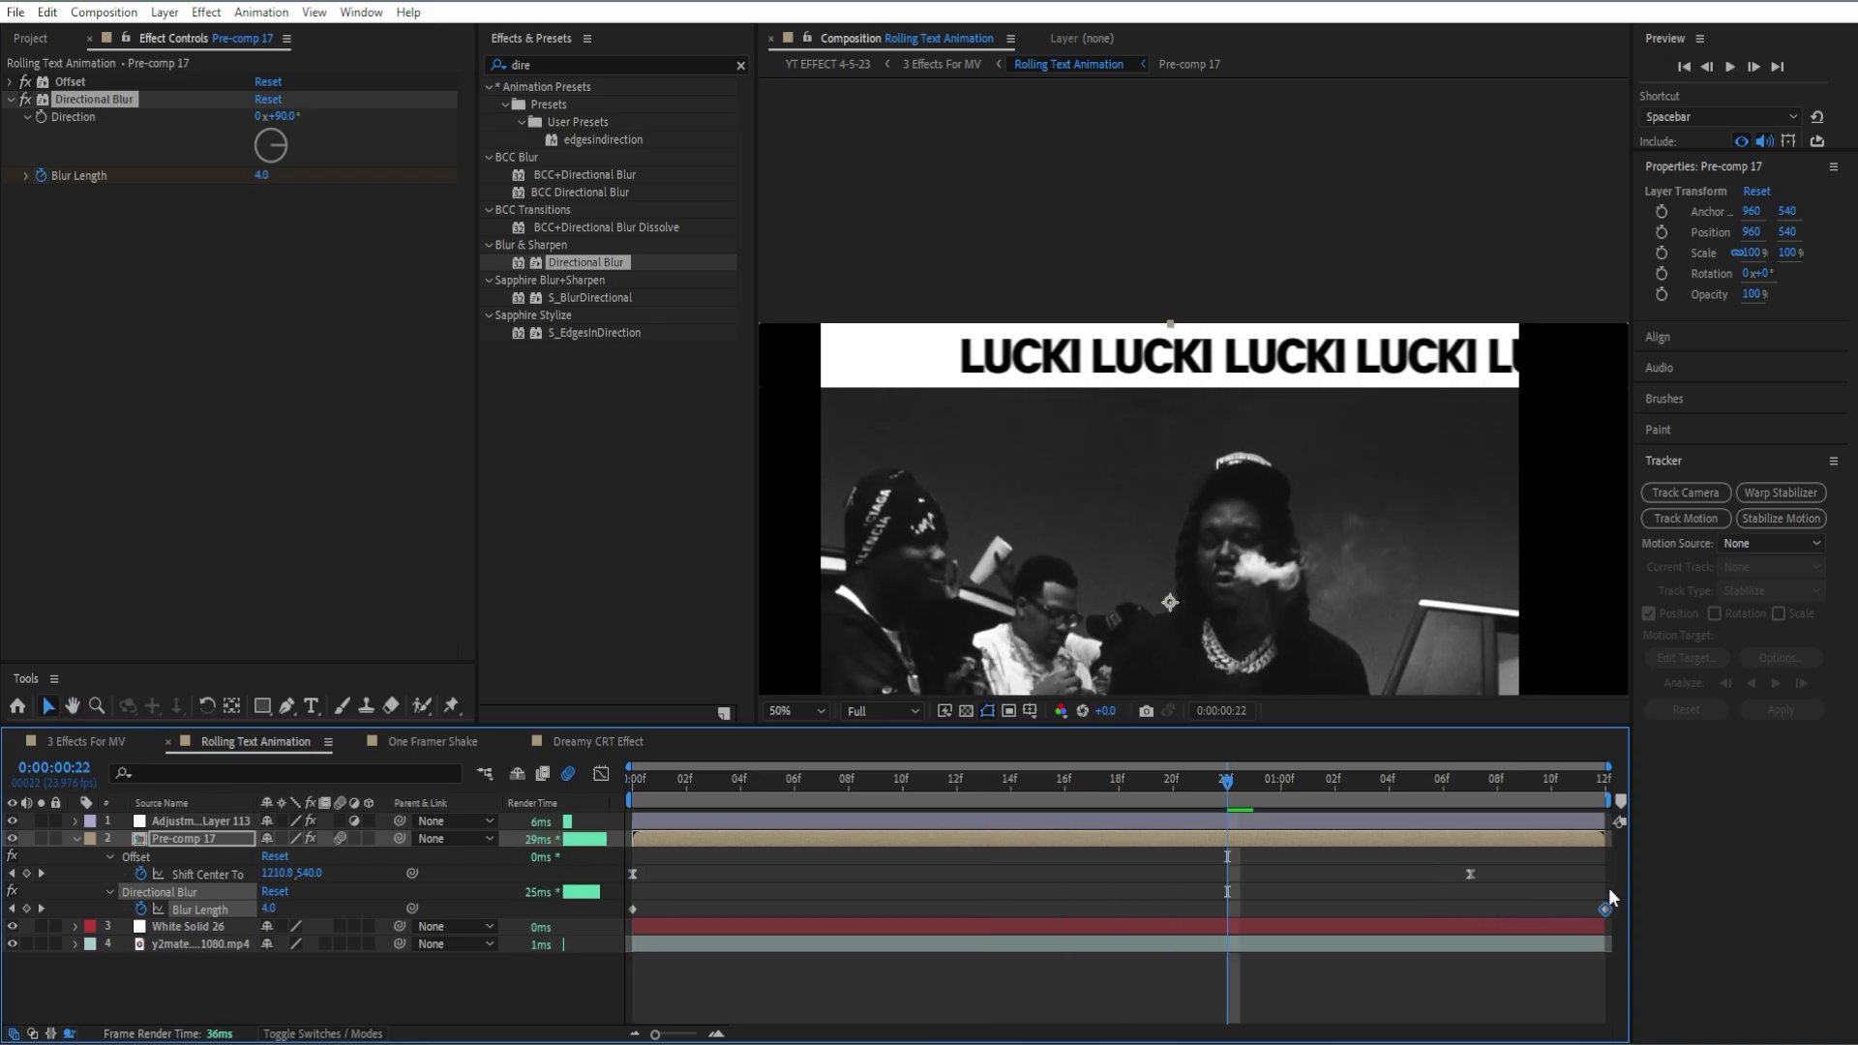
{"action": "right_click", "coordinate": [635, 909]}
{"action": "left_click", "coordinate": [884, 881]}
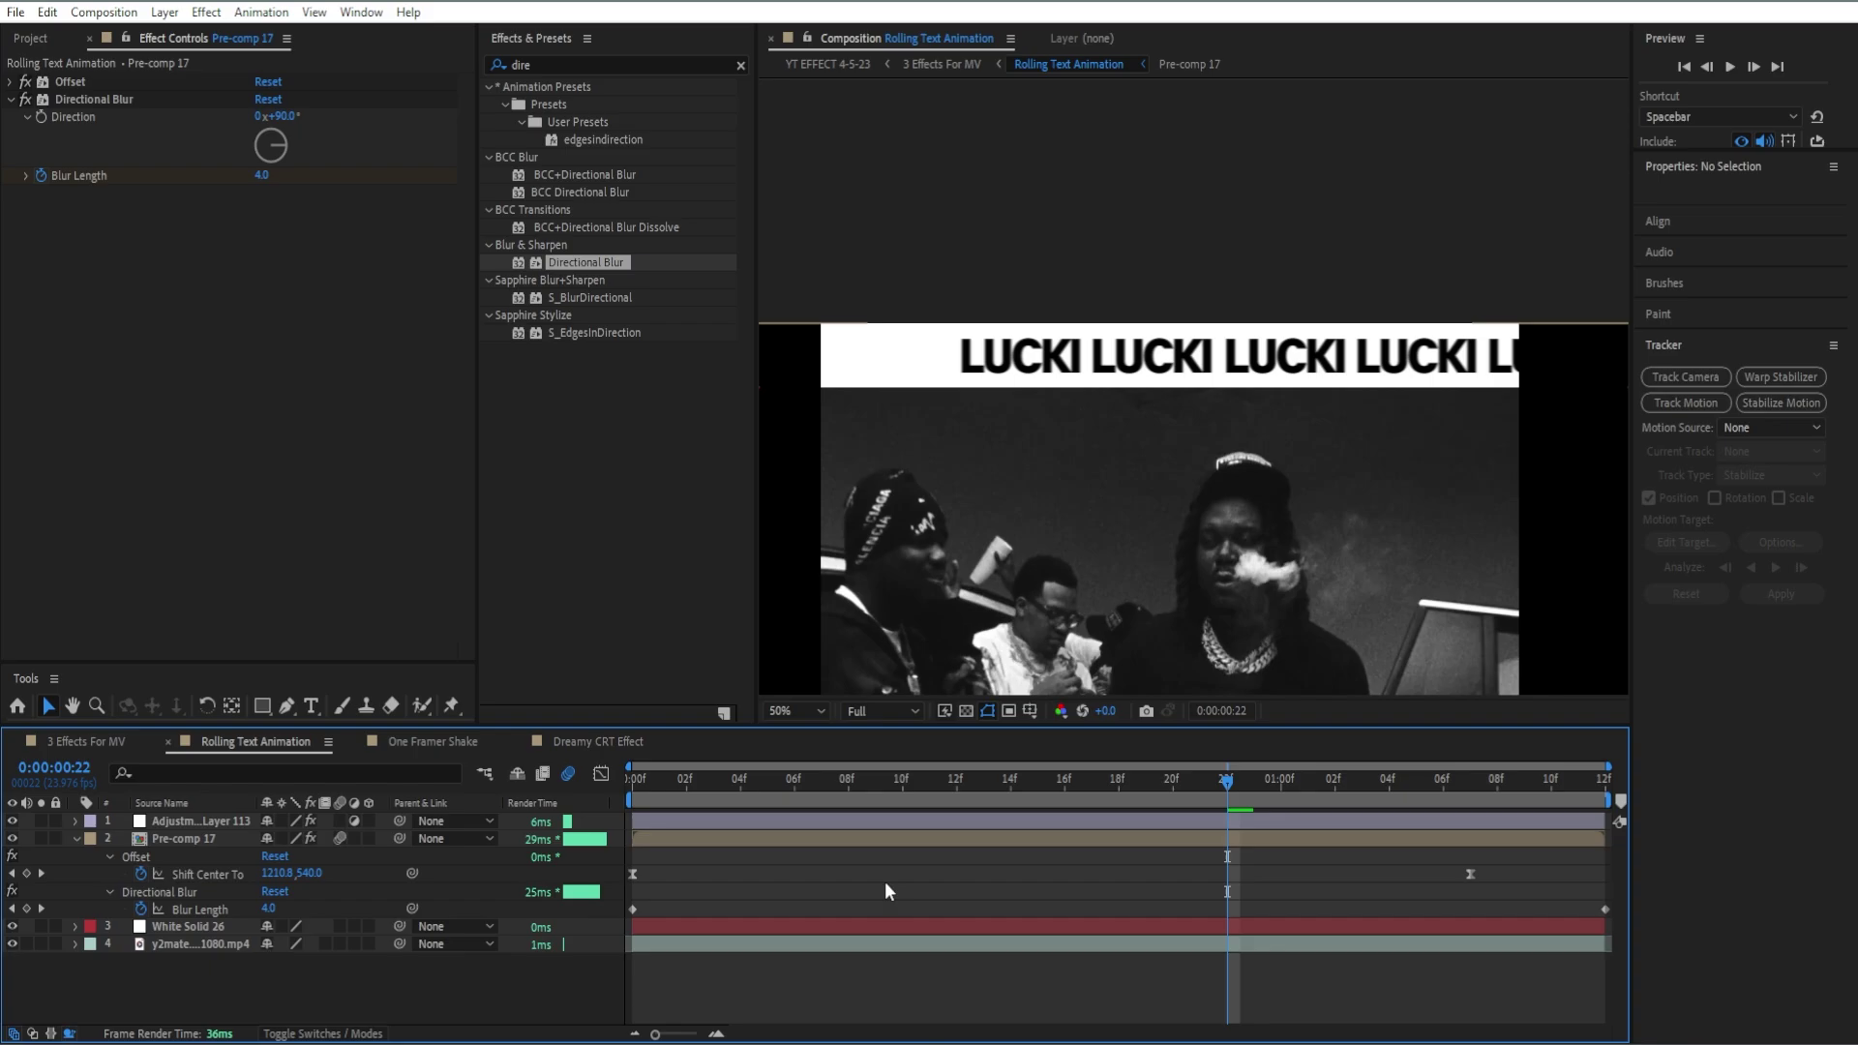
{"action": "left_click_drag", "start_coordinate": [629, 906], "coordinate": [902, 900]}
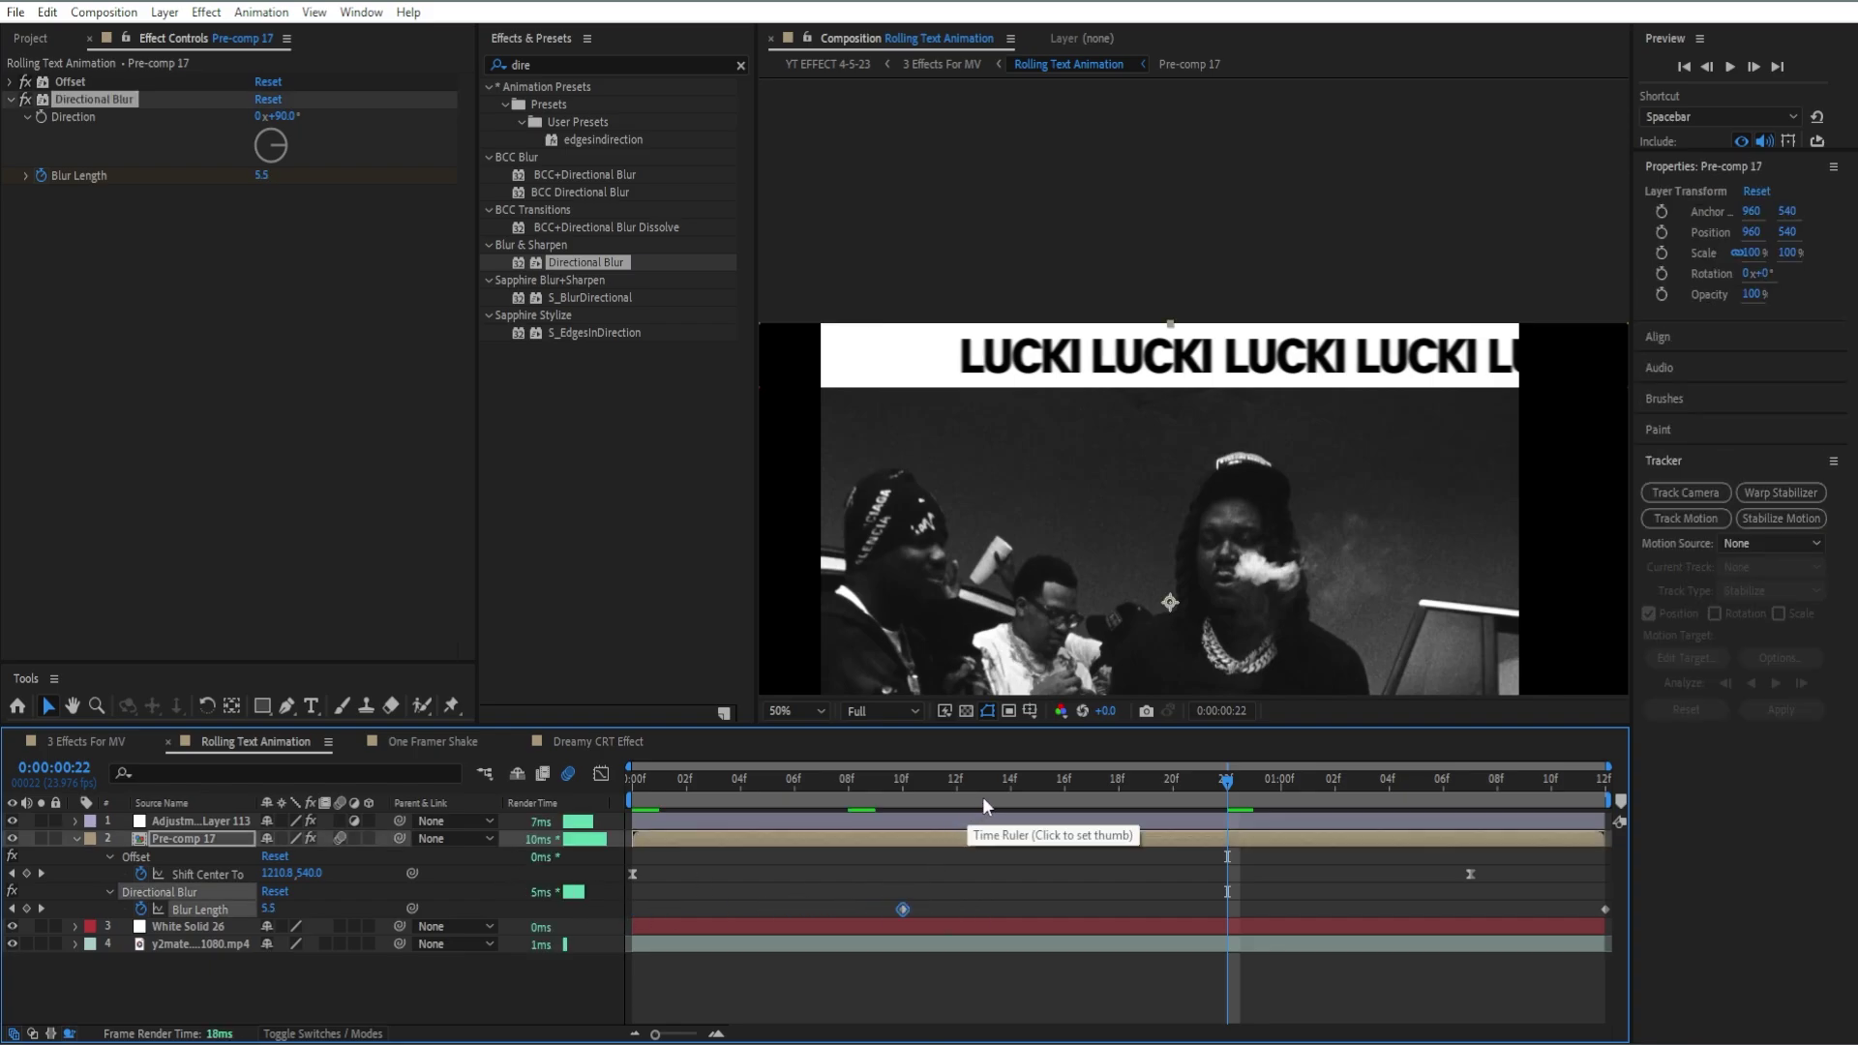
{"action": "key", "text": "Home"}
{"action": "key", "text": "space"}
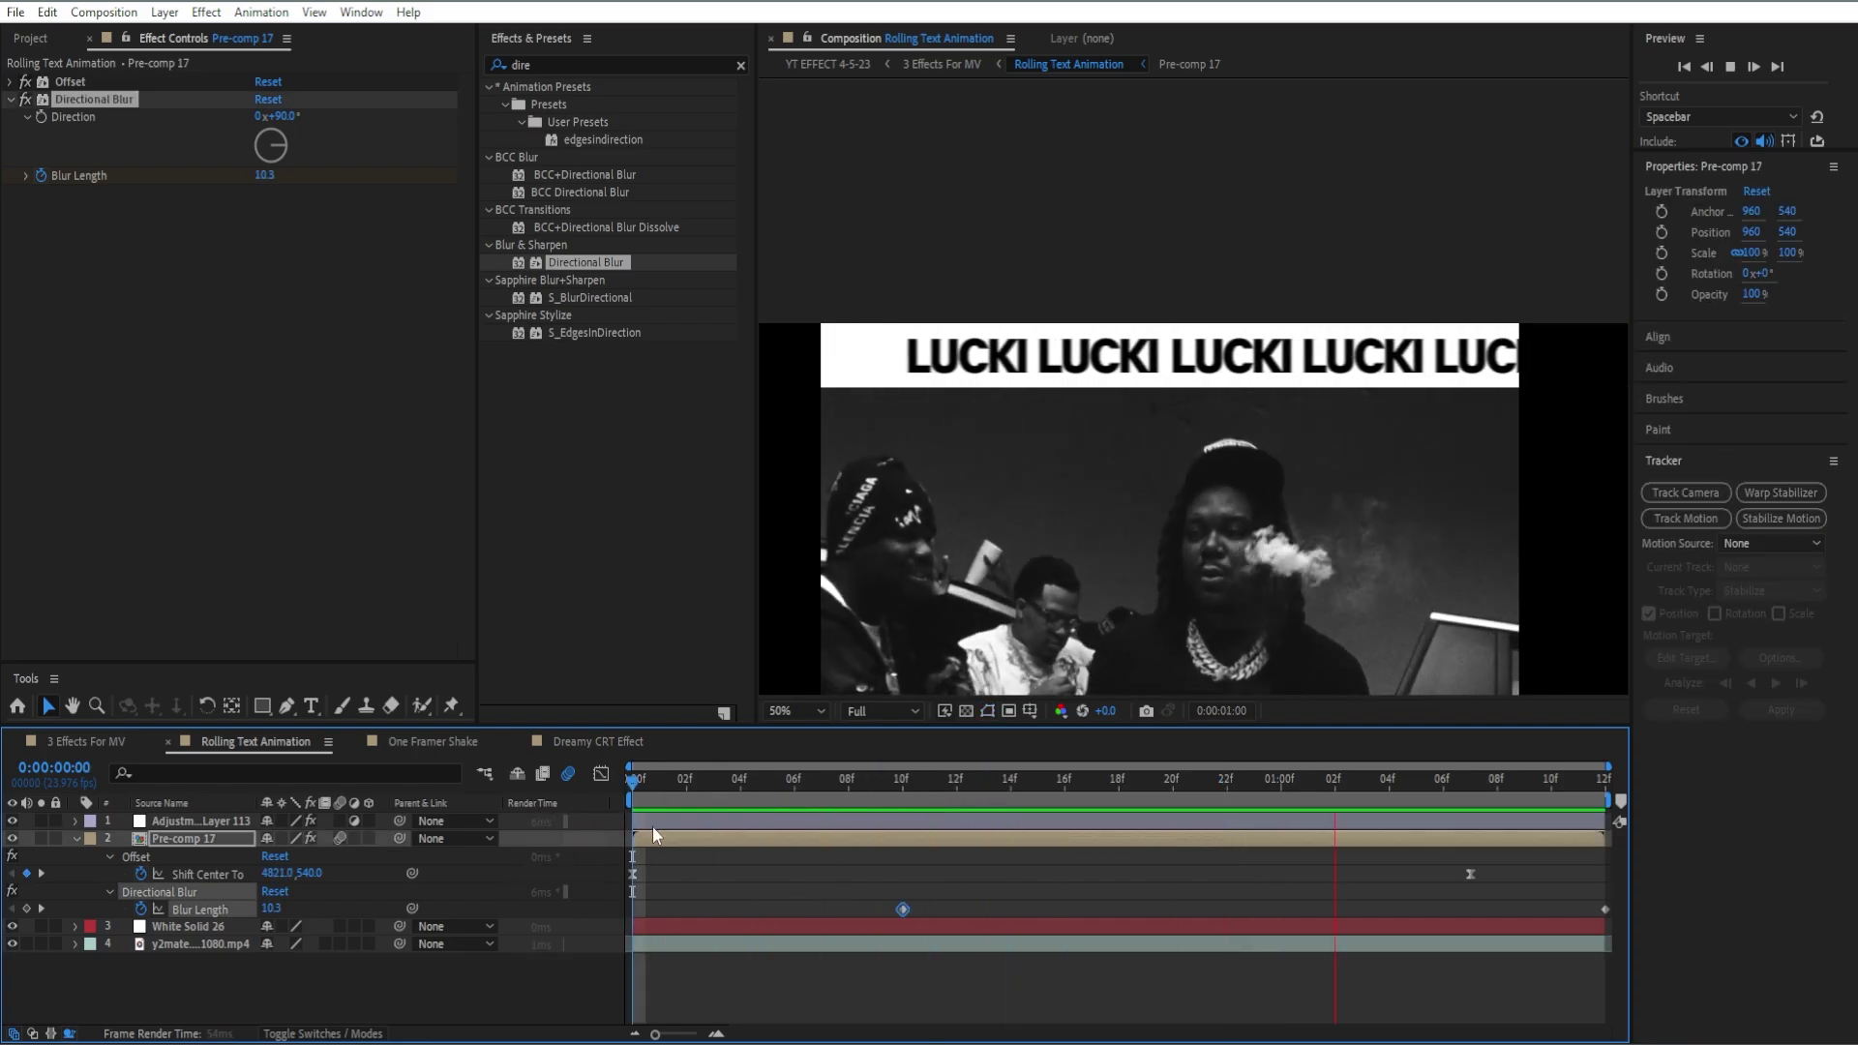
Step: Apply Easy Ease to both Blur Length keyframes and save the project
{"action": "left_click_drag", "start_coordinate": [884, 892], "coordinate": [1657, 972]}
{"action": "key", "text": "F9"}
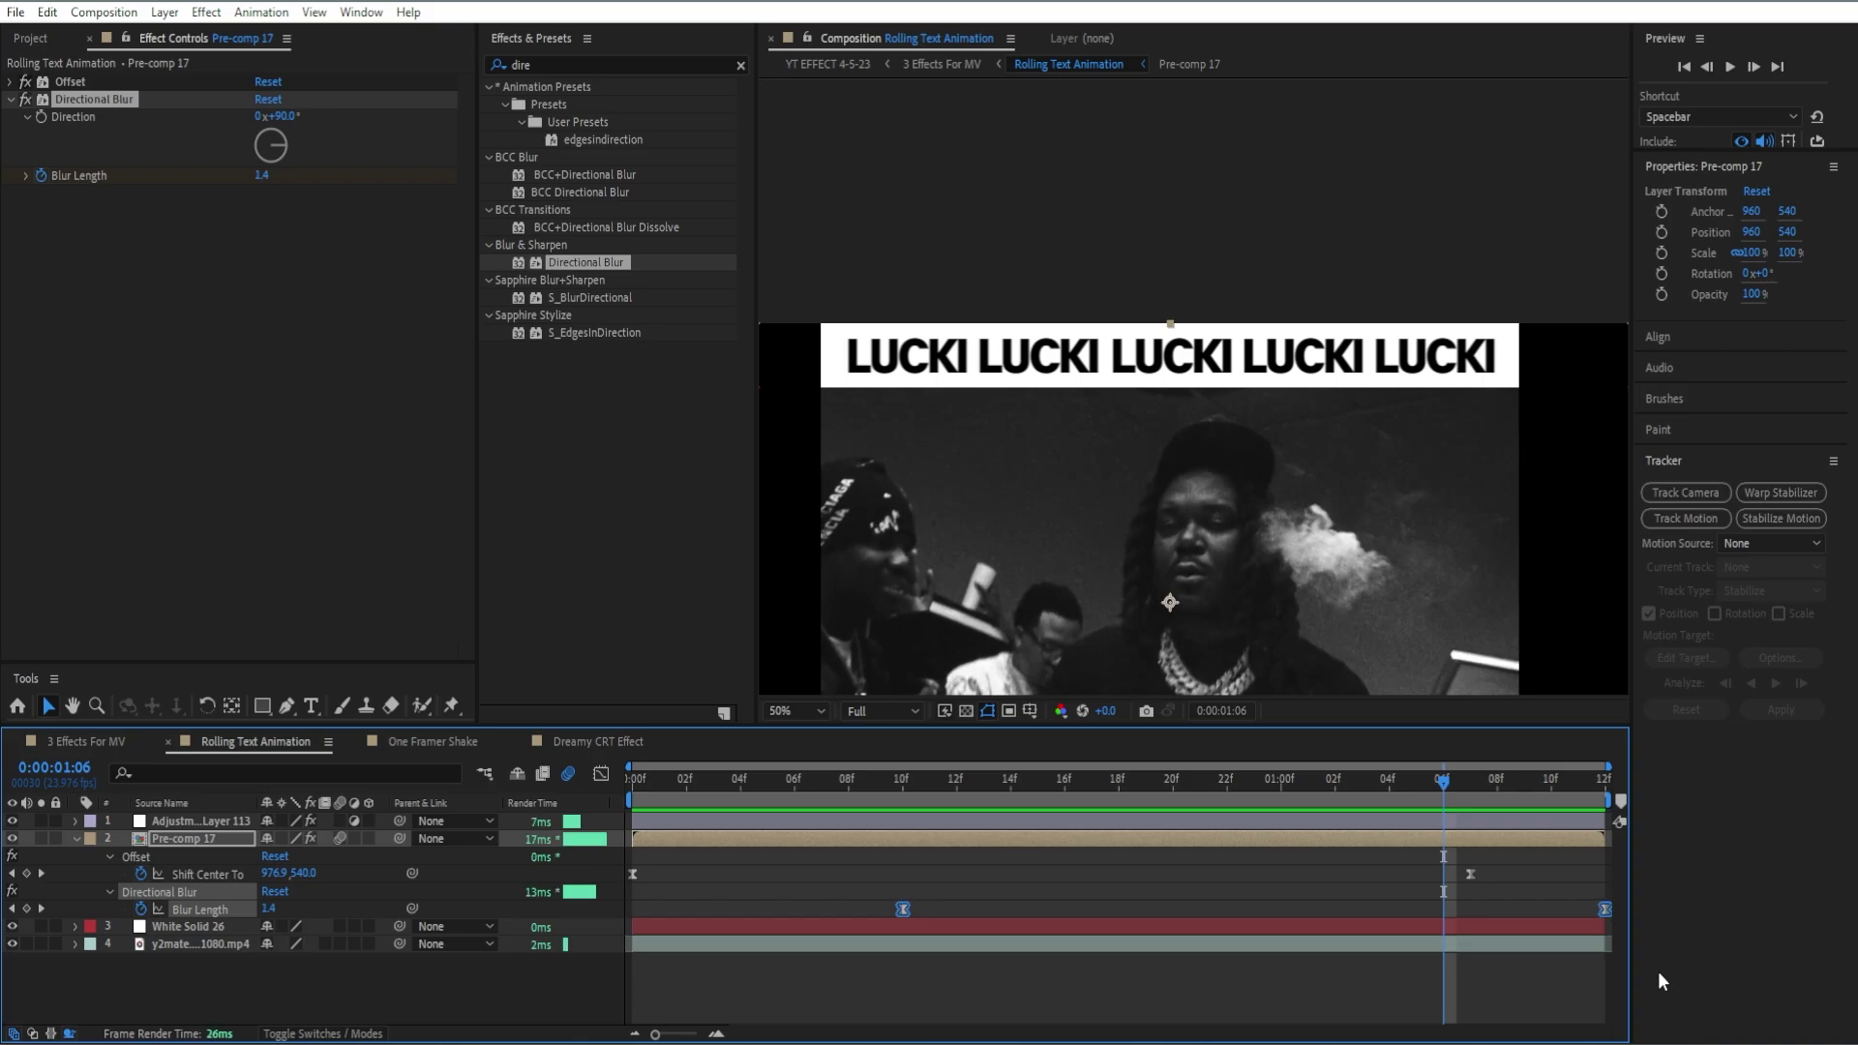
{"action": "left_click", "coordinate": [1456, 897]}
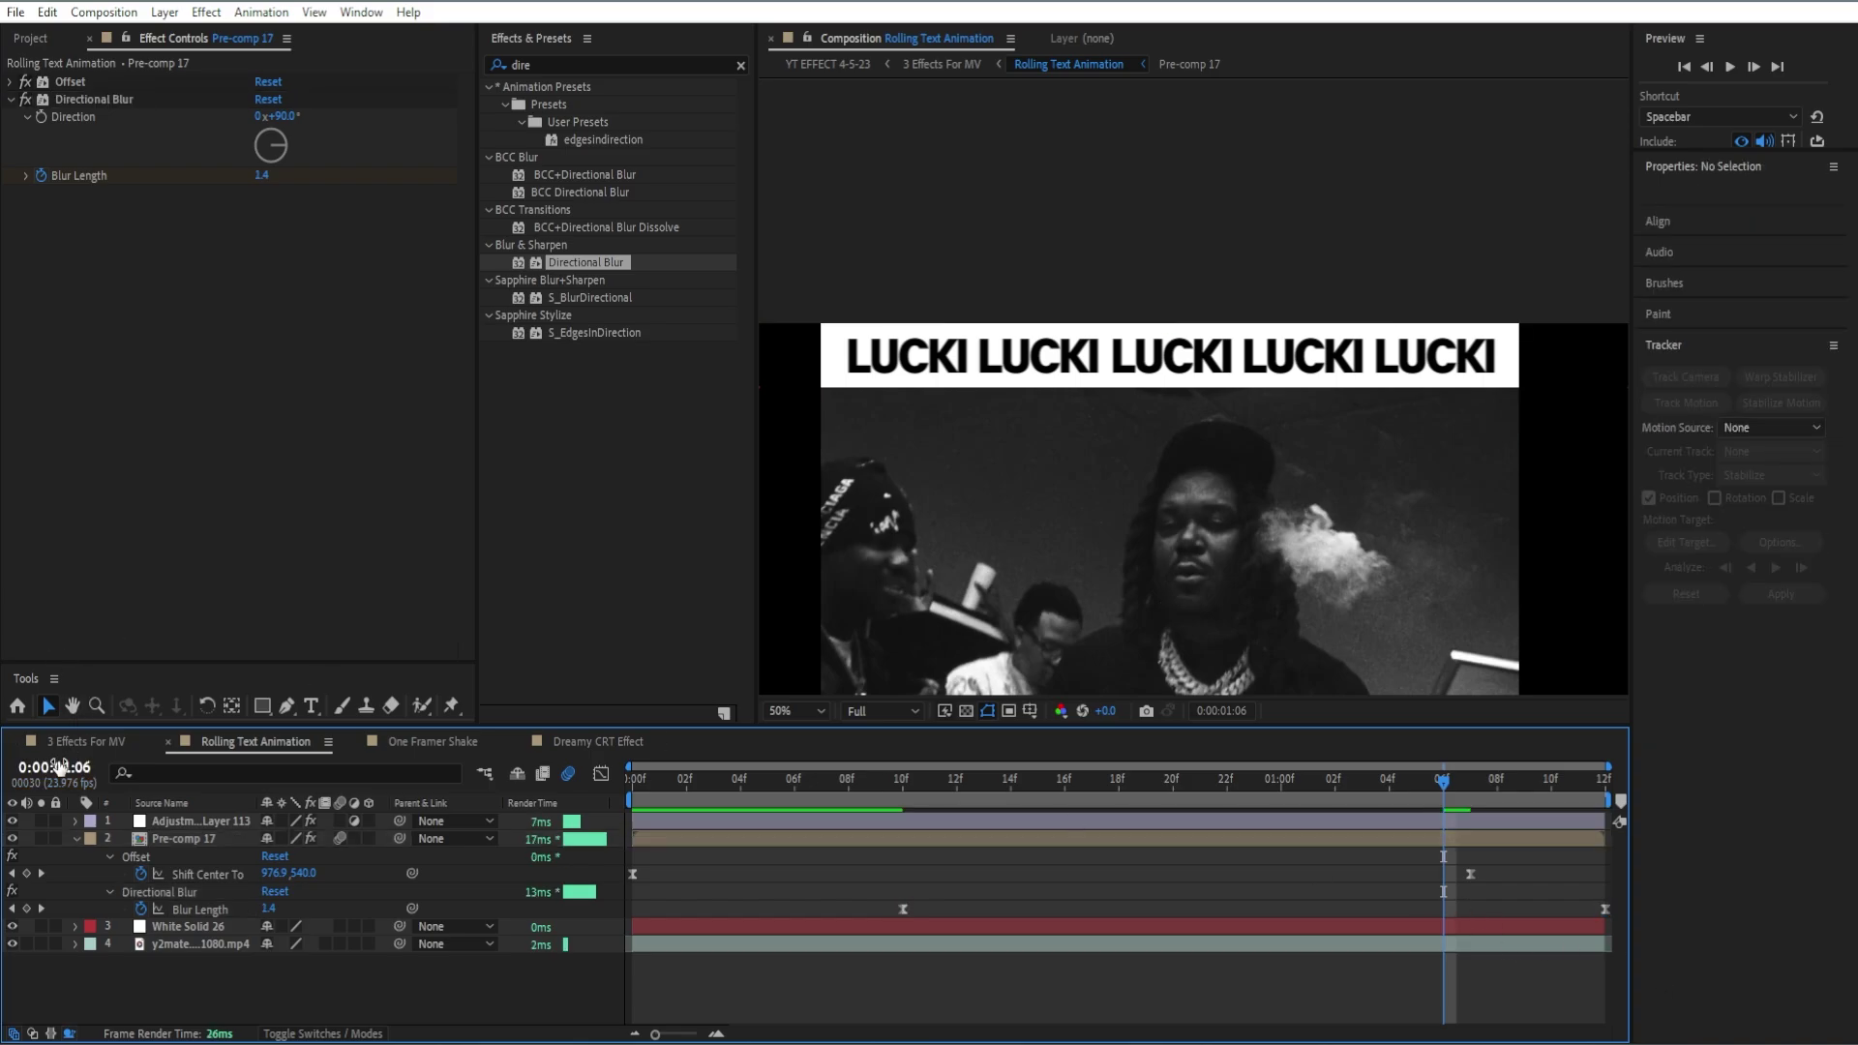
{"action": "left_click", "coordinate": [76, 838]}
{"action": "key", "text": "ctrl+s"}
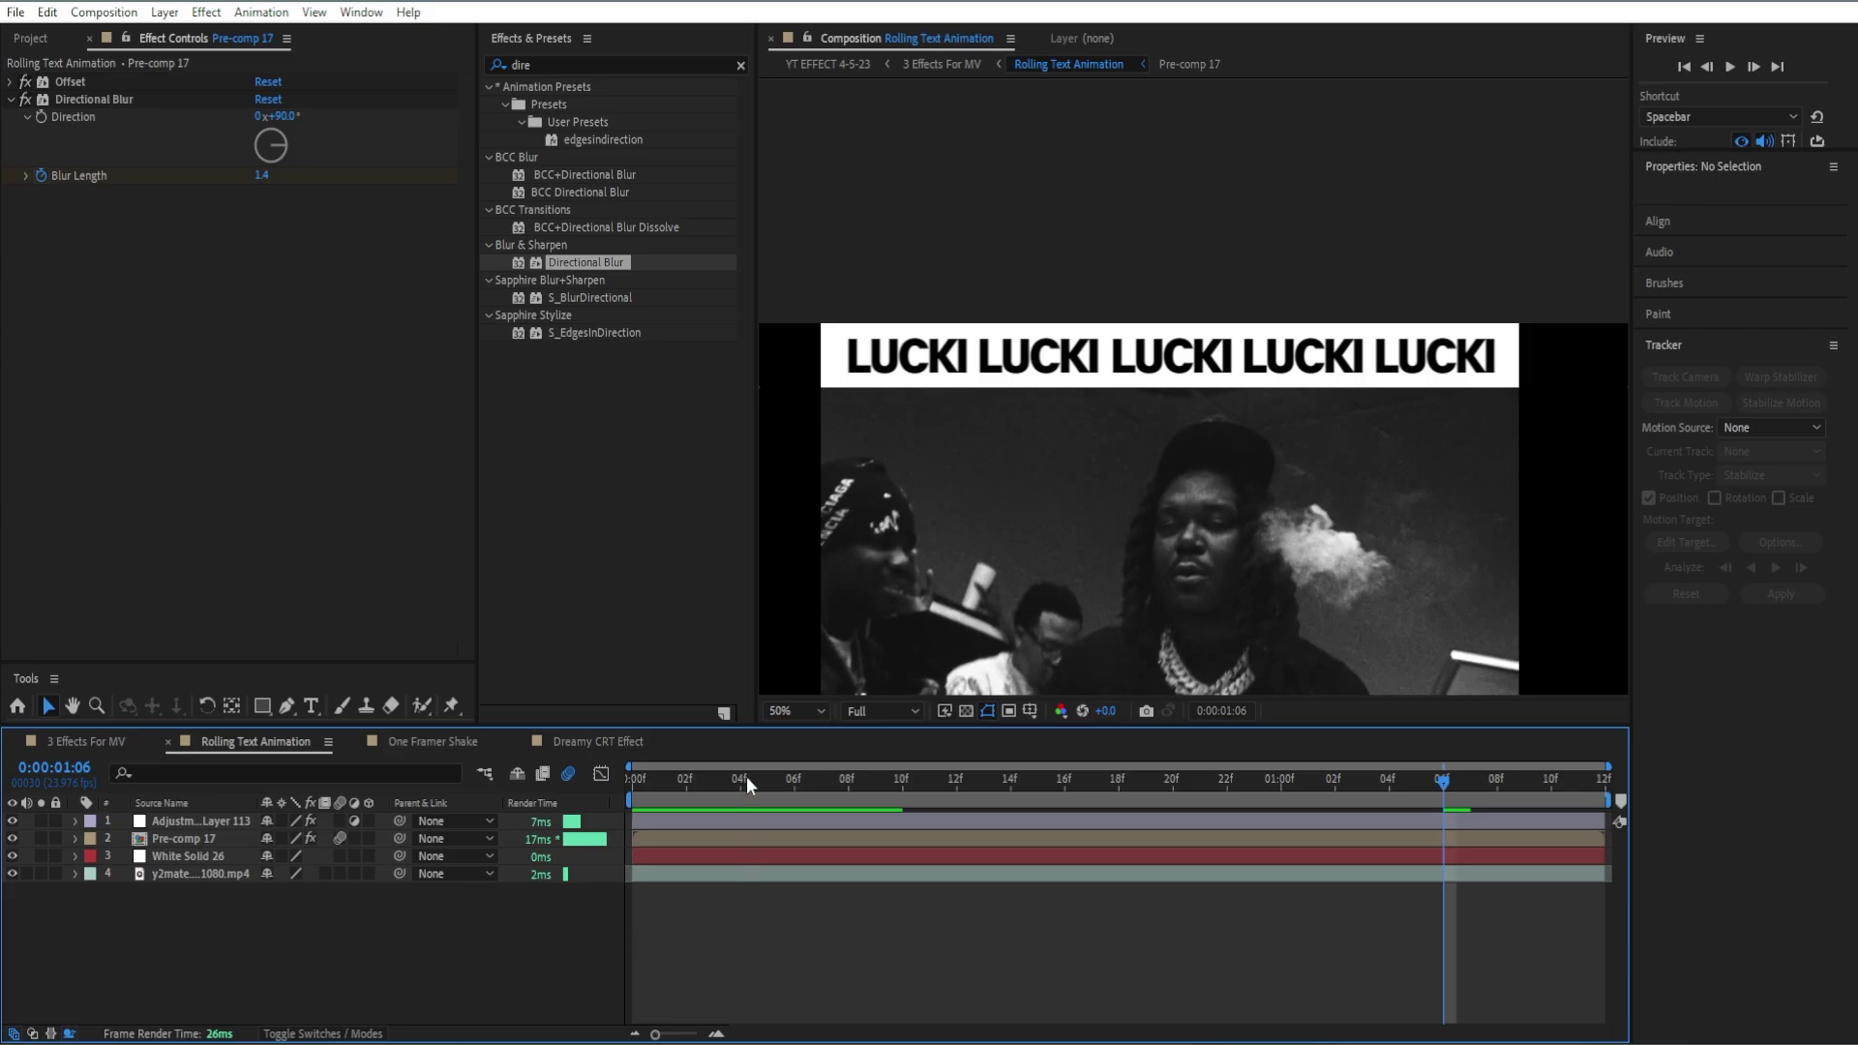
{"action": "key", "text": "space"}
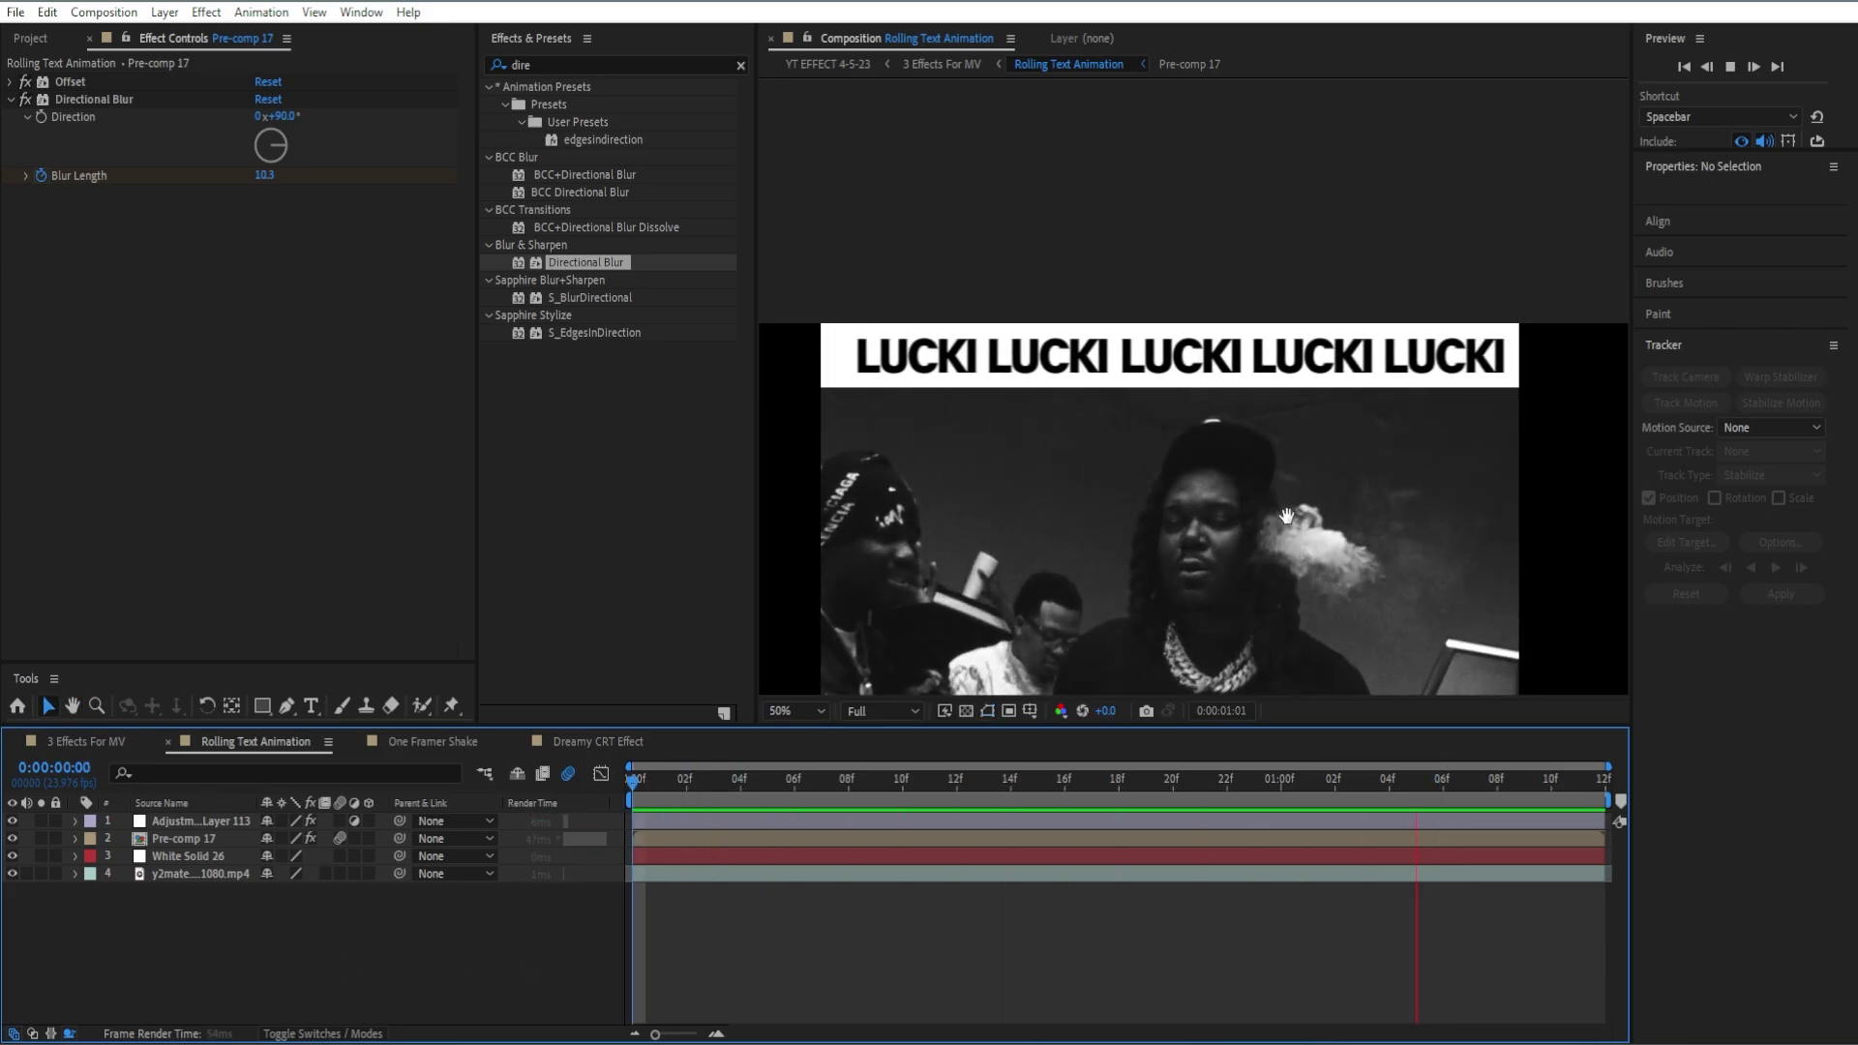
{"action": "key", "text": "space"}
Step: Create a new adjustment layer and place it directly above the text pre-comp, below the existing adjustment layer
{"action": "left_click_drag", "start_coordinate": [1231, 515], "coordinate": [1208, 321]}
{"action": "right_click", "coordinate": [414, 995]}
{"action": "mouse_move", "coordinate": [513, 734]}
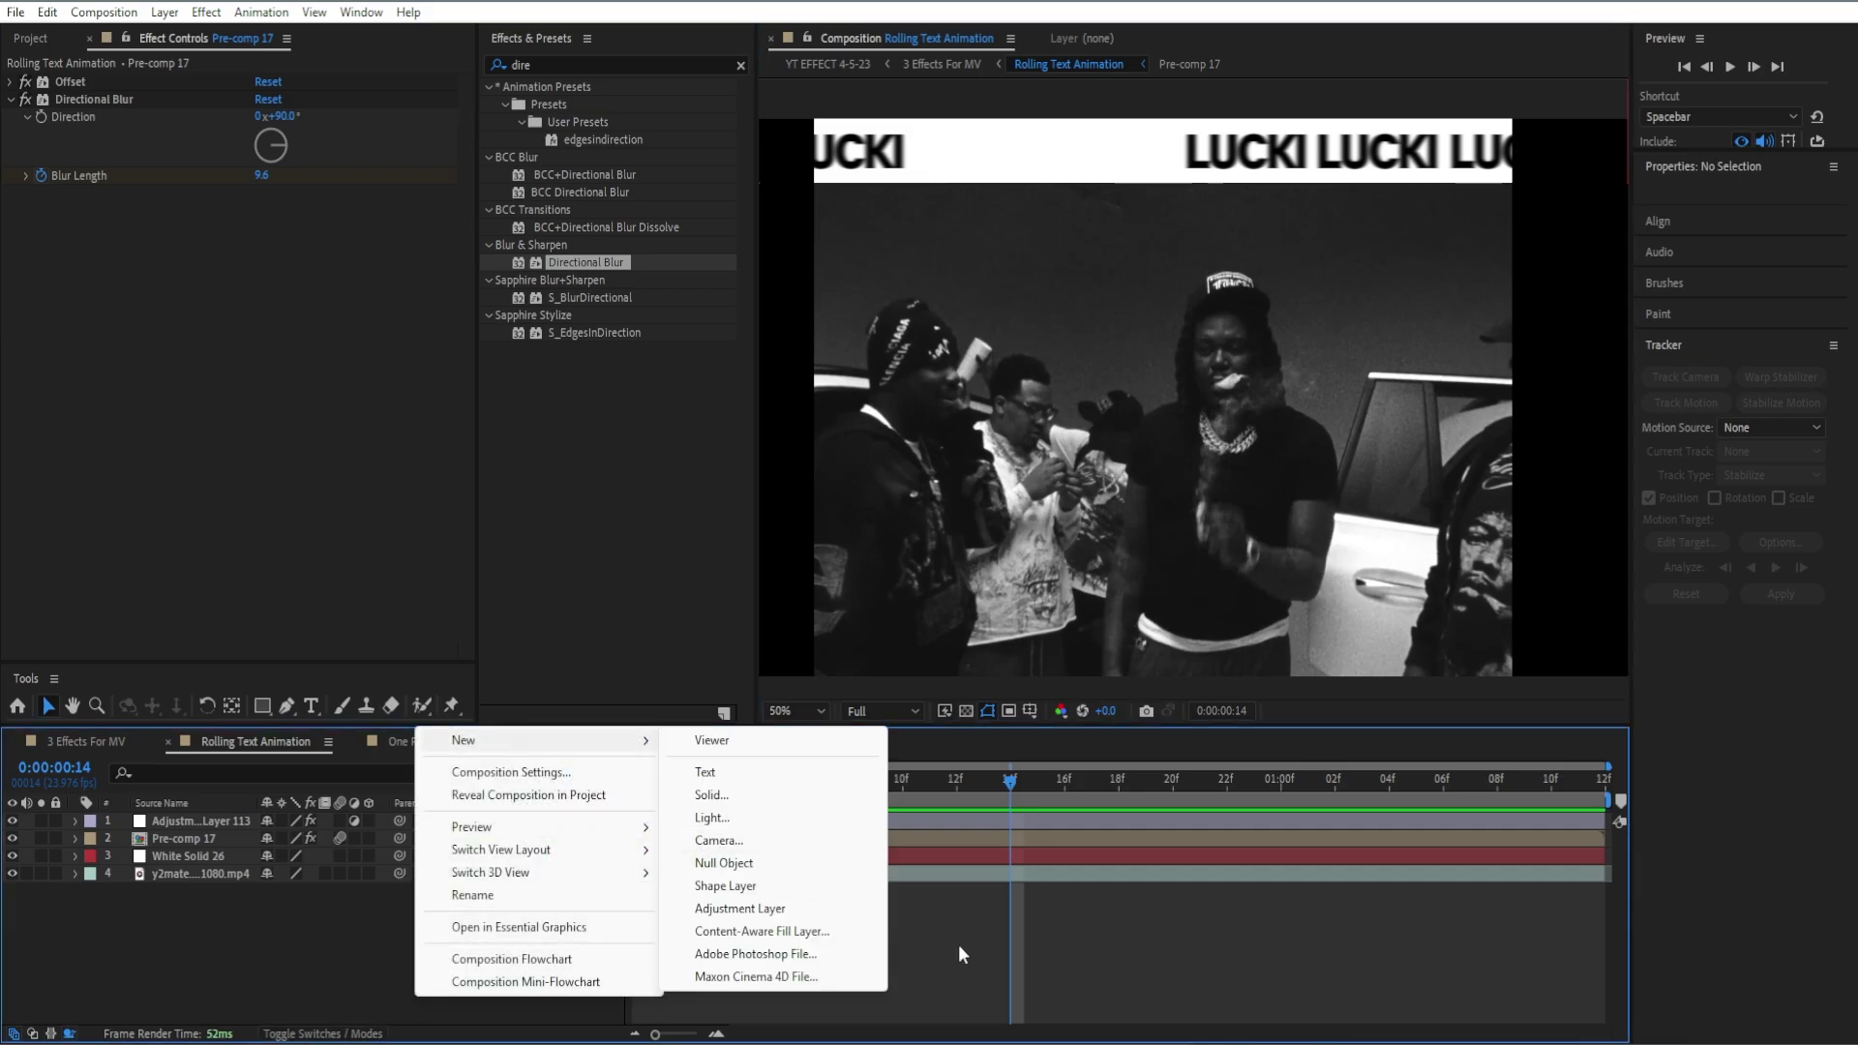
{"action": "left_click", "coordinate": [745, 910]}
{"action": "left_click_drag", "start_coordinate": [199, 815], "coordinate": [201, 850]}
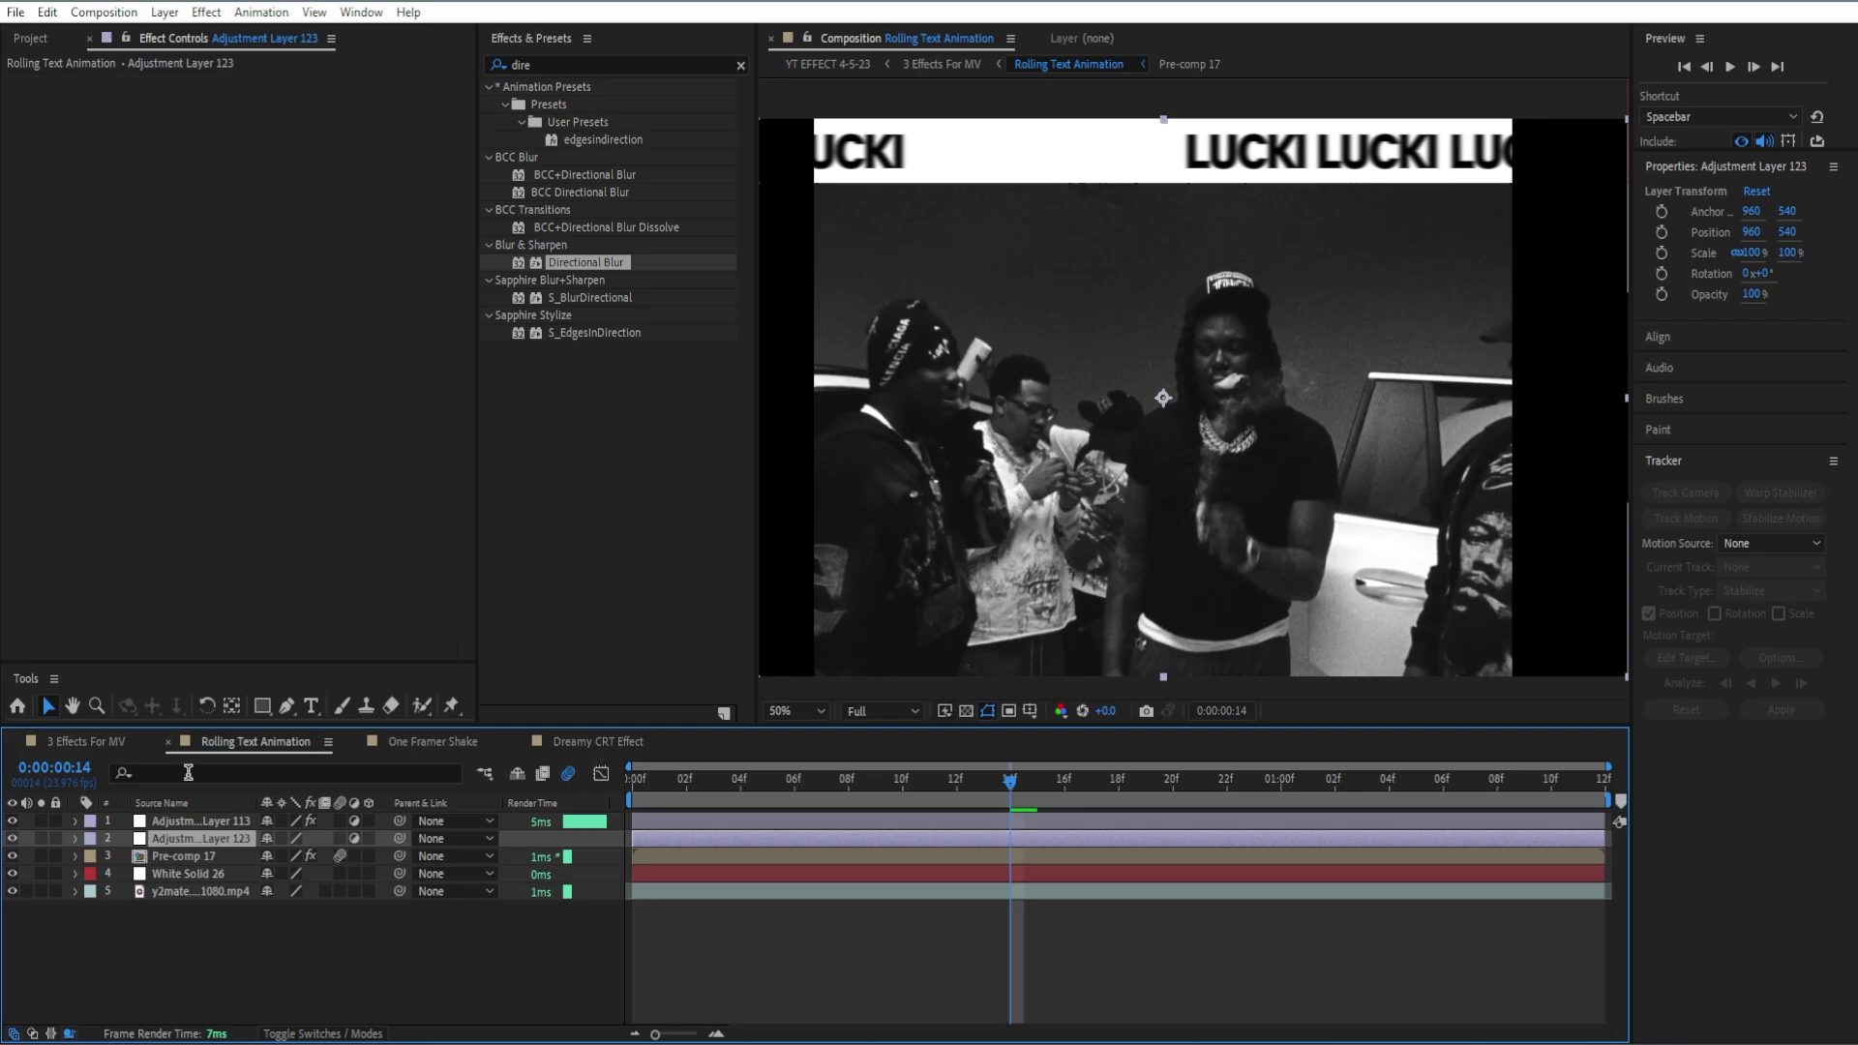
{"action": "left_click", "coordinate": [183, 818]}
Step: Apply the Deep Fried Flicker preset from Grunge Flicker Essentials to the new adjustment layer at the first frame and preview it
{"action": "left_click", "coordinate": [196, 838]}
{"action": "left_click", "coordinate": [740, 65]}
{"action": "left_click_drag", "start_coordinate": [929, 778], "coordinate": [633, 778]}
{"action": "left_click", "coordinate": [486, 86]}
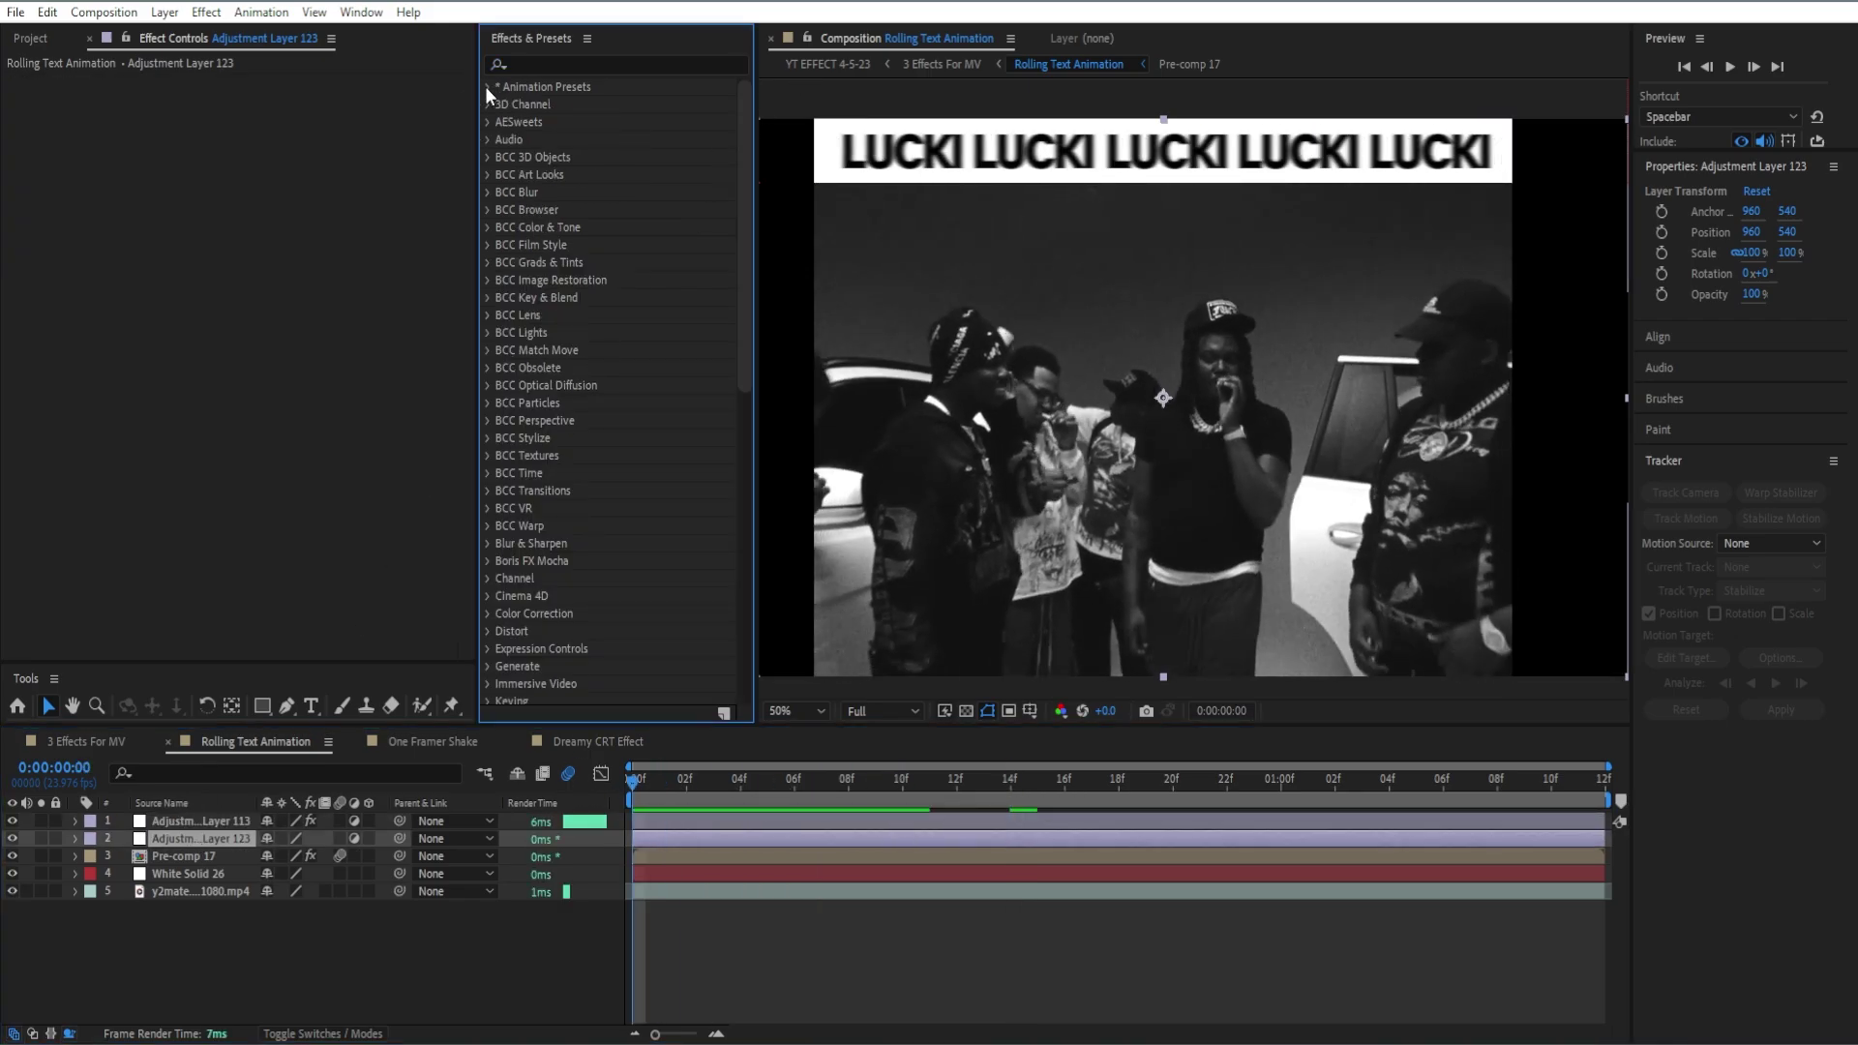
{"action": "left_click", "coordinate": [497, 119]}
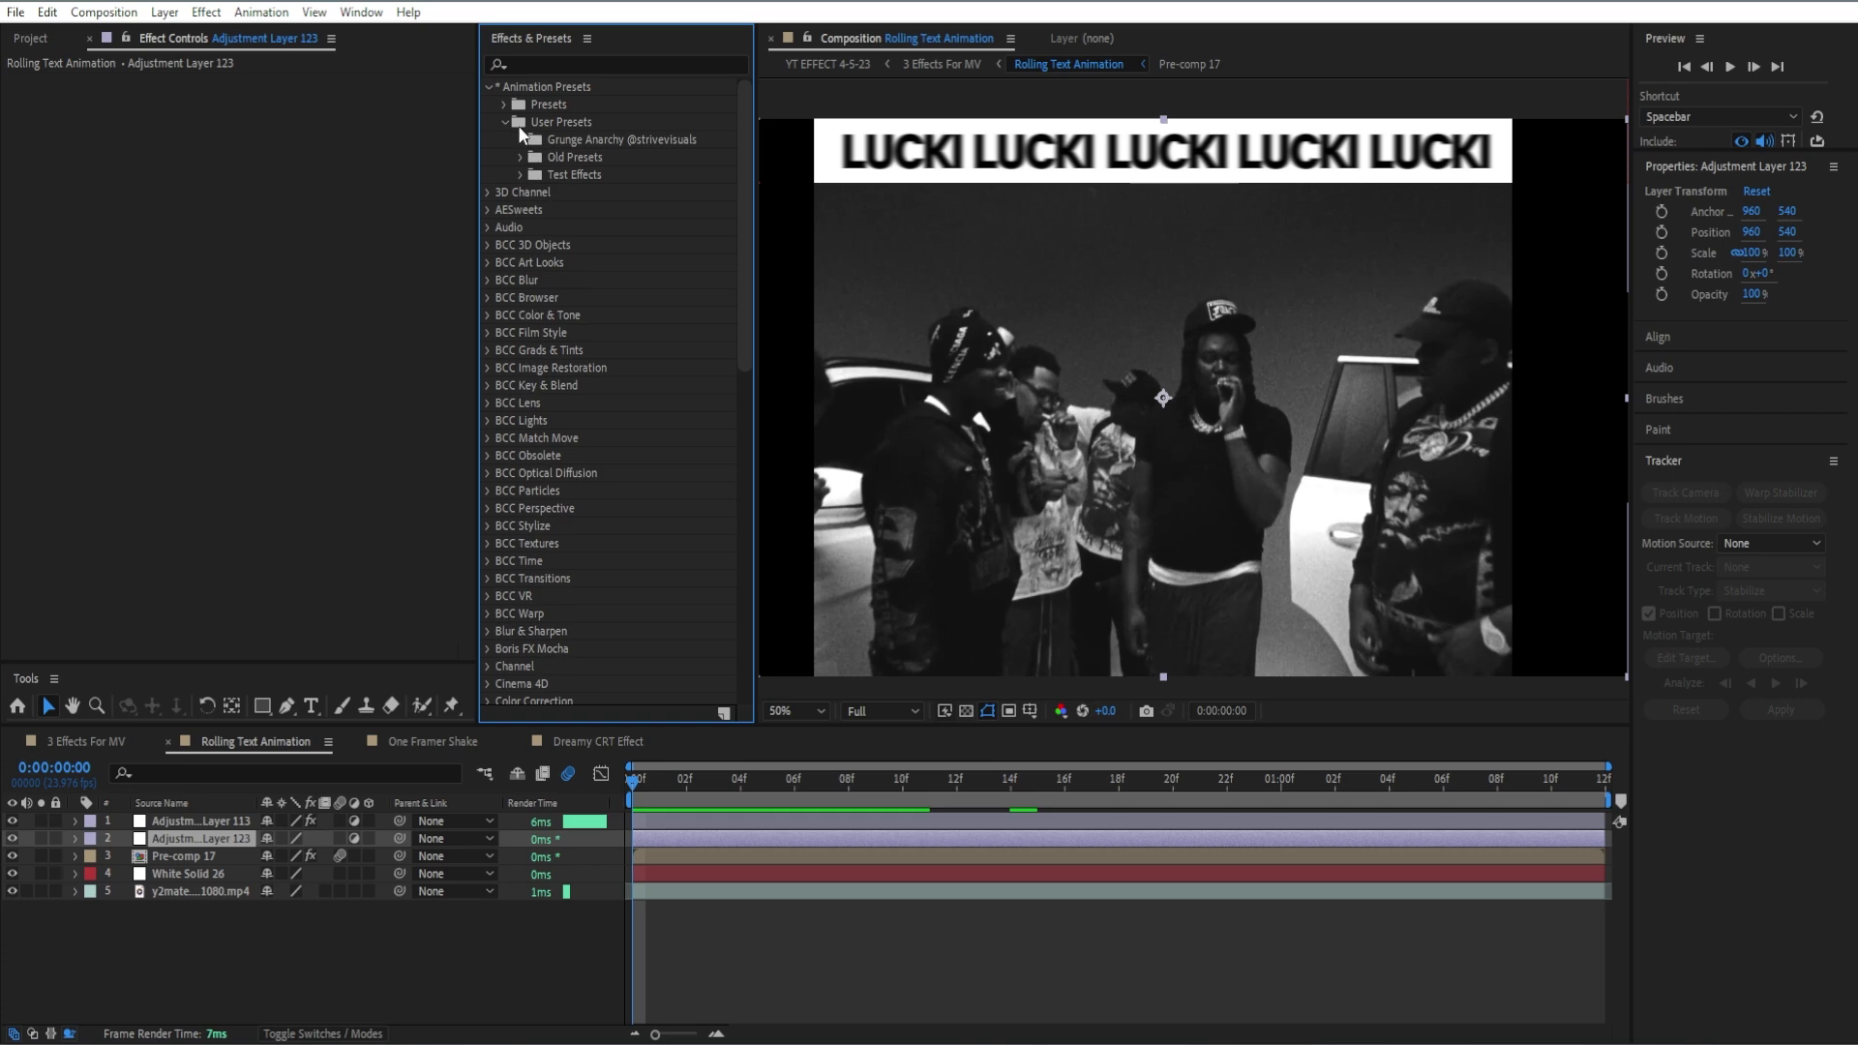
{"action": "left_click", "coordinate": [520, 139]}
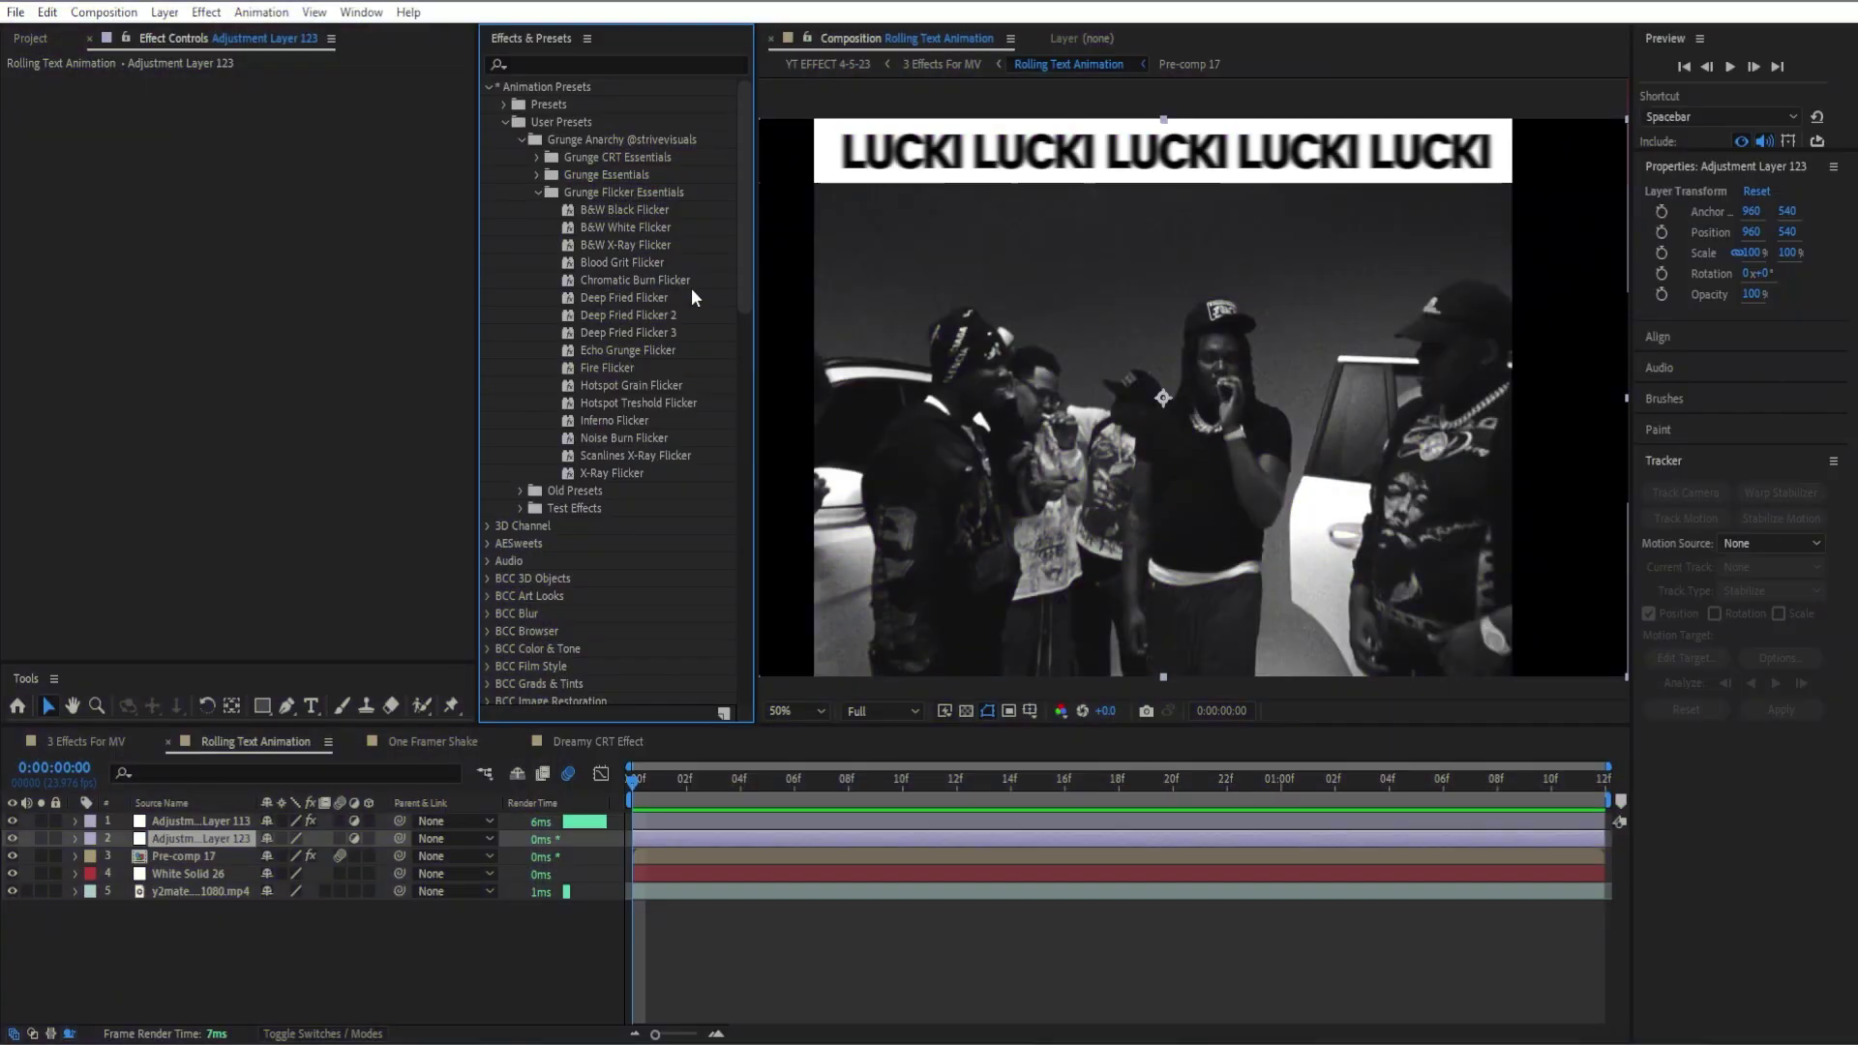
{"action": "left_click", "coordinate": [645, 302]}
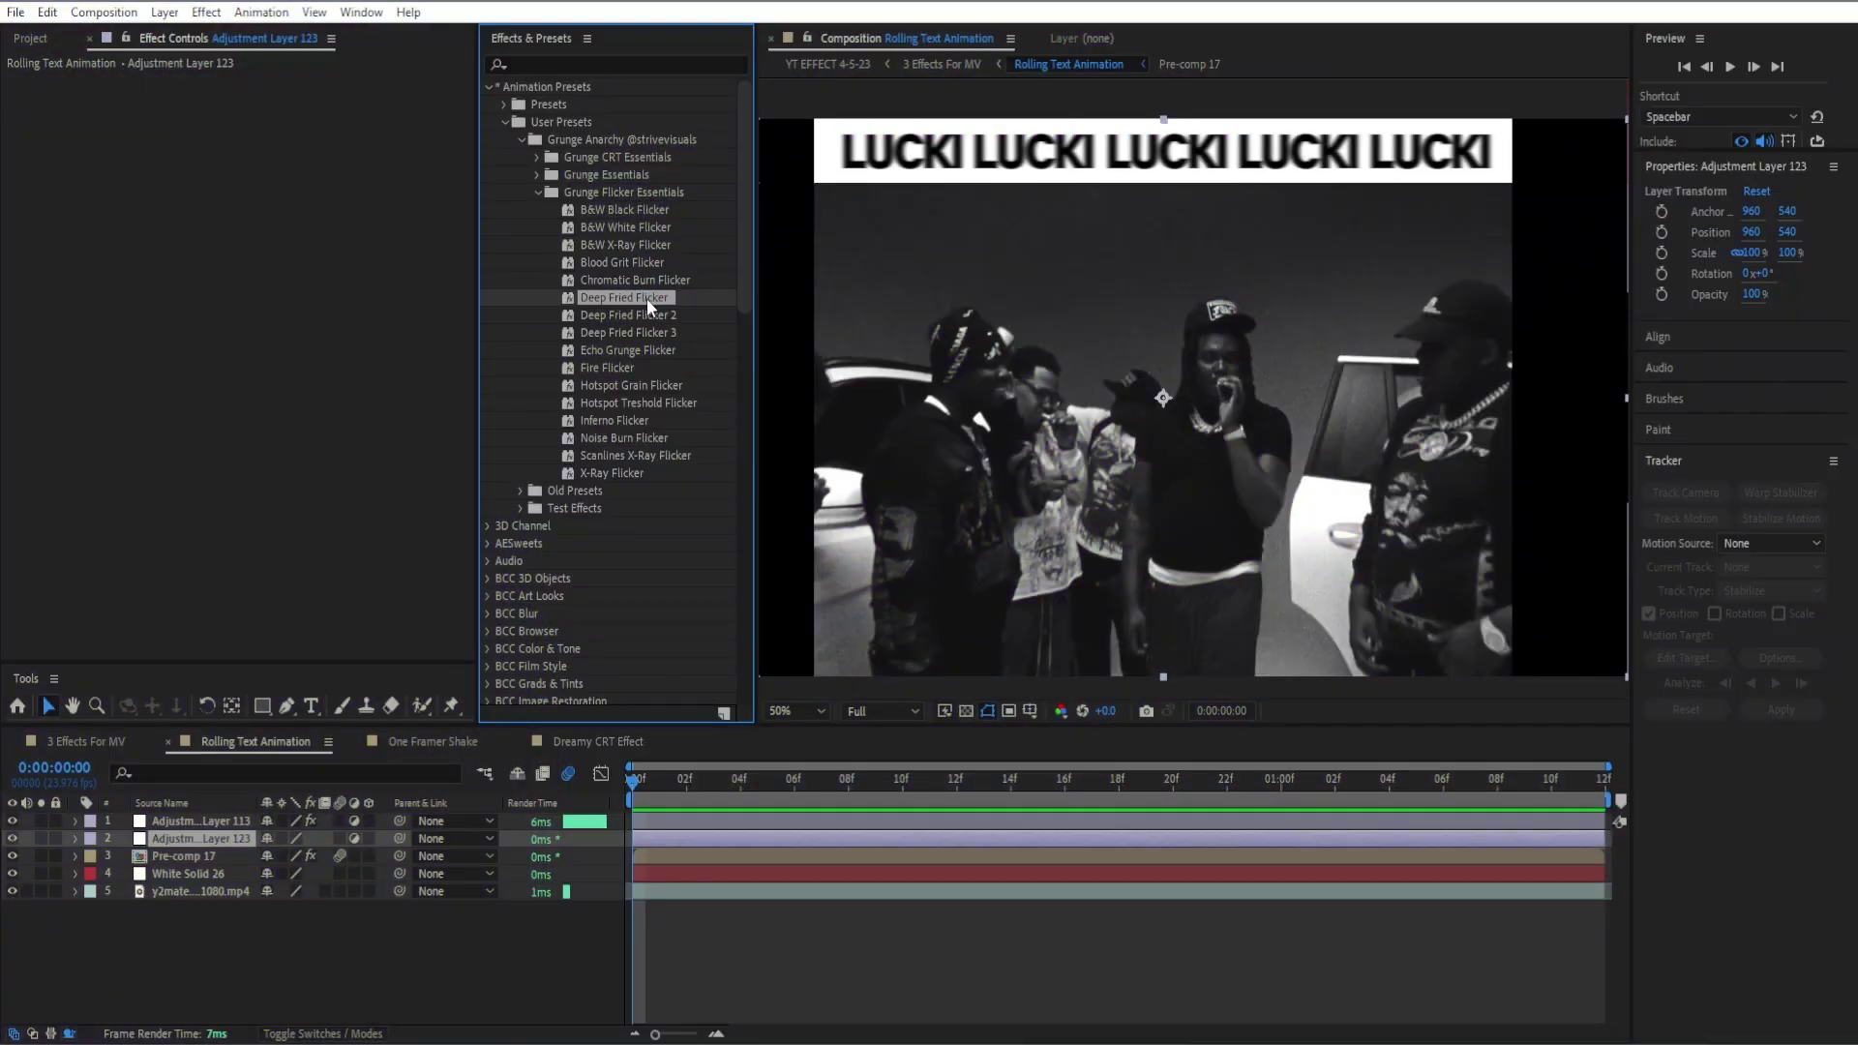
{"action": "double_click", "coordinate": [646, 298]}
{"action": "key", "text": "space"}
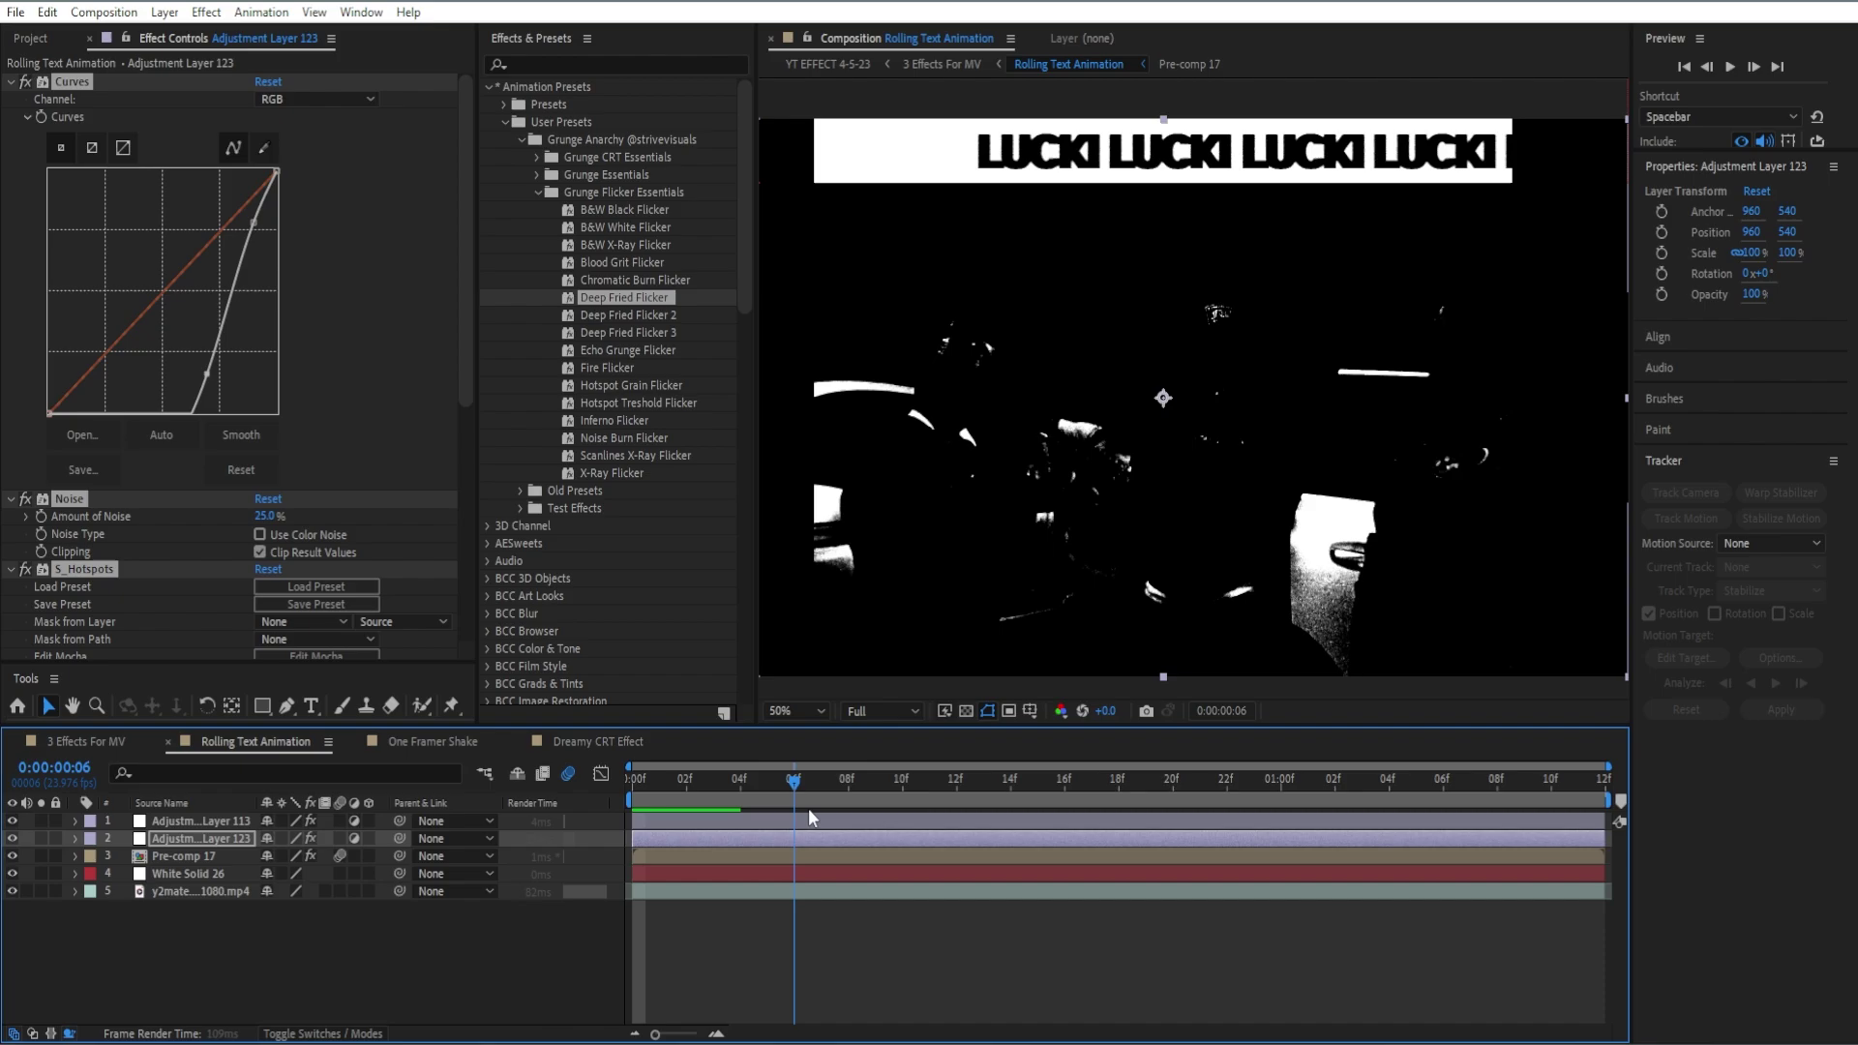
Step: Collapse the flicker adjustment layer's effects, delete its Curves effect and preview the result
{"action": "left_click", "coordinate": [10, 82], "text": "ctrl"}
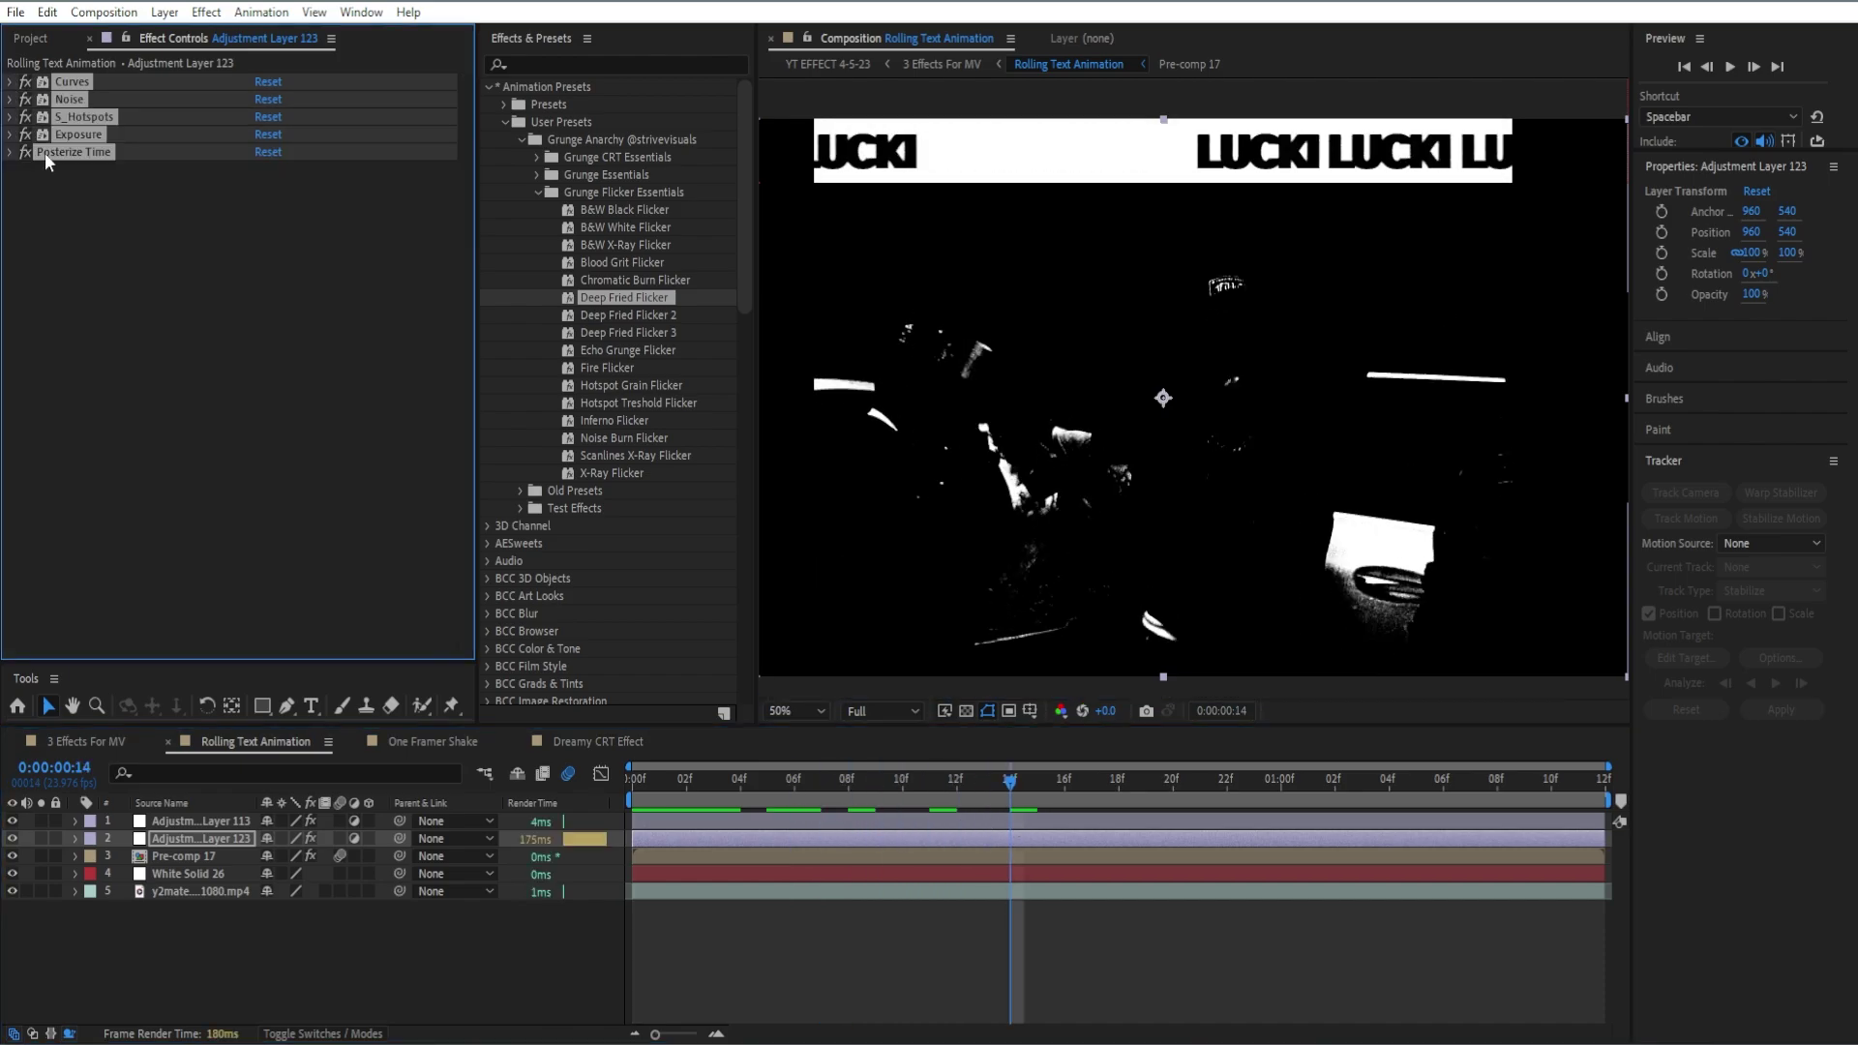
{"action": "left_click", "coordinate": [63, 243]}
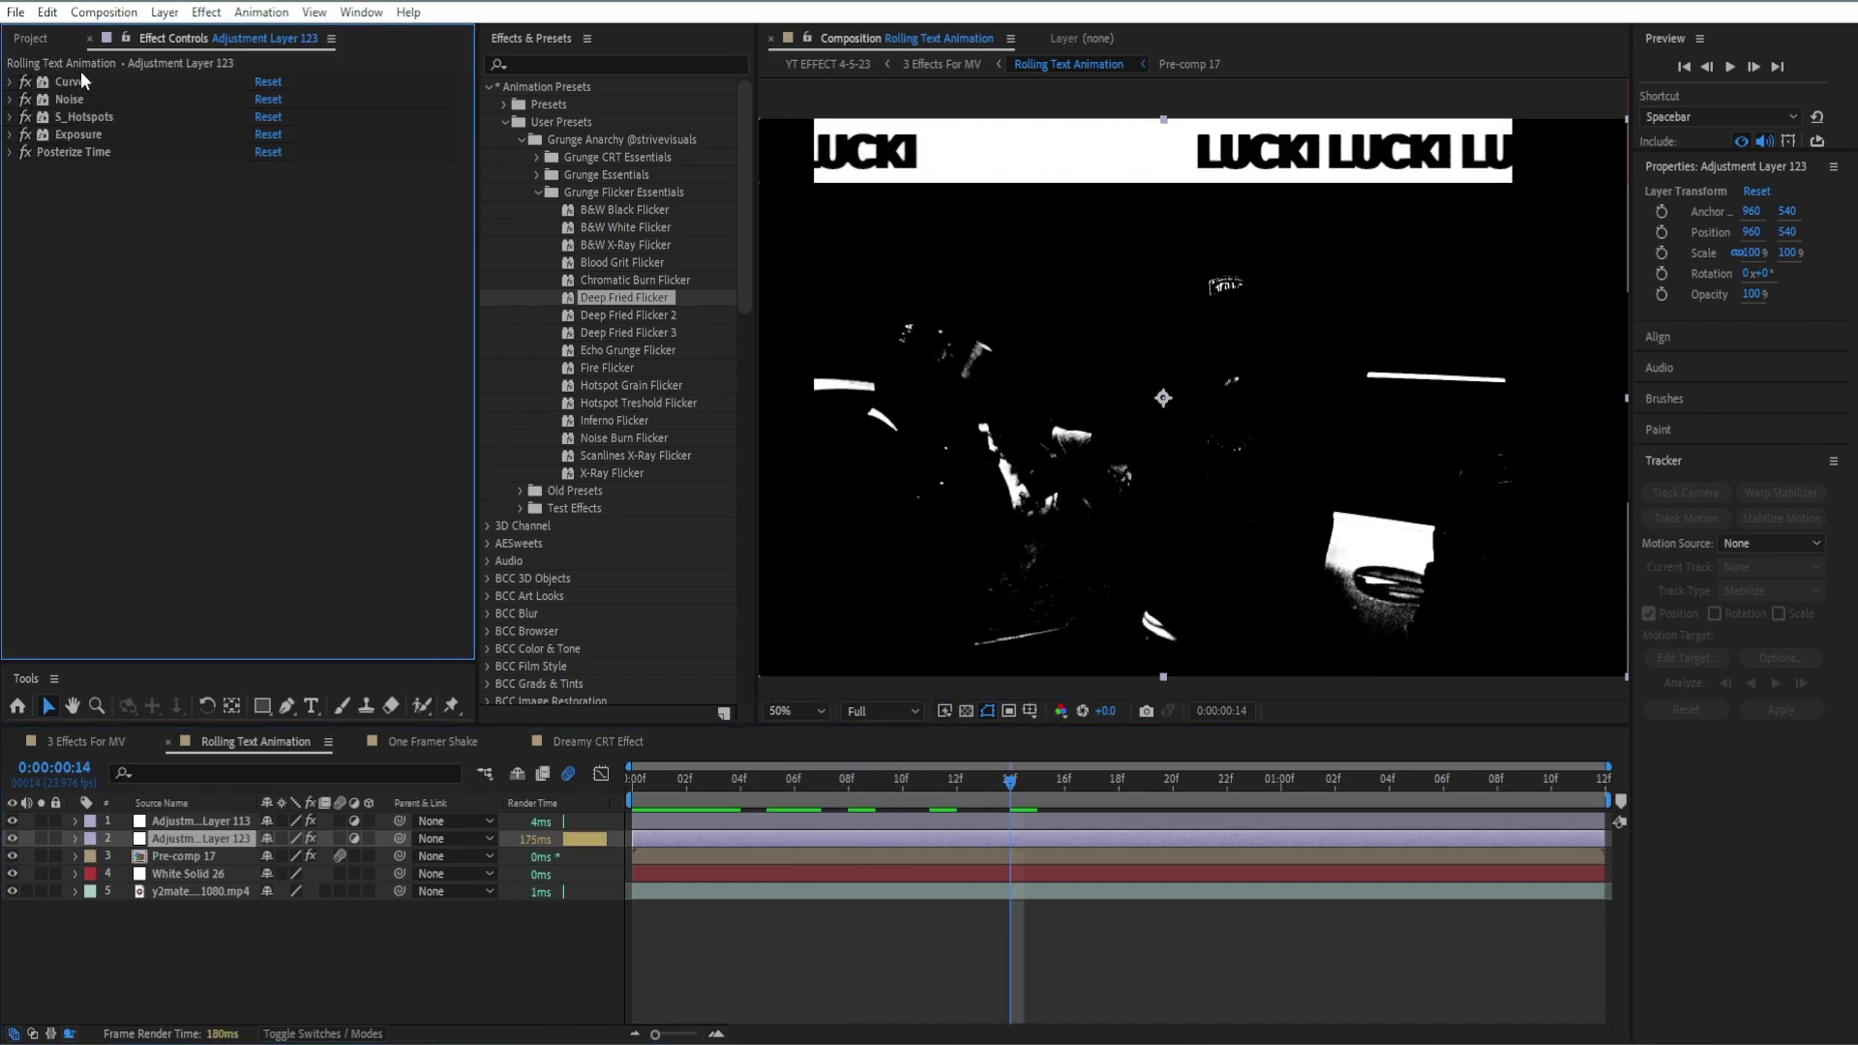
{"action": "left_click", "coordinate": [80, 74]}
{"action": "key", "text": "Delete"}
{"action": "key", "text": "space"}
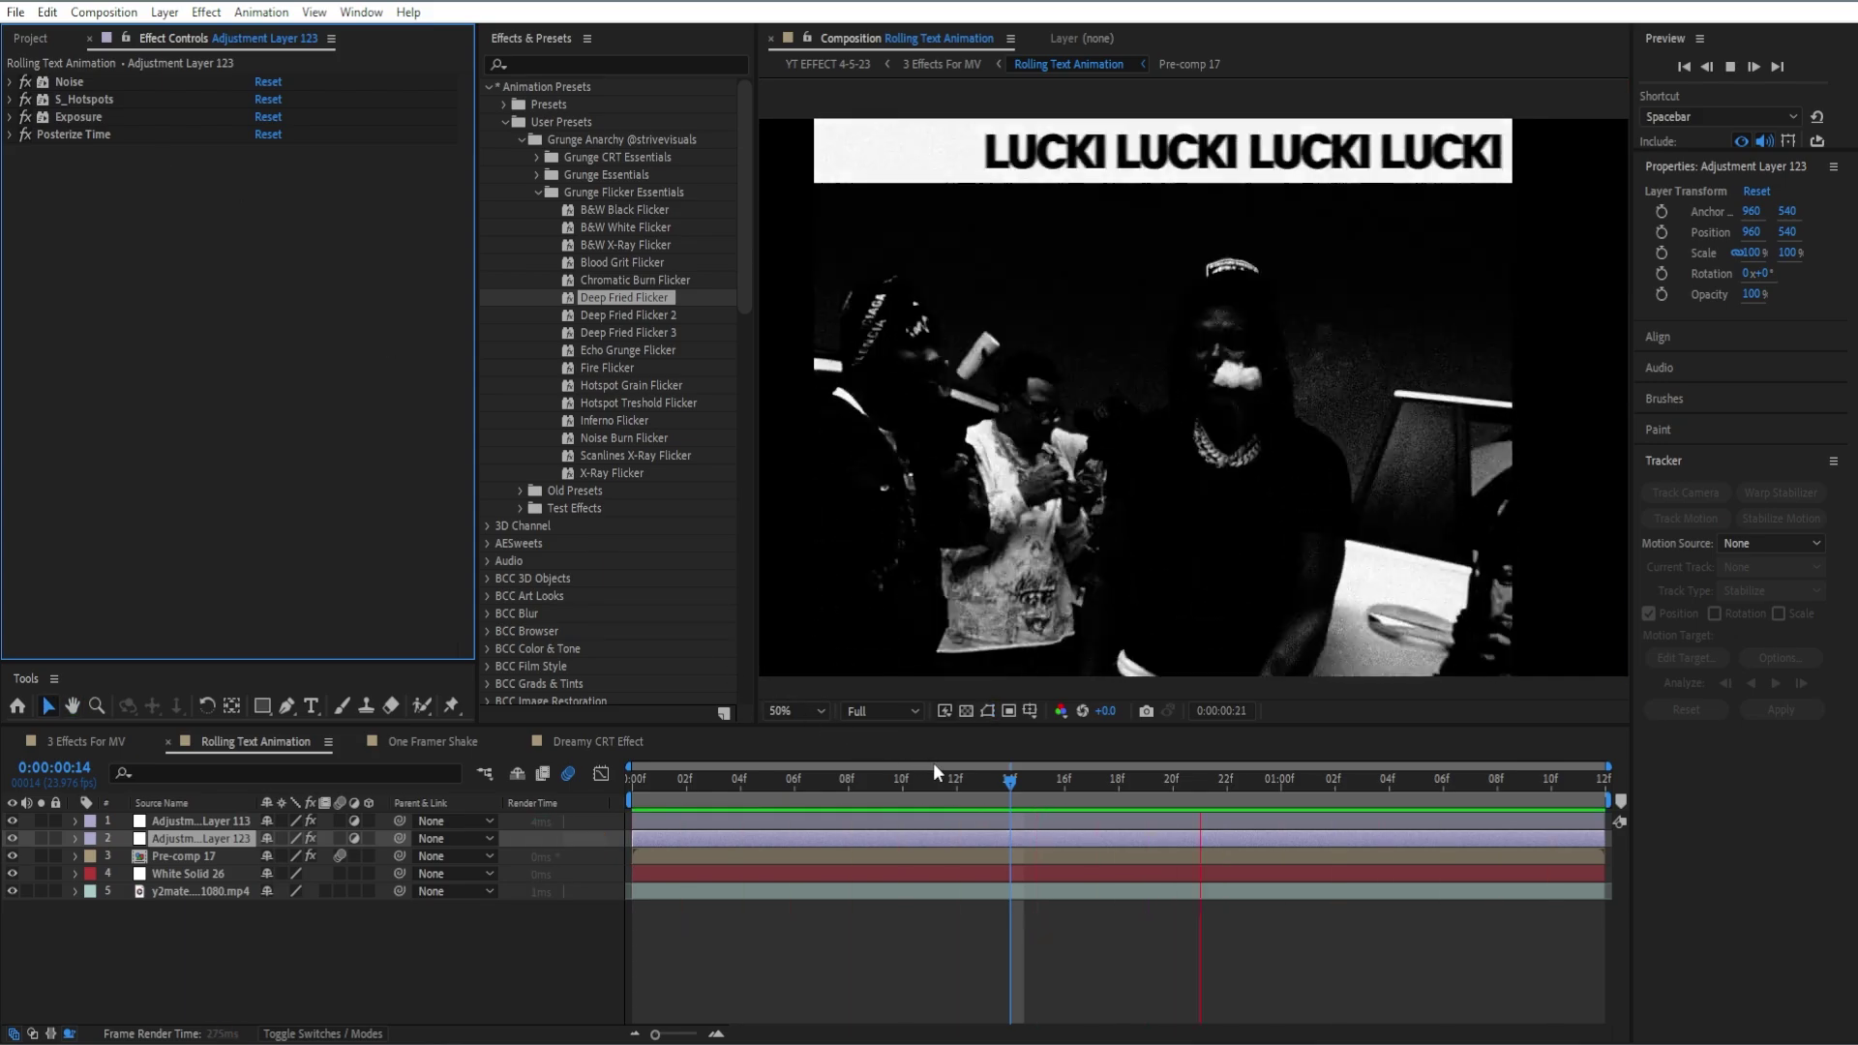
{"action": "key", "text": "space"}
Step: Reveal the Exposure keyframes of the flicker adjustment layer and preview the flicker from near the start
{"action": "key", "text": "e"}
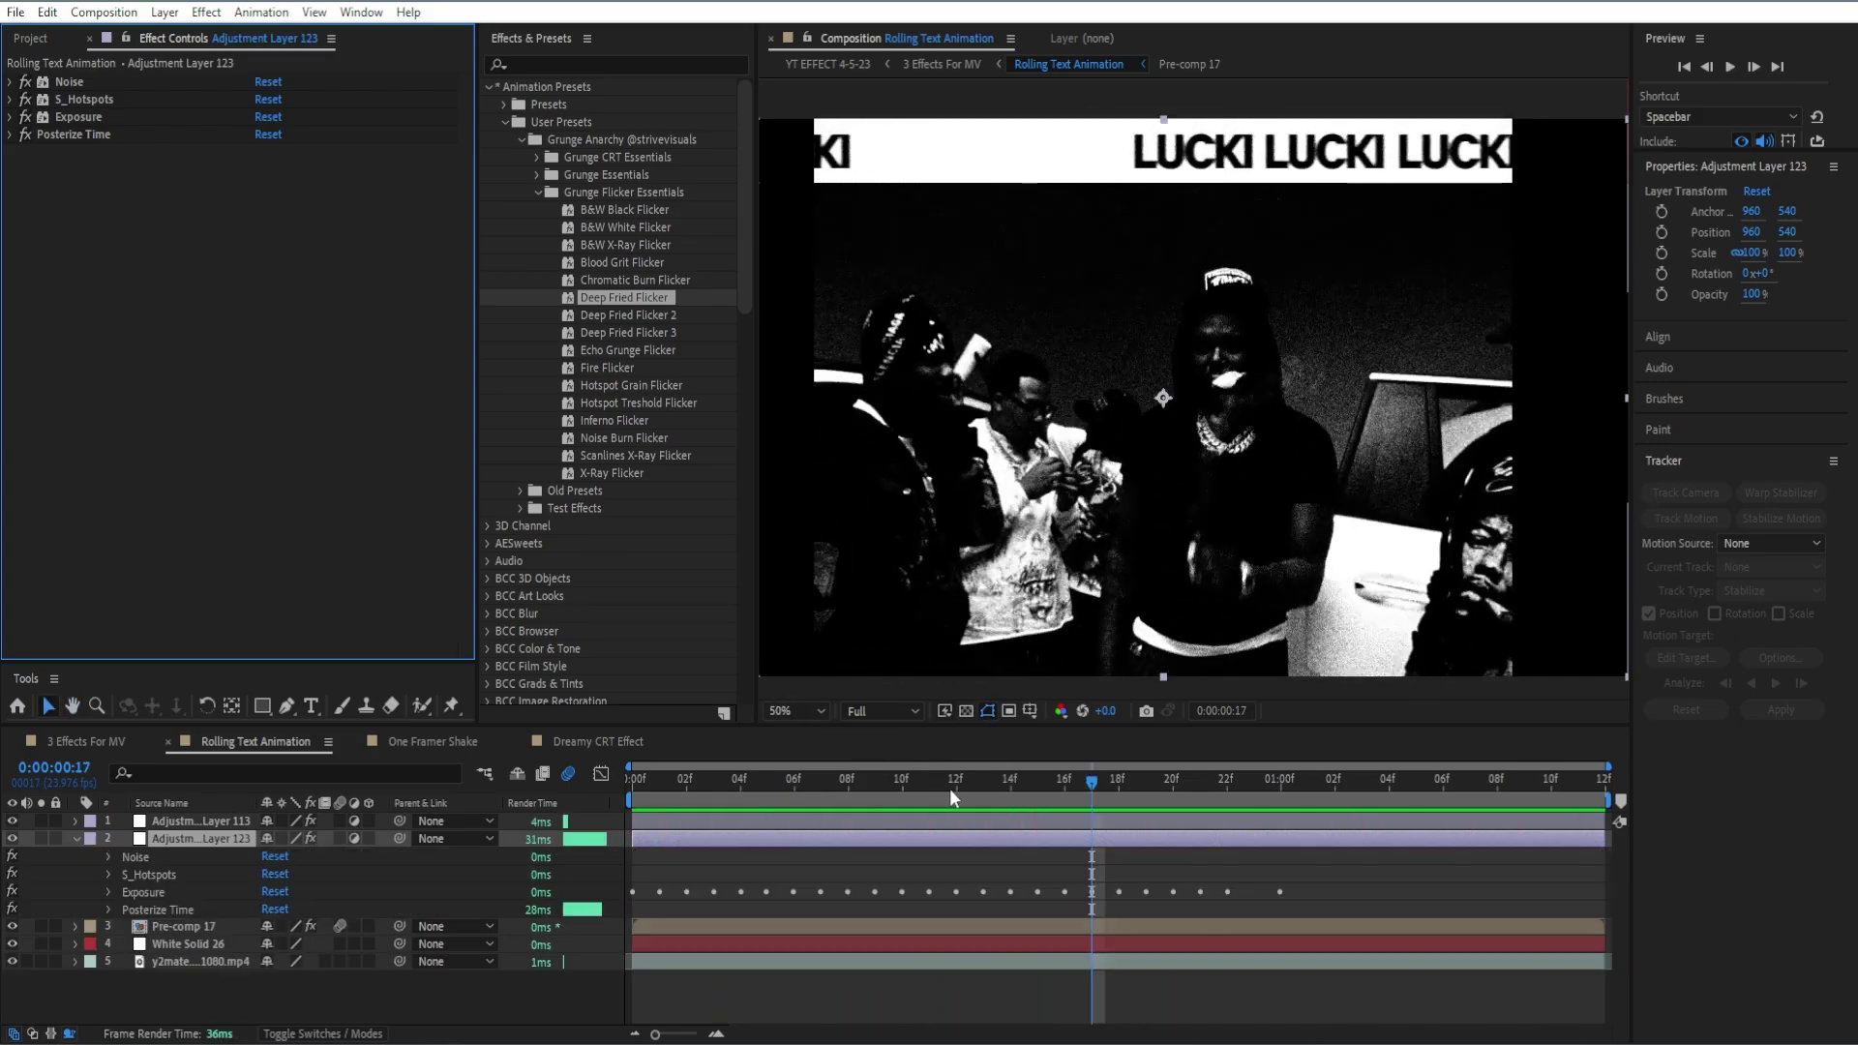
{"action": "key", "text": "u"}
{"action": "left_click", "coordinate": [671, 768]}
{"action": "key", "text": "space"}
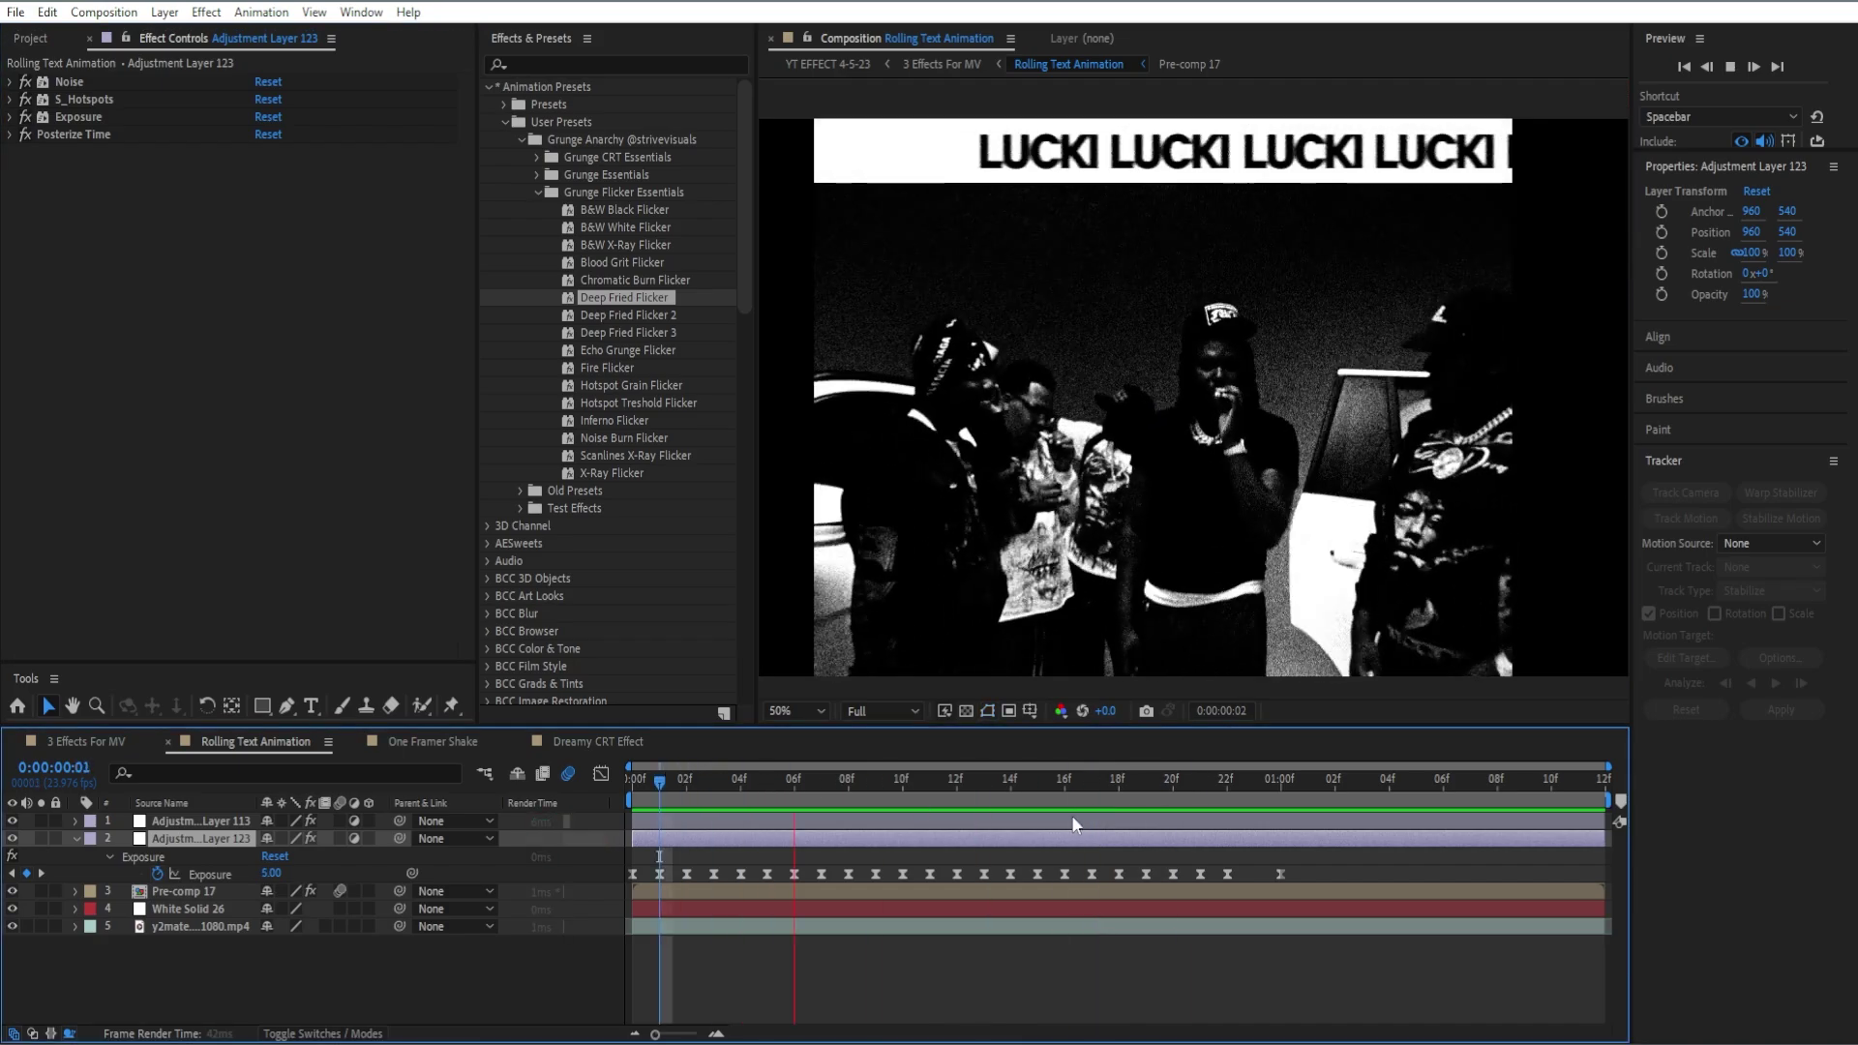
{"action": "key", "text": "space"}
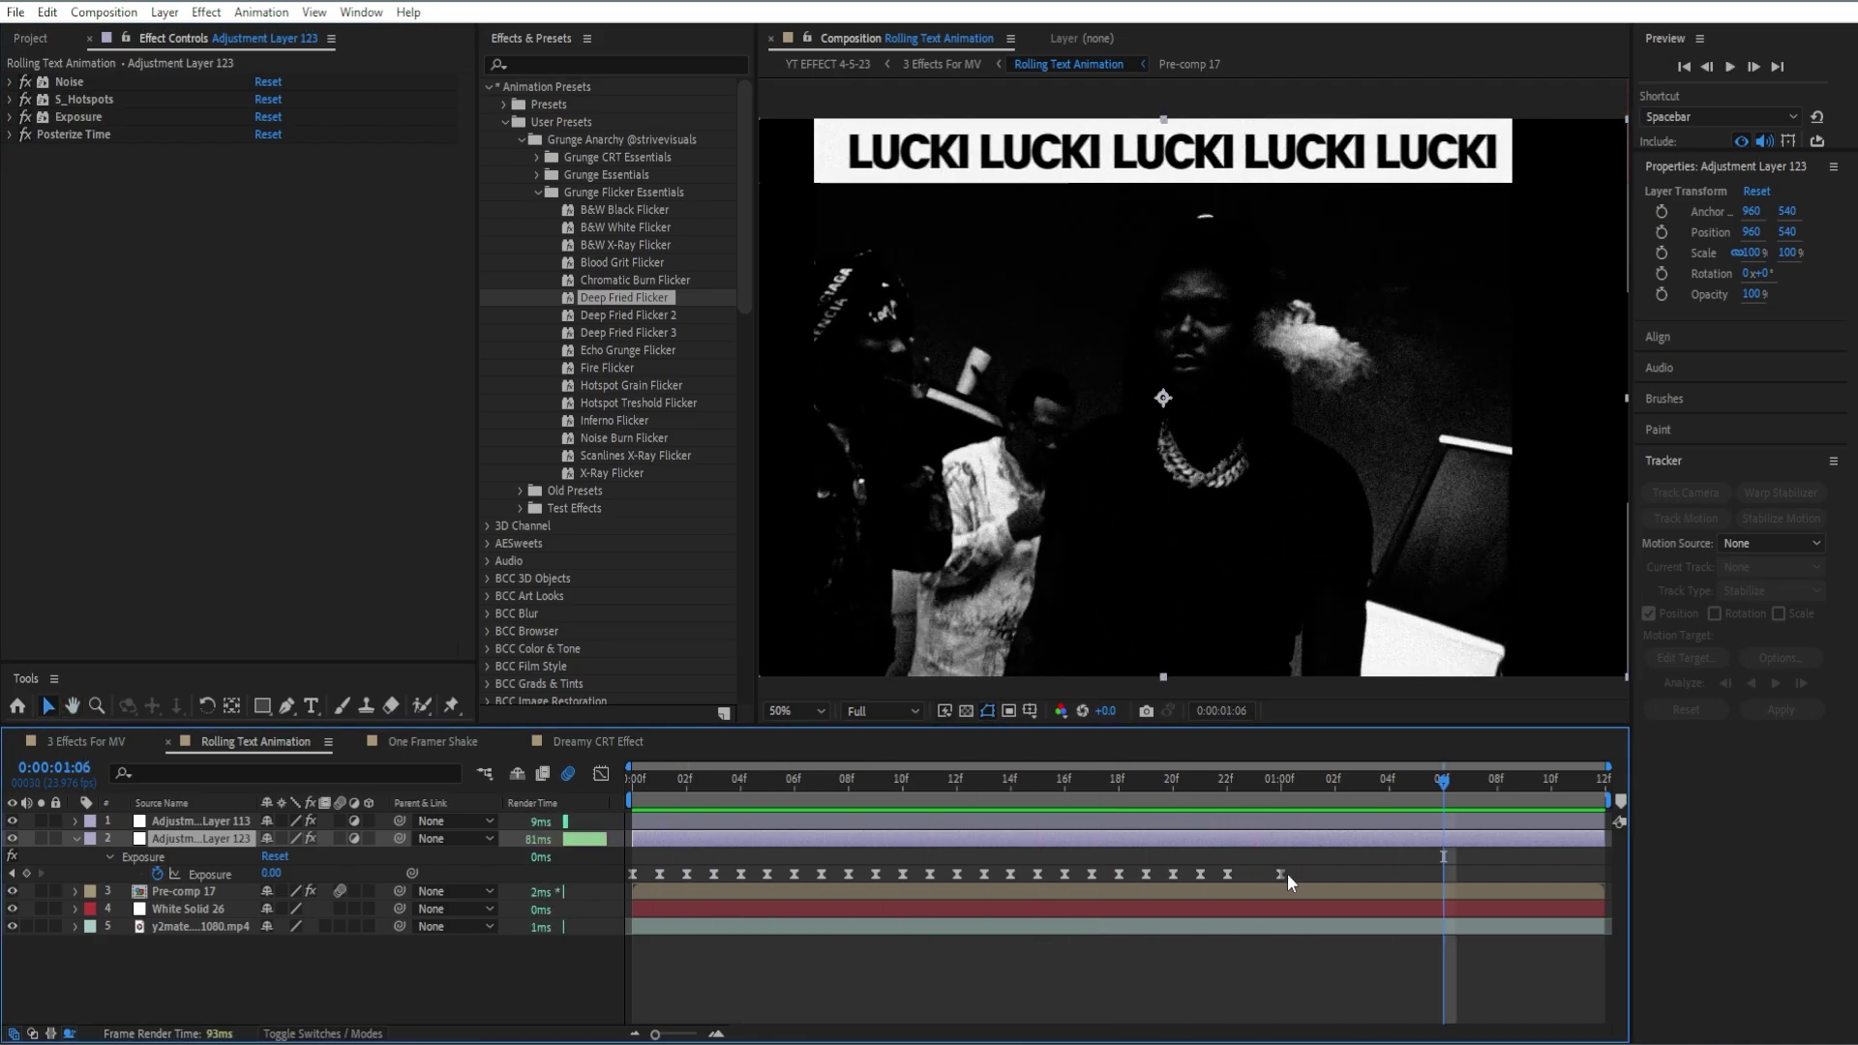
Step: Remove the stray Exposure keyframe at 0:00:01:00, duplicate the remaining keyframes starting at 0:00:00:23, and preview from the start
{"action": "left_click_drag", "start_coordinate": [1279, 874], "coordinate": [651, 881]}
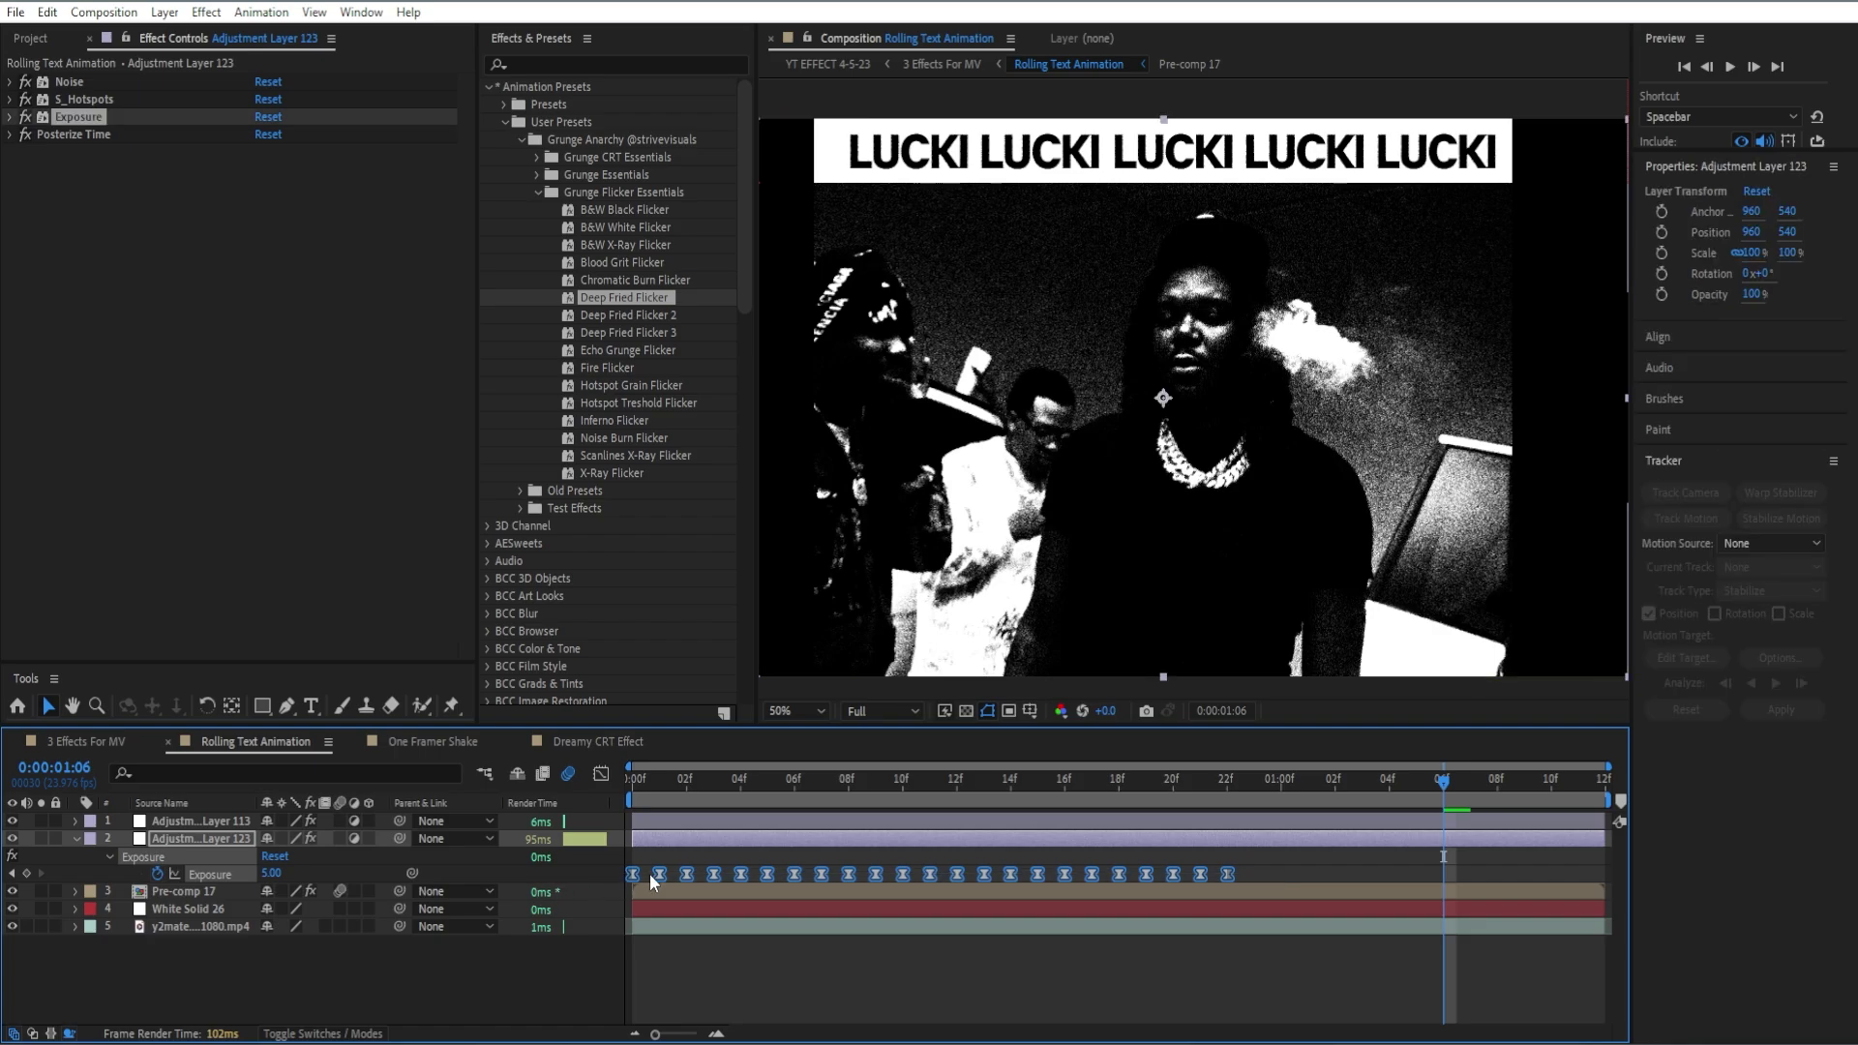
{"action": "left_click", "coordinate": [1244, 780]}
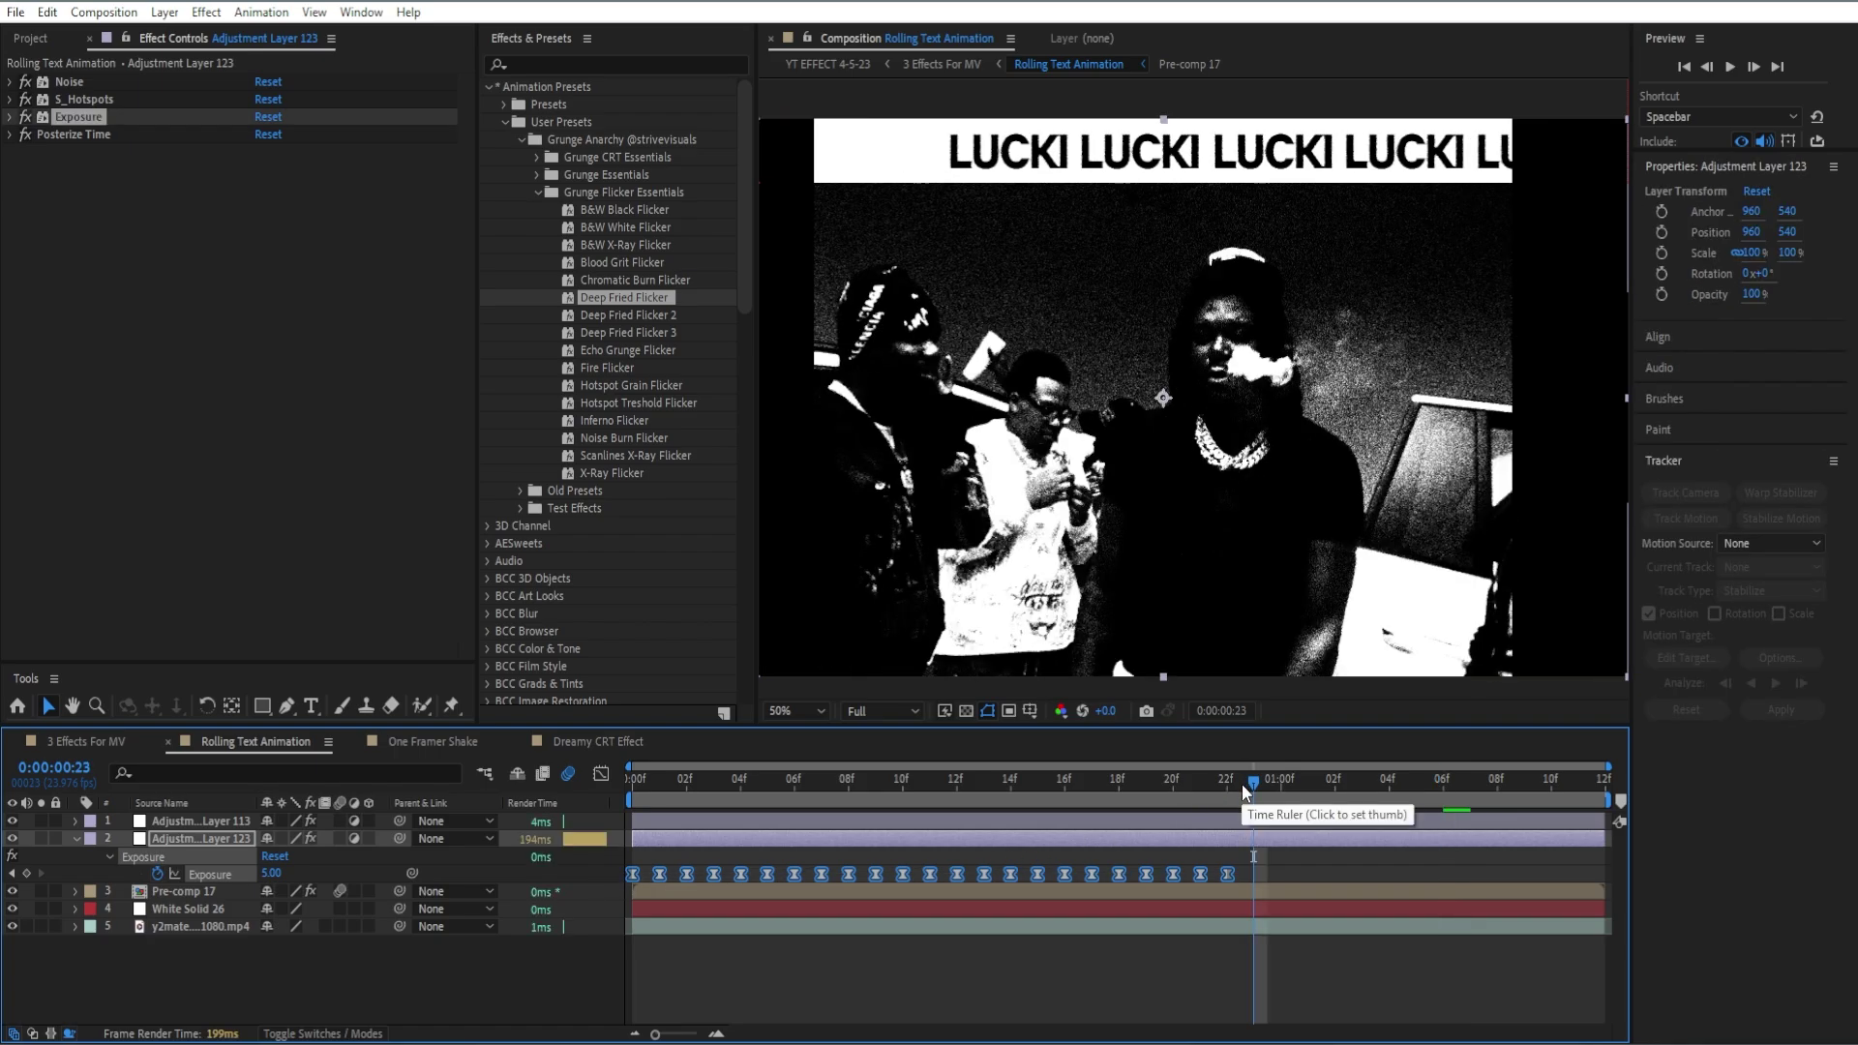
{"action": "key", "text": "ctrl+c"}
{"action": "key", "text": "ctrl+v"}
{"action": "key", "text": "Home"}
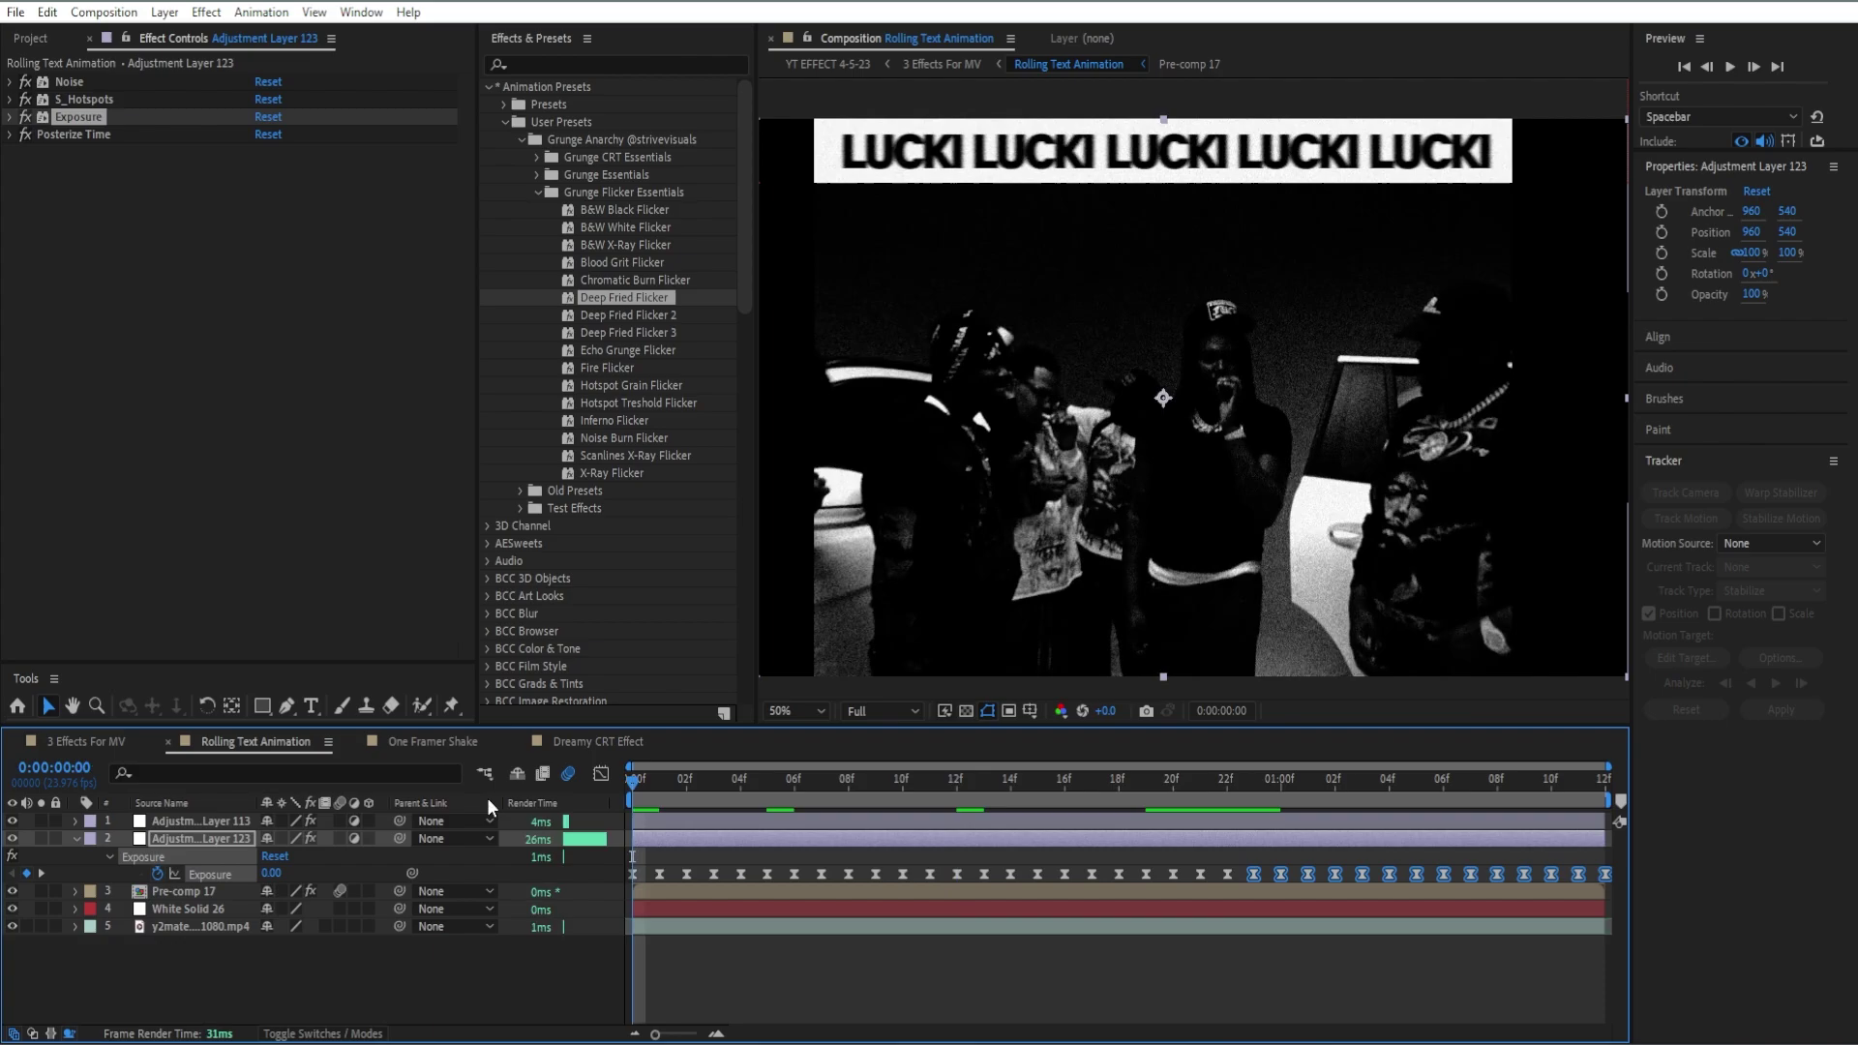
{"action": "key", "text": "space"}
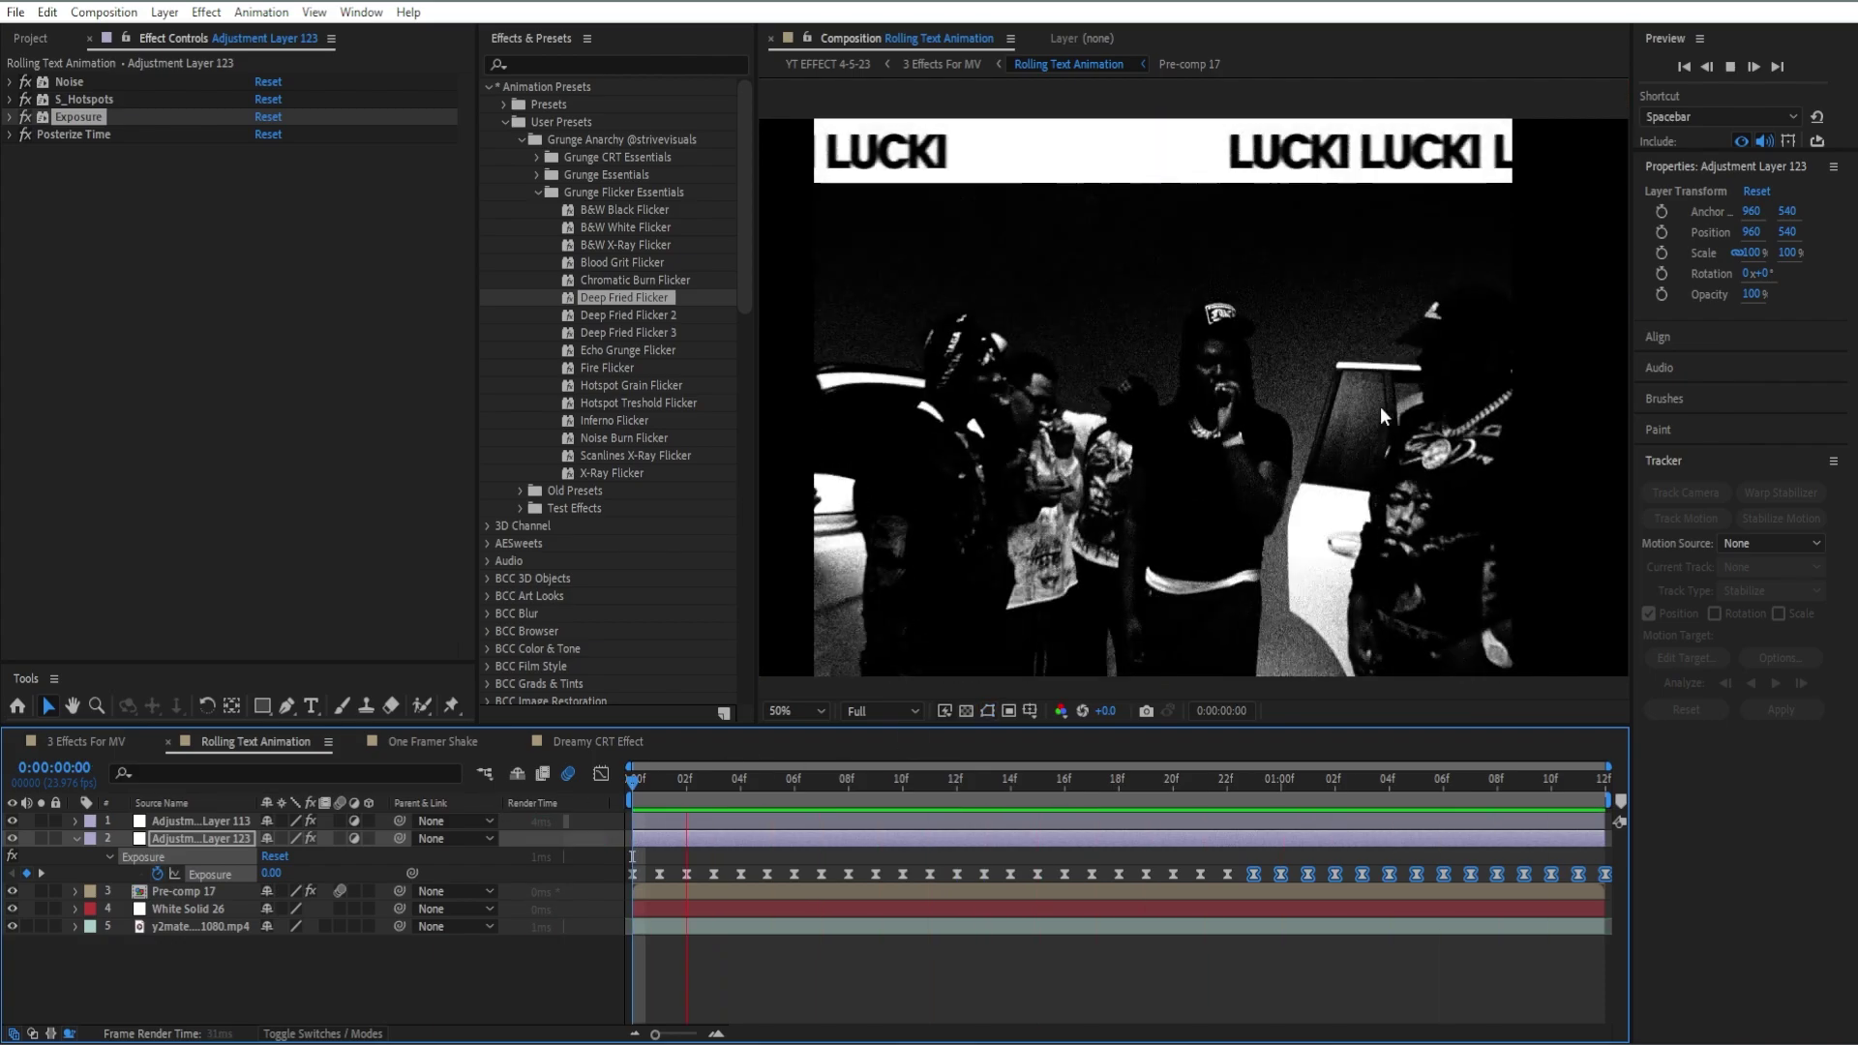
Step: Compare the animation with the flicker adjustment layer hidden and with it turned back on
{"action": "key", "text": "ctrl+shift+a"}
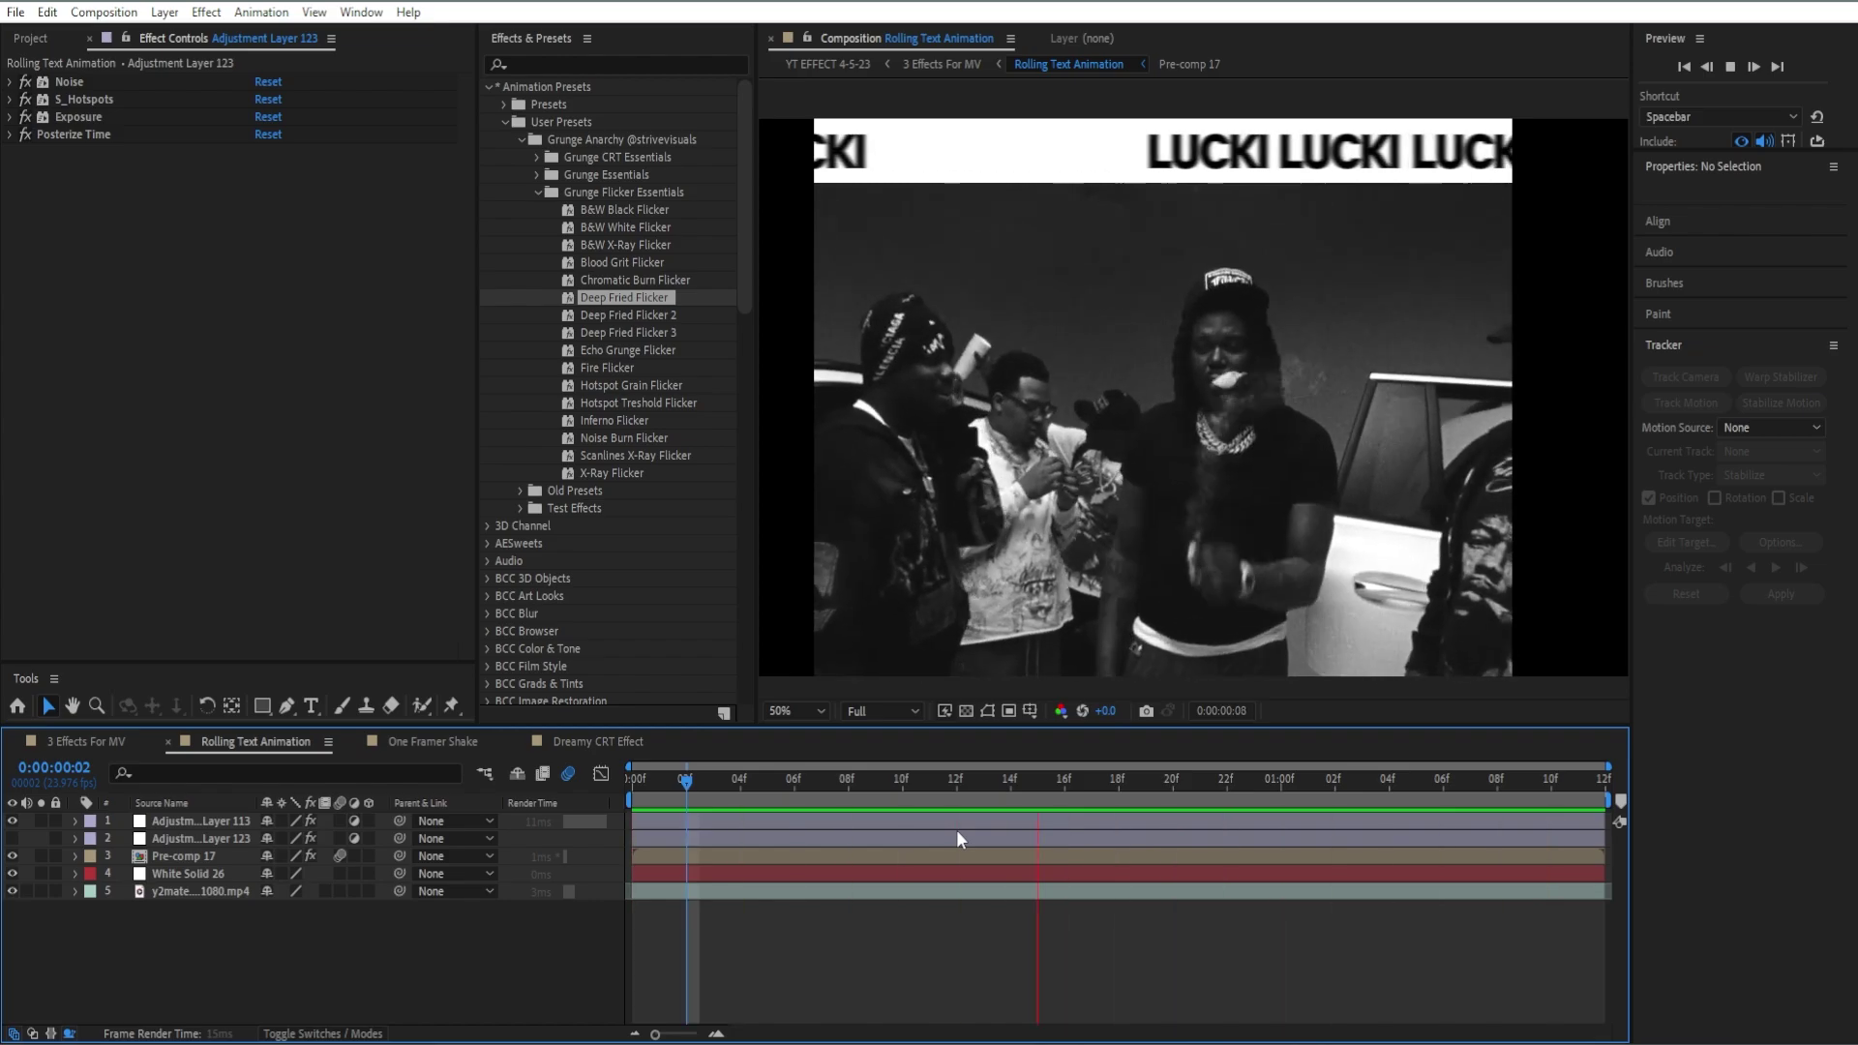
{"action": "key", "text": "space"}
{"action": "left_click", "coordinate": [808, 838]}
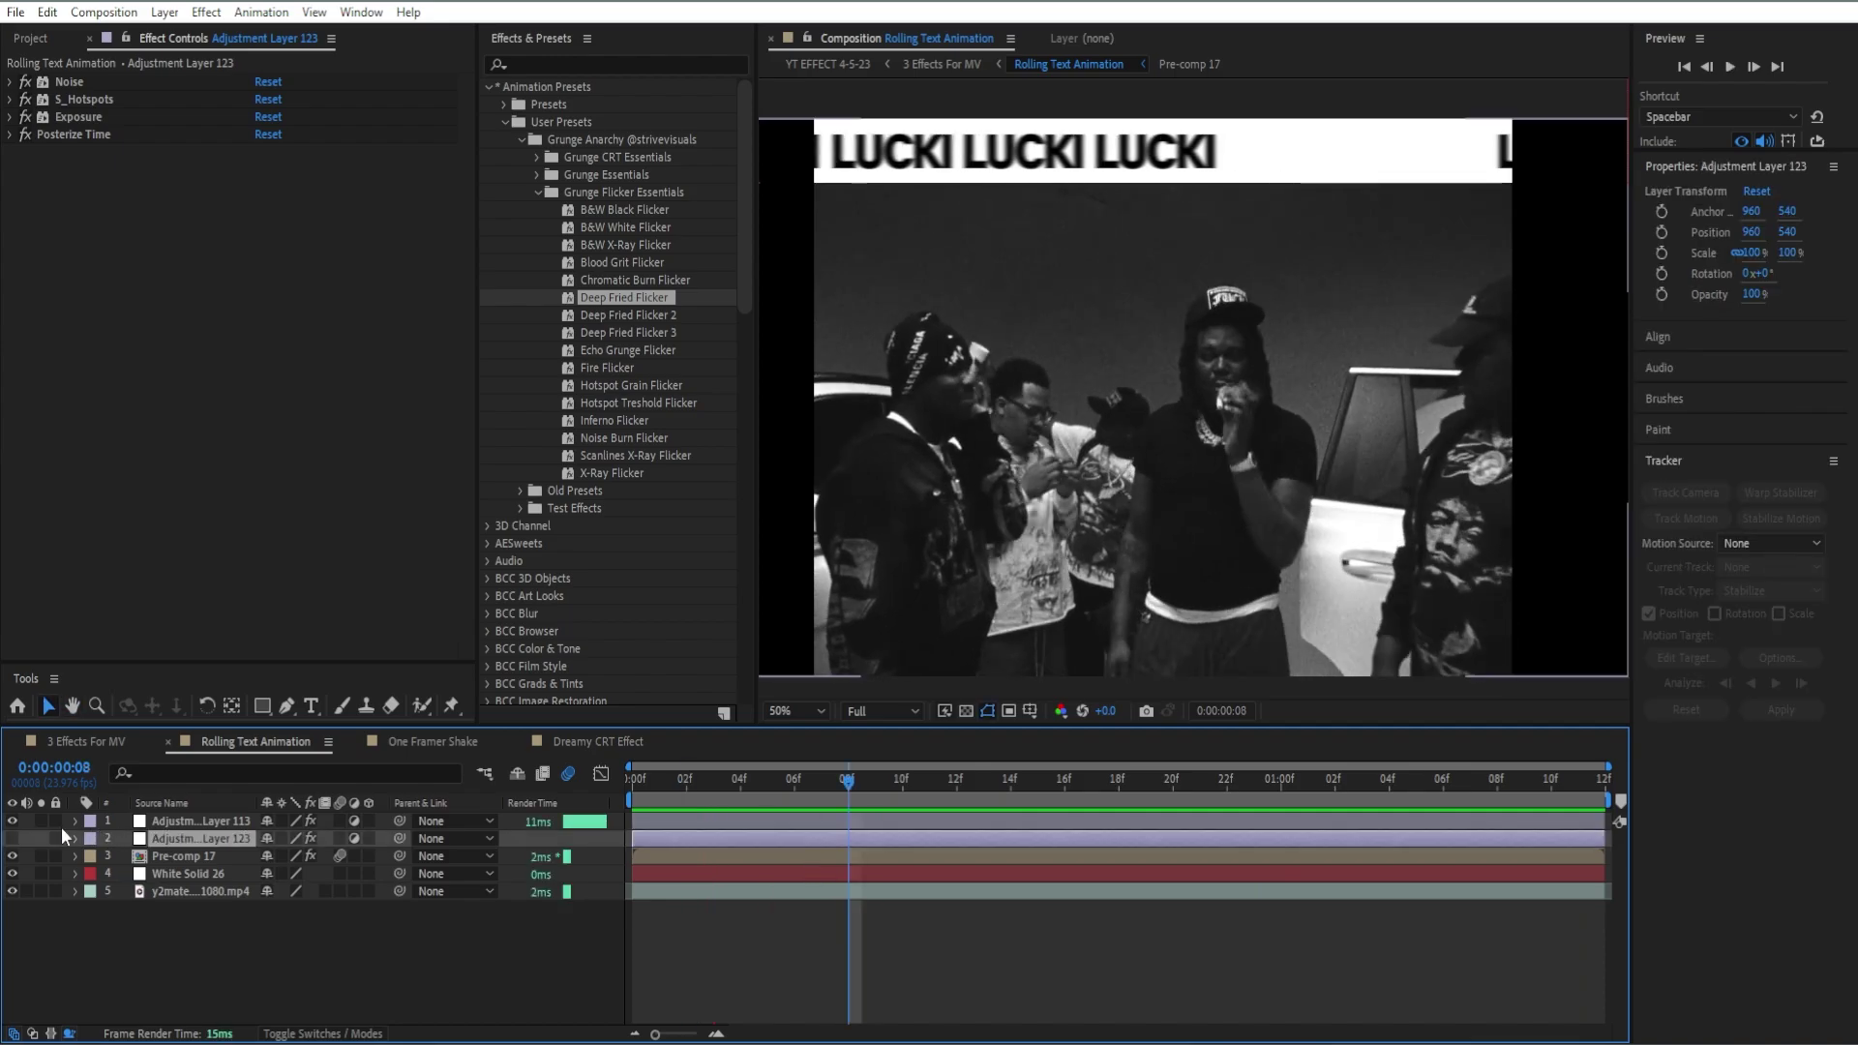
{"action": "left_click", "coordinate": [14, 839]}
{"action": "key", "text": "space"}
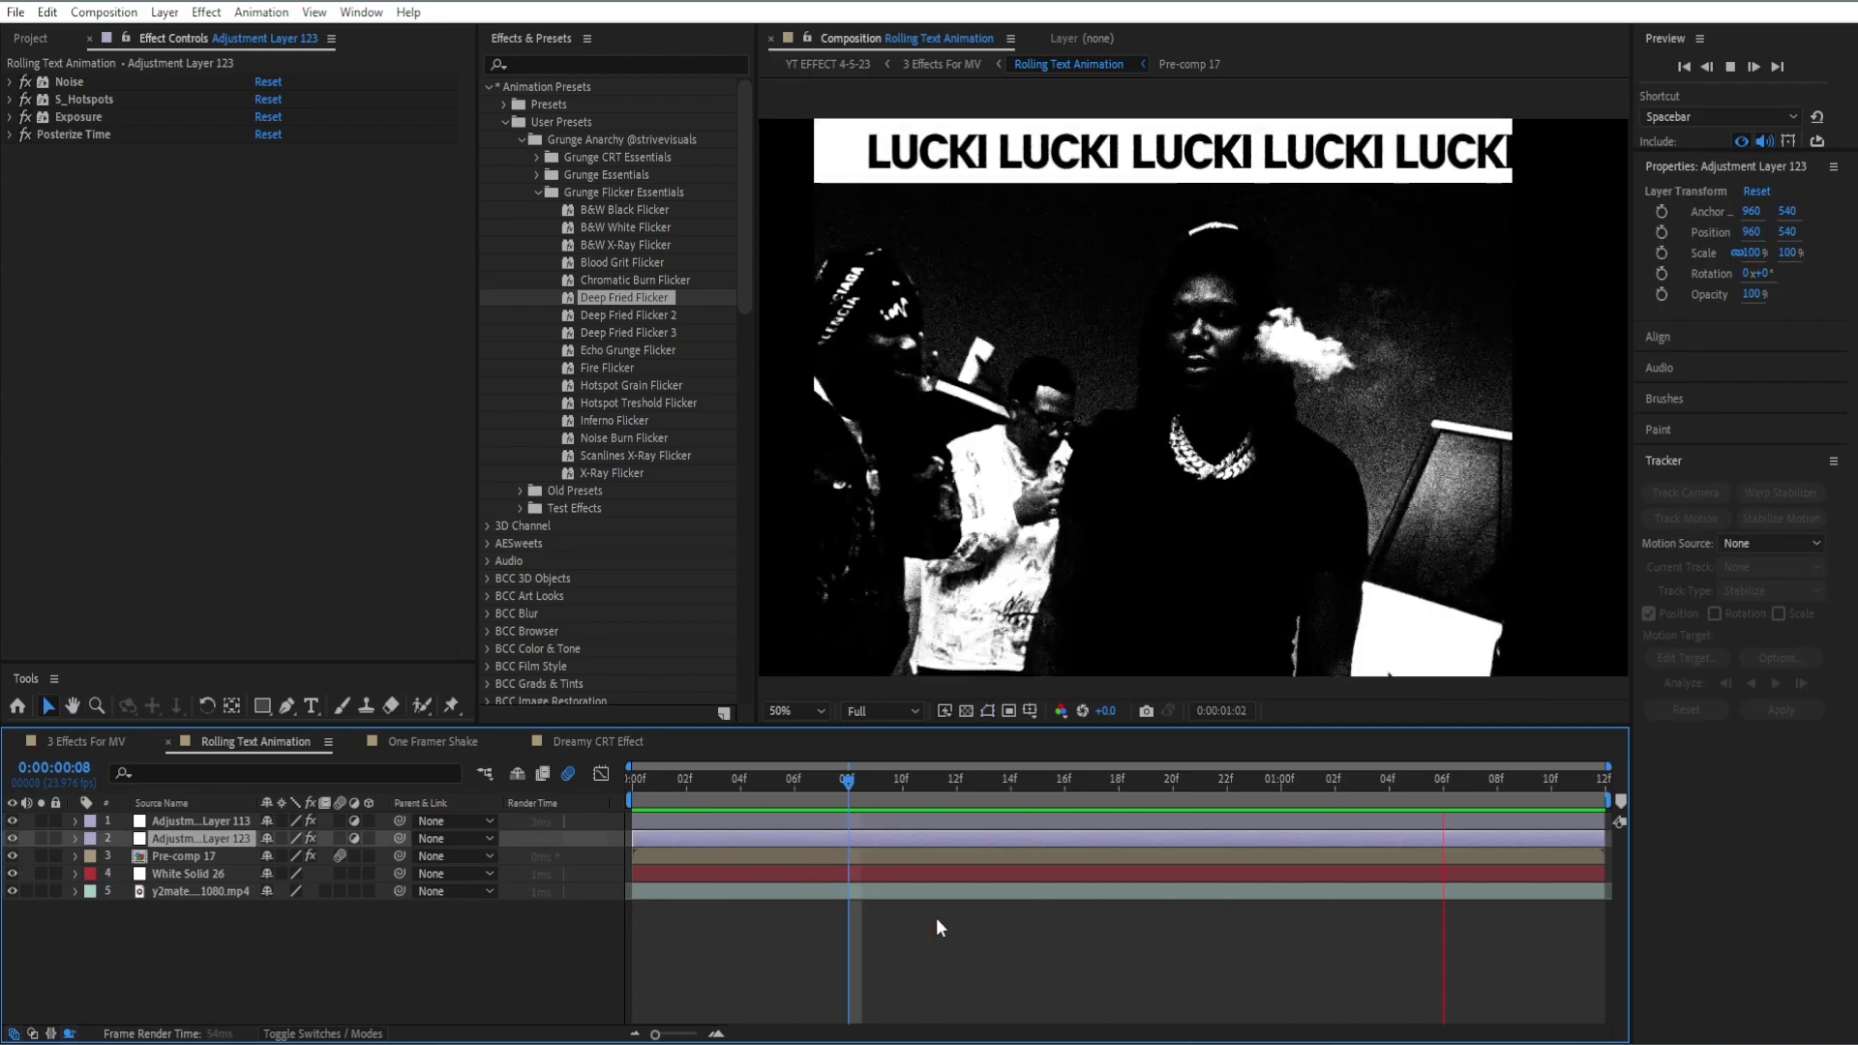
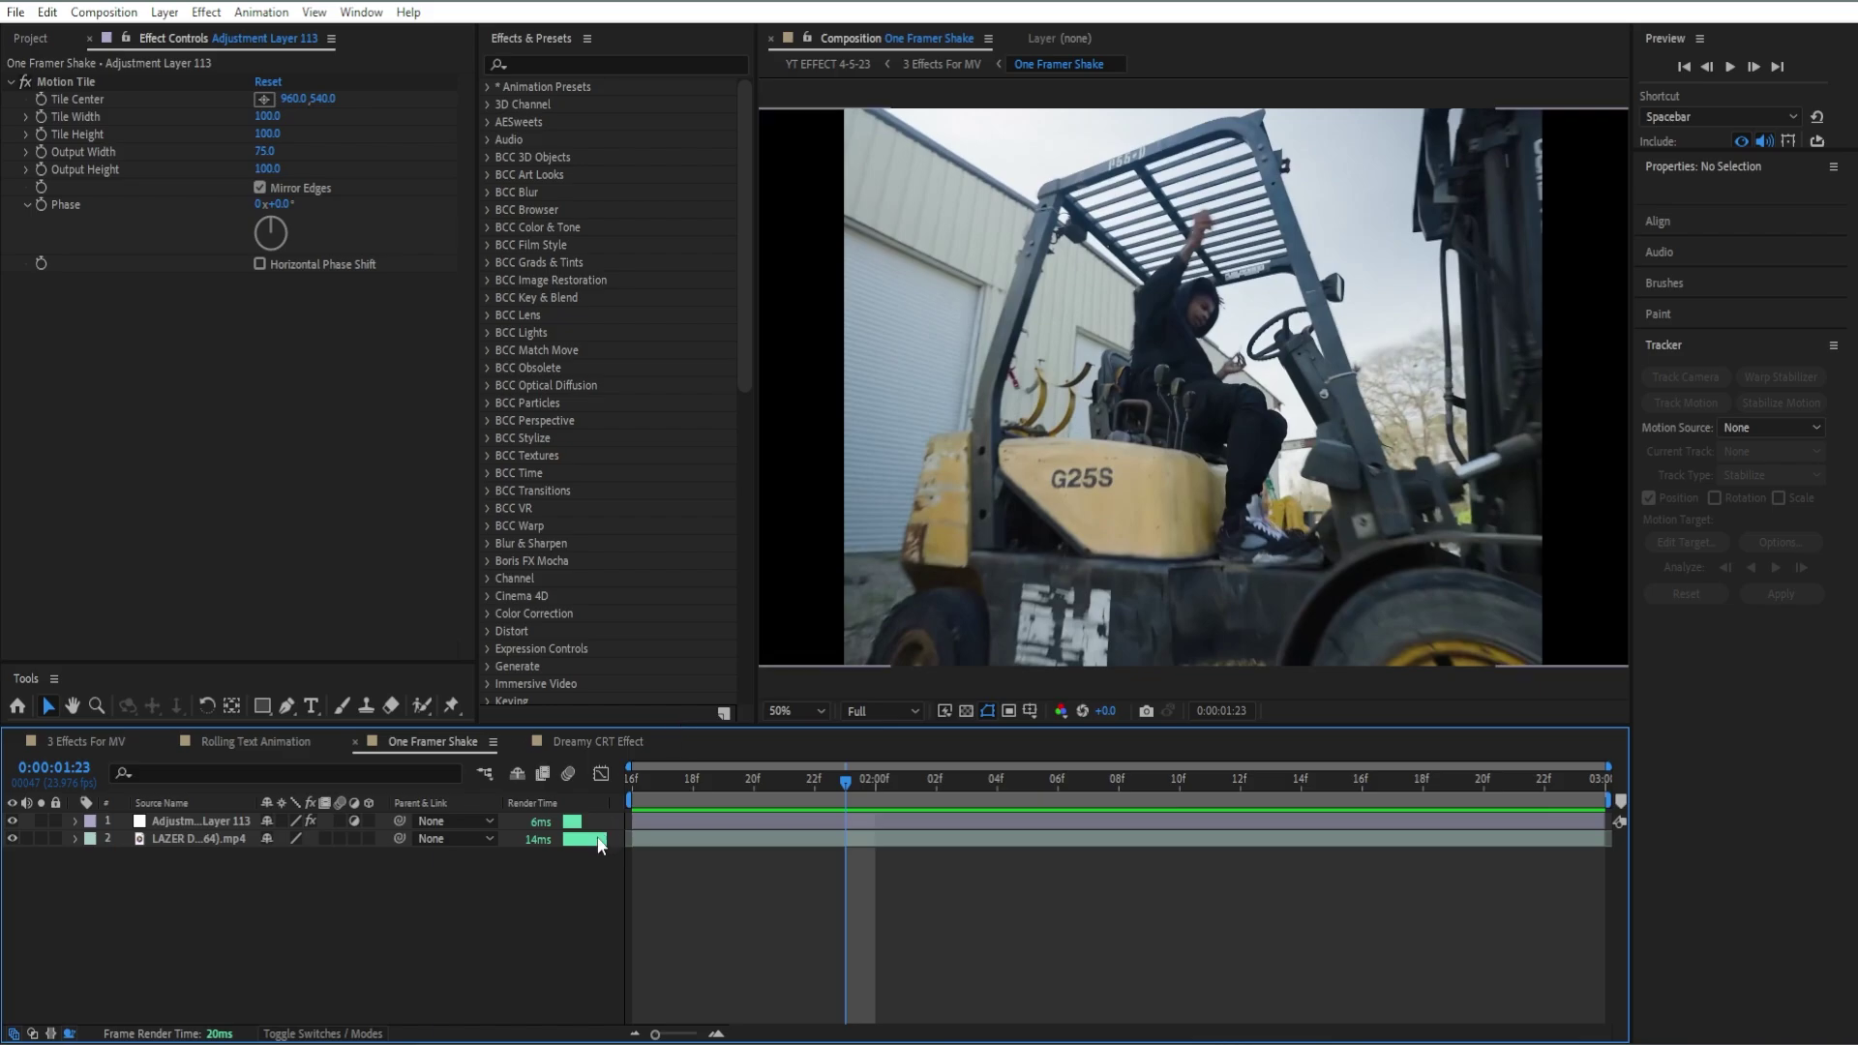
Step: Add an adjustment layer with the Invert effect to the One Framer Shake composition and place it below the existing adjustment layer
{"action": "right_click", "coordinate": [539, 906]}
{"action": "mouse_move", "coordinate": [678, 650]}
{"action": "left_click", "coordinate": [857, 822]}
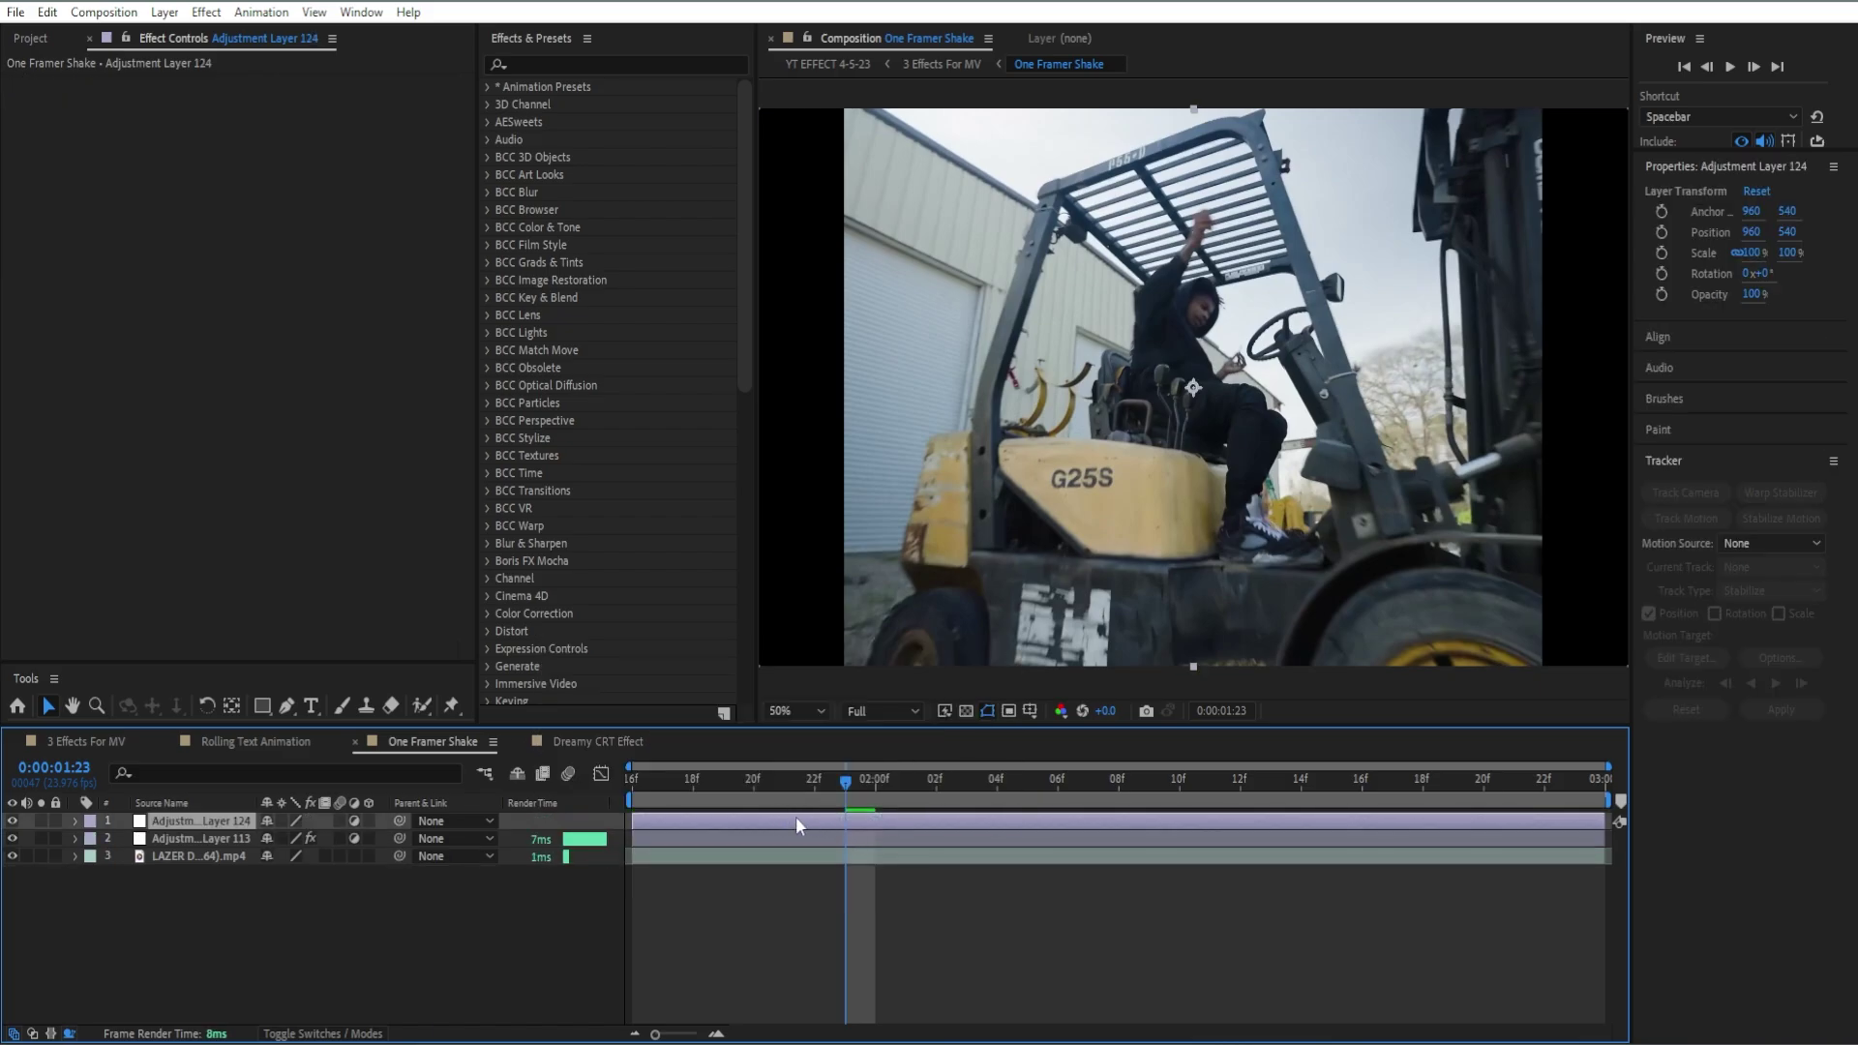
{"action": "left_click", "coordinate": [677, 64]}
{"action": "type", "text": "inv"}
{"action": "left_click_drag", "start_coordinate": [13, 226], "coordinate": [14, 227]}
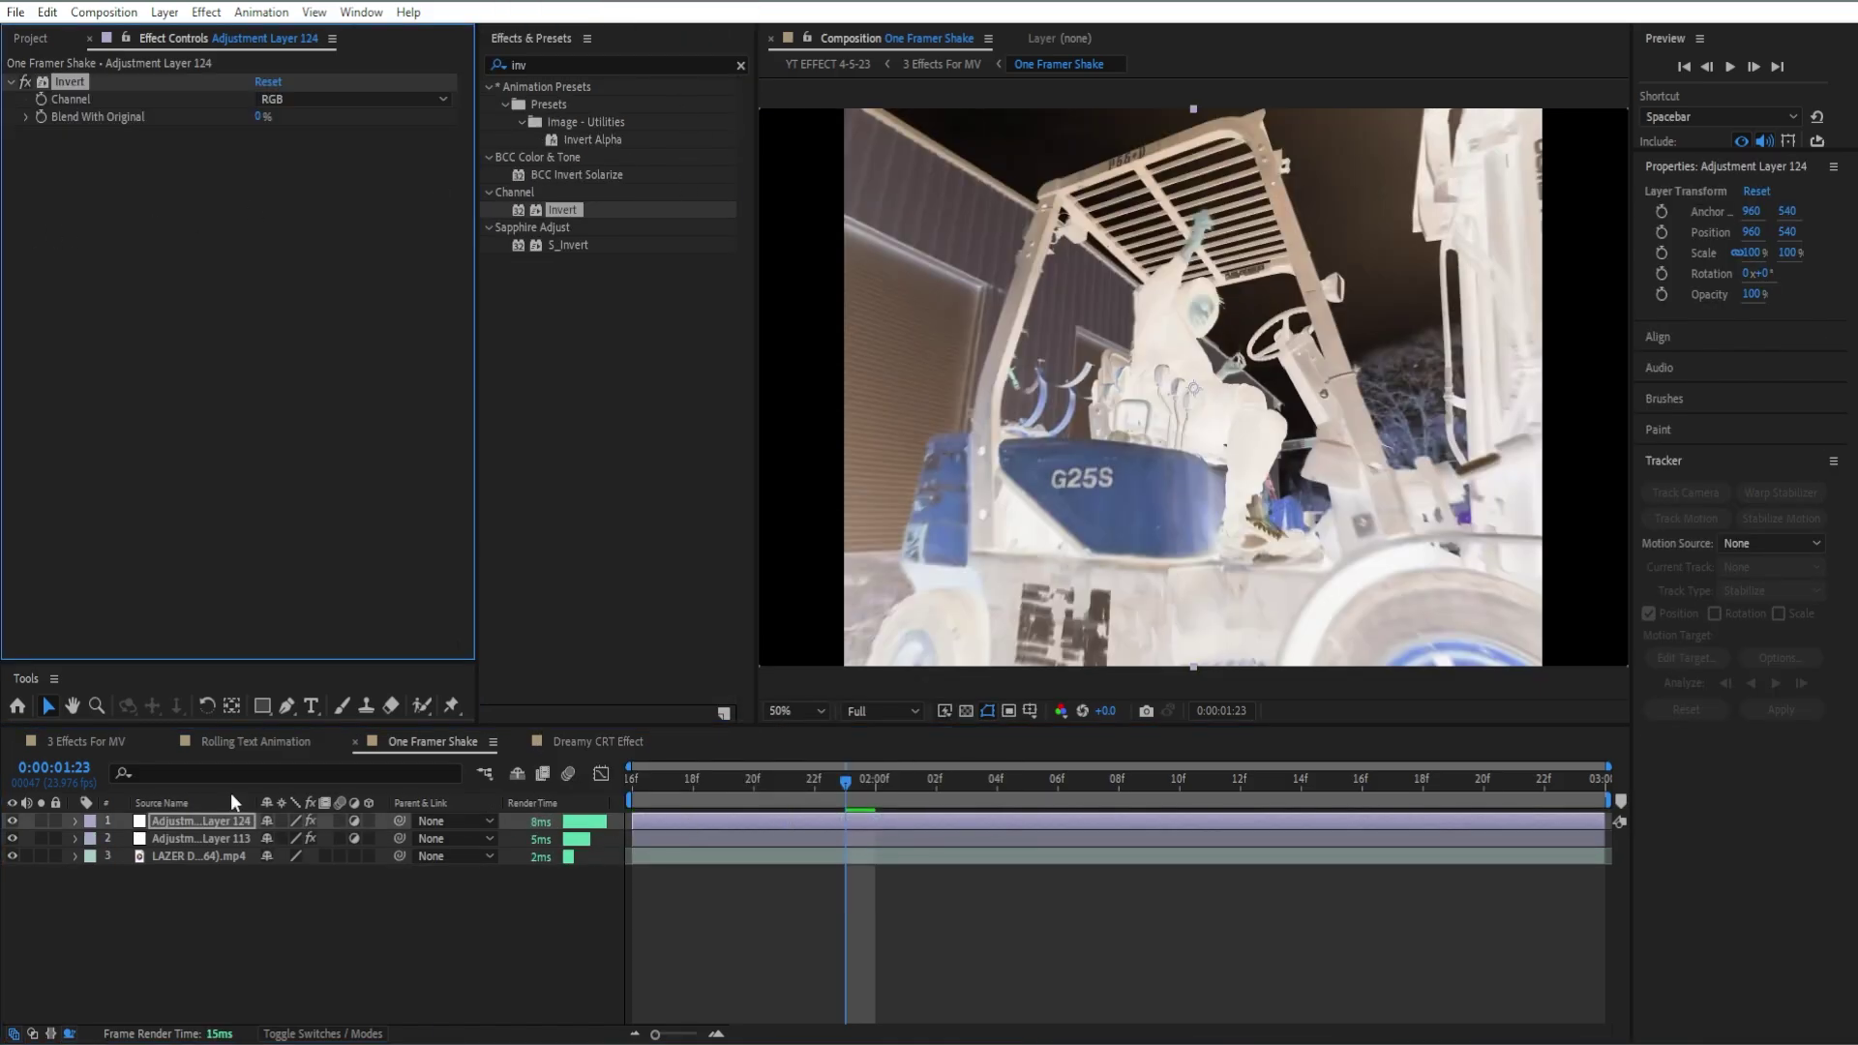
{"action": "left_click_drag", "start_coordinate": [205, 821], "coordinate": [195, 847]}
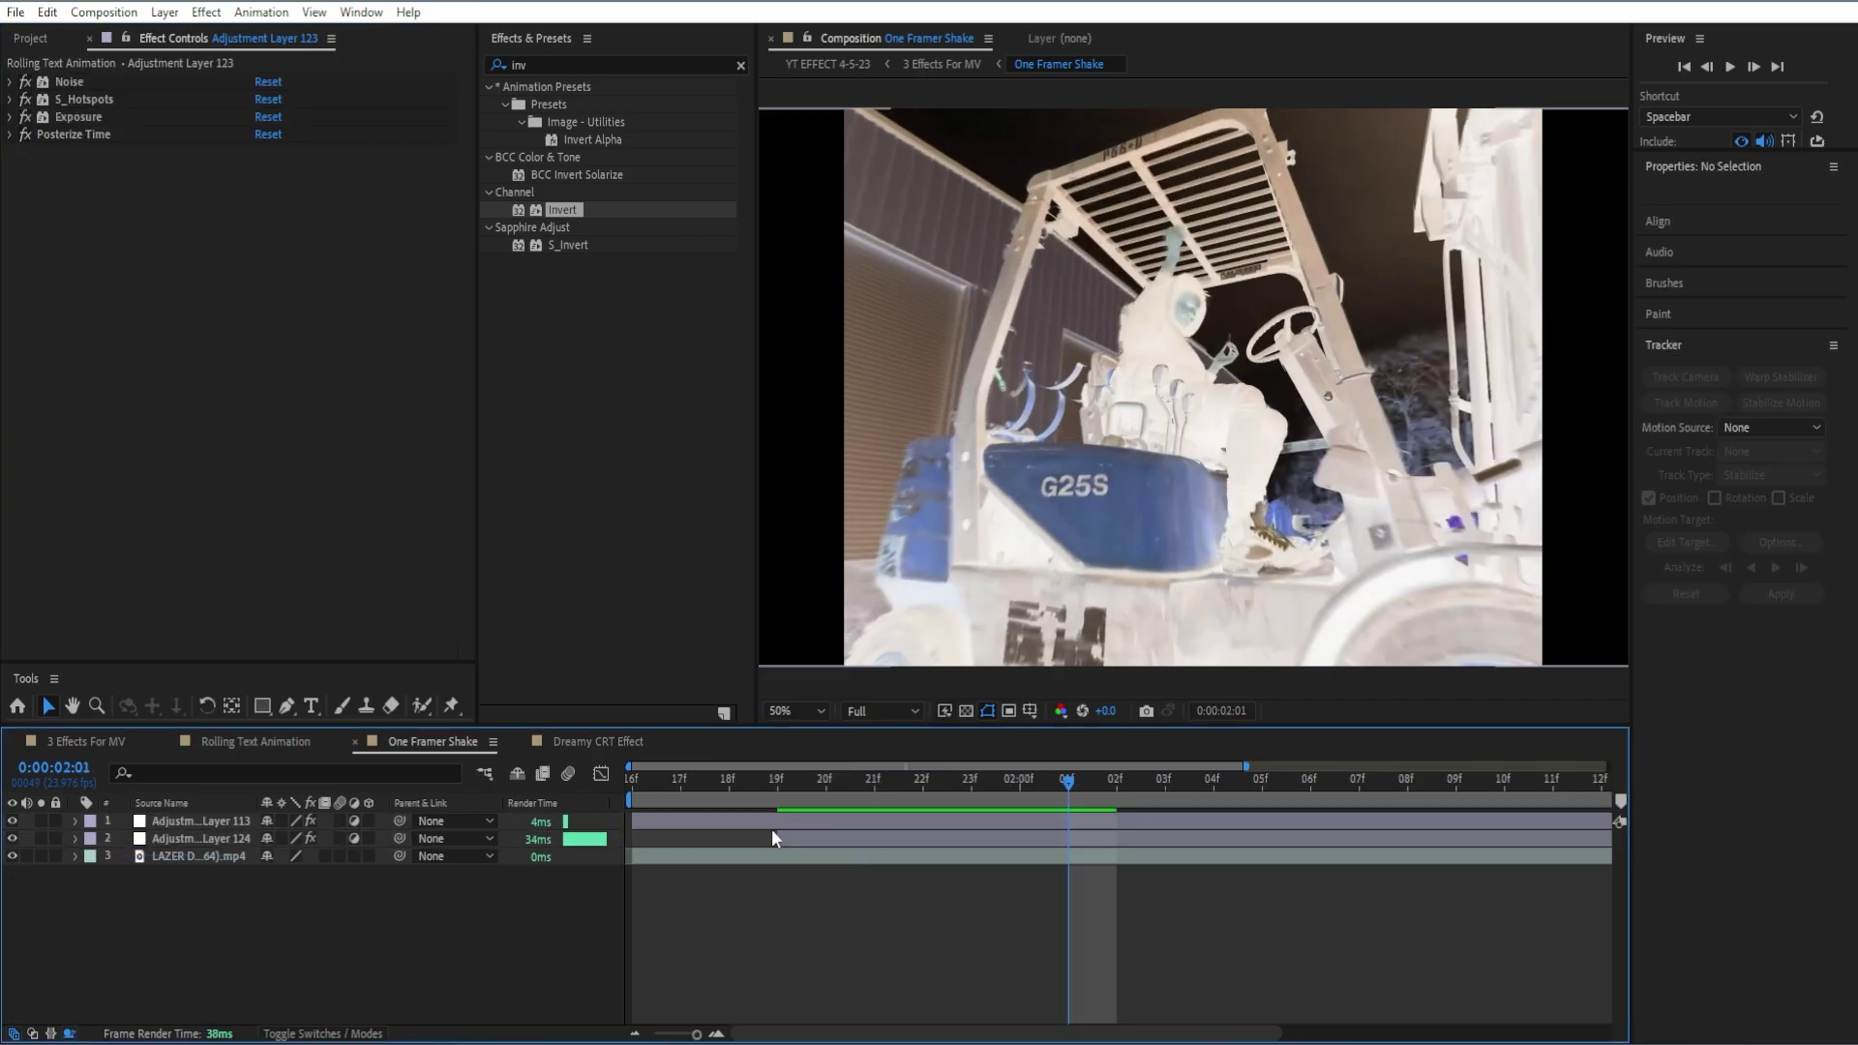
Step: Cut the Invert adjustment layer into two one-frame pieces, at 0:00:02:01 and 0:00:02:02
{"action": "left_click_drag", "start_coordinate": [877, 855], "coordinate": [1069, 839]}
{"action": "key", "text": "Page_Down"}
{"action": "key", "text": "ctrl+shift+d"}
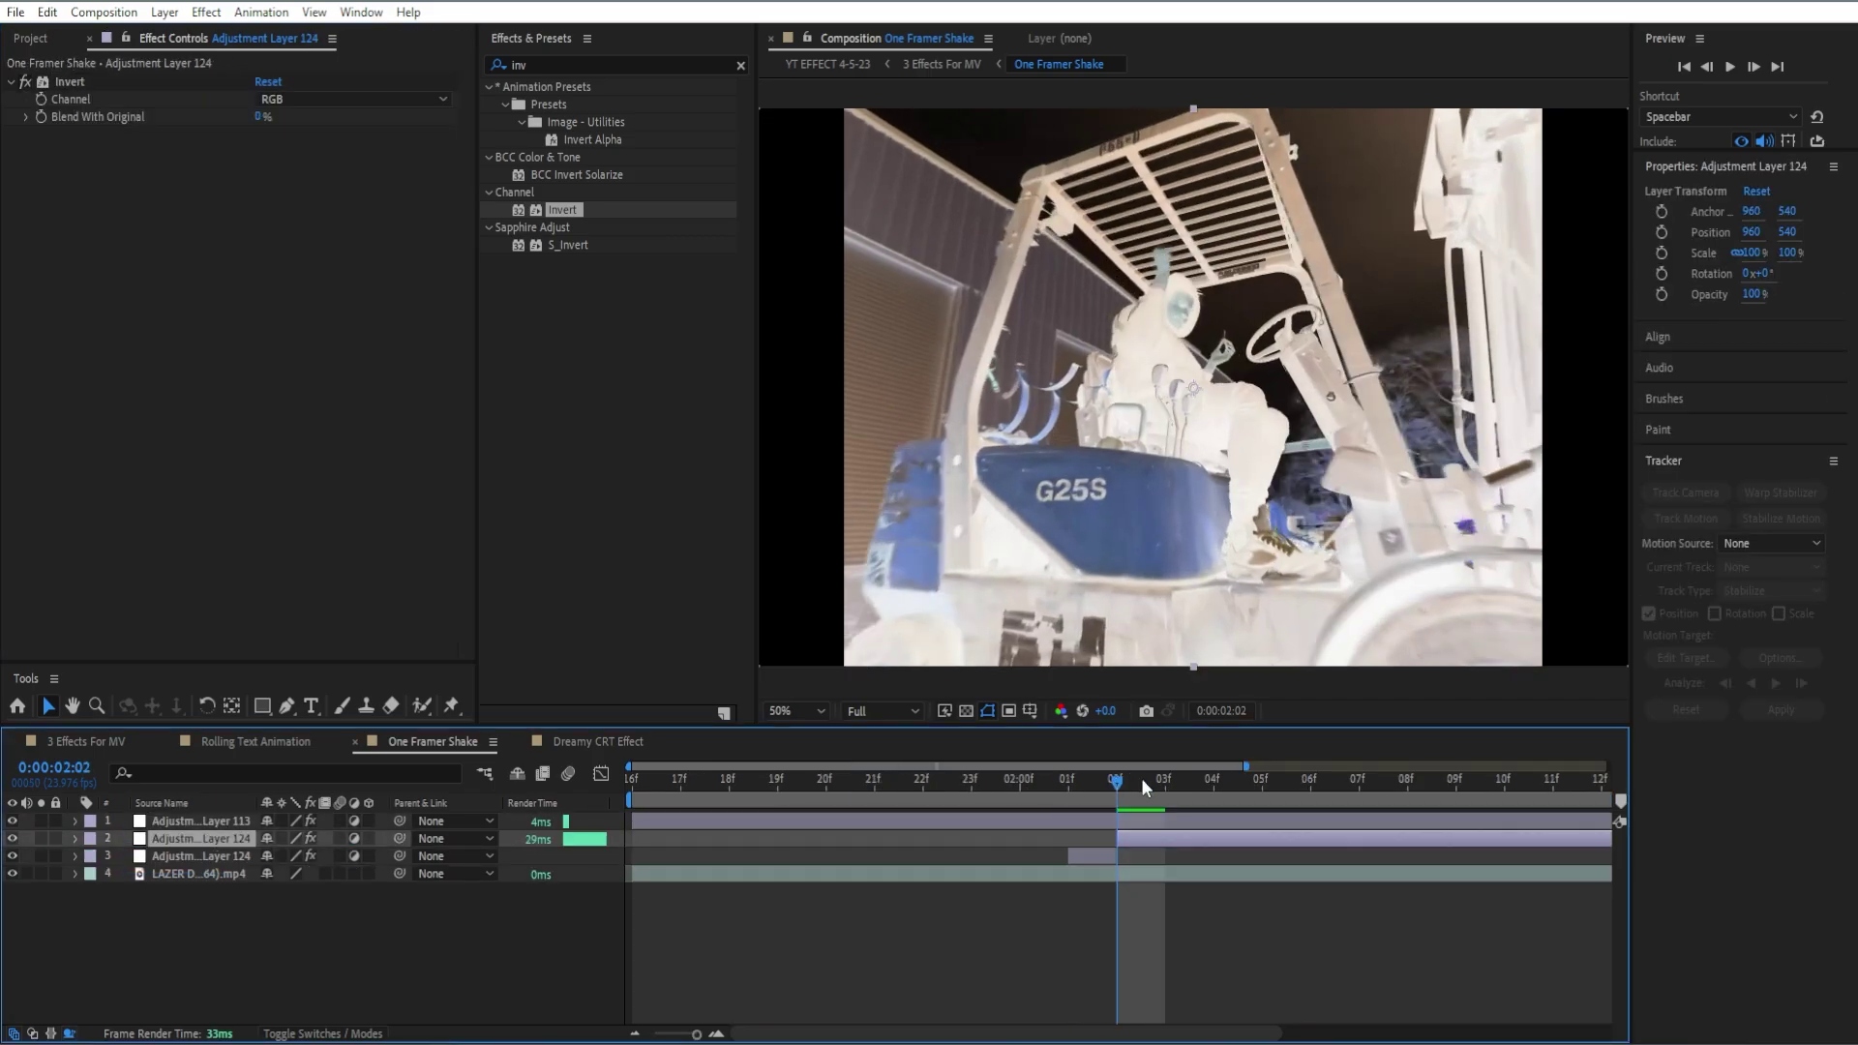
{"action": "left_click", "coordinate": [1151, 781]}
{"action": "key", "text": "alt+bracketright"}
{"action": "left_click", "coordinate": [1250, 886]}
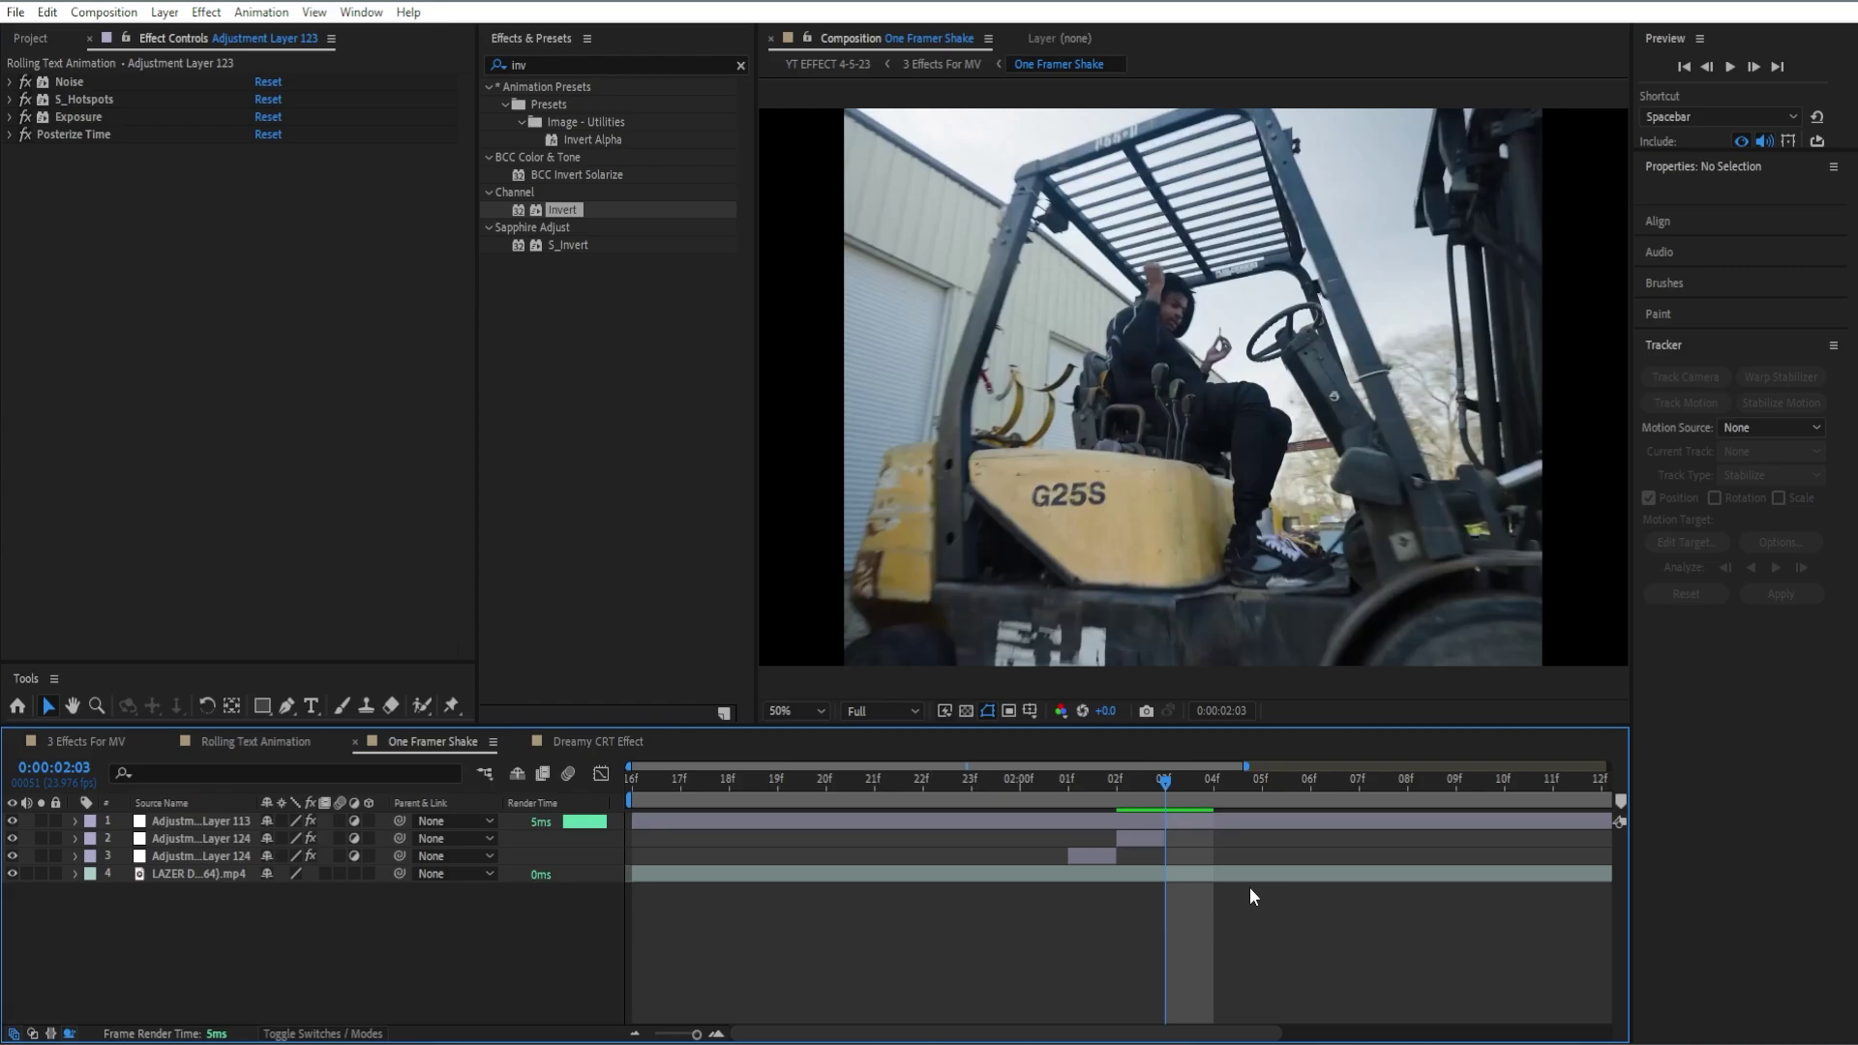
Step: Move the Invert piece at 0:00:02:01 up to a Y position of -16 so it covers only the upper half
{"action": "left_click_drag", "start_coordinate": [1164, 799], "coordinate": [1090, 851]}
{"action": "right_click", "coordinate": [1090, 851]}
{"action": "key", "text": "Escape"}
{"action": "left_click_drag", "start_coordinate": [1185, 544], "coordinate": [1196, 219]}
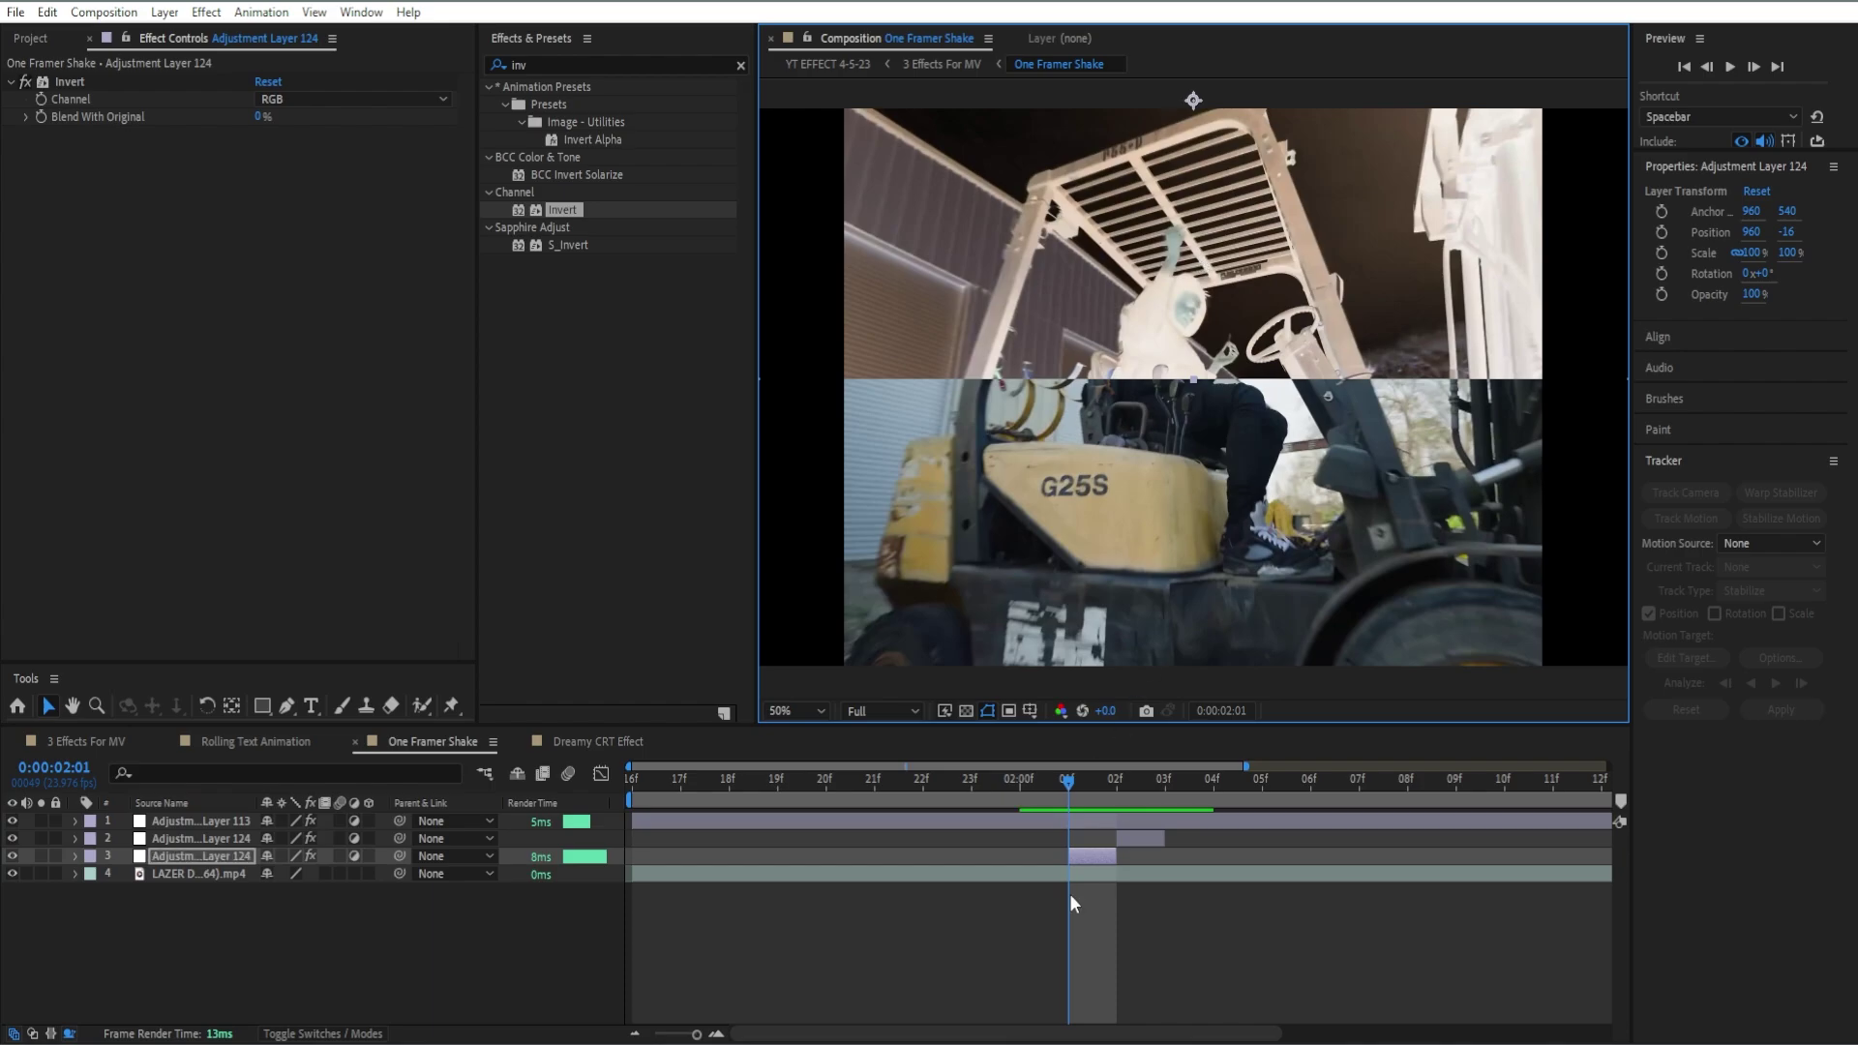
Step: Move the Invert piece at 0:00:02:02 down to a Y position of 1108 to cover the lower half, and preview
{"action": "left_click", "coordinate": [1134, 794]}
{"action": "left_click", "coordinate": [1133, 838]}
{"action": "left_click_drag", "start_coordinate": [1263, 477], "coordinate": [1263, 751]}
{"action": "left_click", "coordinate": [972, 803]}
{"action": "key", "text": "space"}
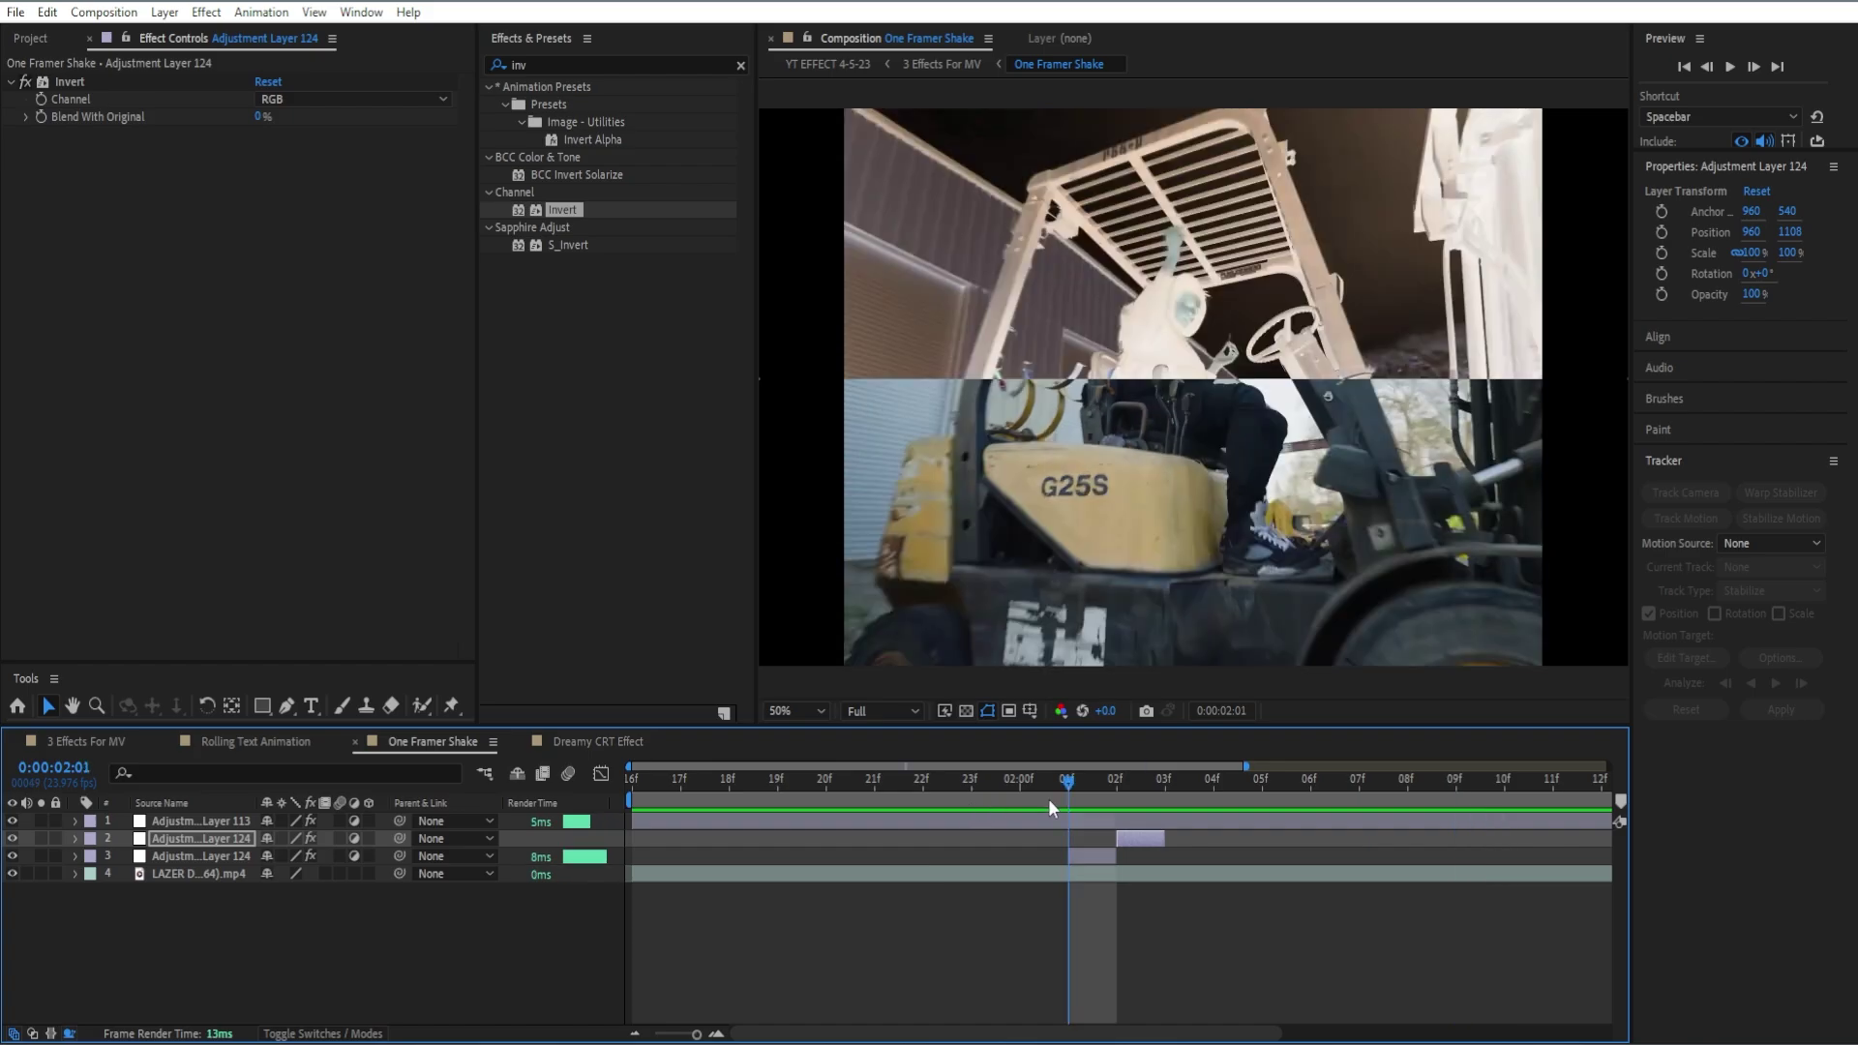
Step: Create a new adjustment layer directly below the top one and apply S_Shake to it with Motion Blur enabled
{"action": "right_click", "coordinate": [554, 936]}
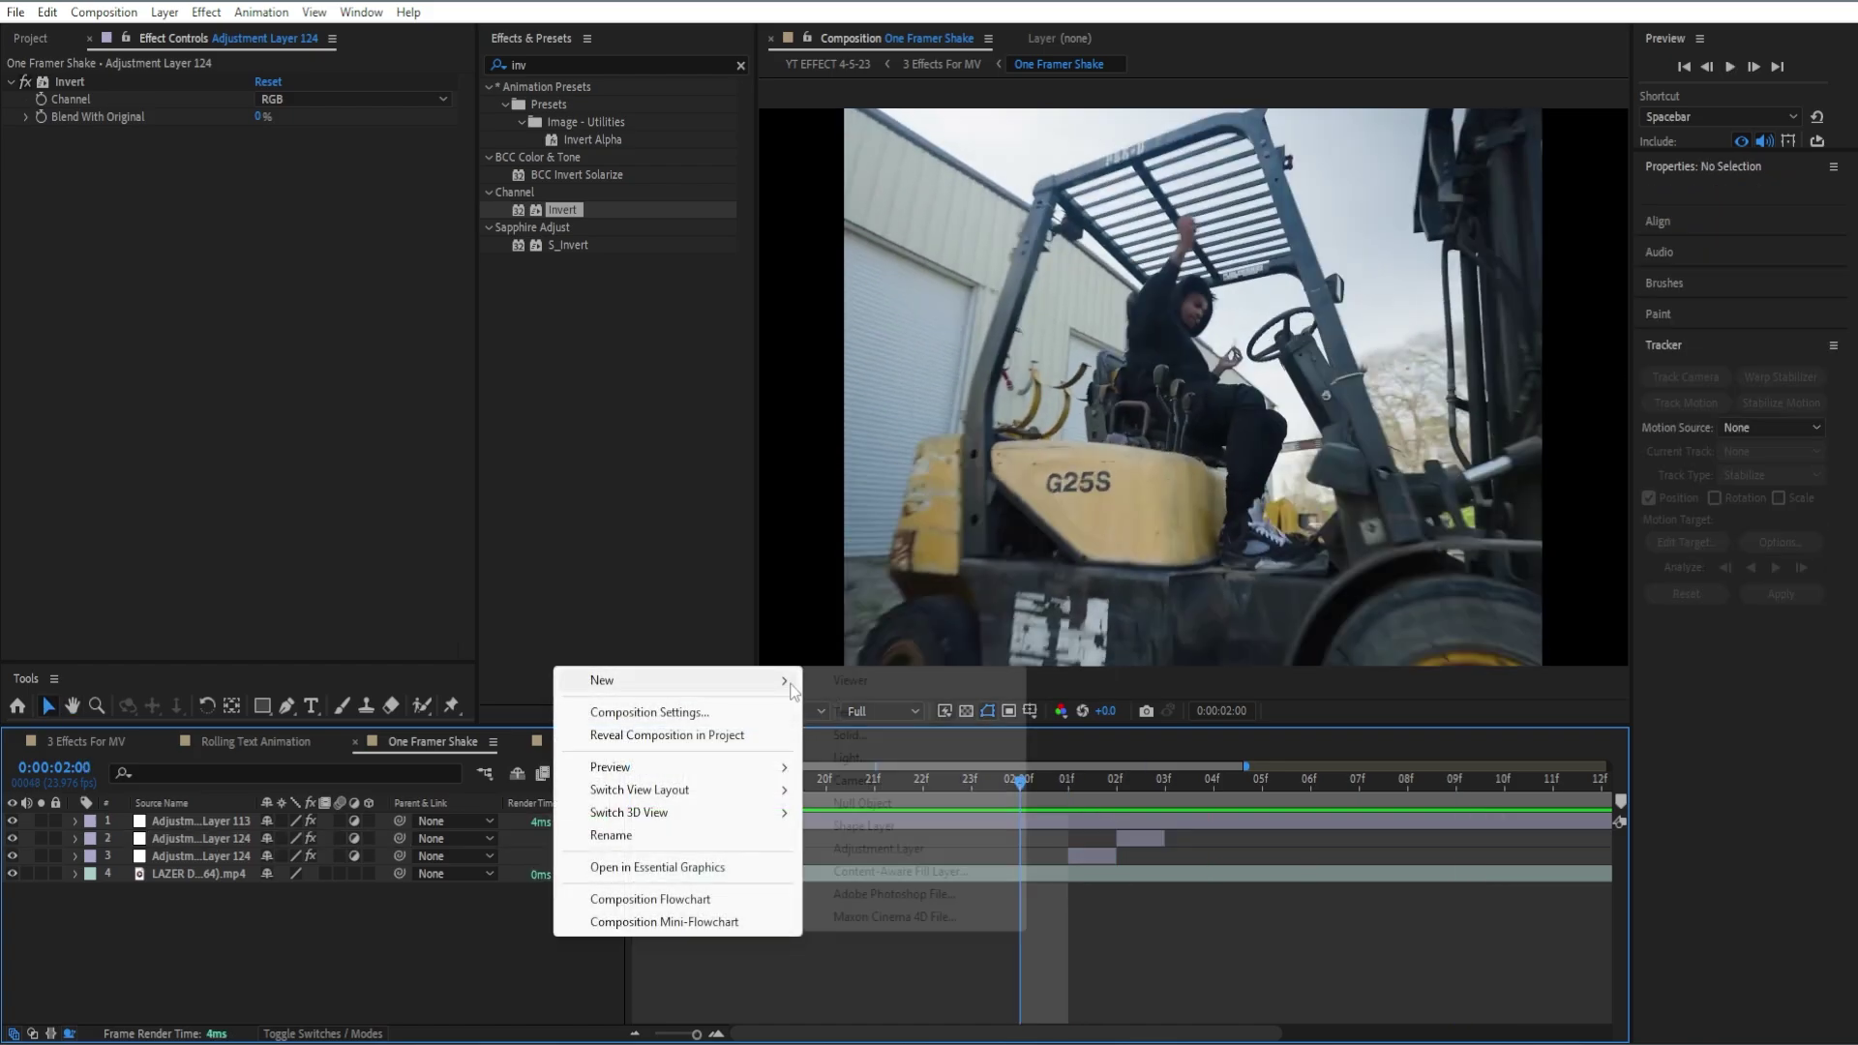
{"action": "key", "text": "ctrl+alt+y"}
{"action": "left_click", "coordinate": [741, 65]}
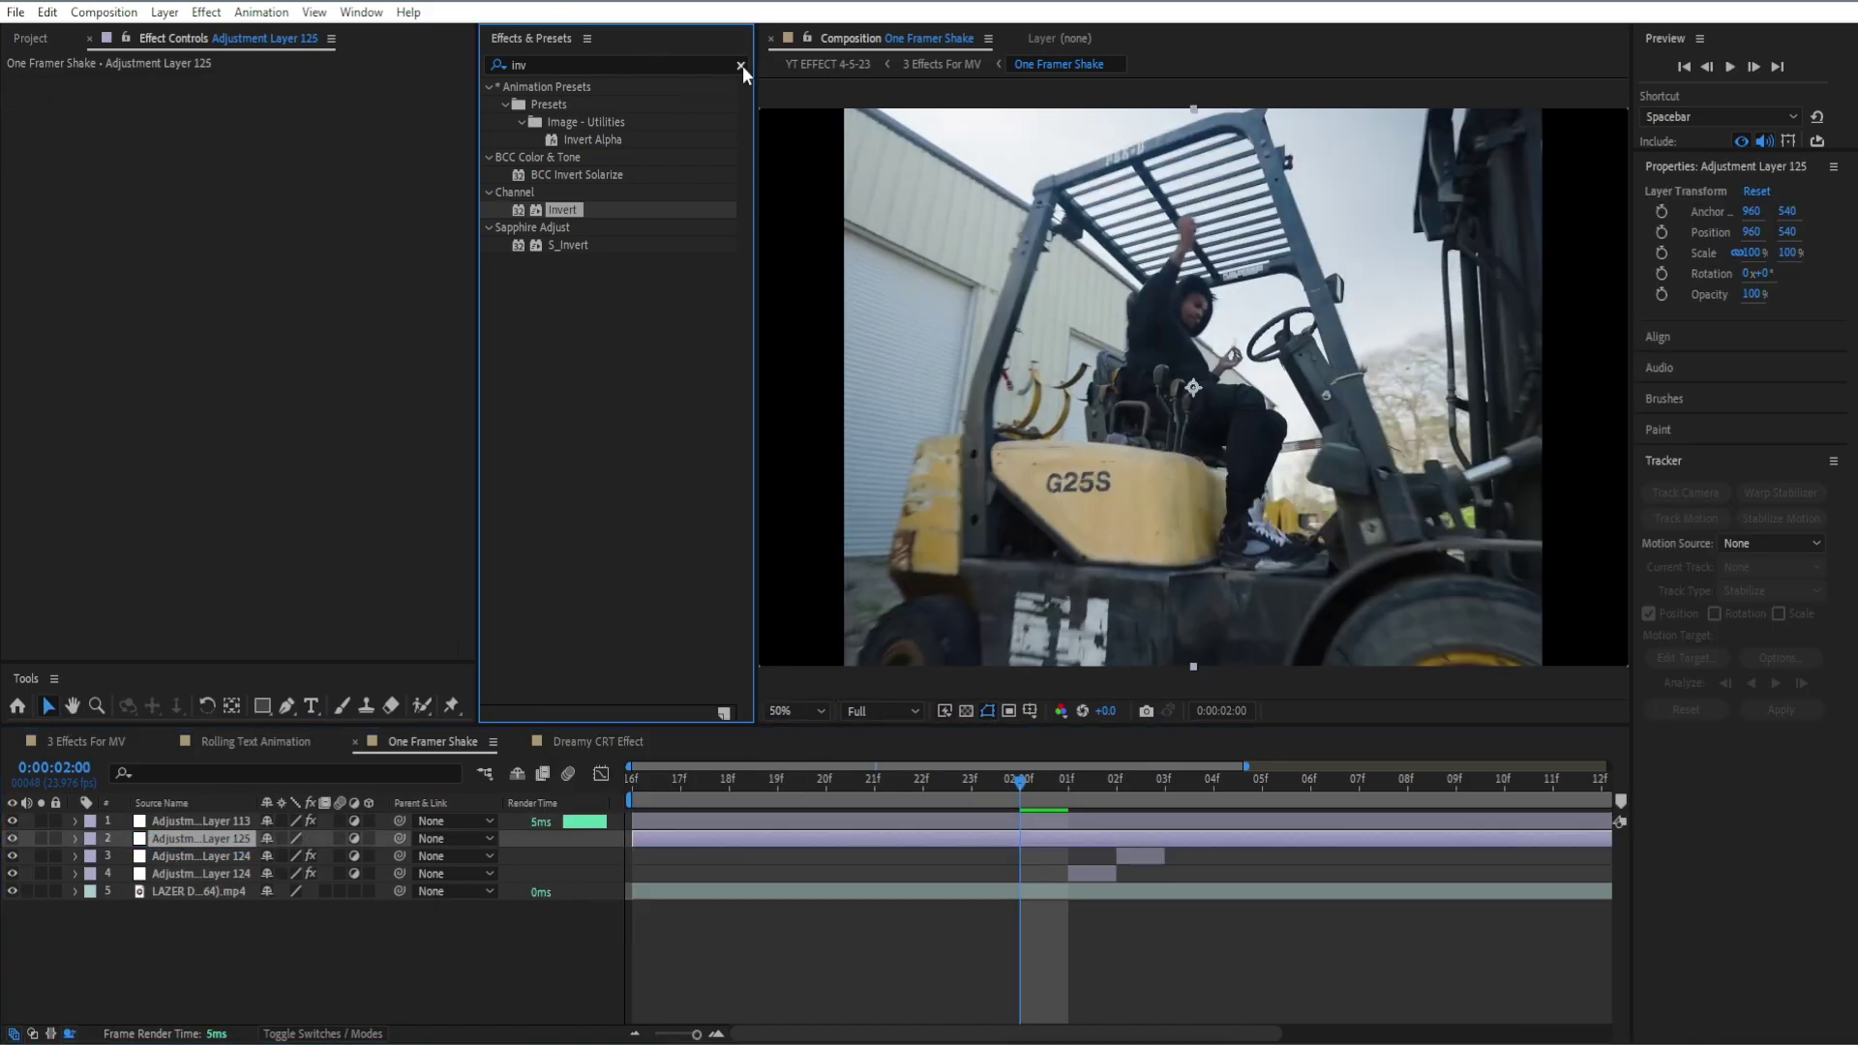
{"action": "type", "text": "S_shake"}
{"action": "left_click_drag", "start_coordinate": [568, 103], "coordinate": [217, 468]}
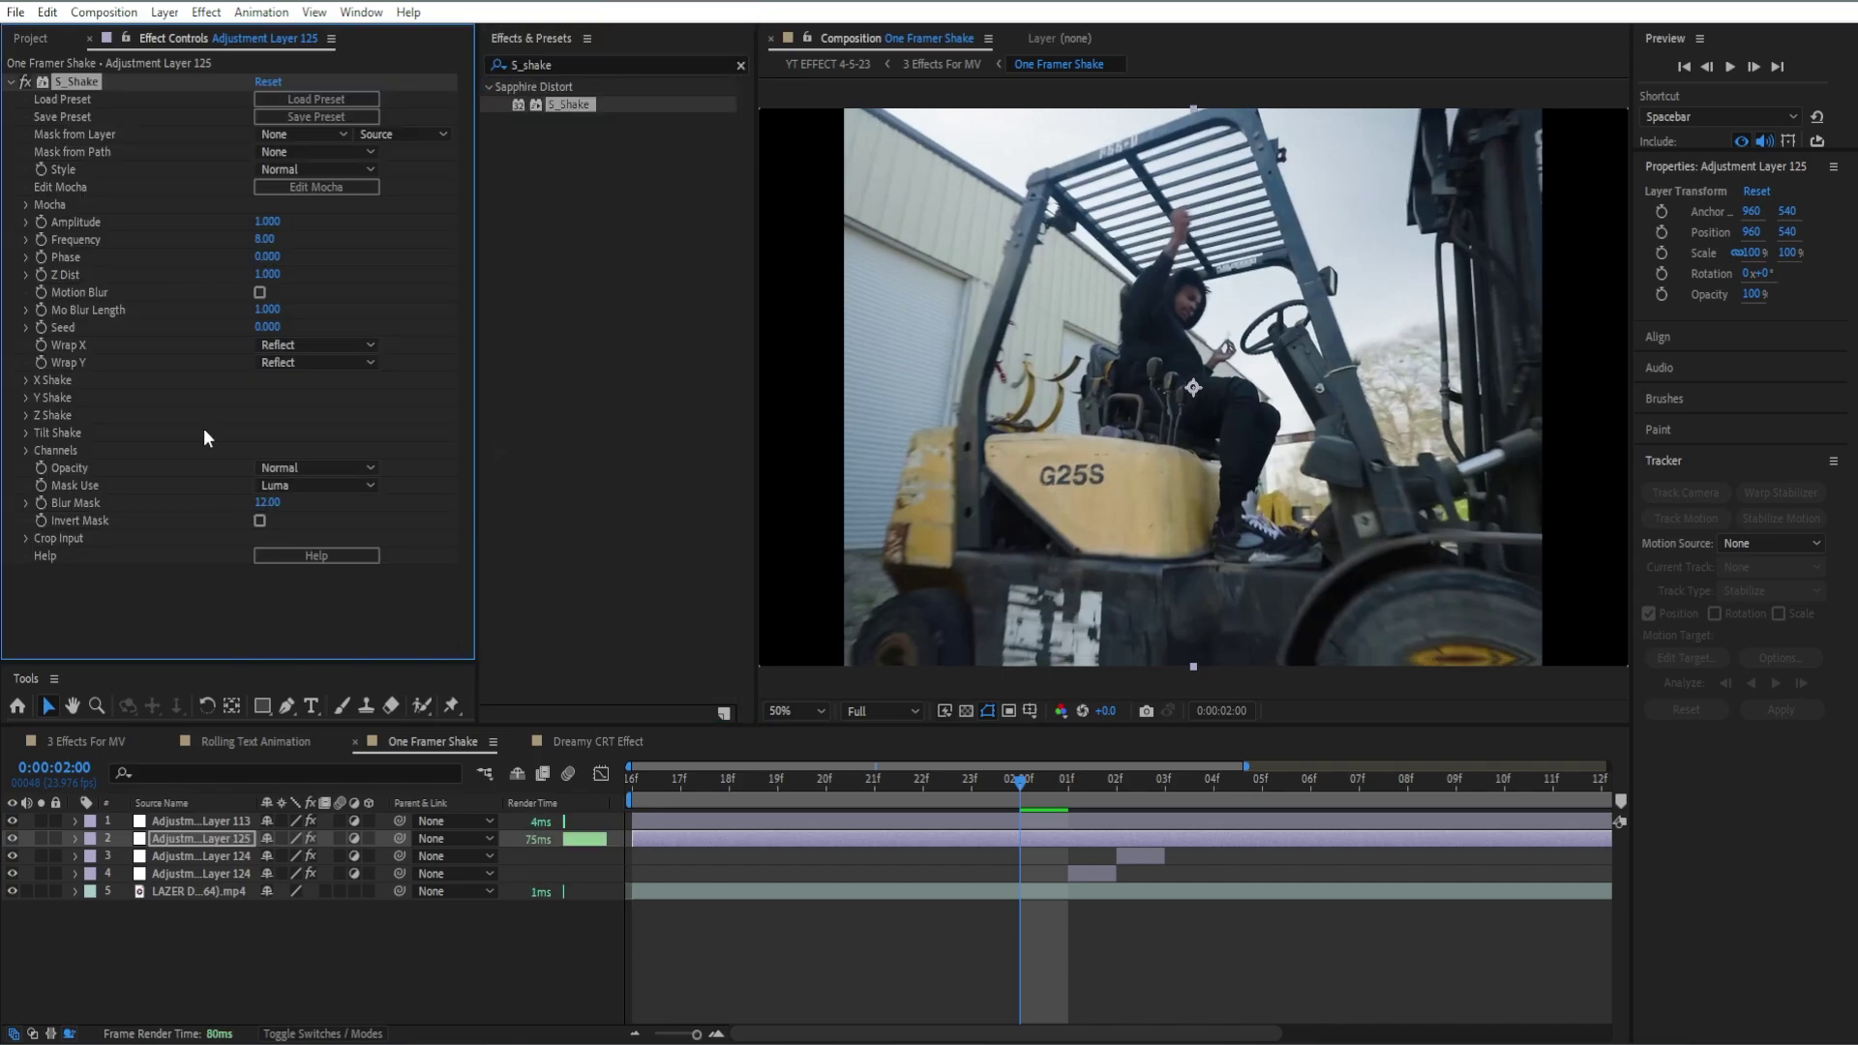
{"action": "left_click", "coordinate": [260, 292]}
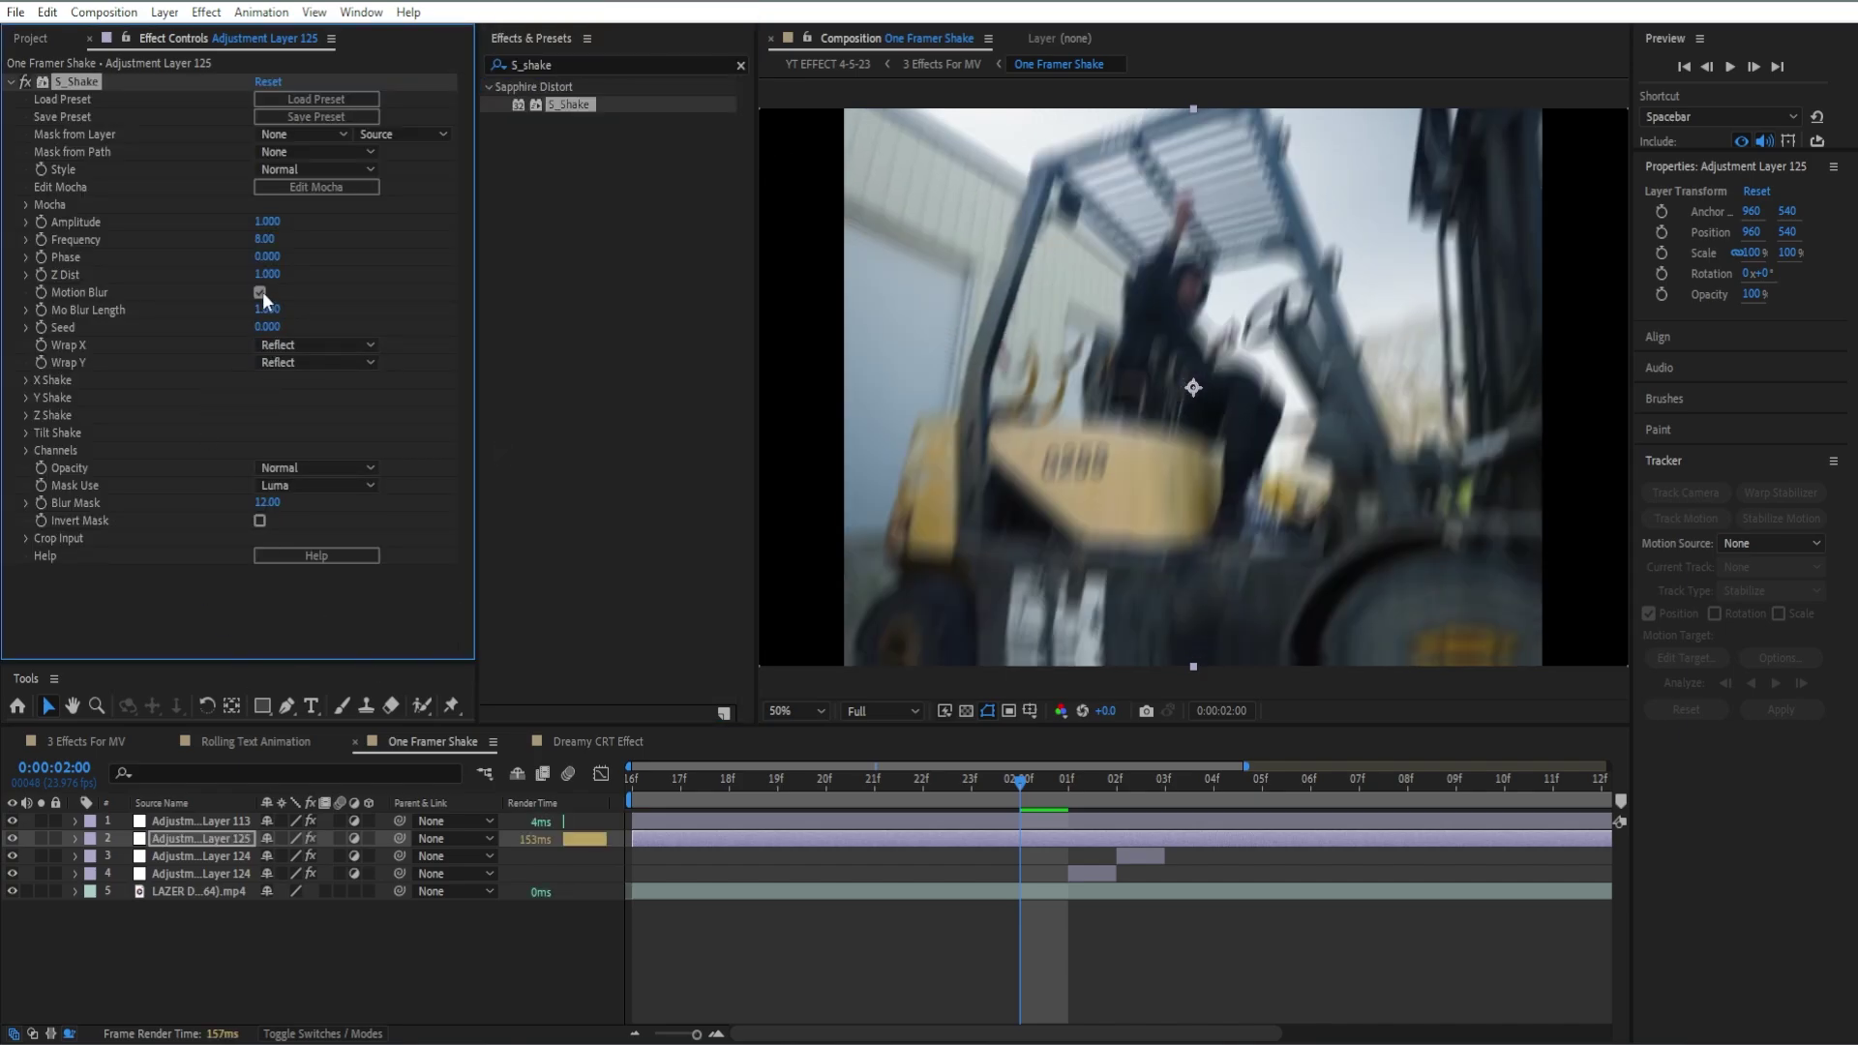
Step: Expand the X Shake settings of S_Shake and set X Rand Amp to 0
{"action": "left_click", "coordinate": [23, 381]}
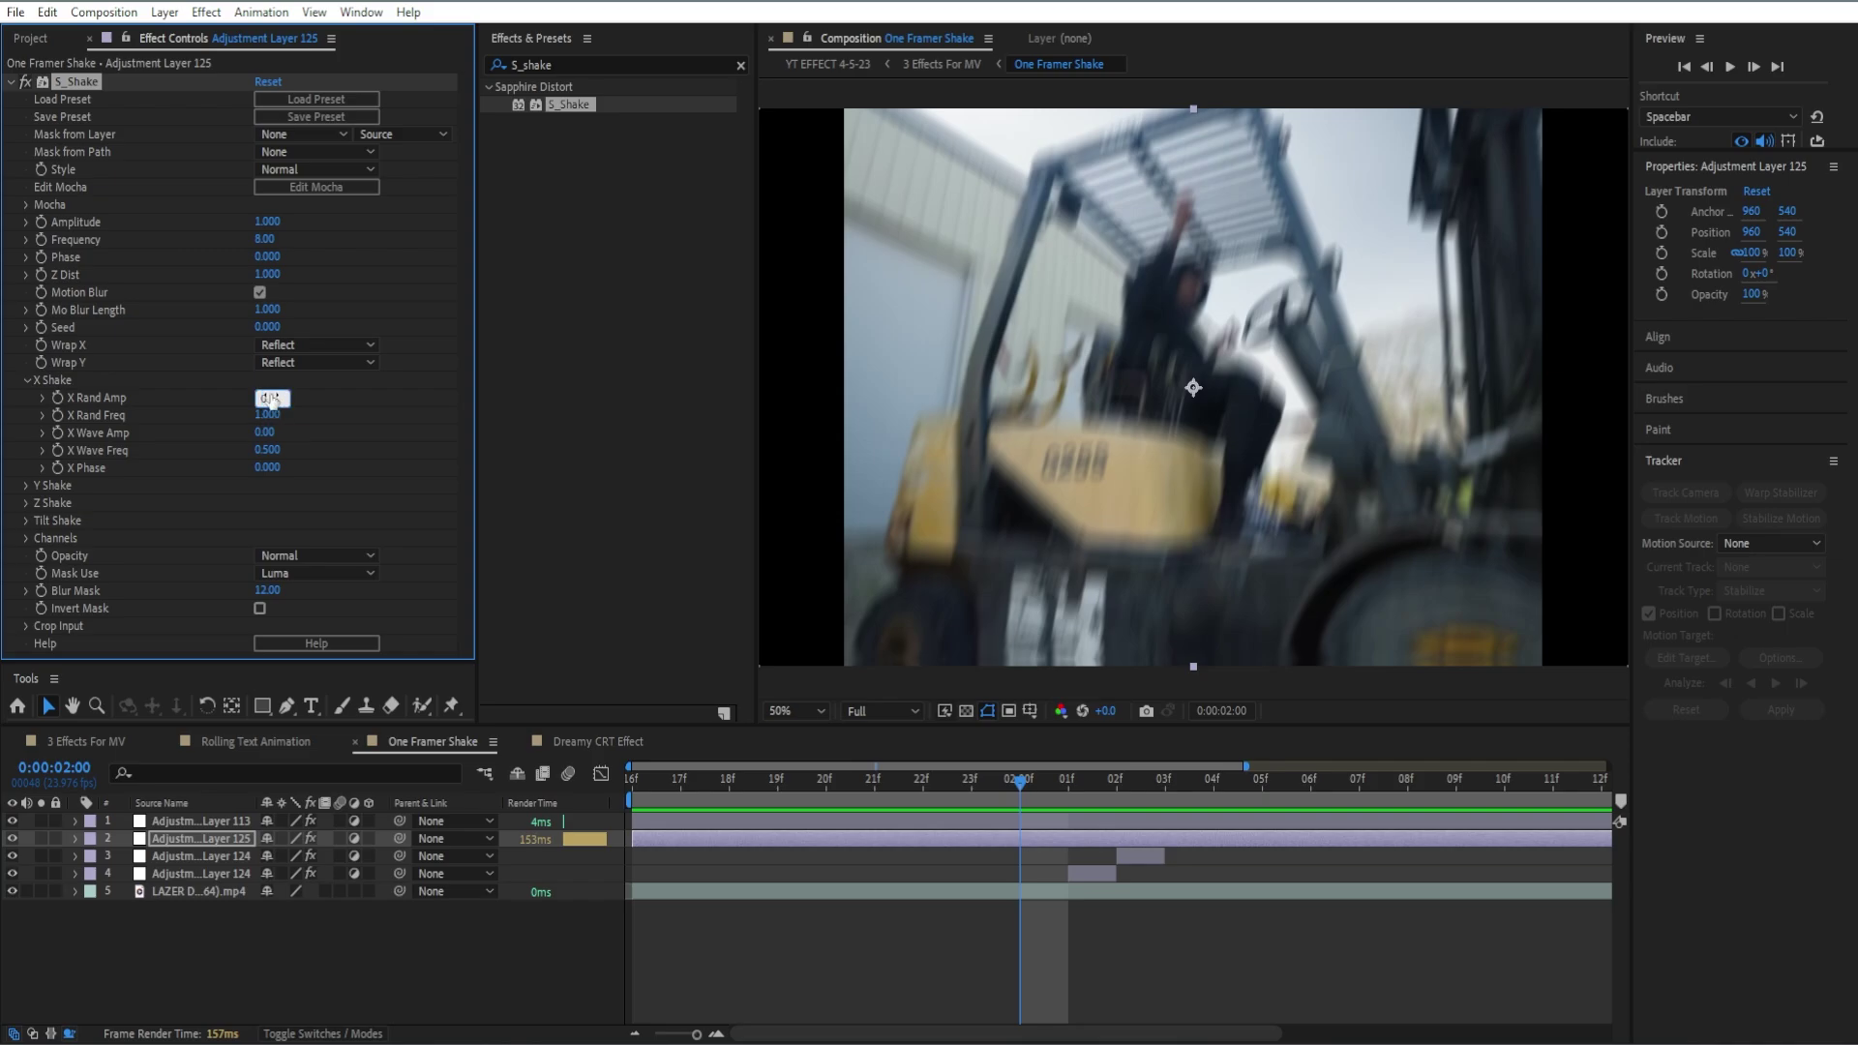
{"action": "left_click", "coordinate": [272, 400]}
{"action": "type", "text": "0"}
{"action": "key", "text": "Return"}
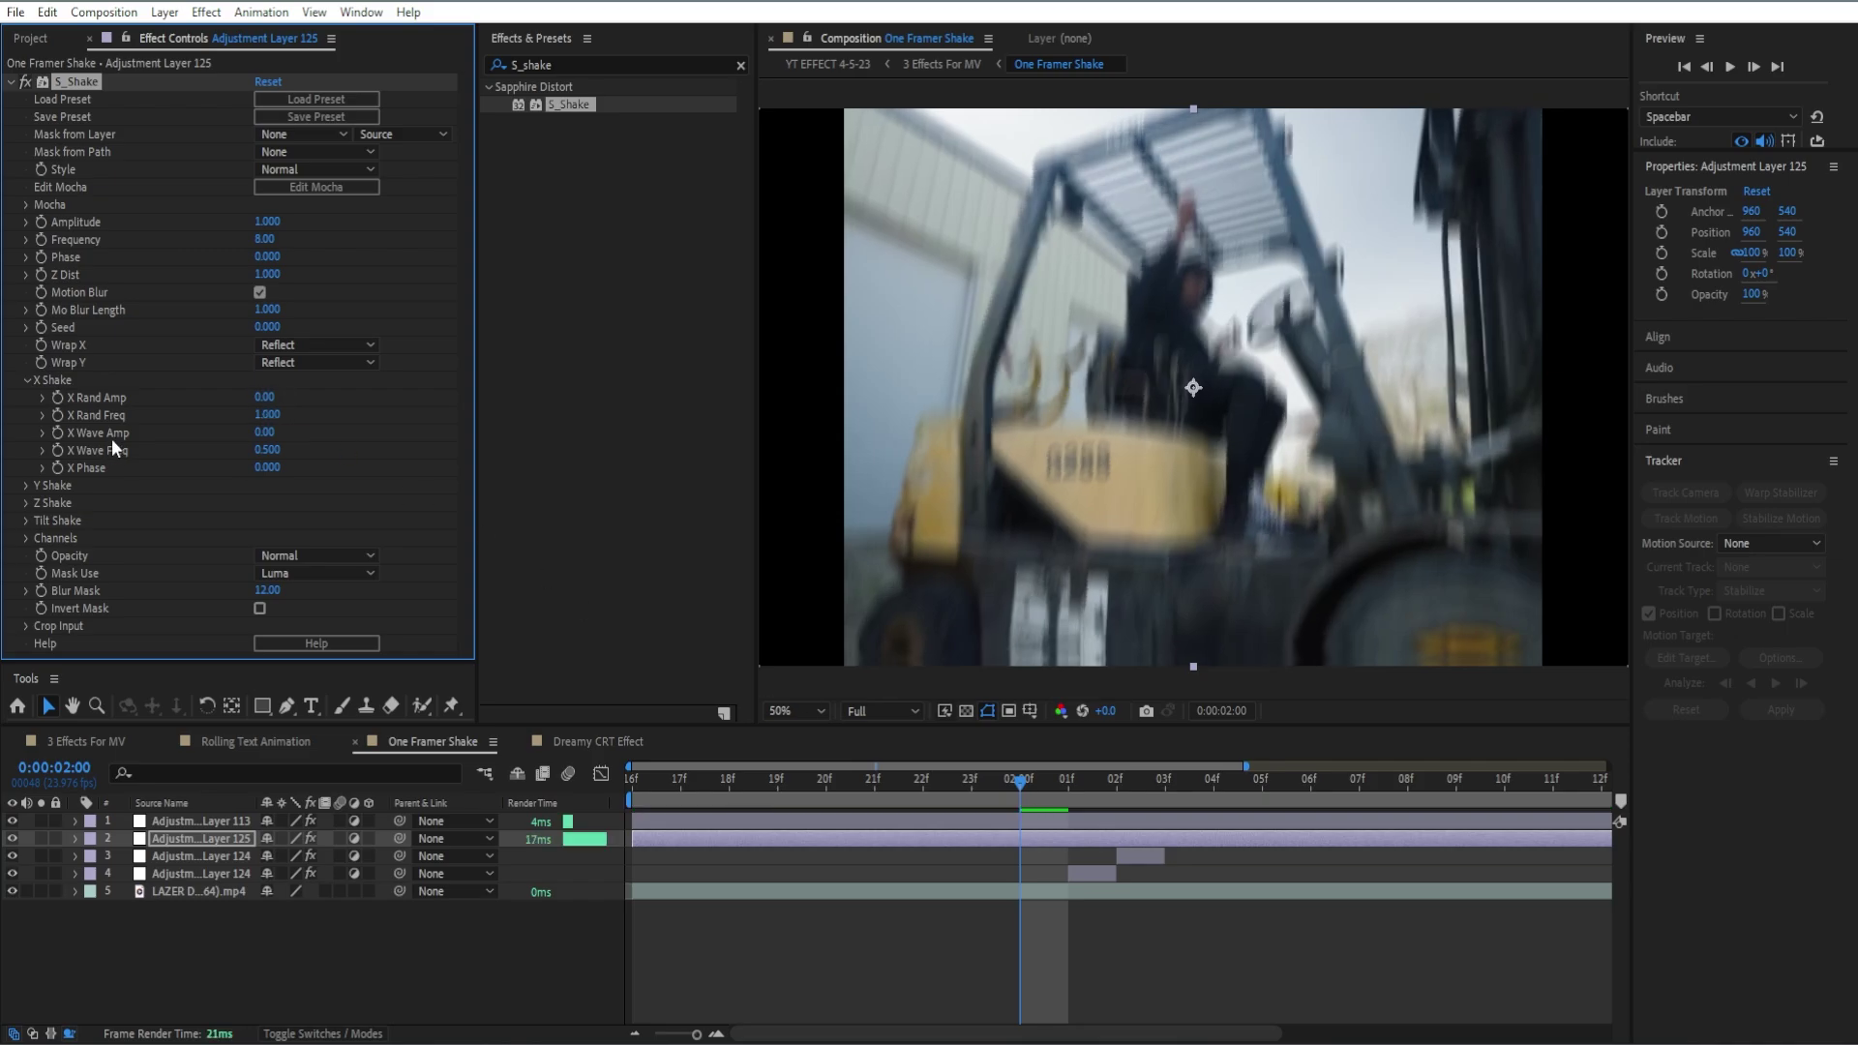
Step: Try an X Rand Amp of 192 and preview the horizontal shake
{"action": "left_click_drag", "start_coordinate": [262, 396], "coordinate": [387, 397]}
{"action": "key", "text": "space"}
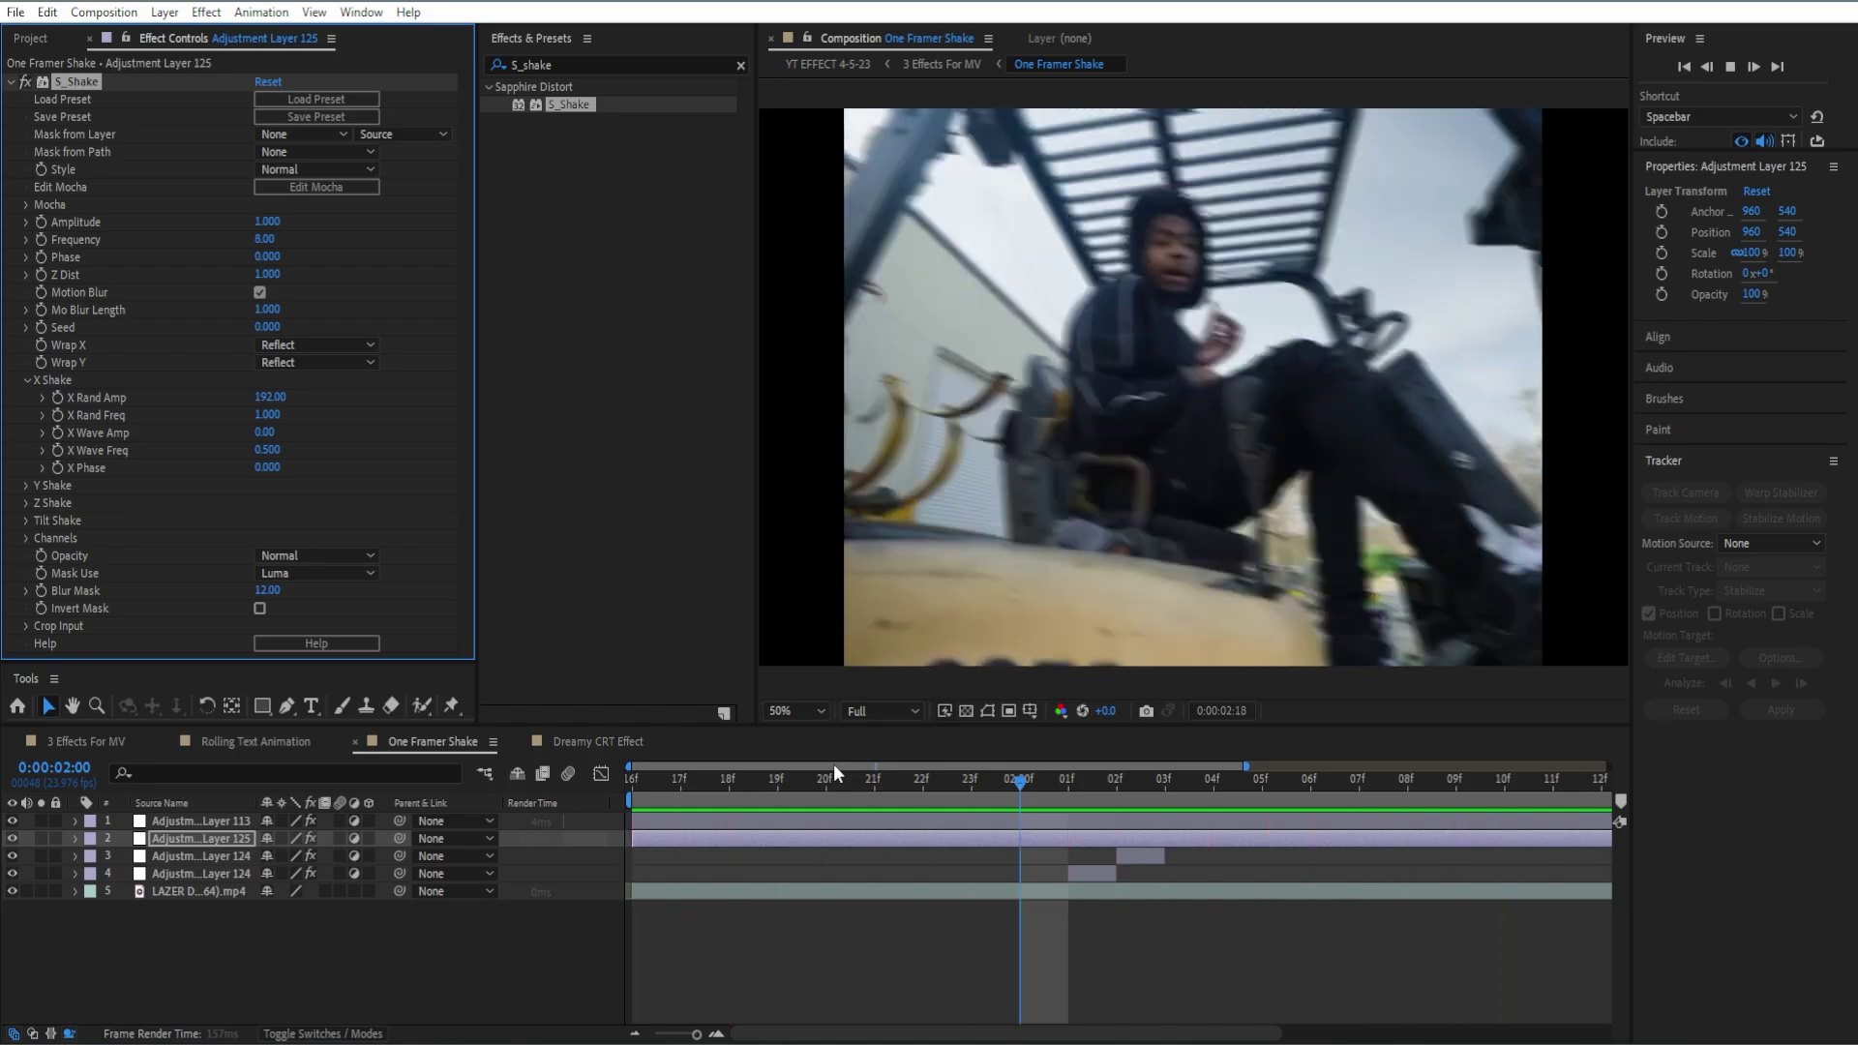
{"action": "key", "text": "space"}
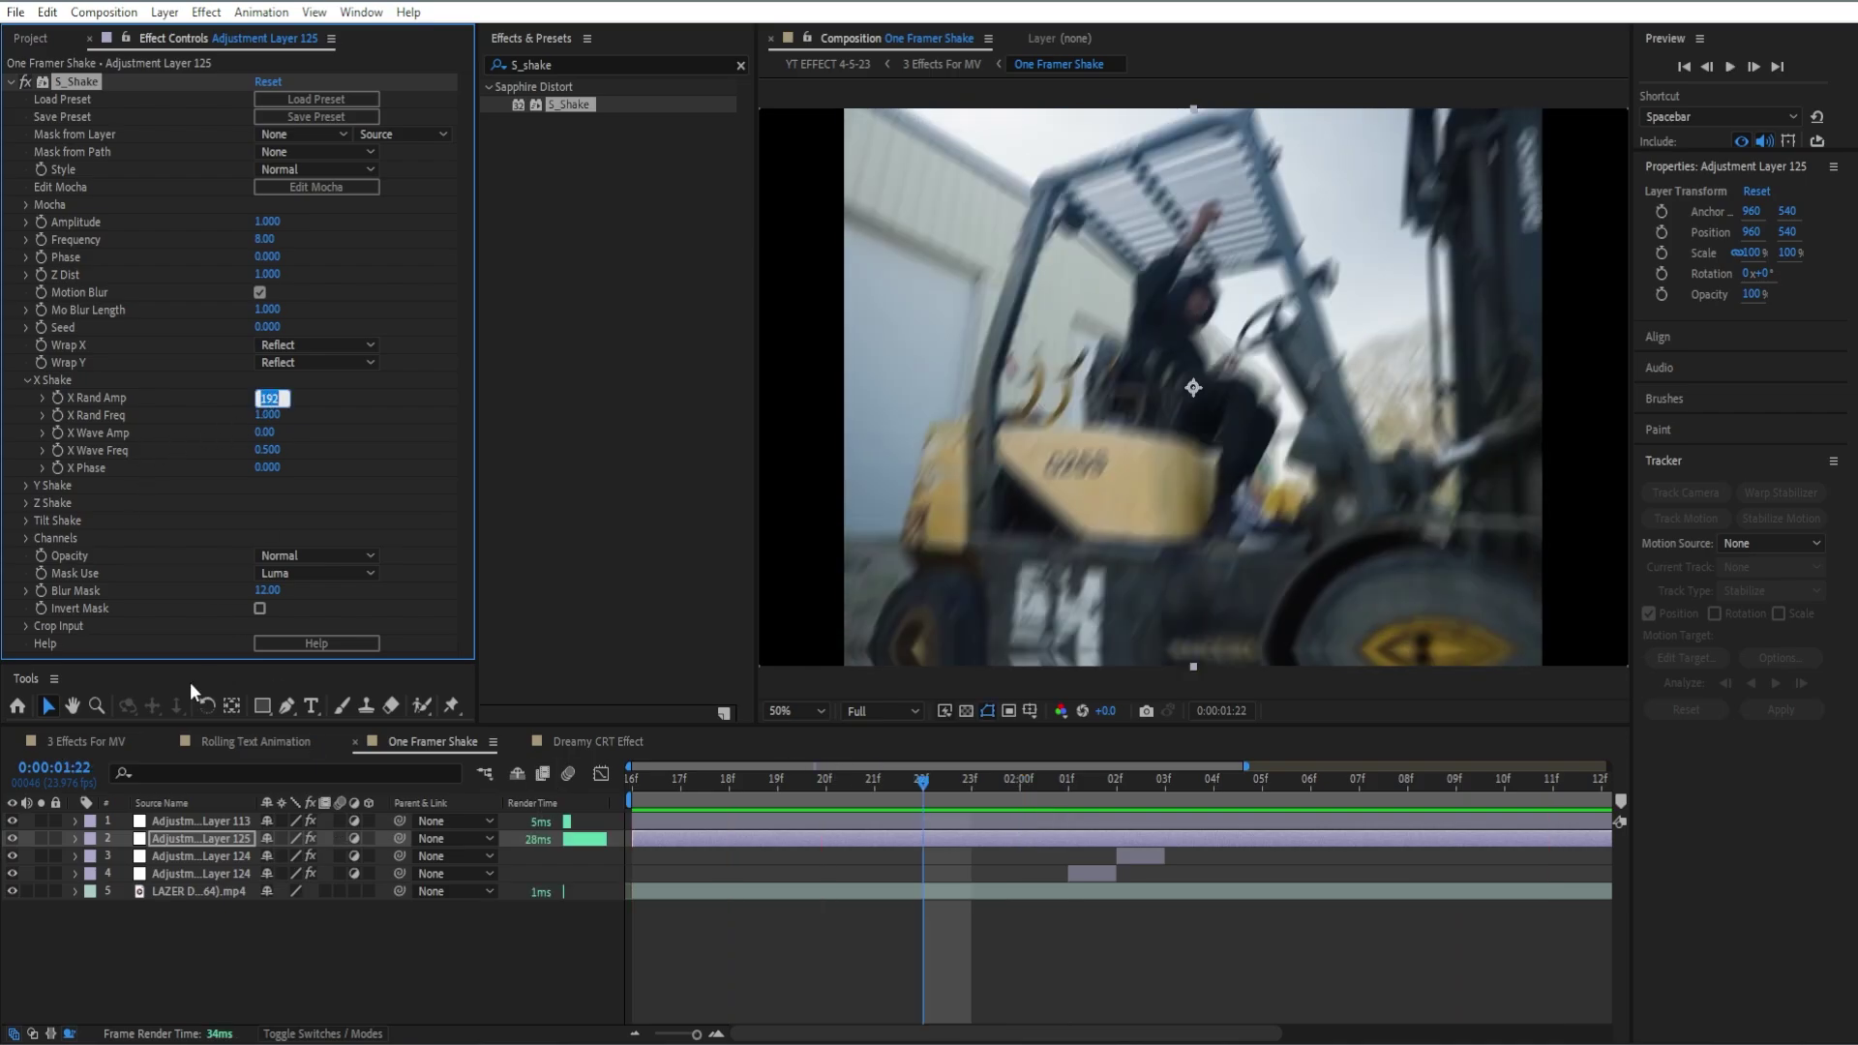
Step: Set X Rand Amp back to 0 and preview the shake without horizontal movement
{"action": "type", "text": "0"}
{"action": "key", "text": "Return"}
{"action": "key", "text": "space"}
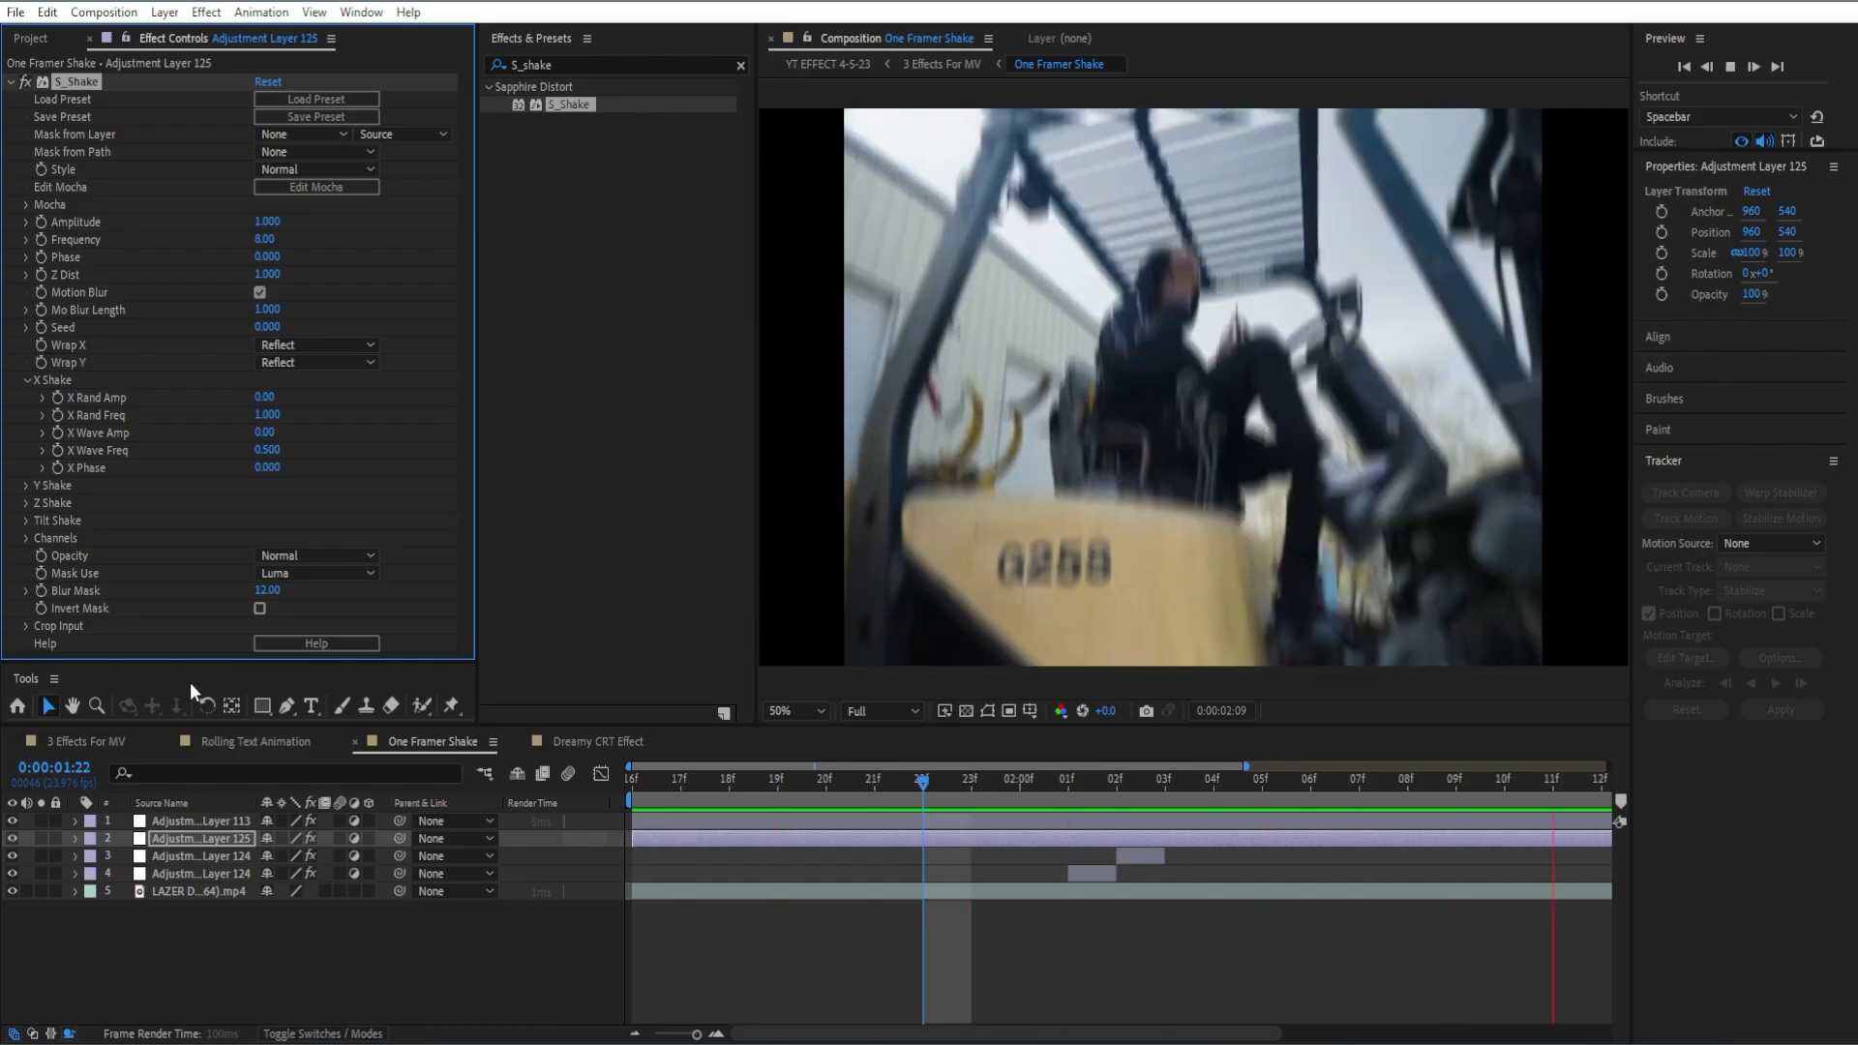
Step: Show the Y Shake settings, split the S_Shake adjustment layer at 0:00:02:02 and delete the earlier part
{"action": "left_click", "coordinate": [27, 379]}
{"action": "left_click", "coordinate": [23, 398]}
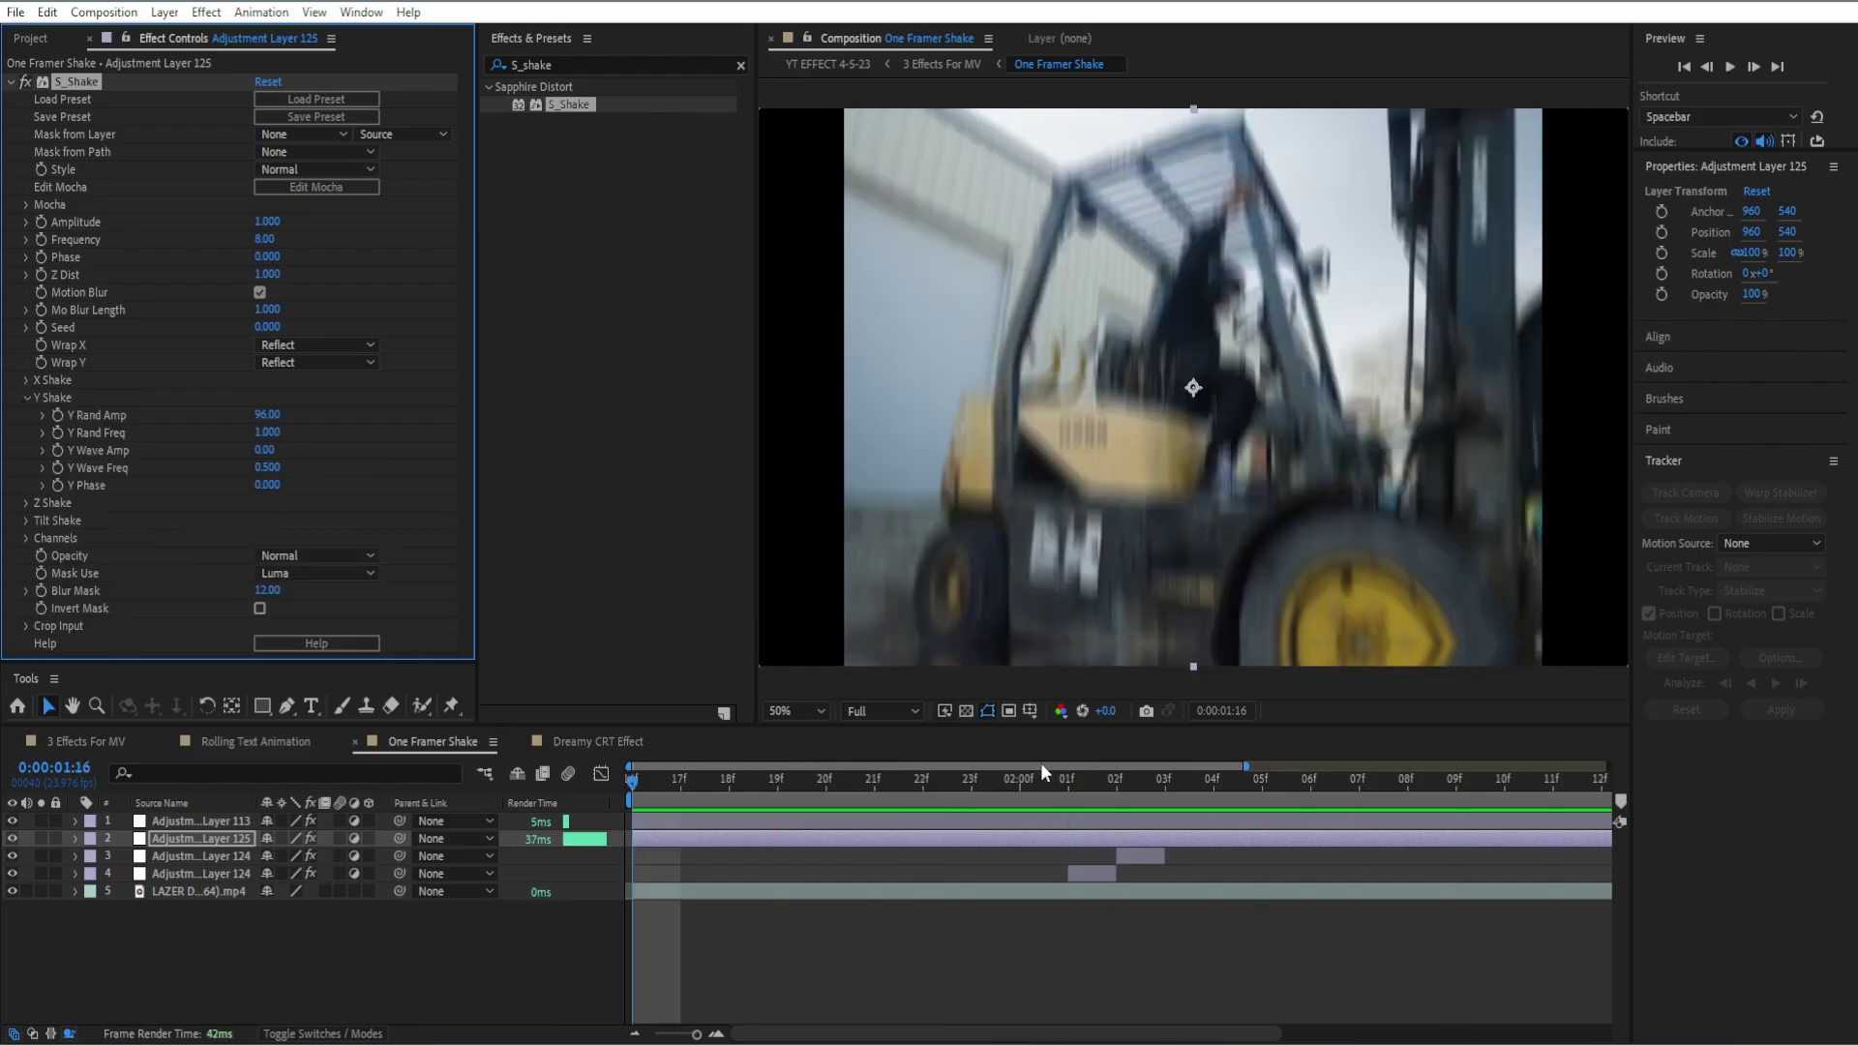
{"action": "mouse_move", "coordinate": [1077, 780]}
{"action": "left_mouse_down"}
{"action": "mouse_move", "coordinate": [1048, 778]}
{"action": "mouse_move", "coordinate": [1093, 793]}
{"action": "left_mouse_up"}
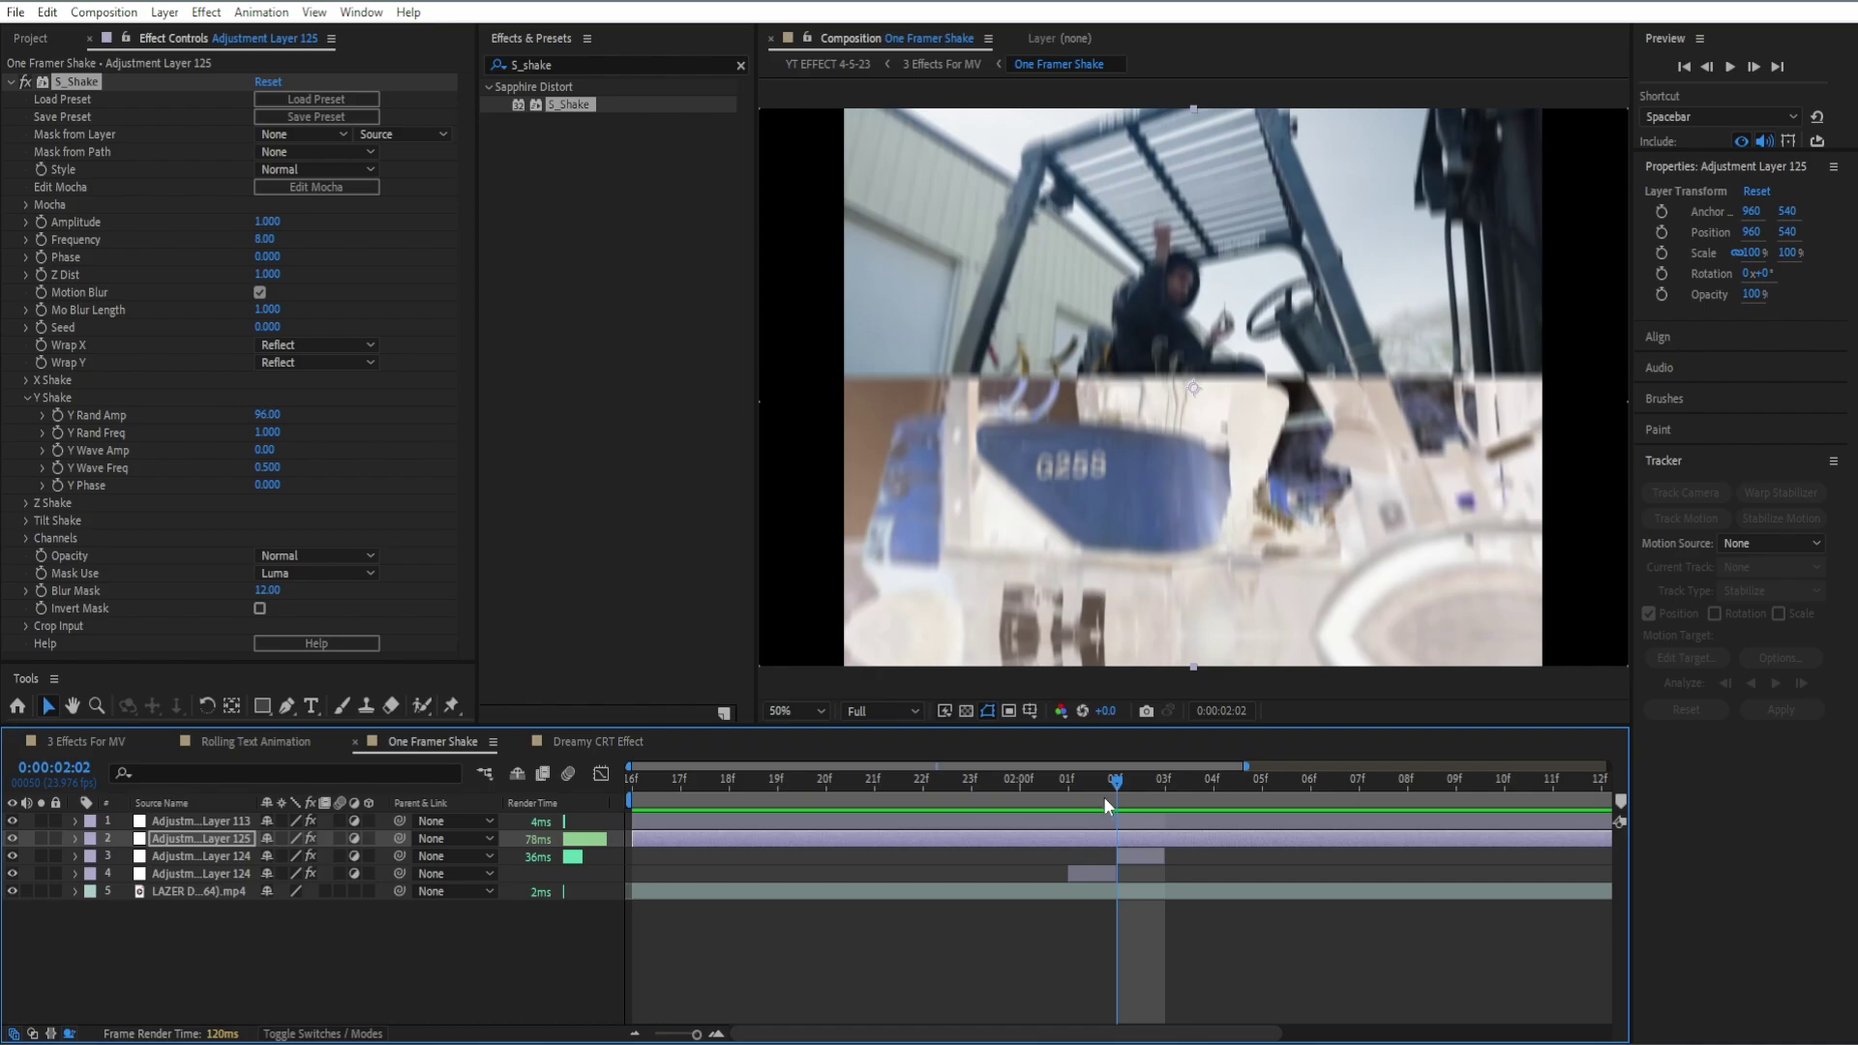
{"action": "key", "text": "ctrl+shift+d"}
{"action": "left_click", "coordinate": [1095, 859]}
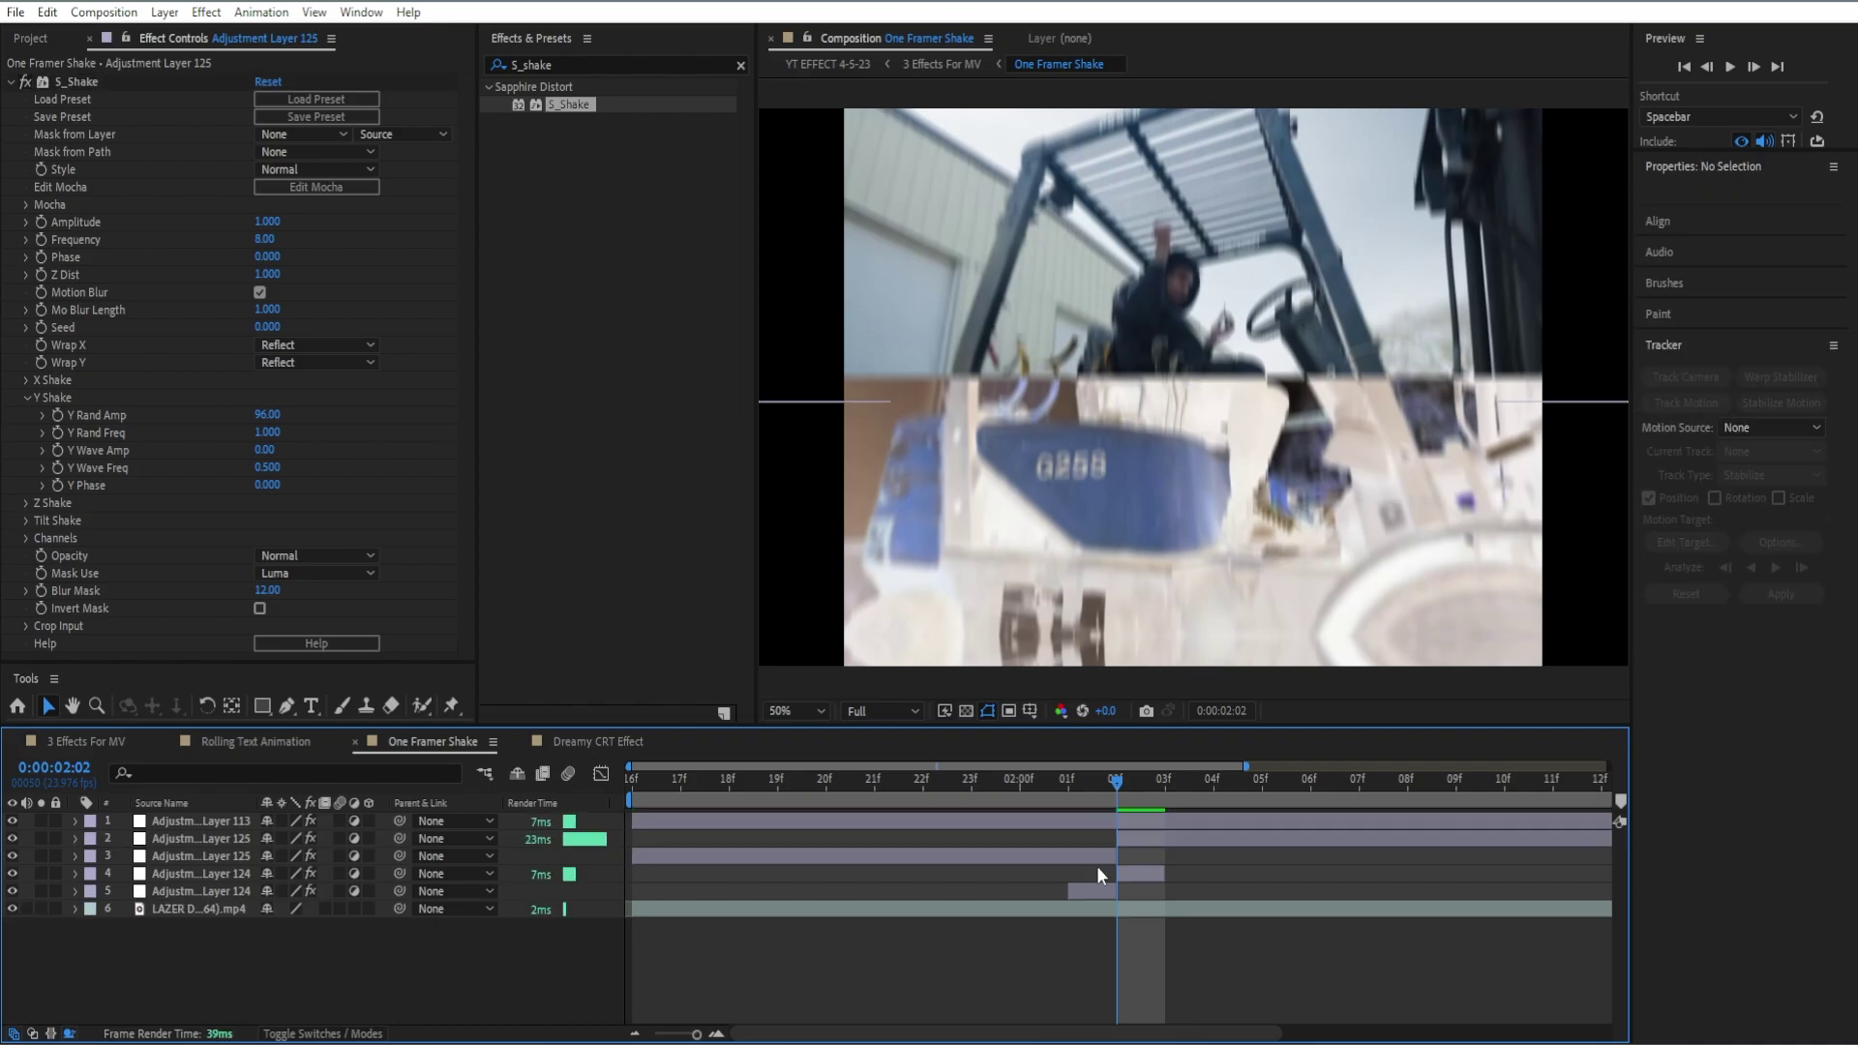
{"action": "key", "text": "Delete"}
Step: Set Y Rand Amp to 317 on the remaining S_Shake layer and add an Amplitude keyframe at 0:00:02:02
{"action": "left_click", "coordinate": [1066, 839]}
{"action": "left_click_drag", "start_coordinate": [270, 414], "coordinate": [490, 419]}
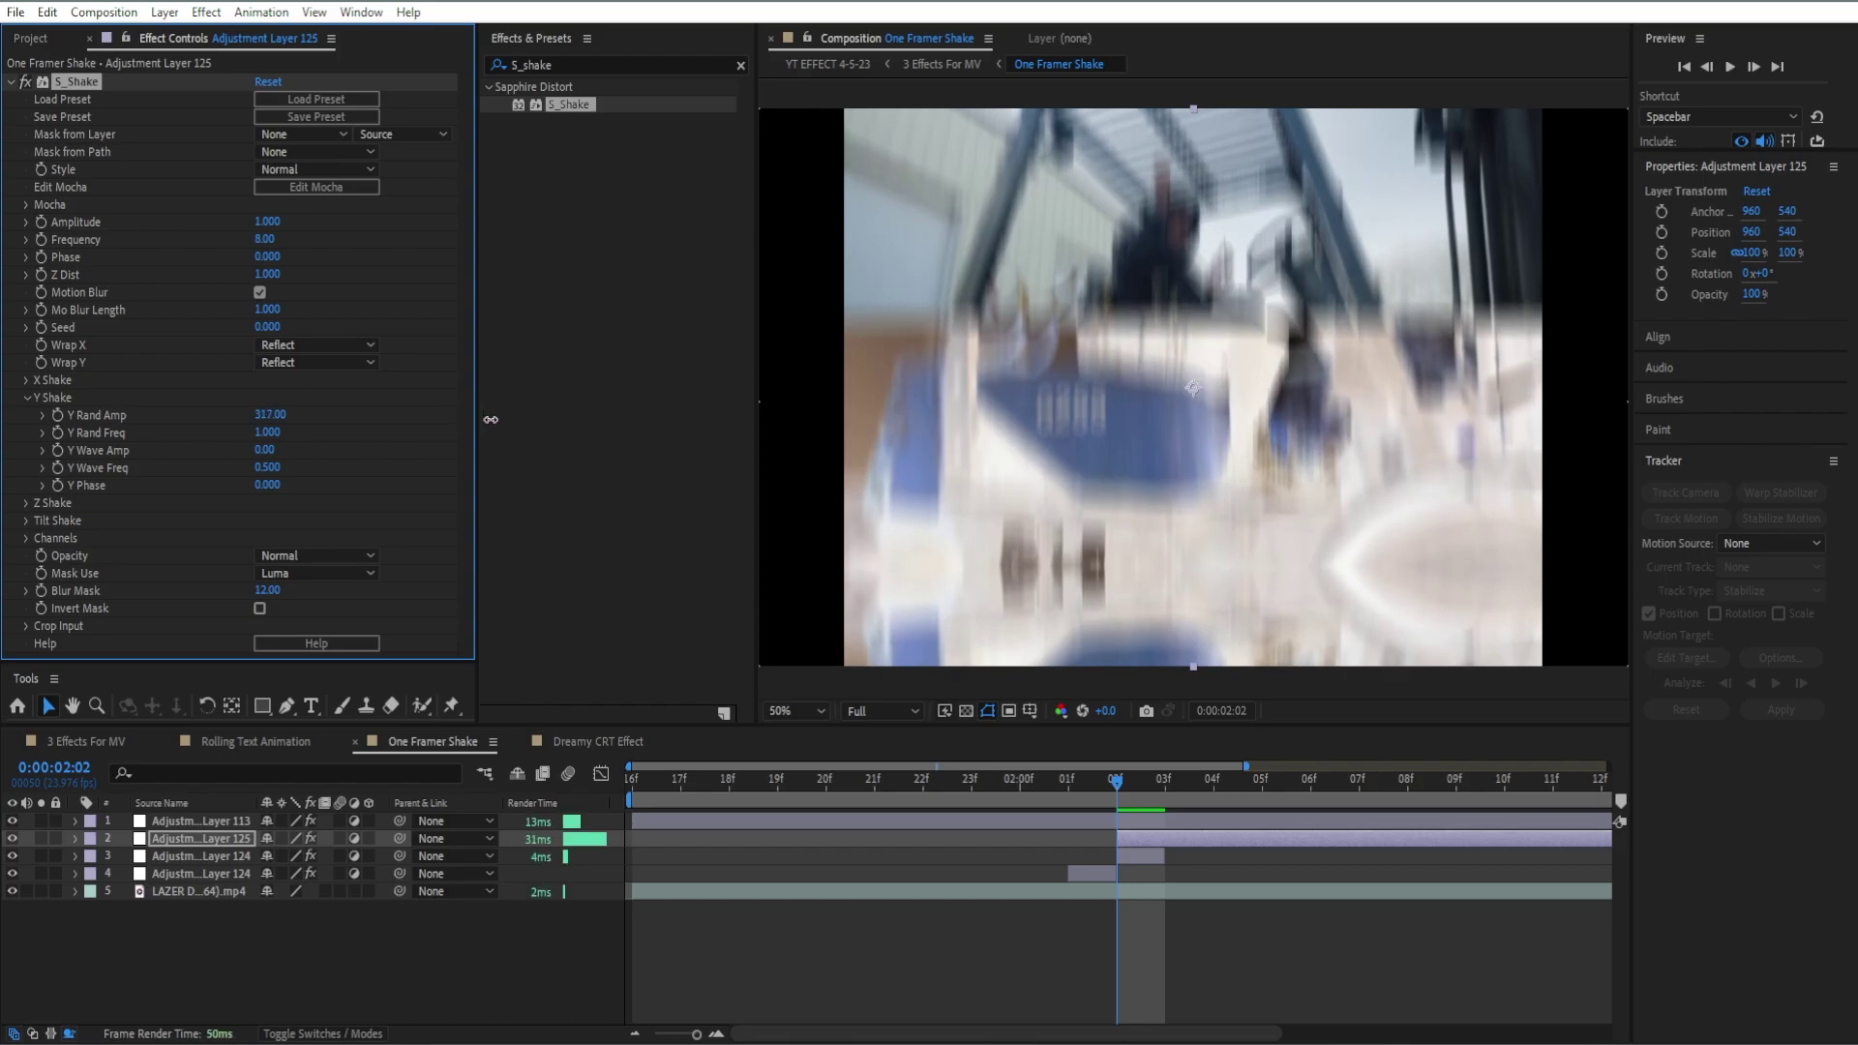
{"action": "left_click", "coordinate": [42, 221]}
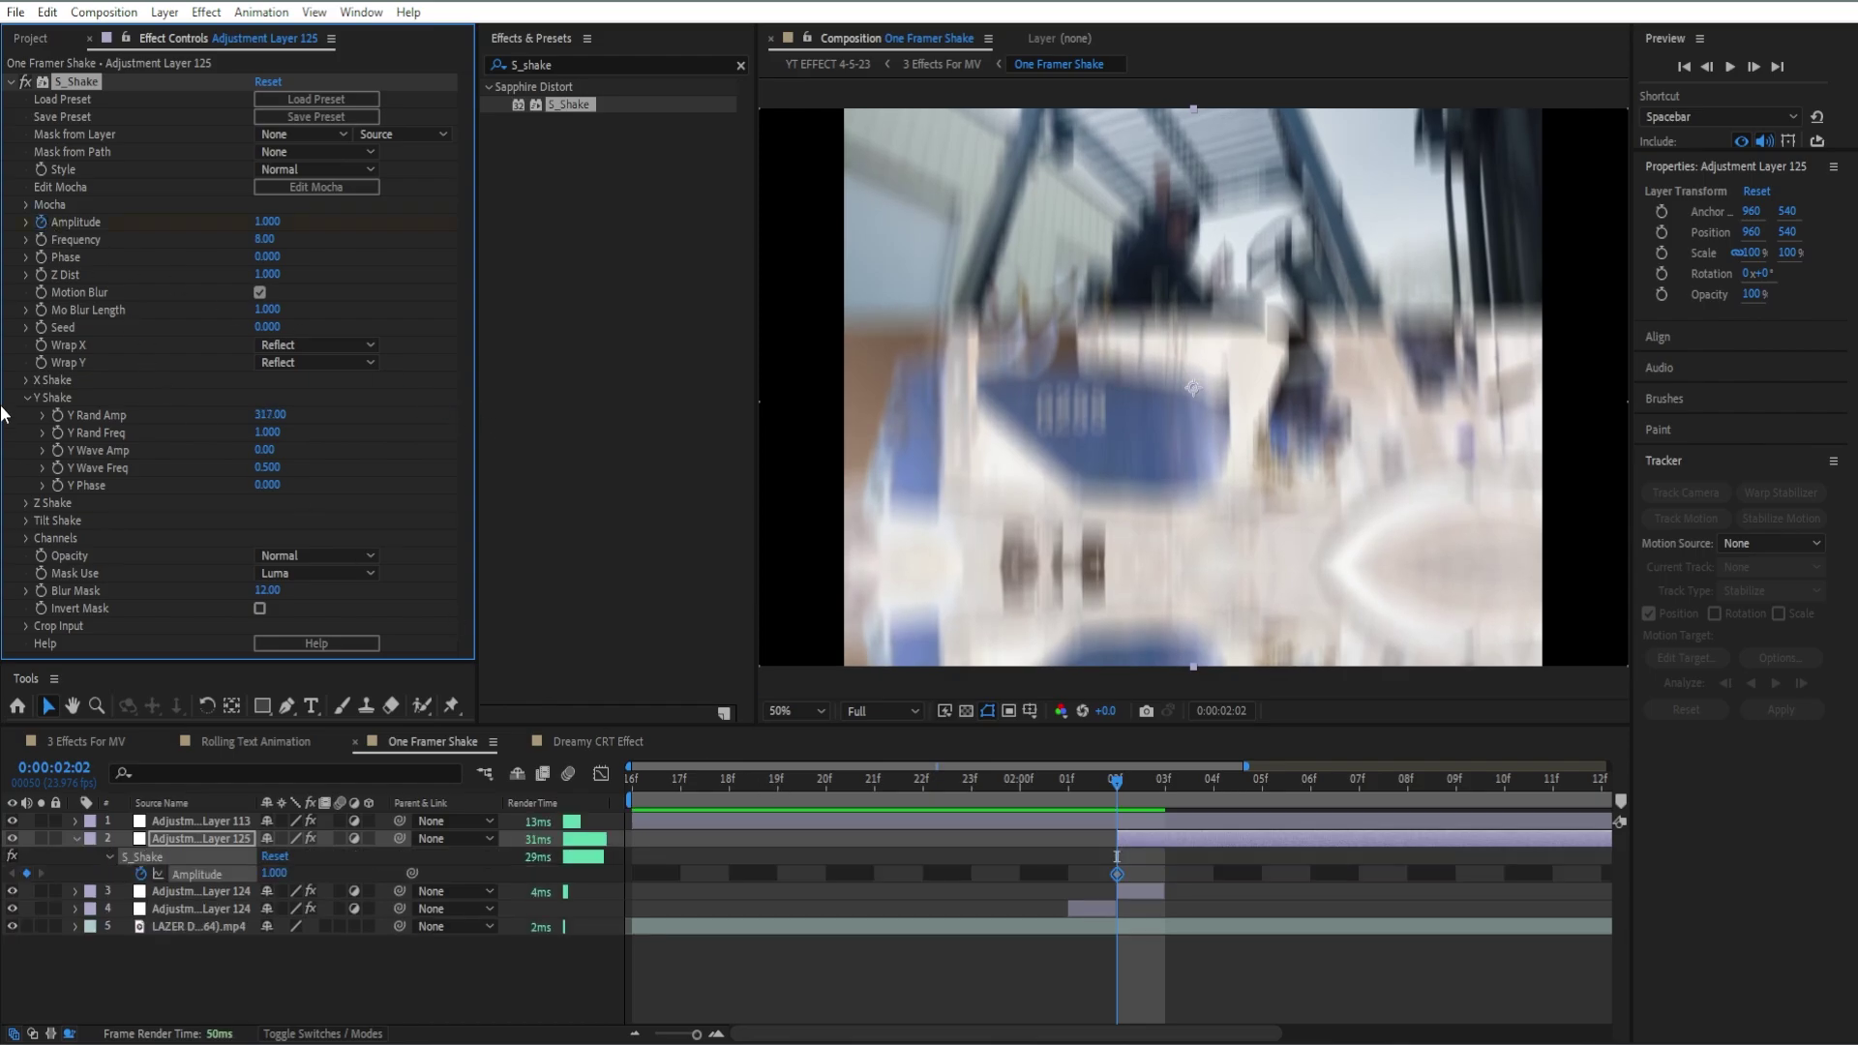
Step: Set the S_Shake Amplitude to 0 at 0:00:02:06, split the adjustment layer there and delete the part after it
{"action": "left_click", "coordinate": [1264, 800]}
{"action": "left_click", "coordinate": [1308, 800]}
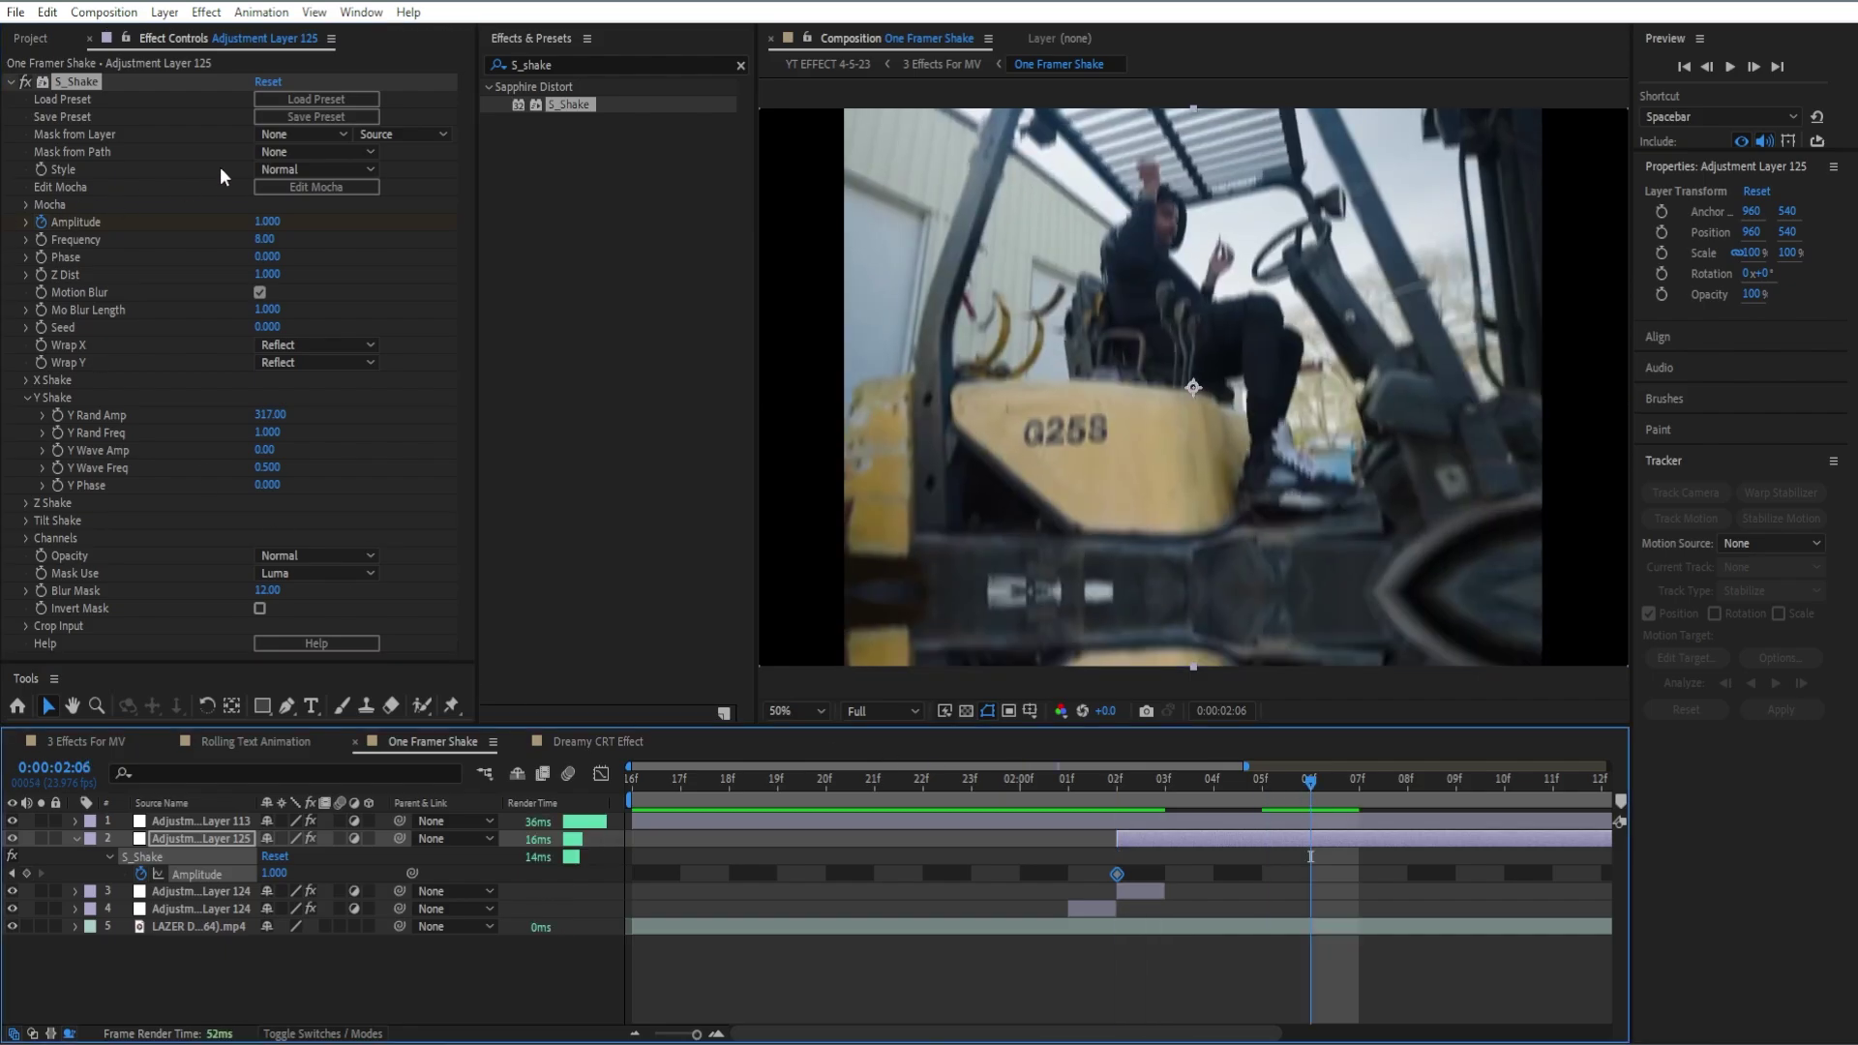
{"action": "left_click", "coordinate": [266, 221]}
{"action": "type", "text": "0"}
{"action": "key", "text": "Return"}
{"action": "key", "text": "ctrl+shift+d"}
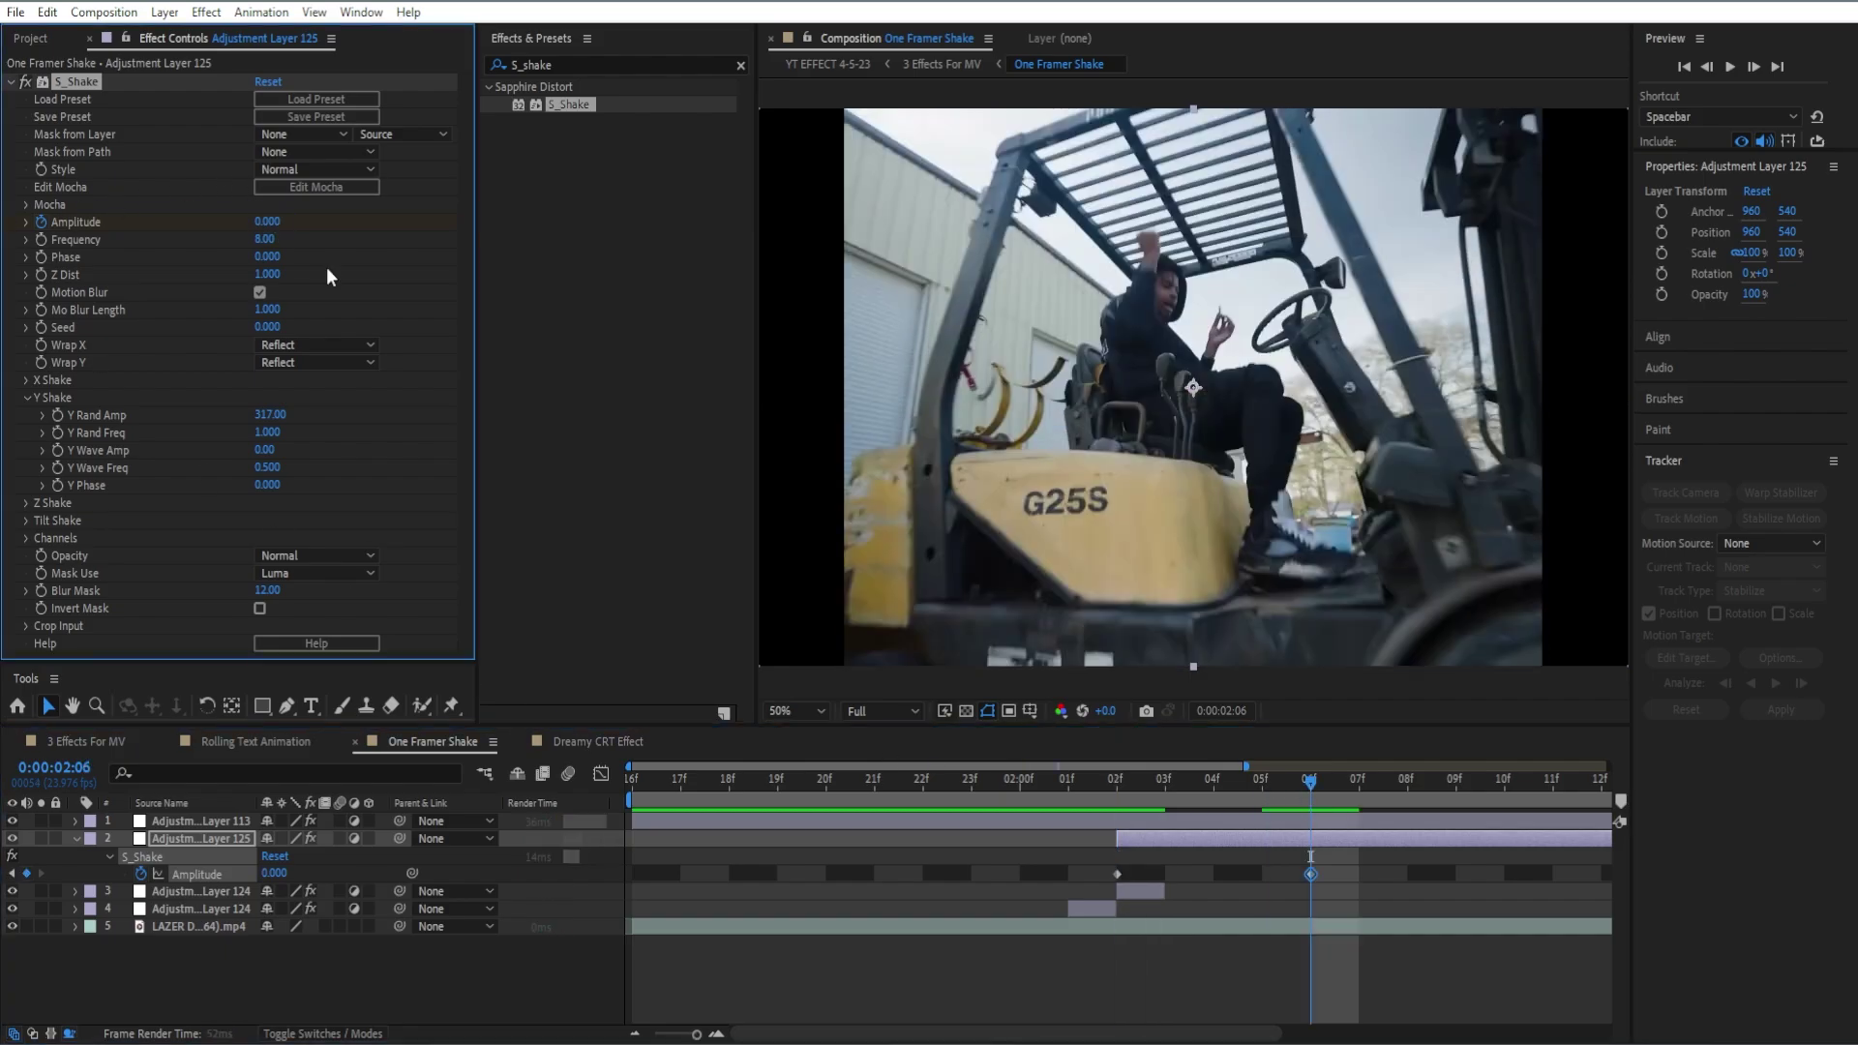
{"action": "key", "text": "Delete"}
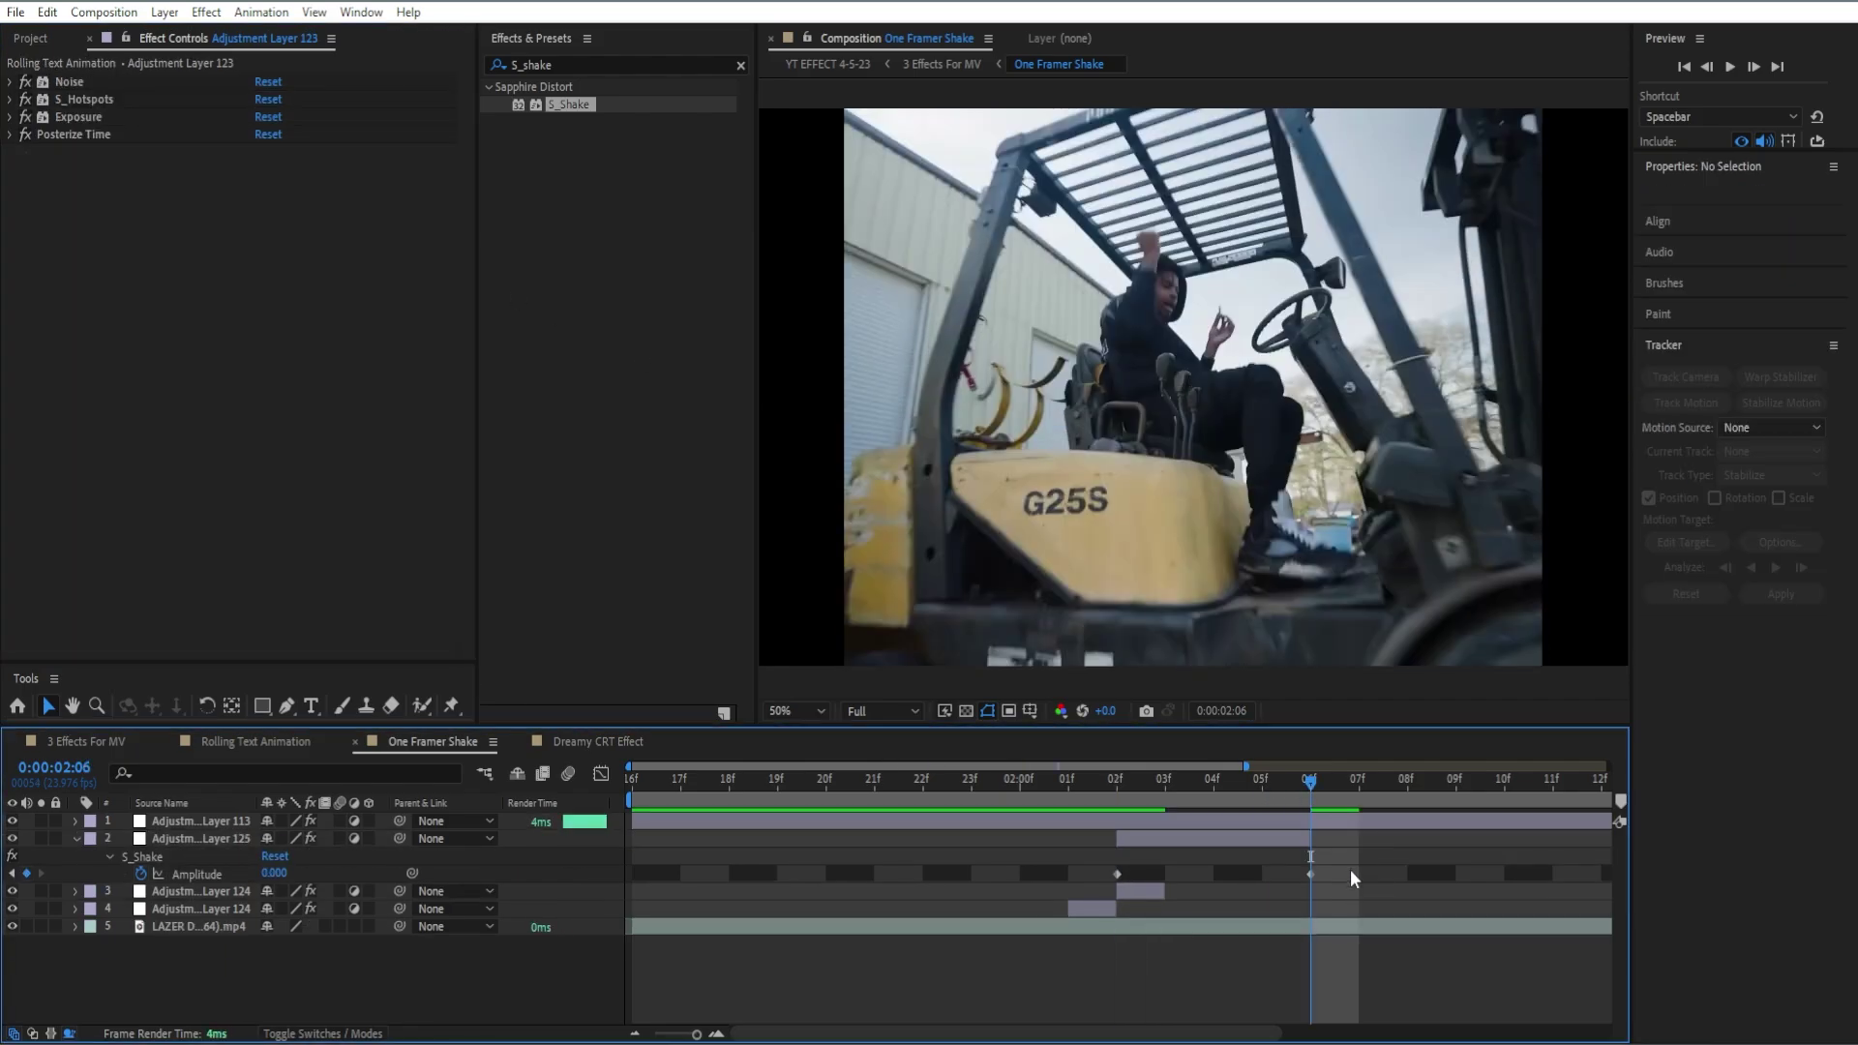
Step: Ease both Amplitude keyframes with the second at 0:00:02:08, extend the shake layer to 0:00:02:14 and preview the shake
{"action": "left_click_drag", "start_coordinate": [1350, 874], "coordinate": [965, 834]}
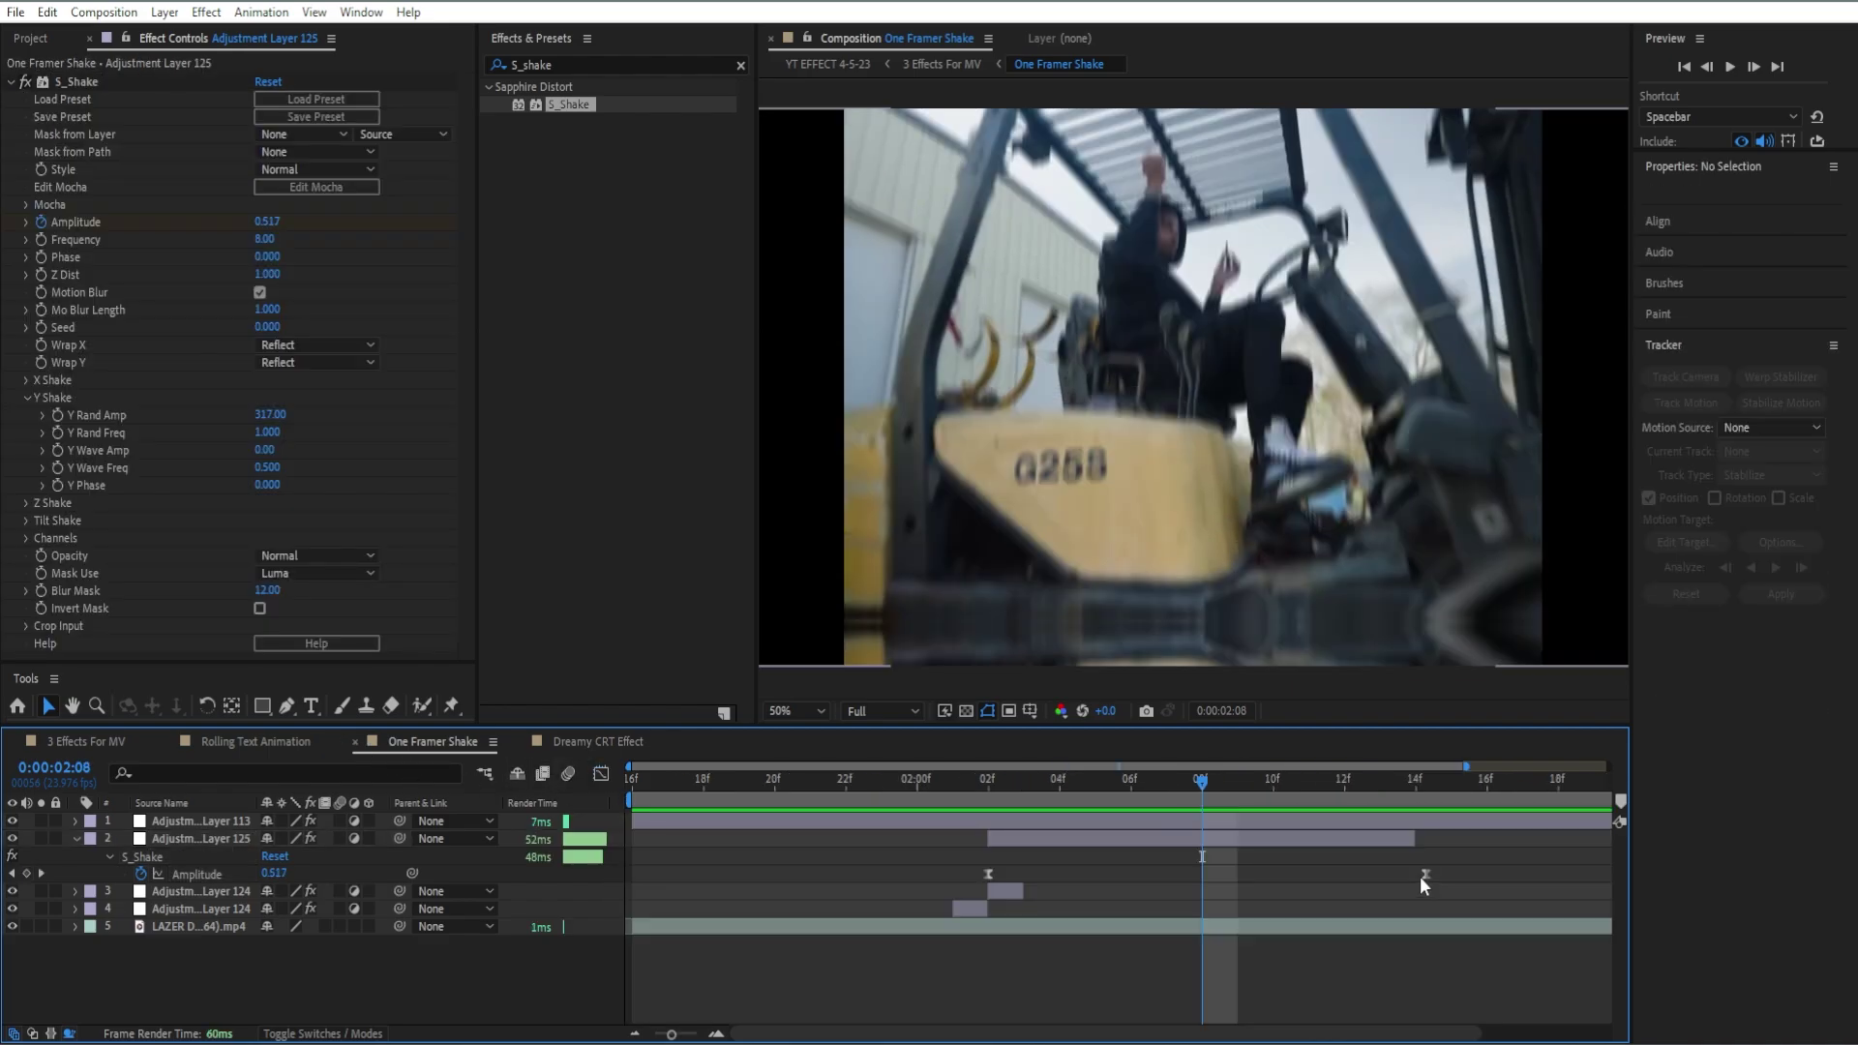
{"action": "left_click", "coordinate": [1128, 786]}
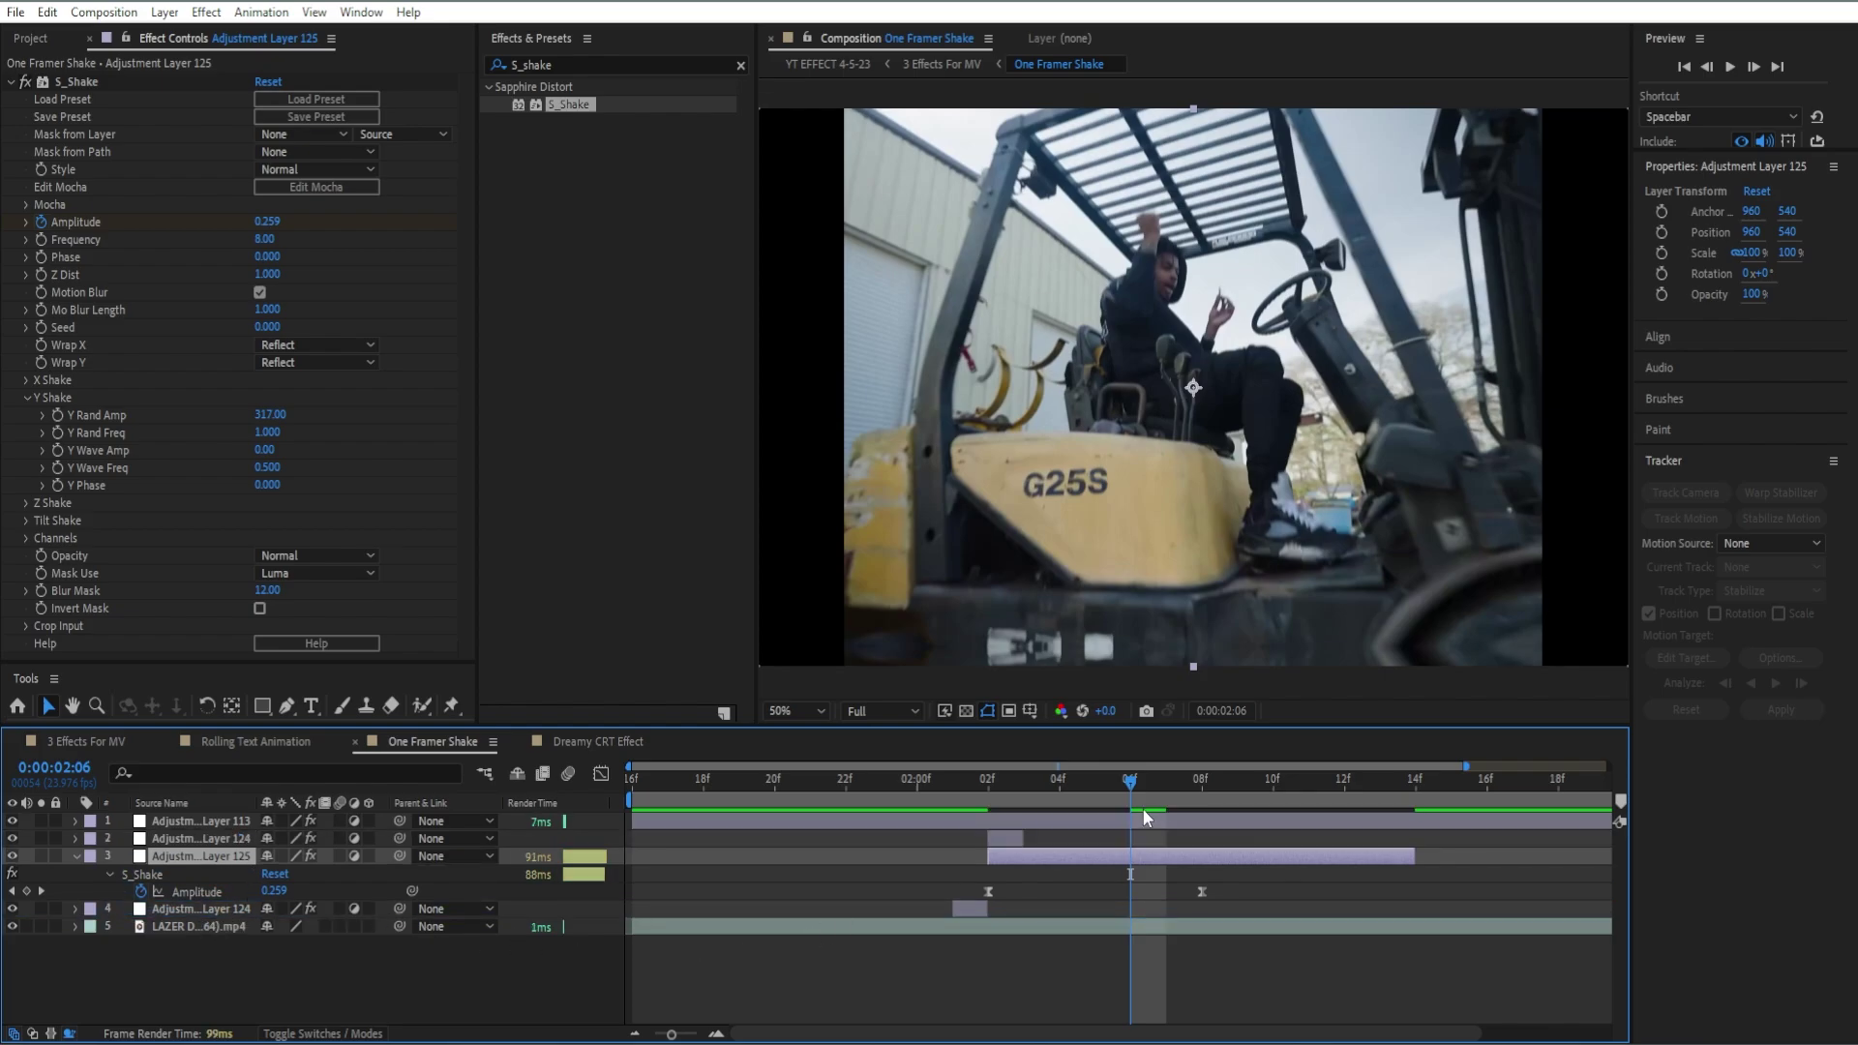
{"action": "left_click_drag", "start_coordinate": [1095, 793], "coordinate": [918, 798]}
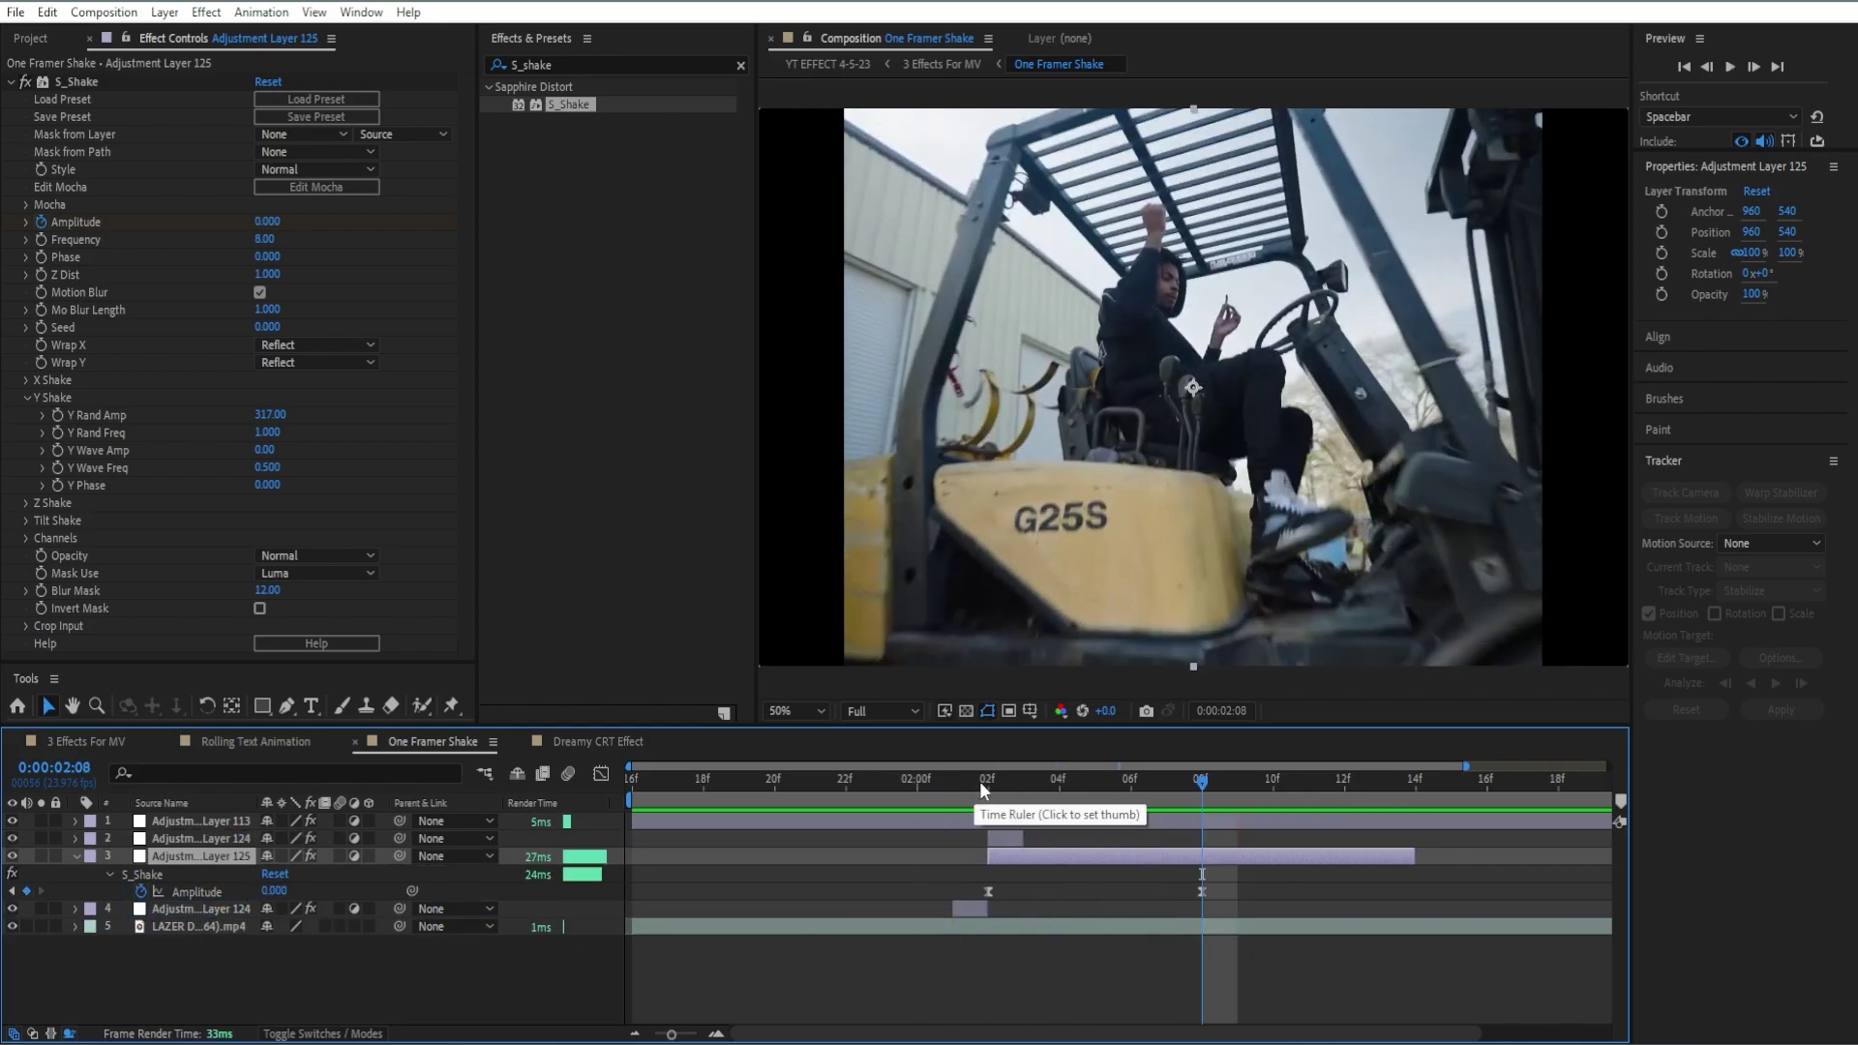
{"action": "key", "text": "space"}
{"action": "left_click_drag", "start_coordinate": [964, 791], "coordinate": [886, 807]}
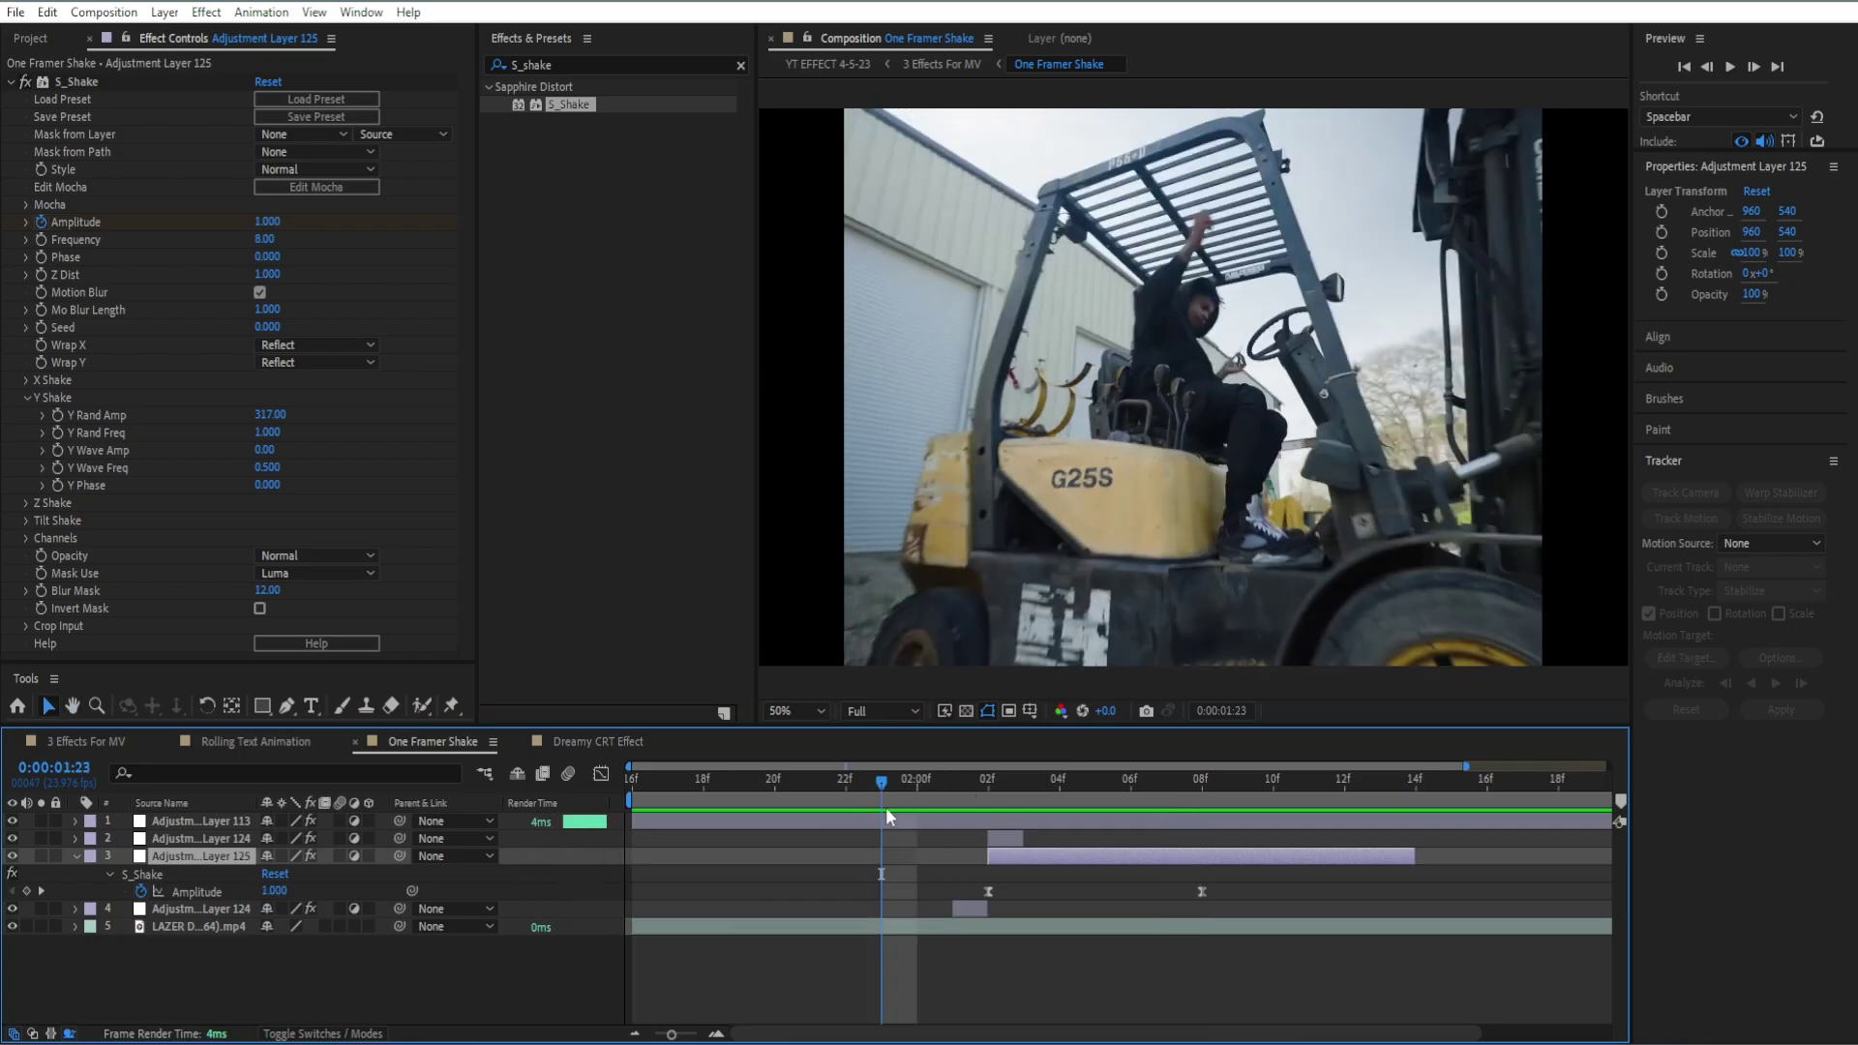
Step: Apply the Exposure effect to the shake layer and keyframe its Exposure at 4 at 0:00:02:02
{"action": "left_click", "coordinate": [912, 805]}
{"action": "key", "text": "Page_Down"}
{"action": "key", "text": "Page_Down"}
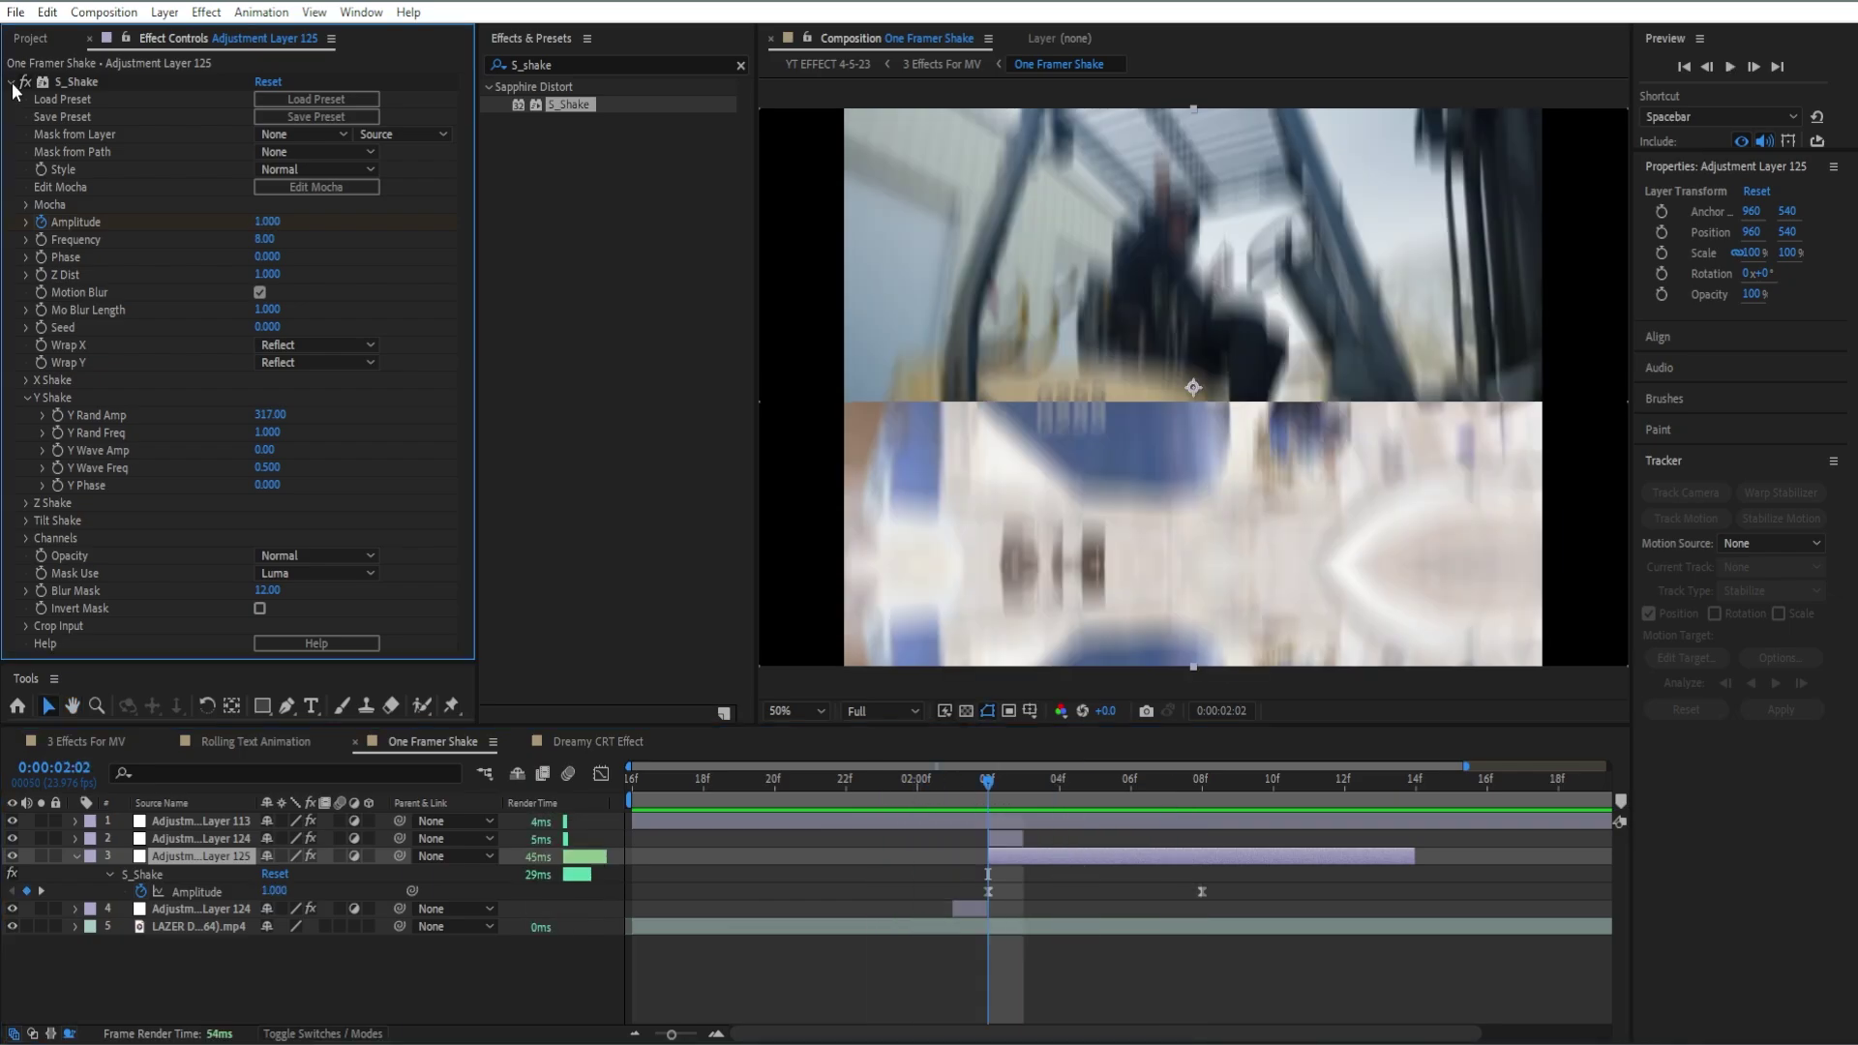
{"action": "left_click", "coordinate": [10, 82]}
{"action": "left_click", "coordinate": [741, 65]}
{"action": "type", "text": "expos"}
{"action": "left_click_drag", "start_coordinate": [523, 391], "coordinate": [396, 354]}
{"action": "type", "text": "4"}
{"action": "key", "text": "Return"}
{"action": "left_click", "coordinate": [58, 152]}
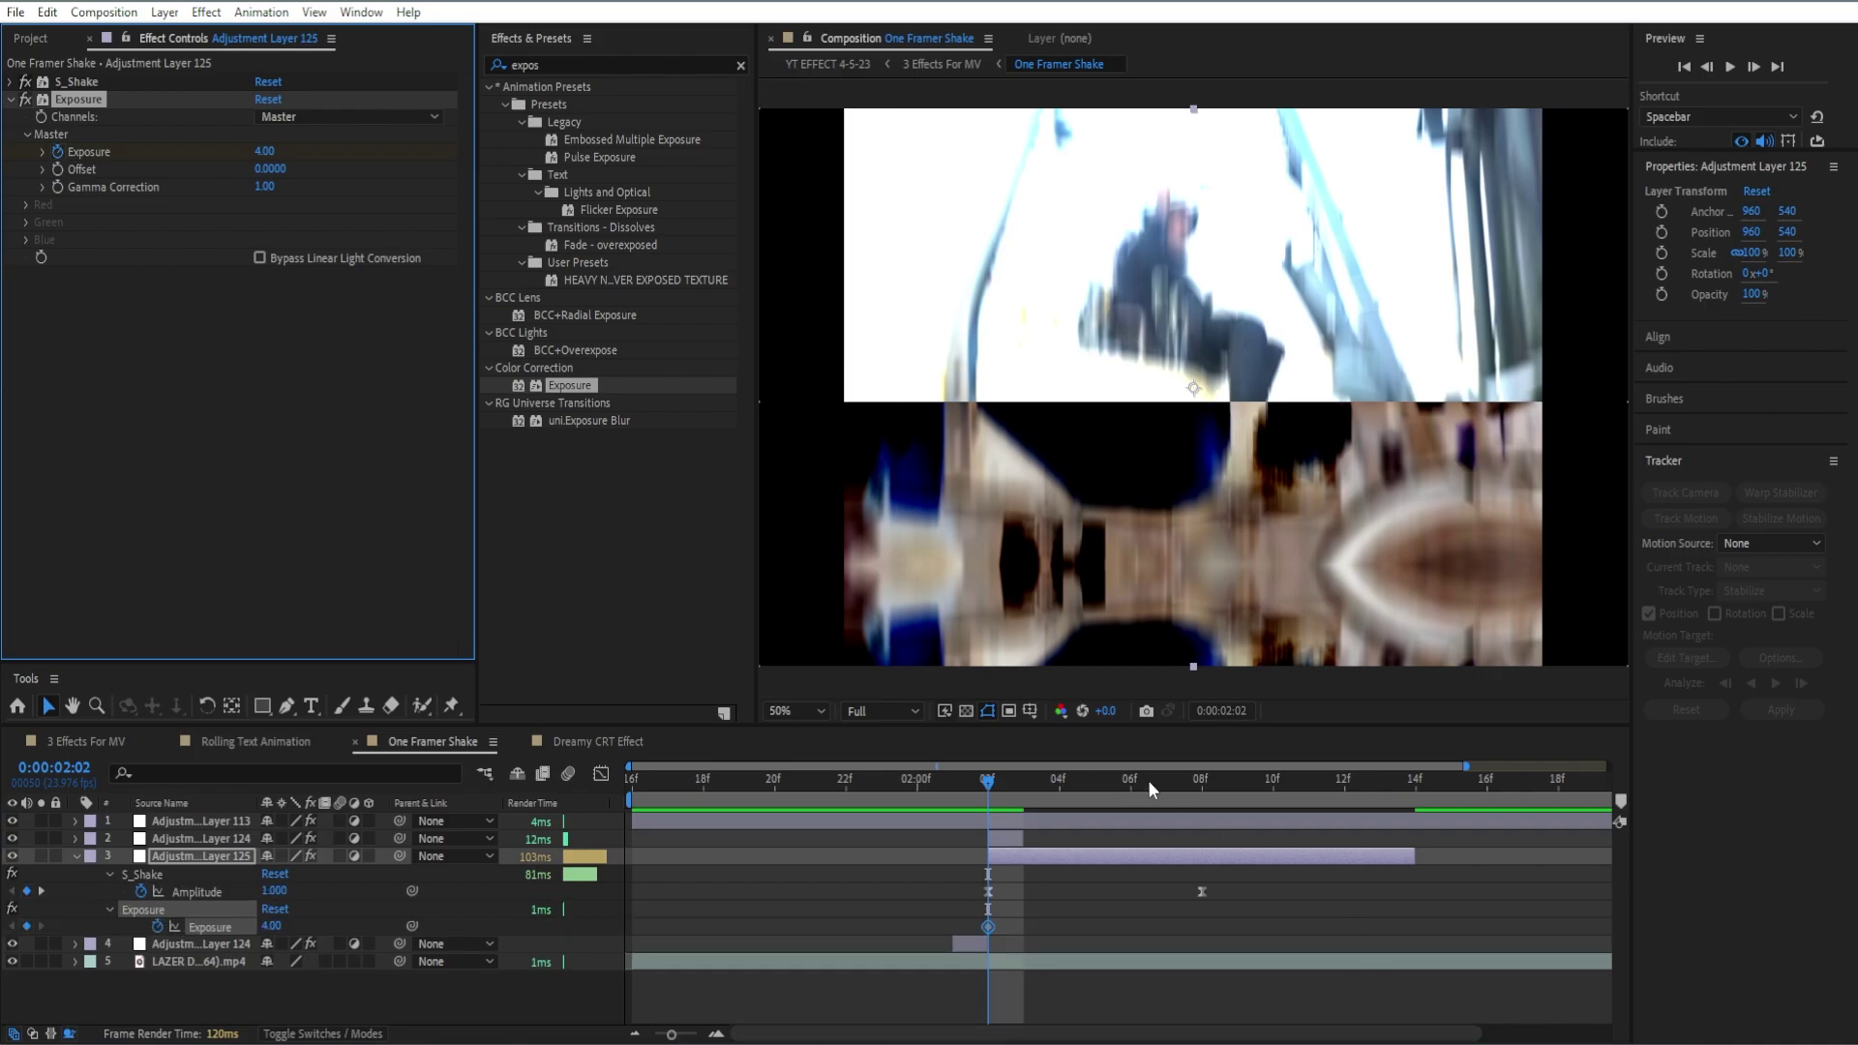
Step: Set Exposure to 0 at 0:00:02:07 and apply Easy Ease to both Exposure keyframes
{"action": "left_click", "coordinate": [1165, 786]}
{"action": "left_click", "coordinate": [262, 156]}
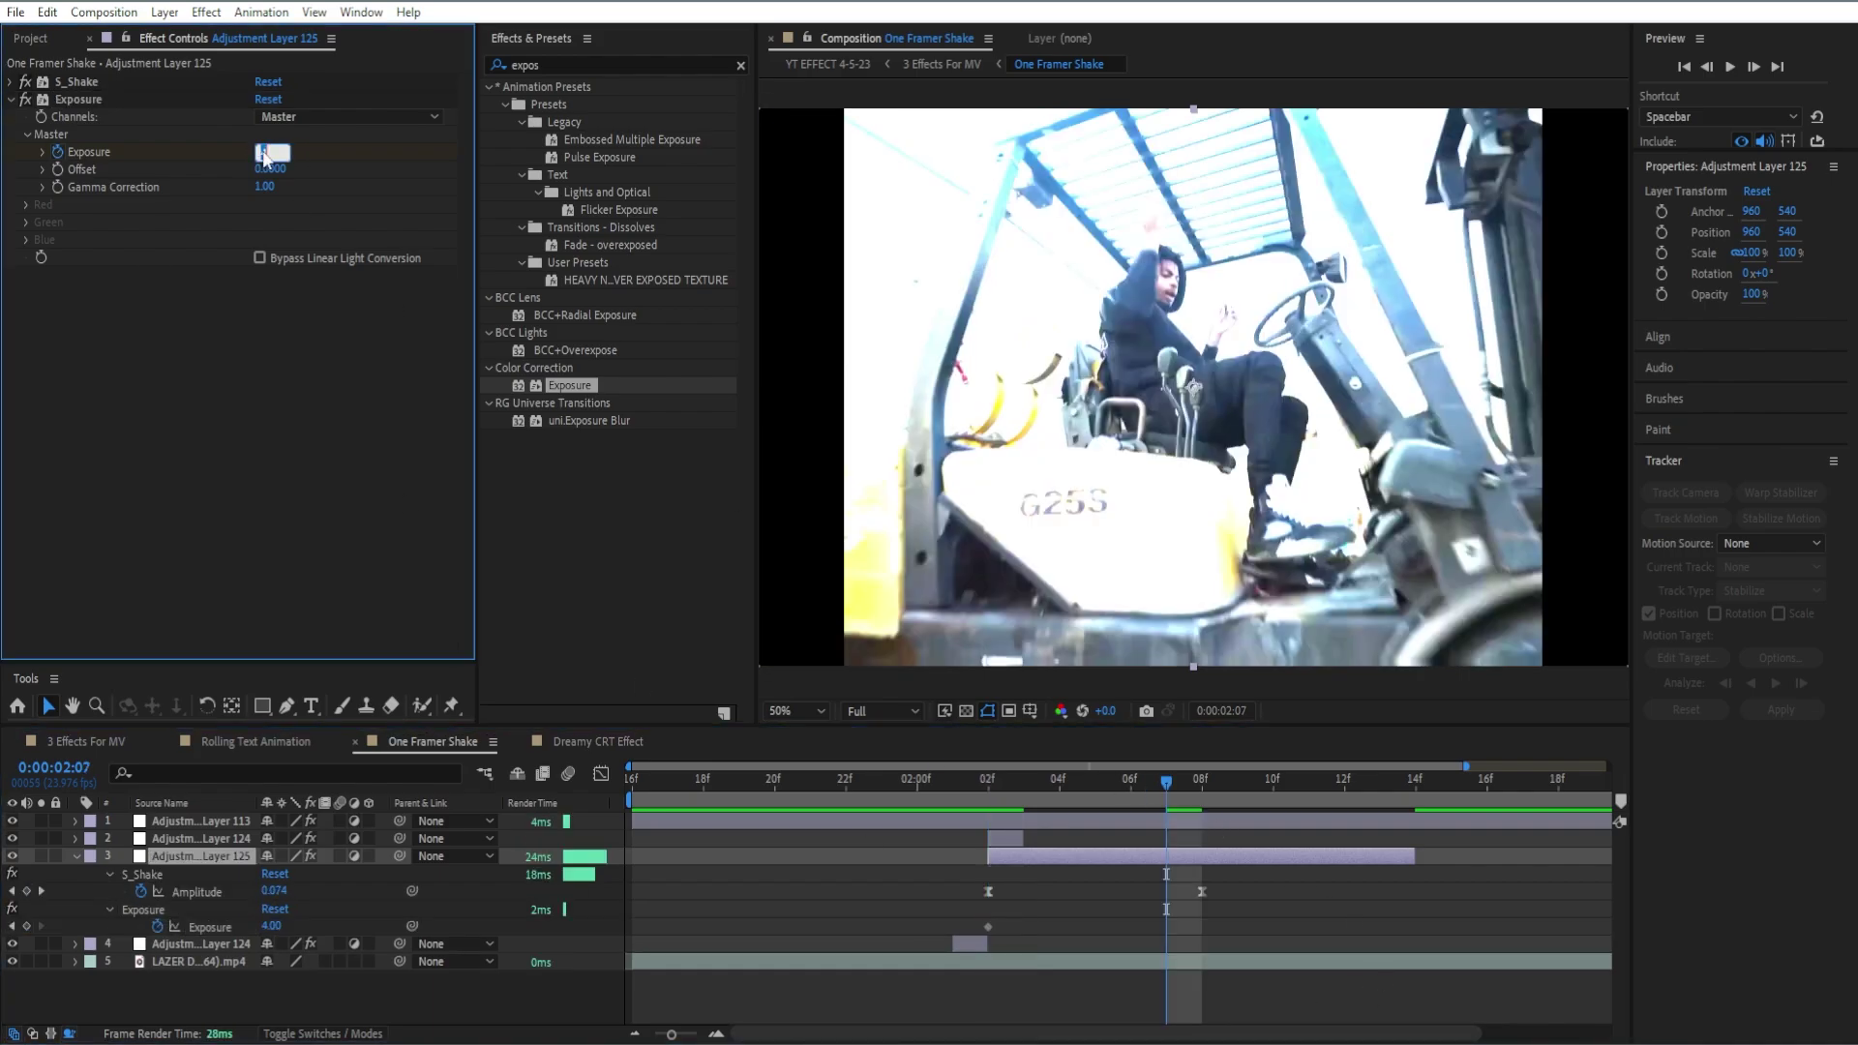
{"action": "type", "text": "0"}
{"action": "key", "text": "Return"}
{"action": "left_click_drag", "start_coordinate": [1228, 937], "coordinate": [844, 903]}
{"action": "key", "text": "F9"}
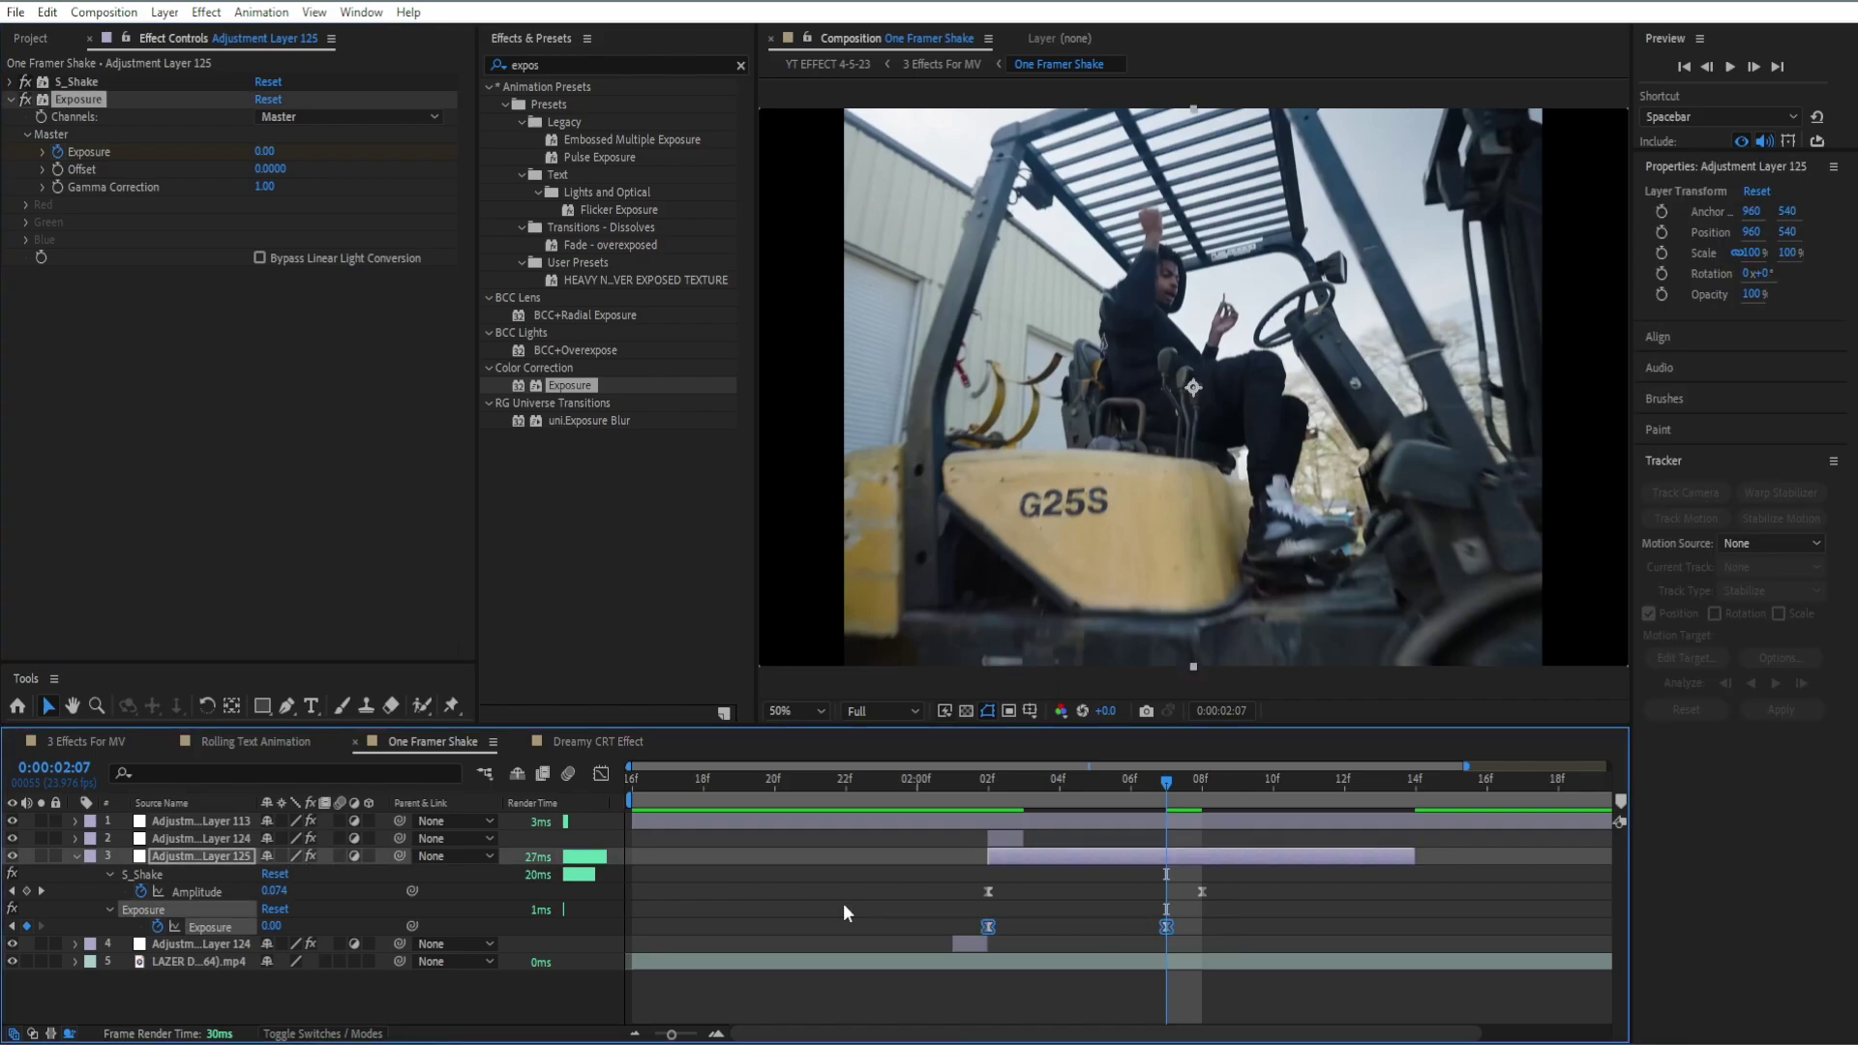
Step: Preview the shake with the exposure flash, collapse the layer's keyframes and save the project
{"action": "left_click_drag", "start_coordinate": [1014, 776], "coordinate": [896, 809]}
{"action": "key", "text": "space"}
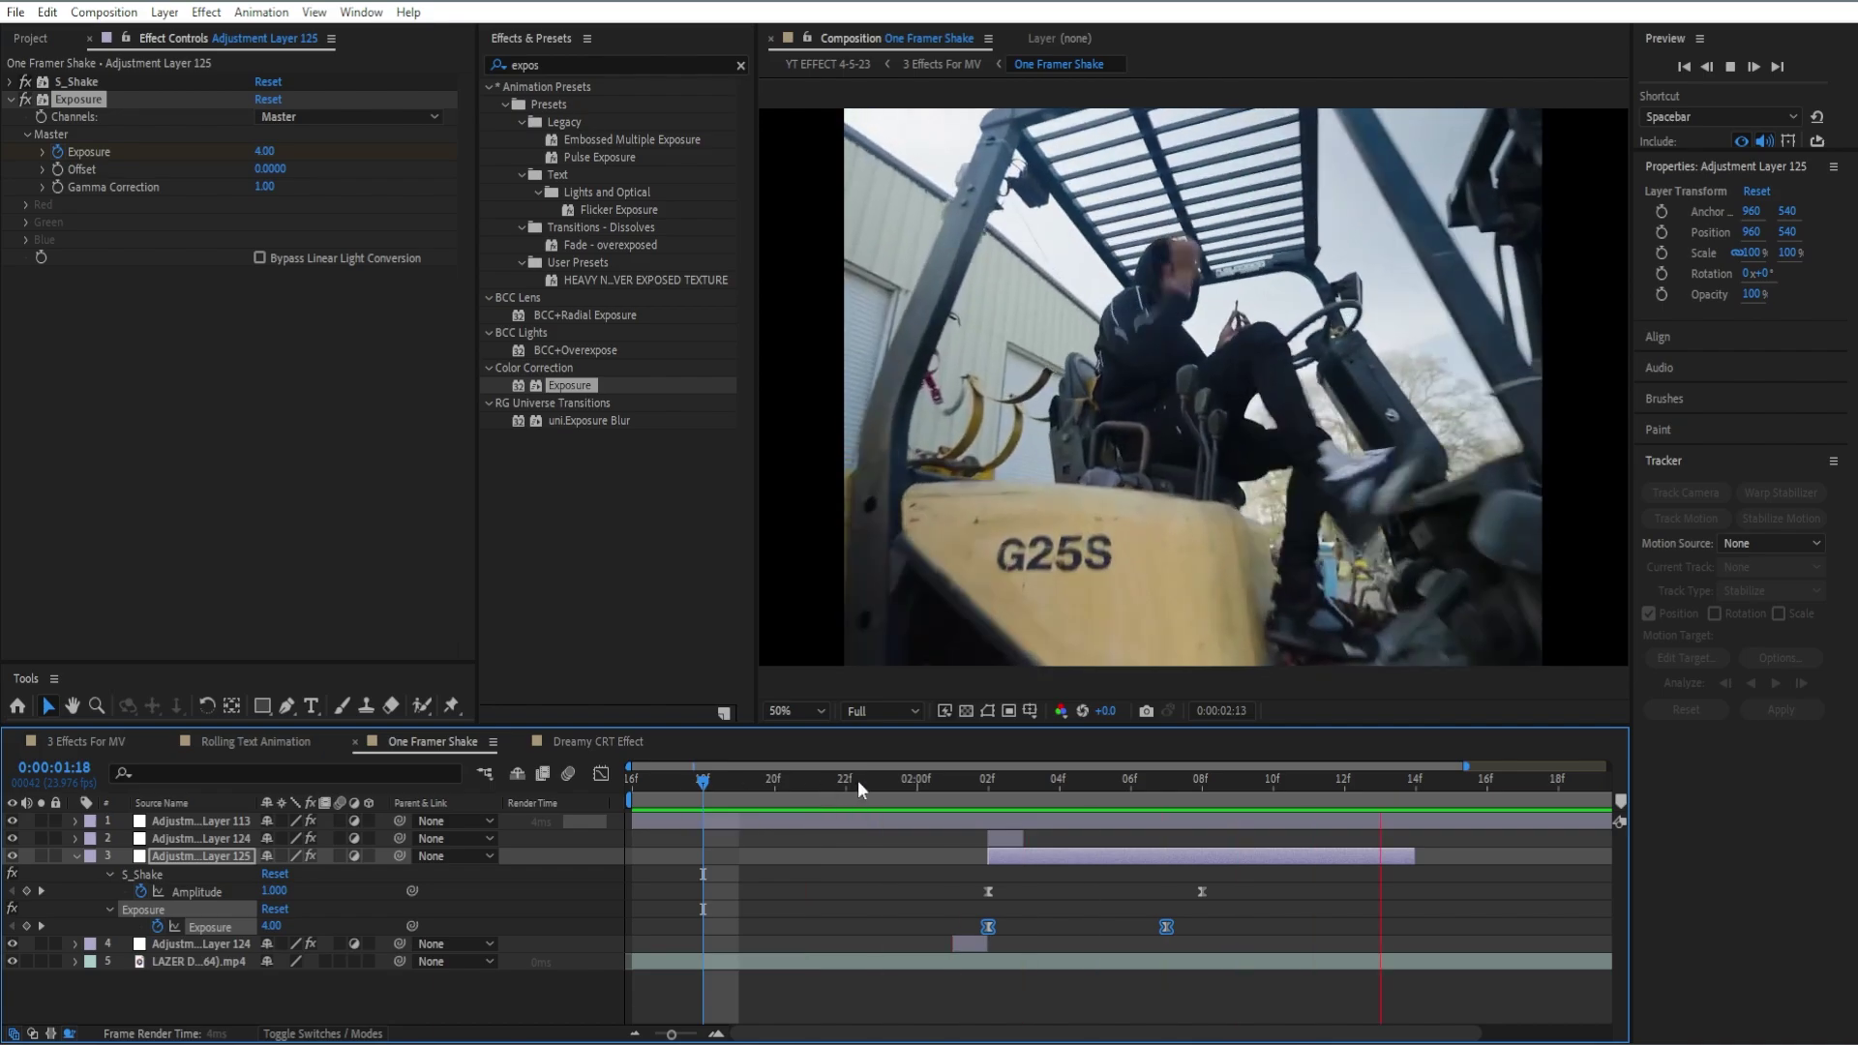
{"action": "key", "text": "u"}
{"action": "left_click", "coordinate": [1024, 972]}
{"action": "key", "text": "ctrl+s"}
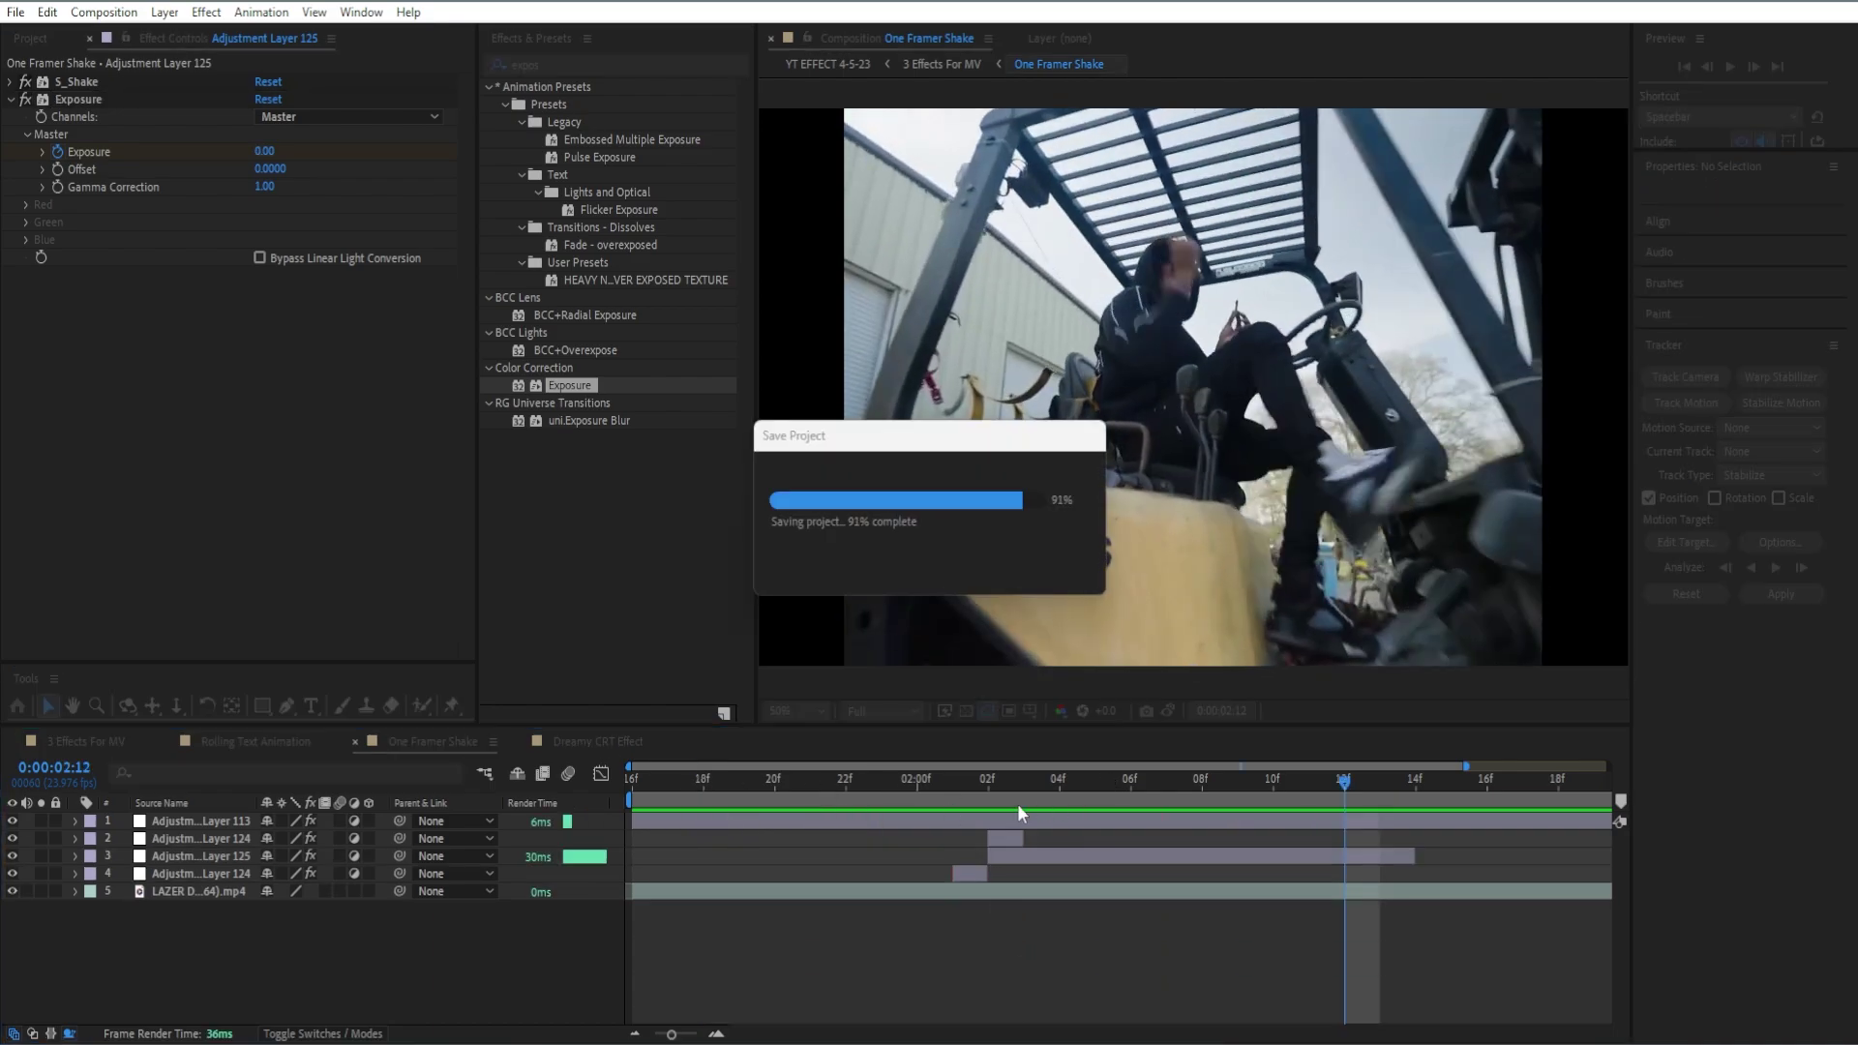
Step: Duplicate the two one-frame Invert layers and the shake layer, stack the copies above the originals starting at 0:00:02:14, and preview
{"action": "left_click_drag", "start_coordinate": [620, 874], "coordinate": [618, 834]}
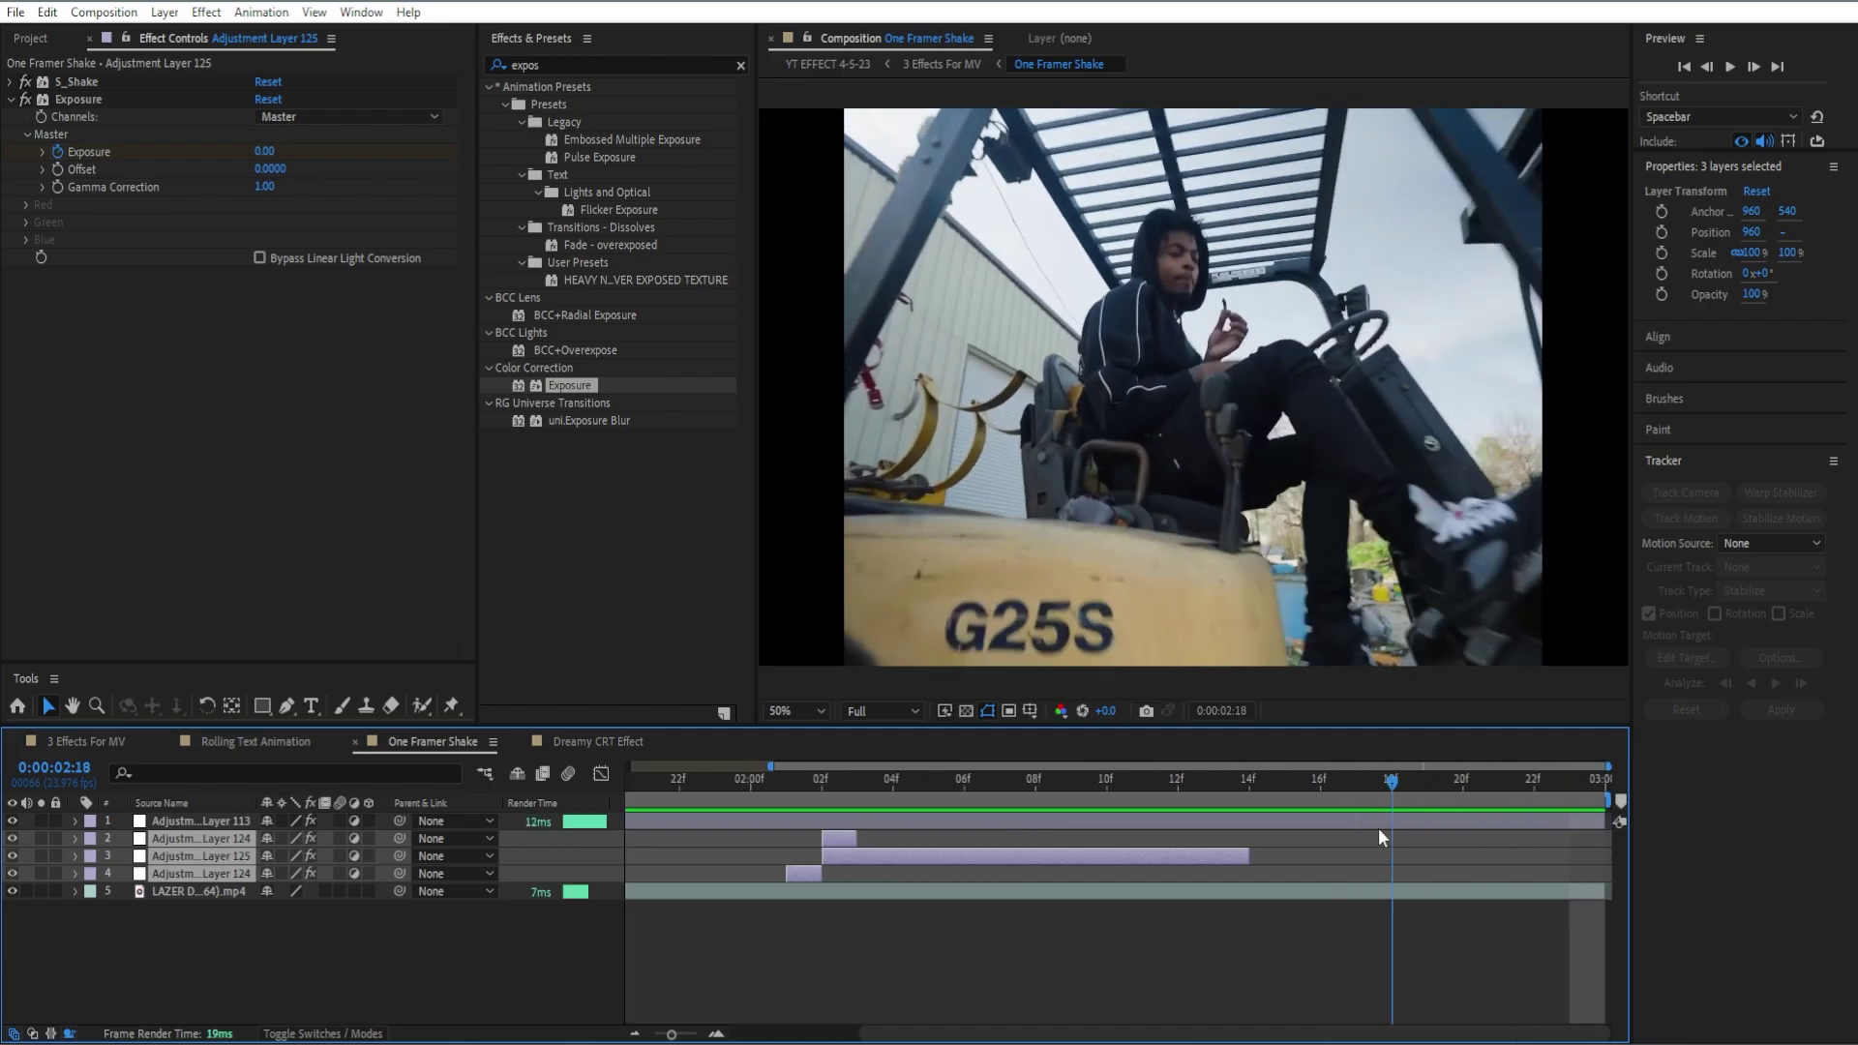
{"action": "key", "text": "ctrl+d"}
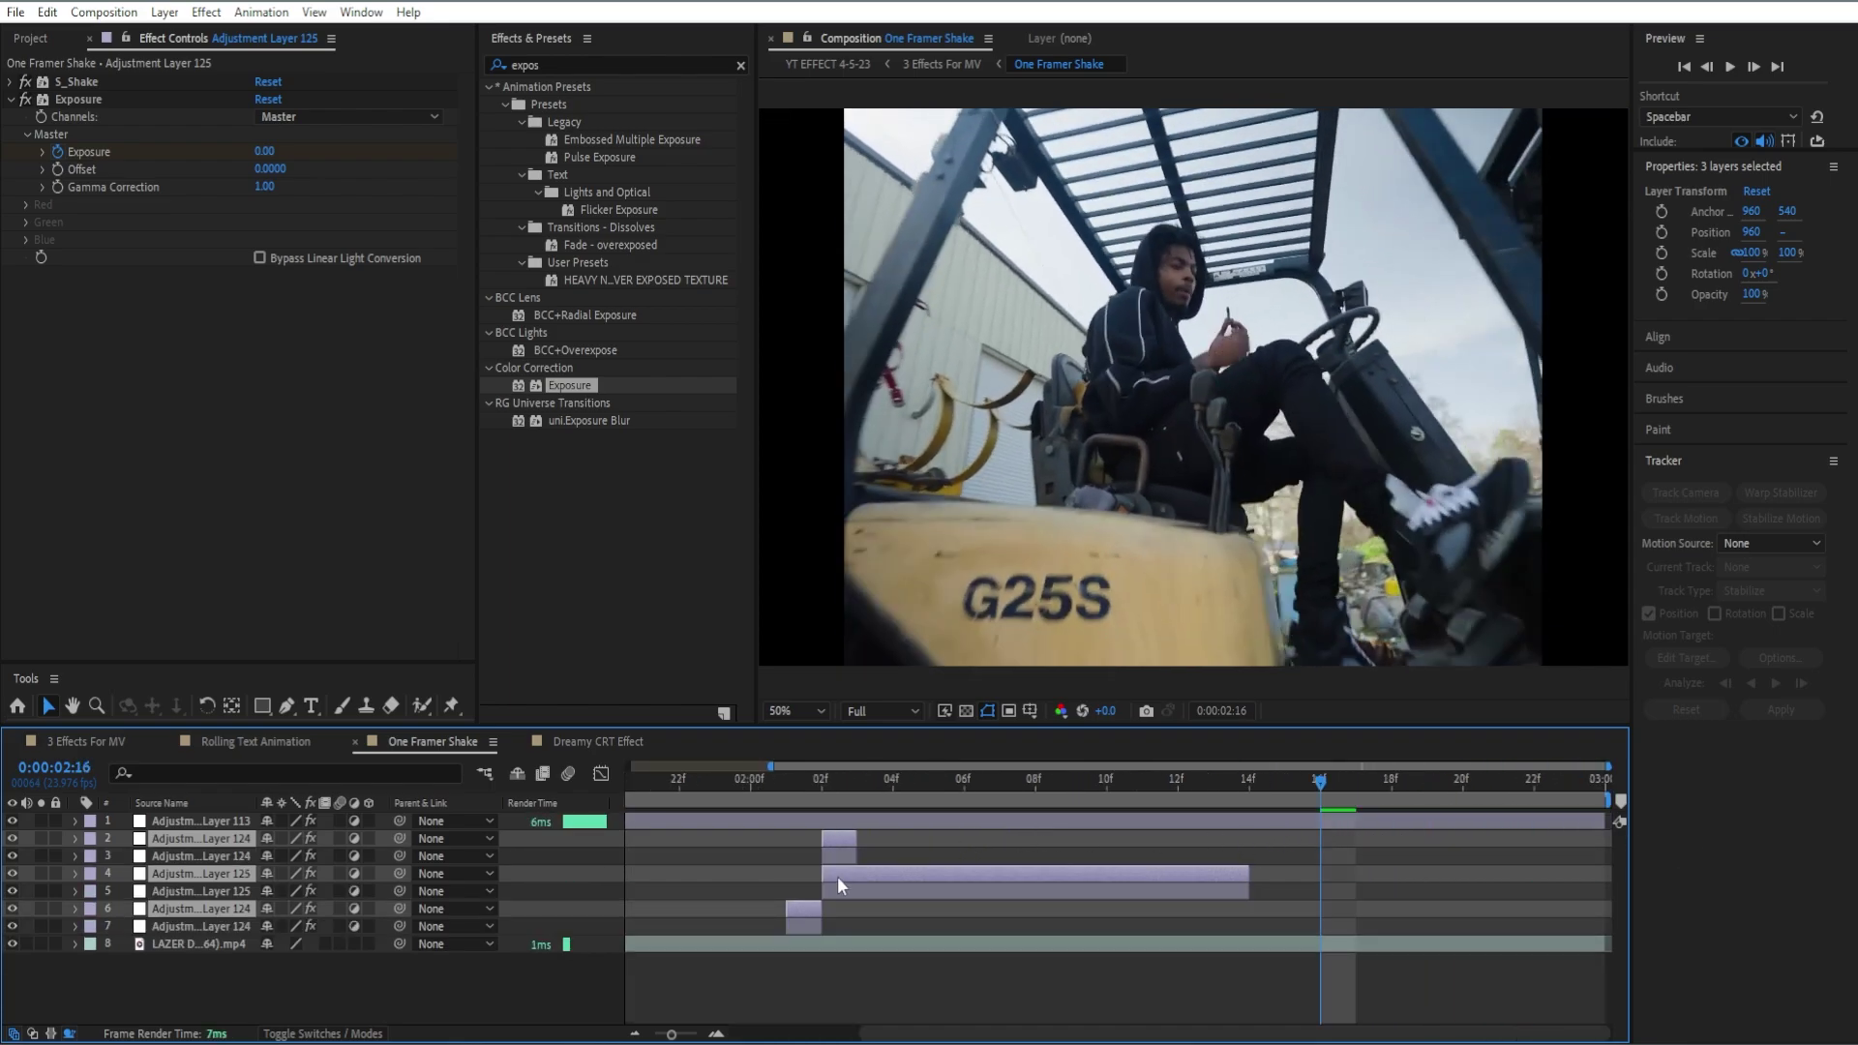
{"action": "left_click_drag", "start_coordinate": [241, 874], "coordinate": [244, 847]}
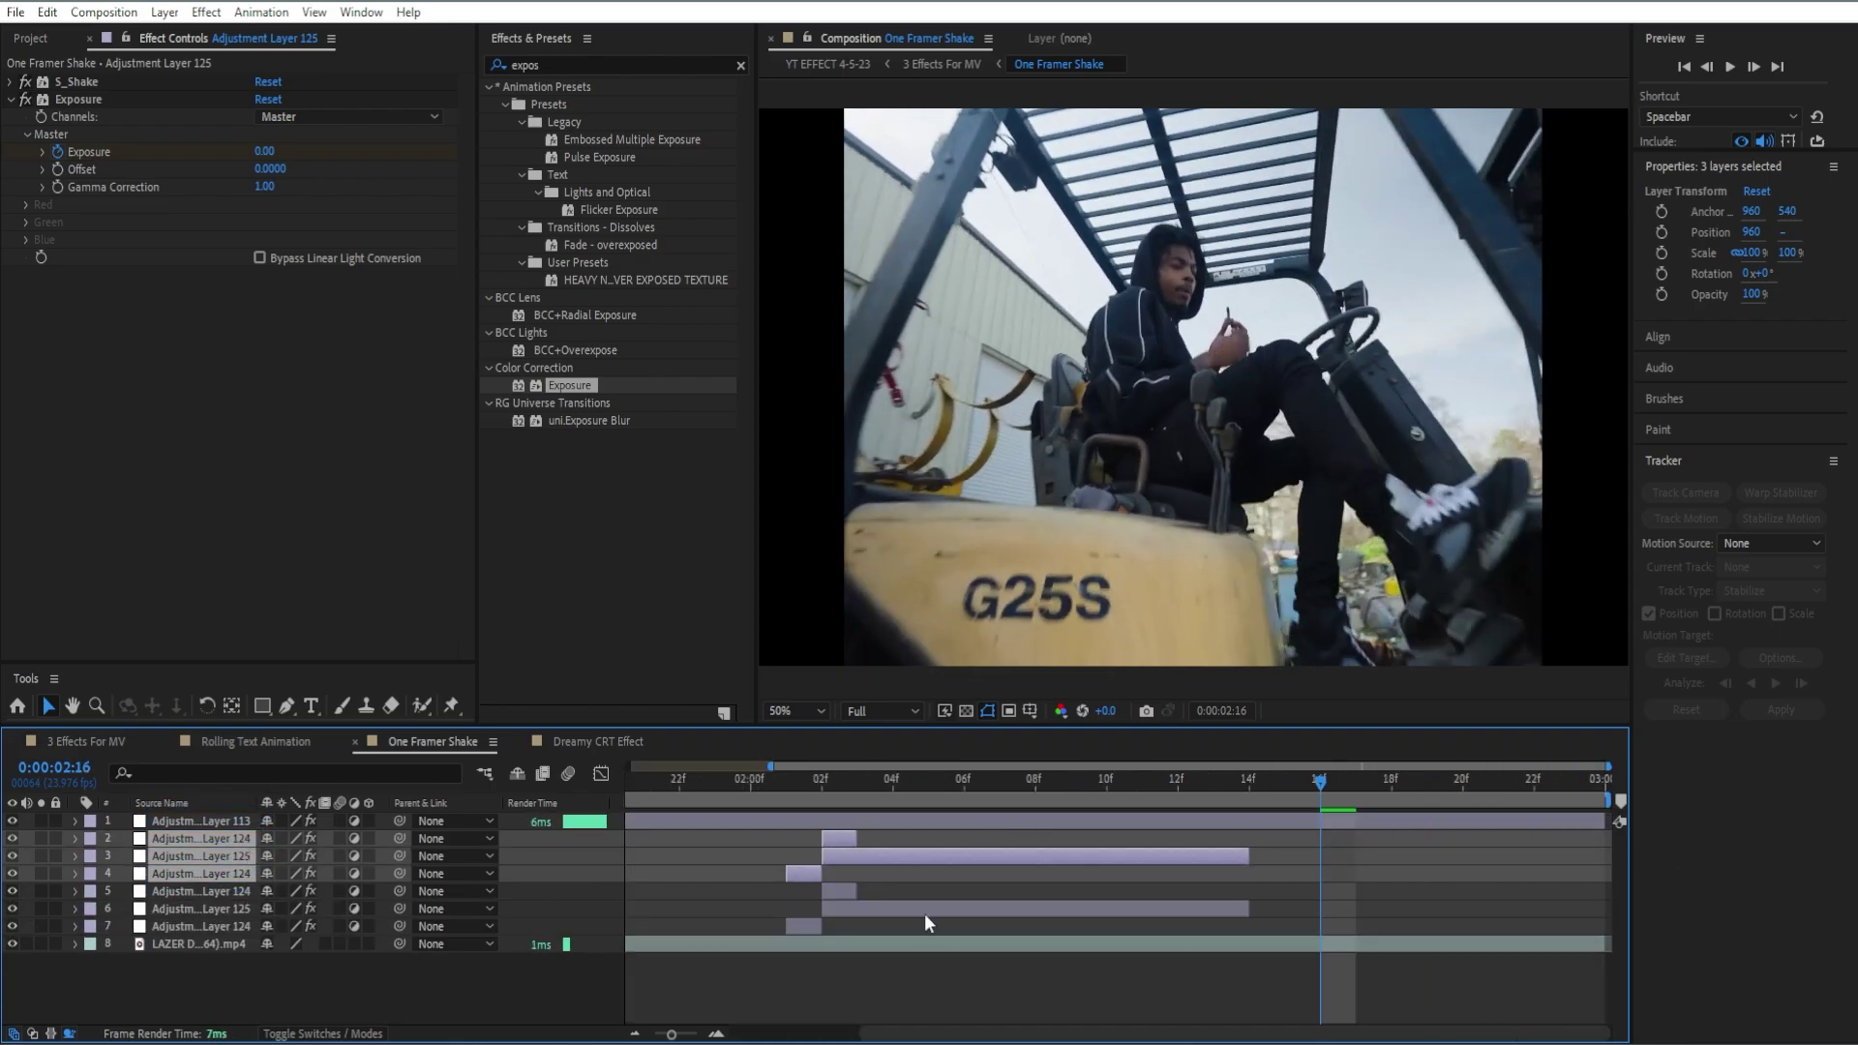
{"action": "left_click_drag", "start_coordinate": [912, 864], "coordinate": [1390, 873]}
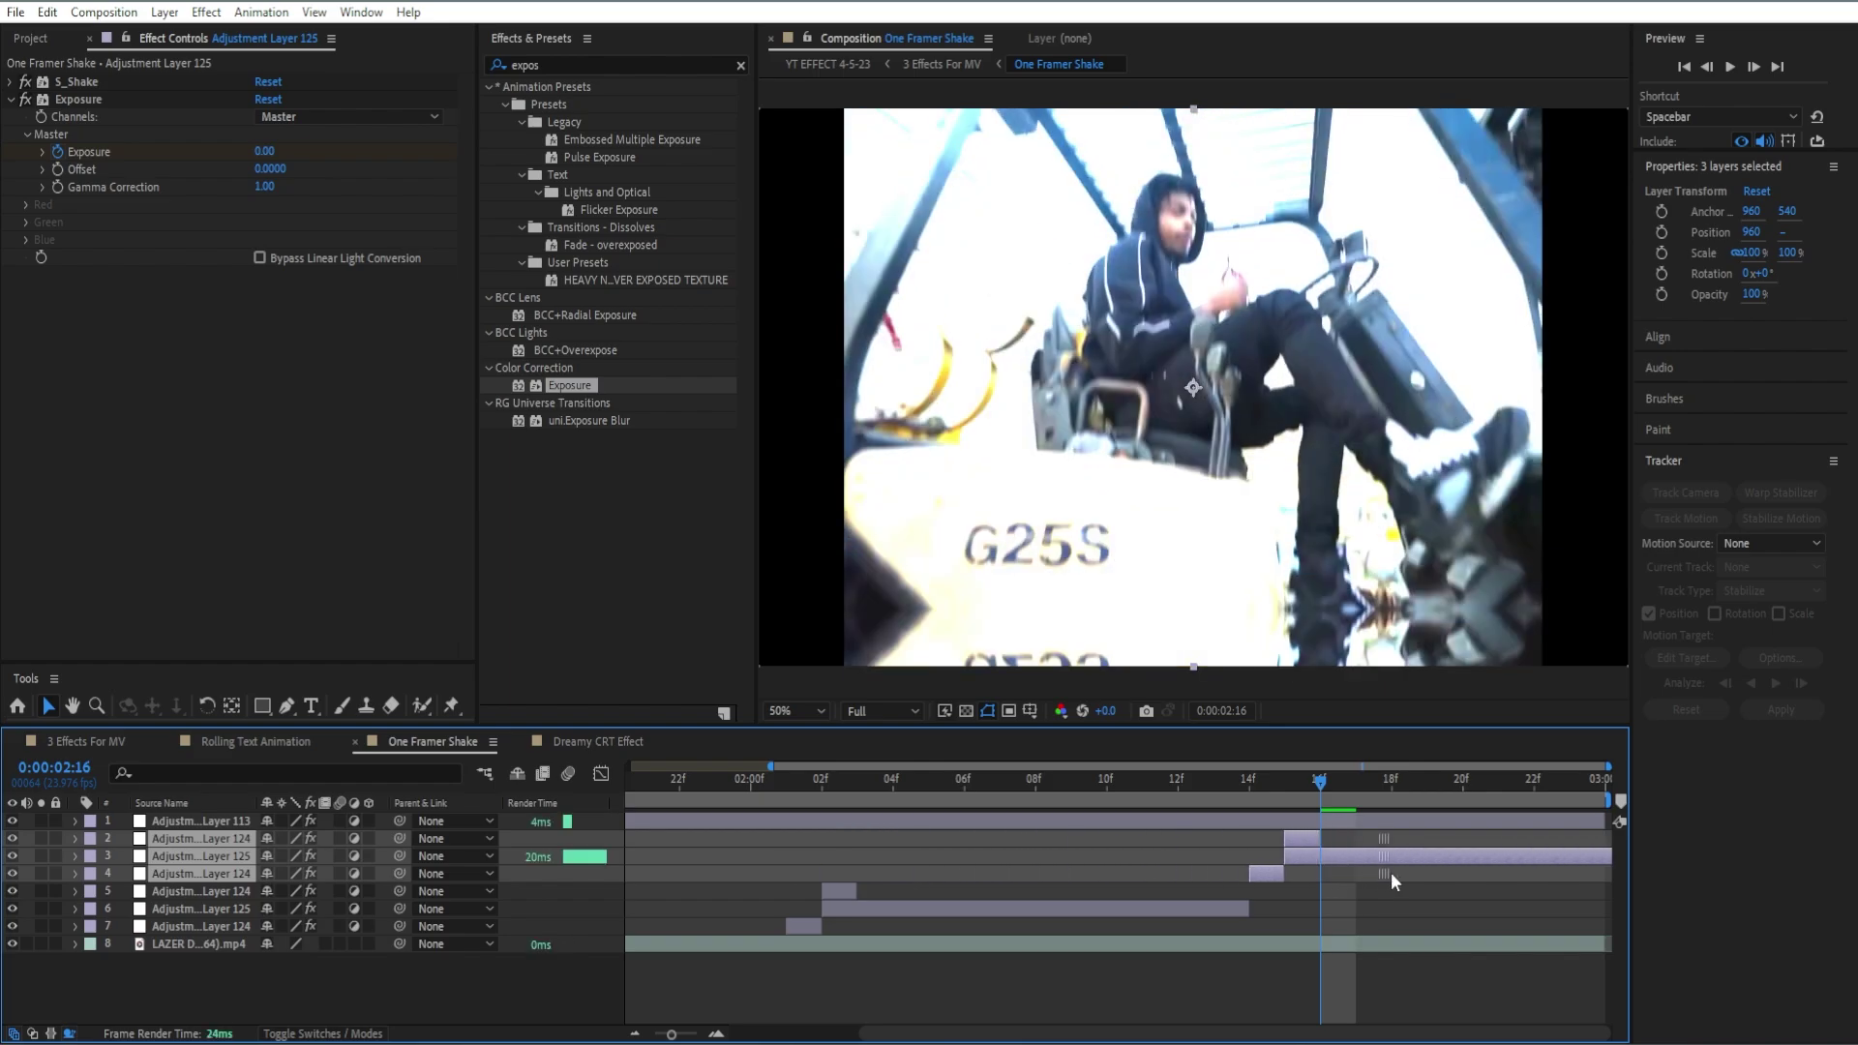
{"action": "left_click", "coordinate": [1335, 846]}
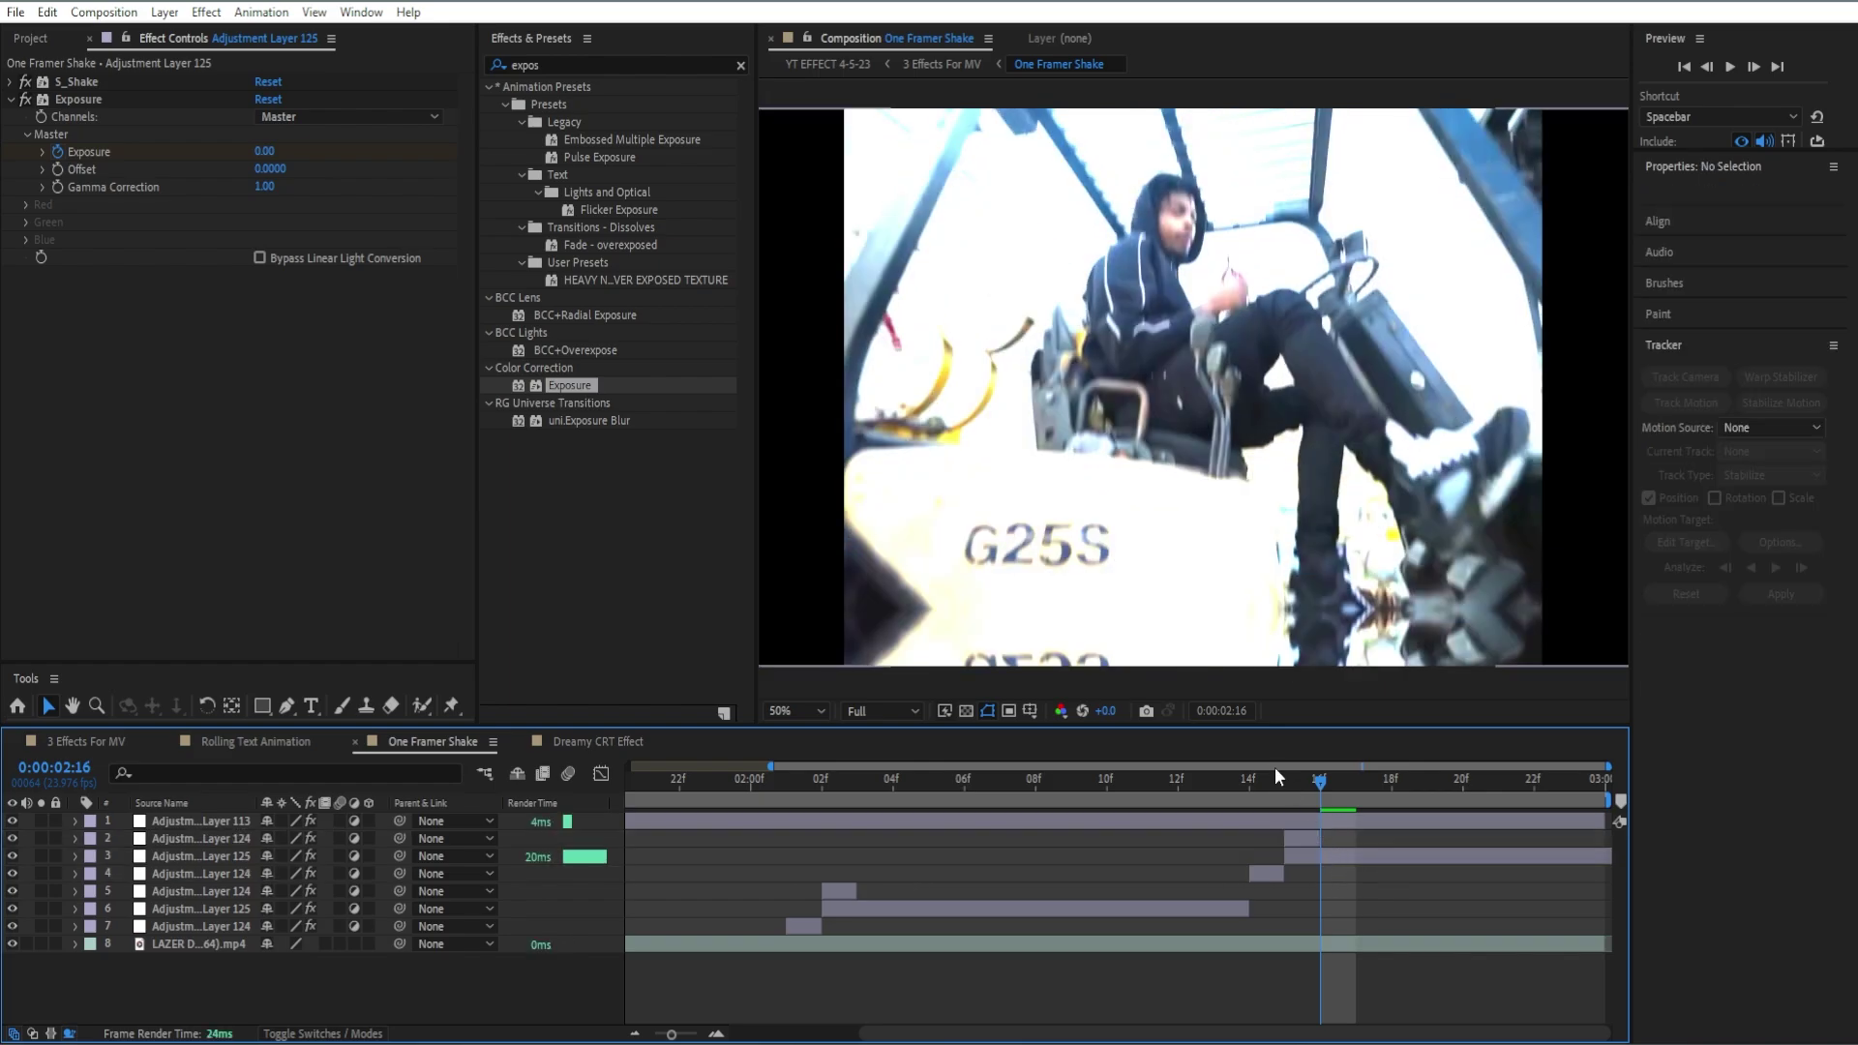
{"action": "key", "text": "space"}
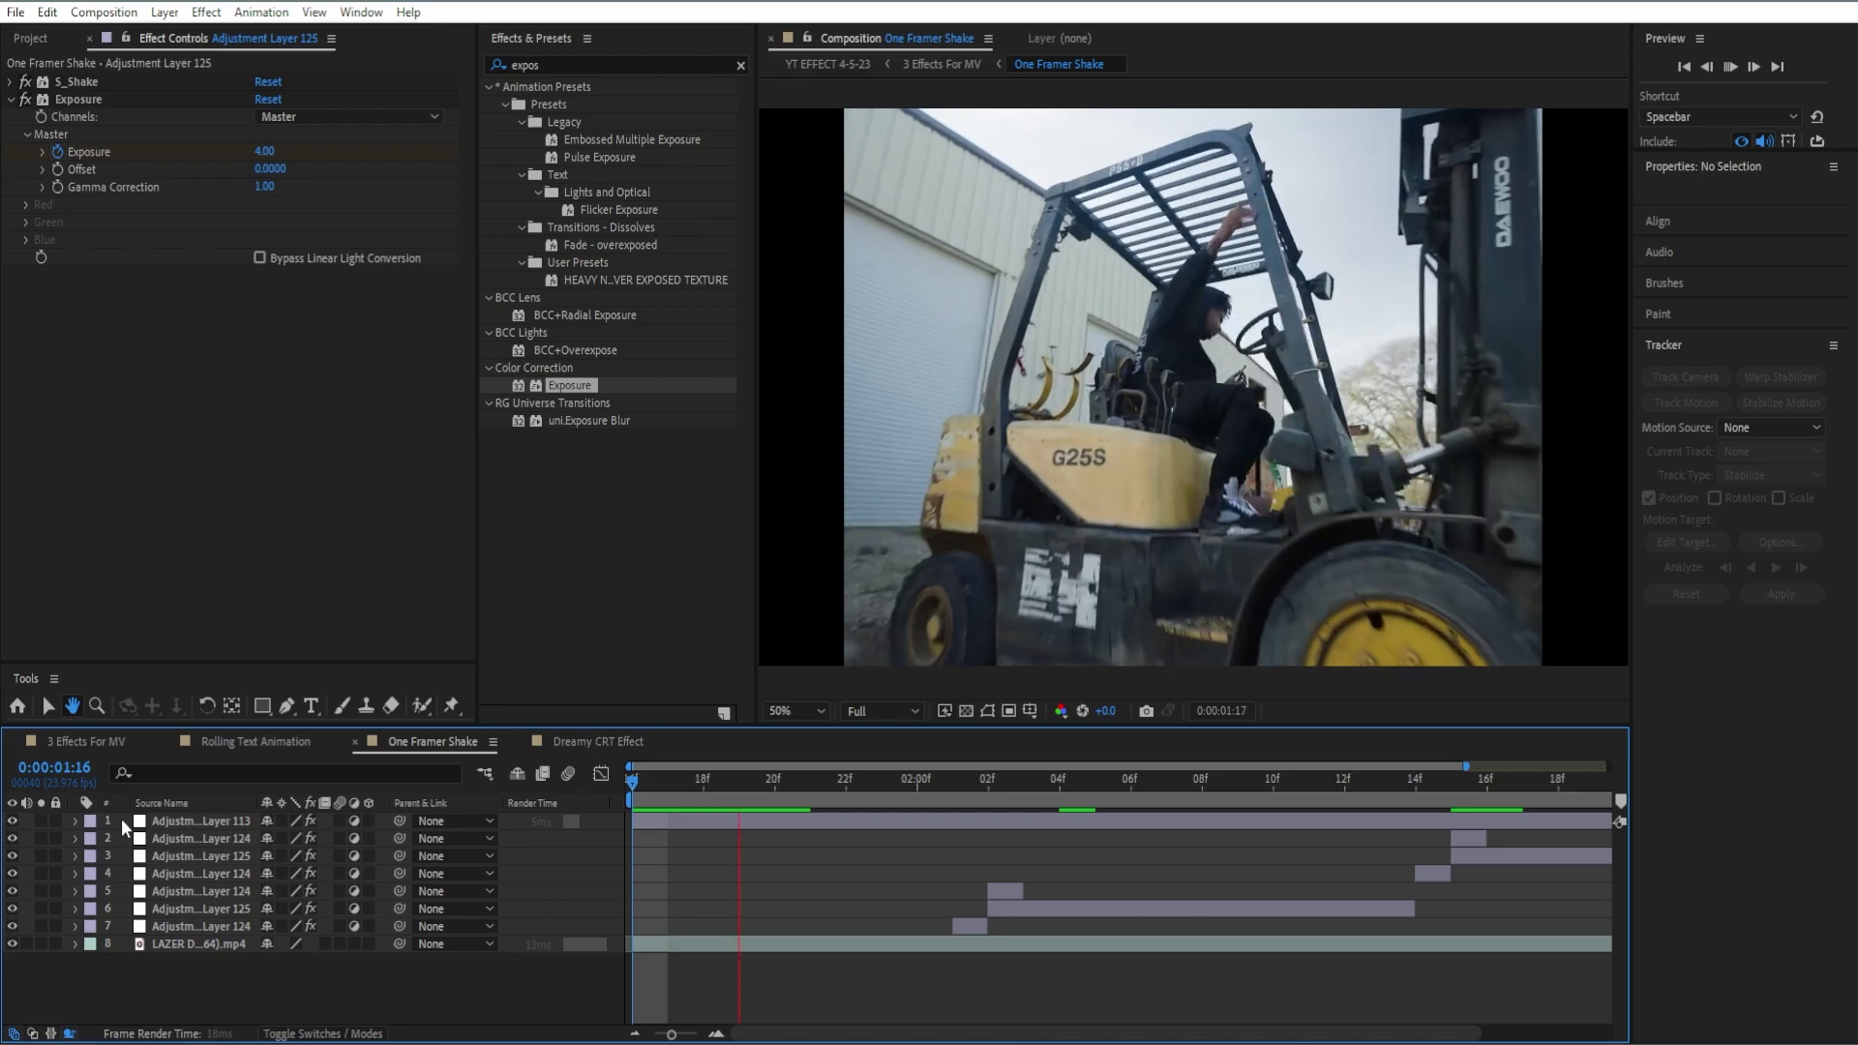
Step: In the Dreamy CRT Effect composition, add an adjustment layer and place it directly beneath the Motion Tile adjustment layer
{"action": "left_click_drag", "start_coordinate": [120, 817], "coordinate": [791, 851]}
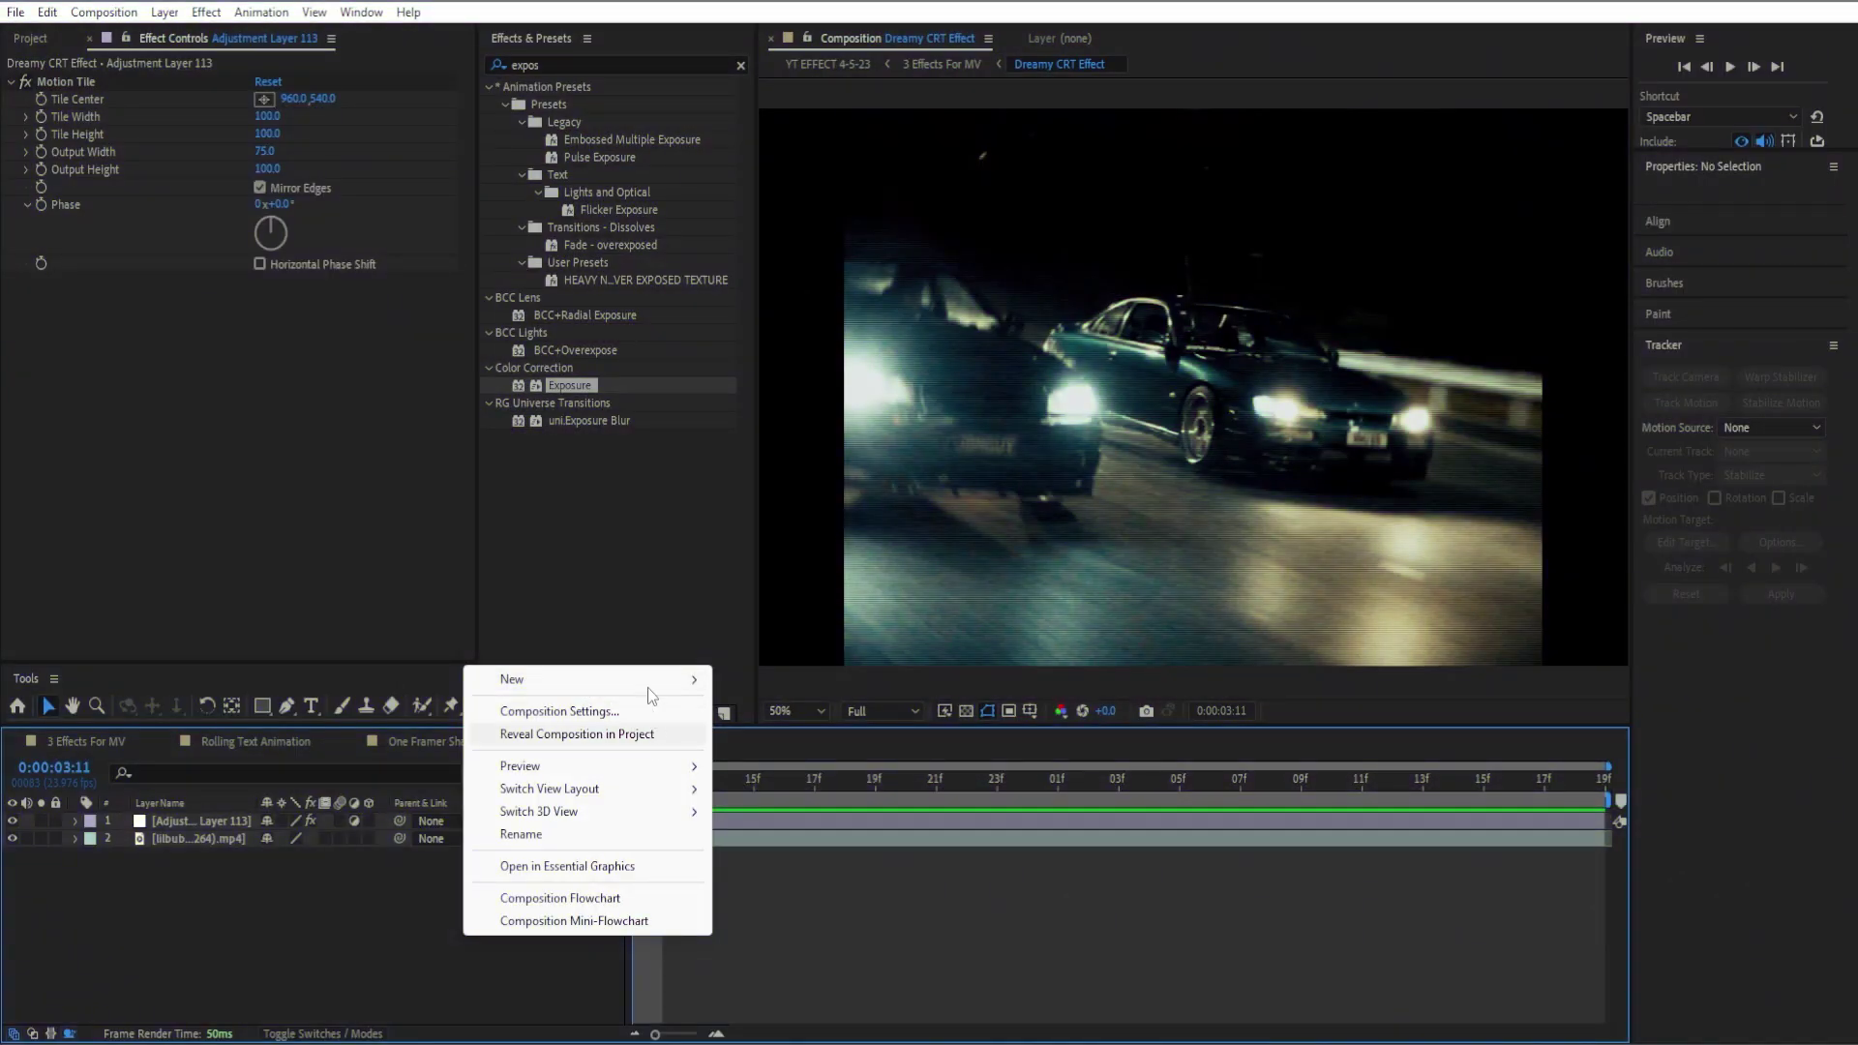
{"action": "mouse_move", "coordinate": [677, 680]}
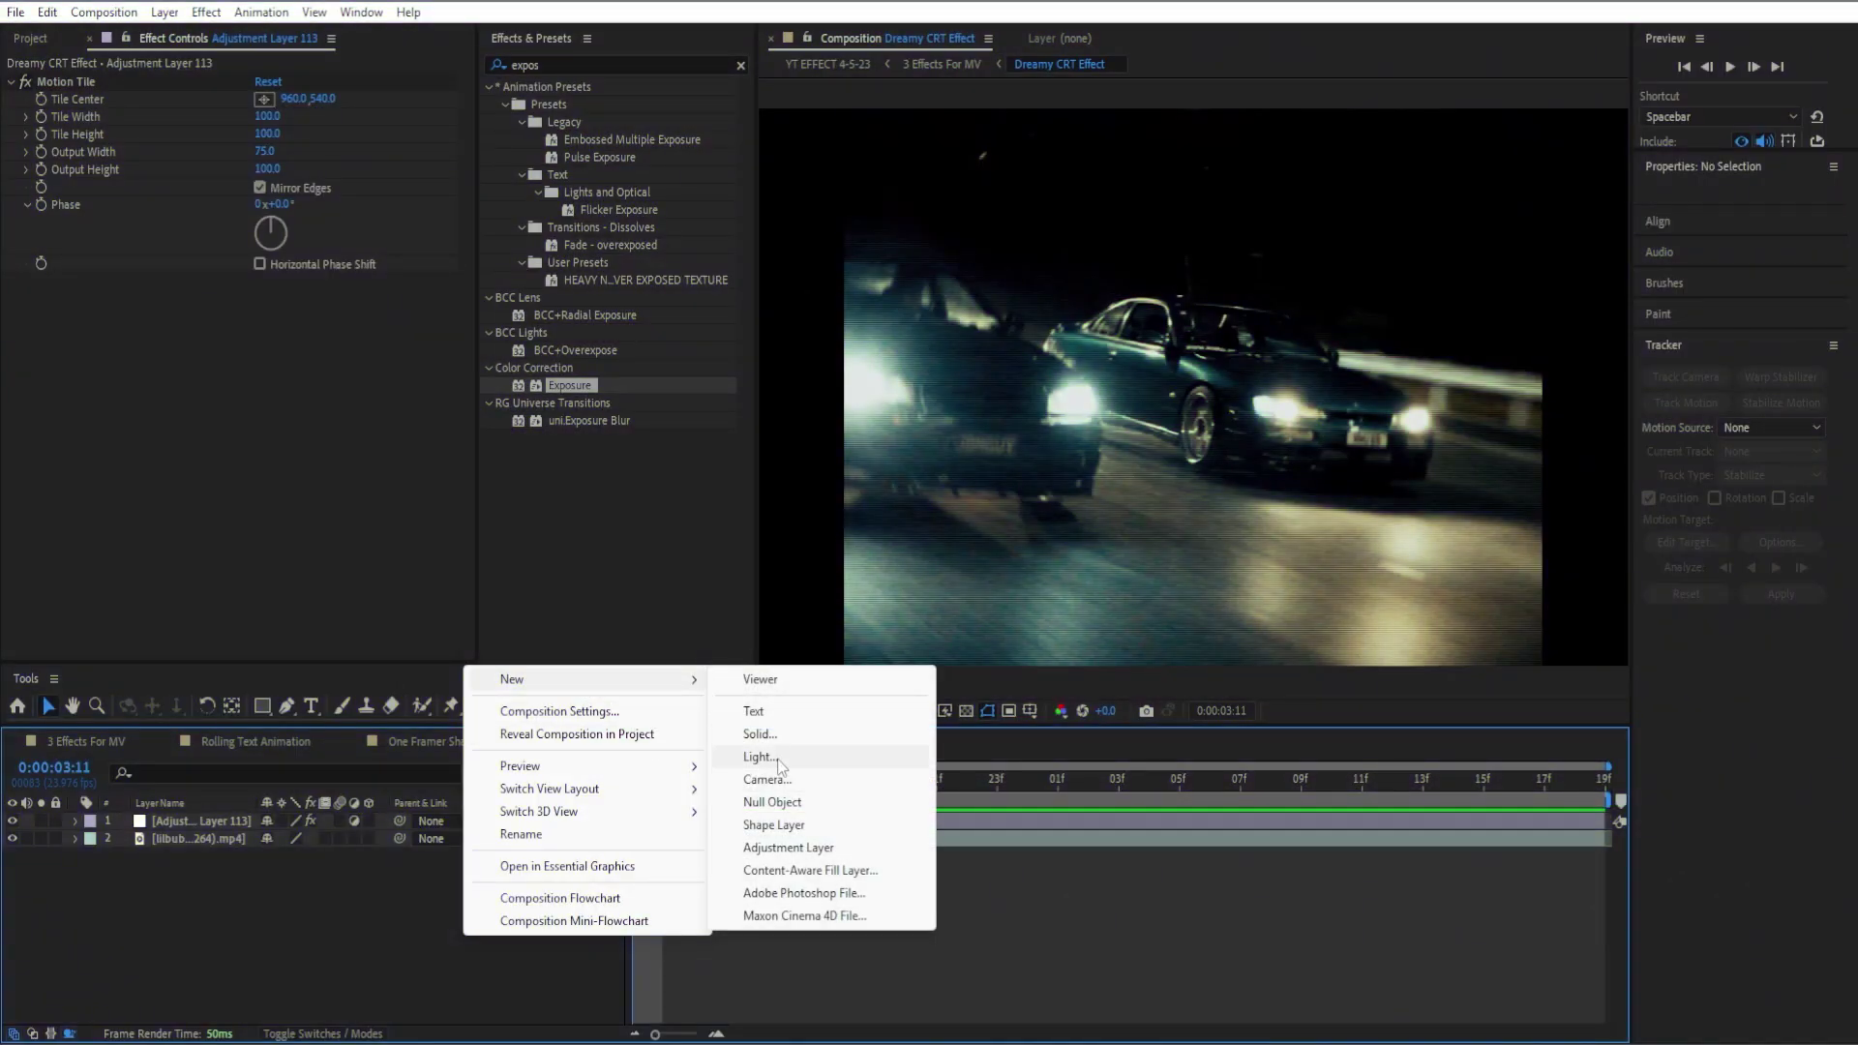
{"action": "left_click", "coordinate": [787, 847]}
{"action": "left_click_drag", "start_coordinate": [226, 822], "coordinate": [213, 844]}
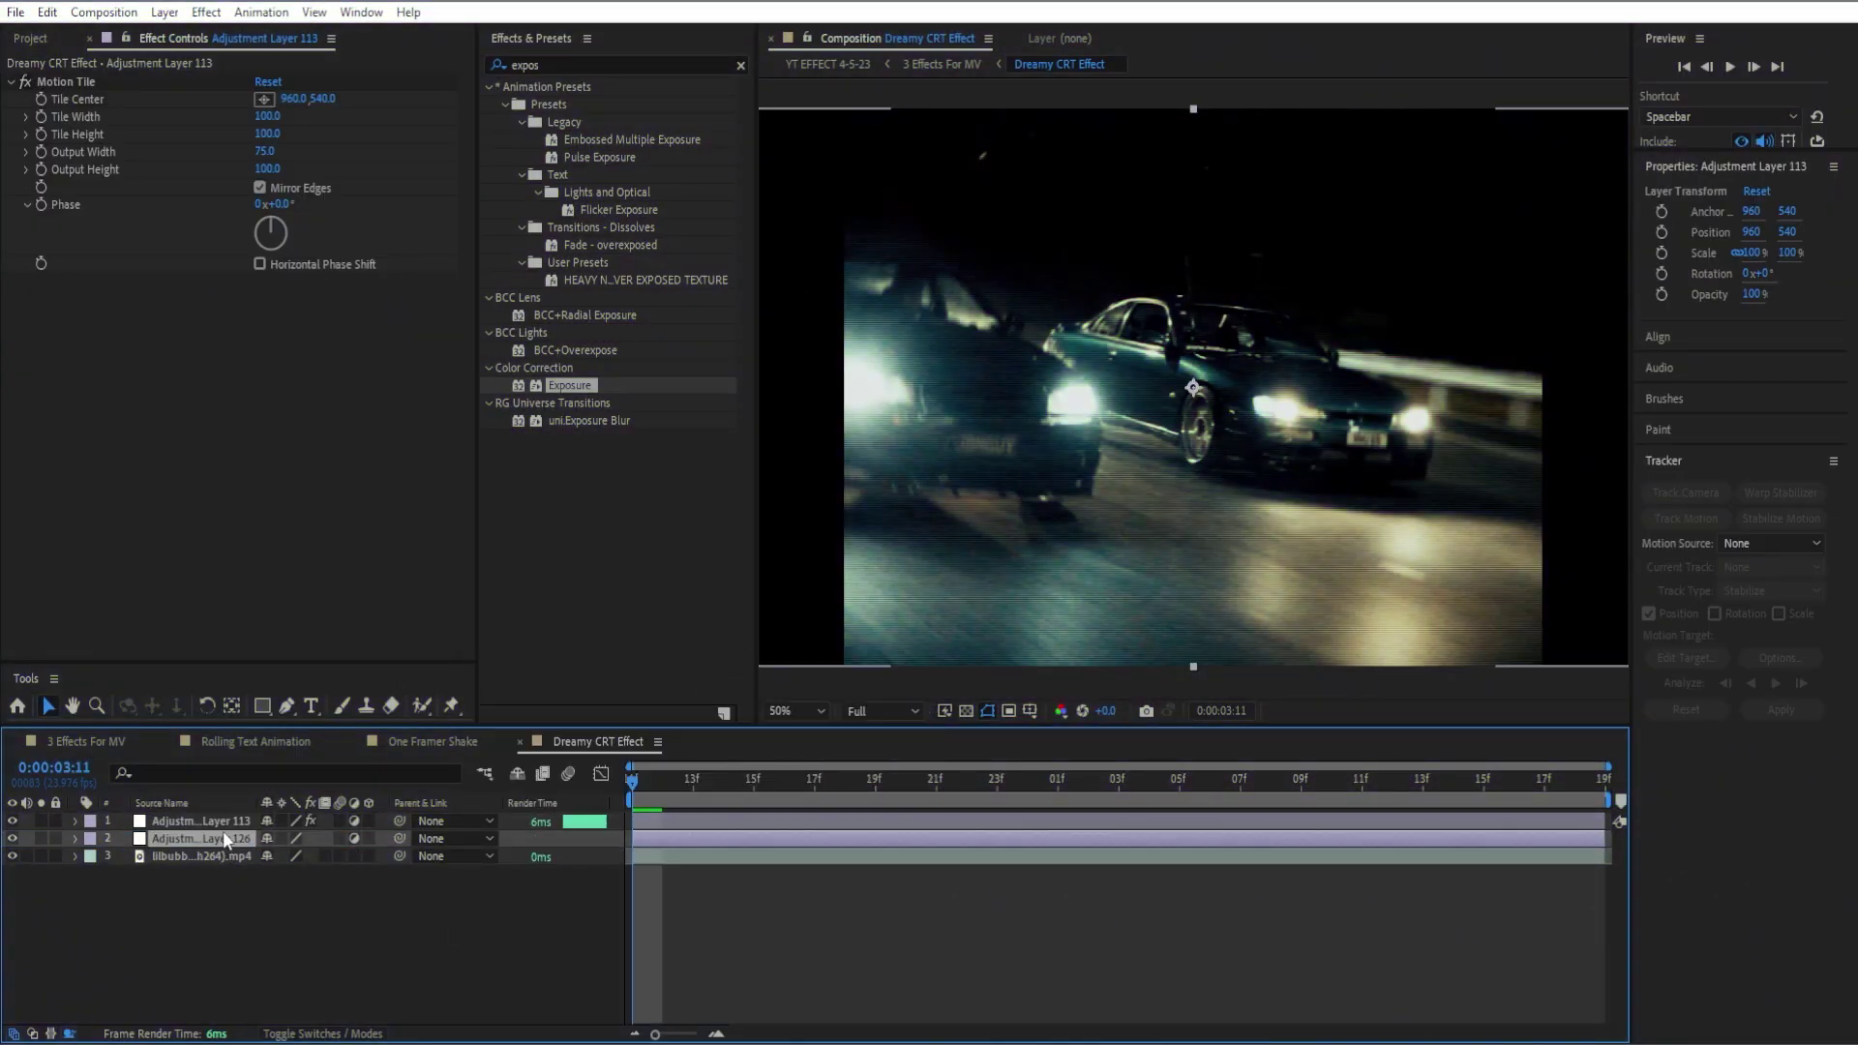
Step: Apply S_PrismLens to the new adjustment layer, moving its reflection to about 1443, 865 and its source position to about 938, 488
{"action": "left_click", "coordinate": [740, 65]}
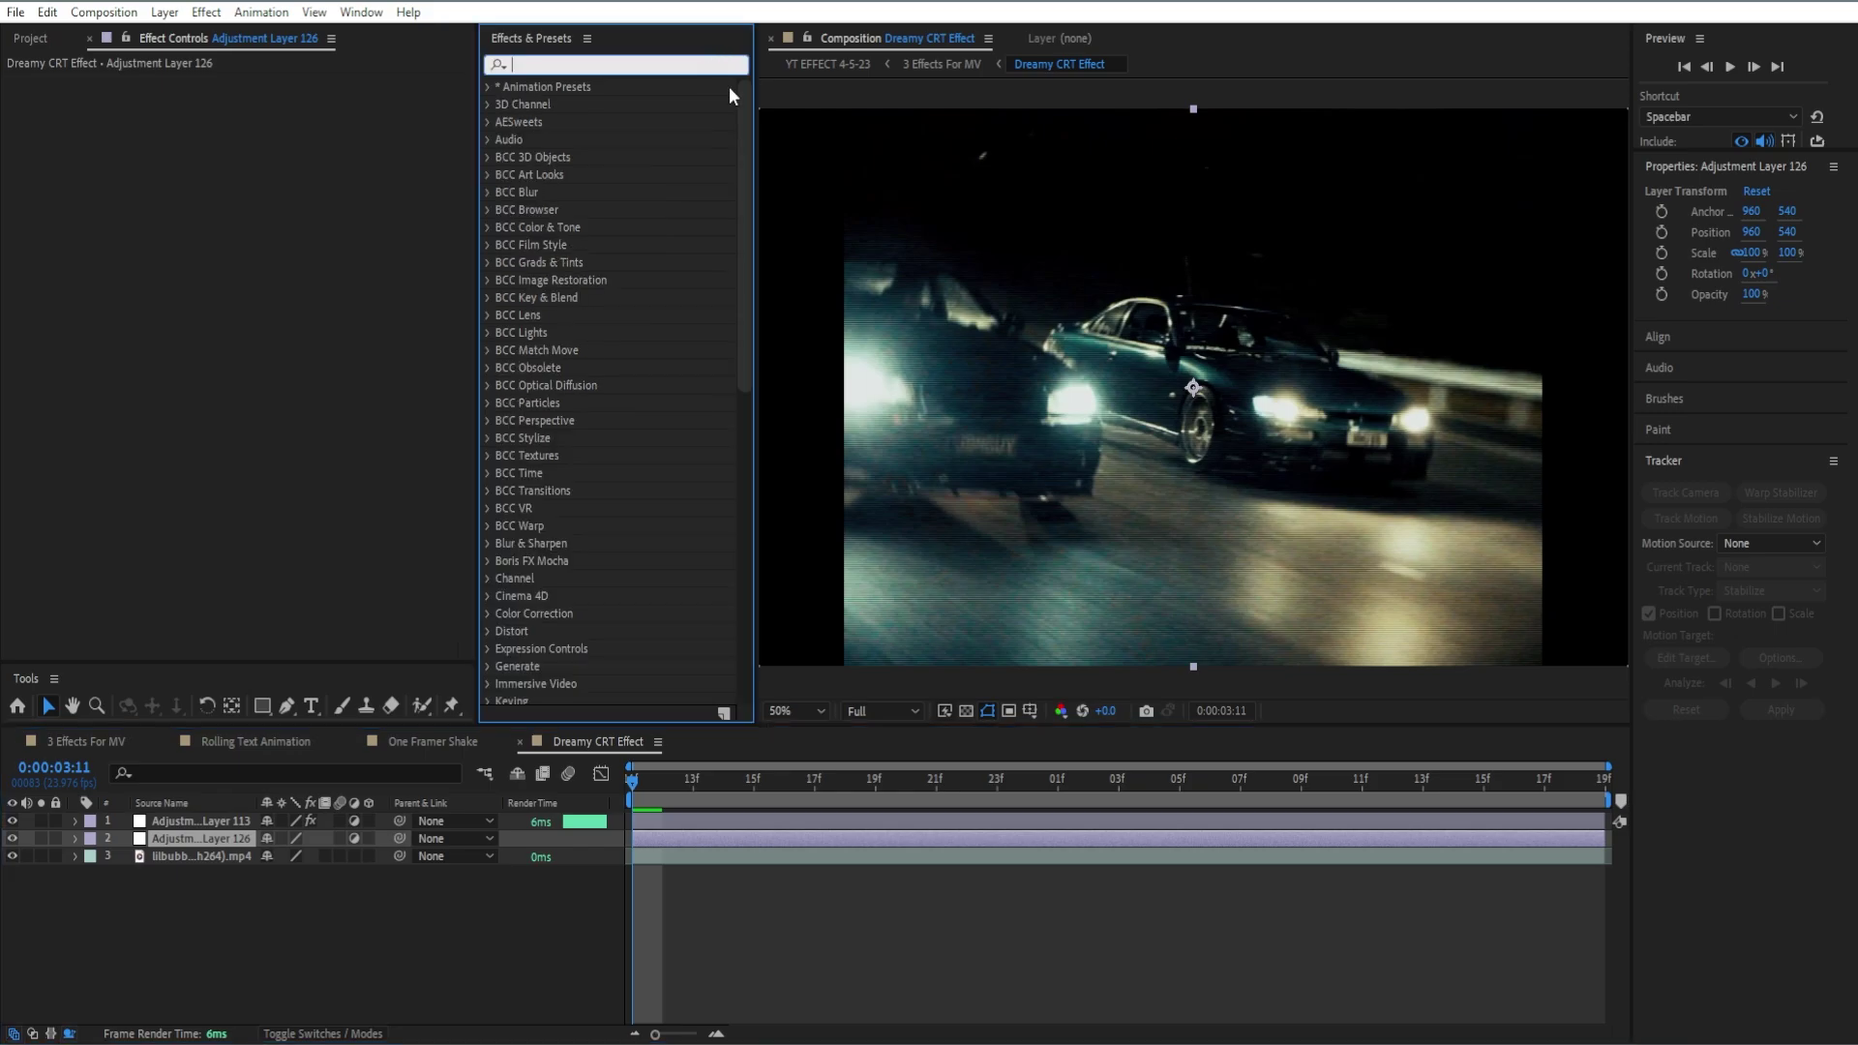
{"action": "type", "text": "prism"}
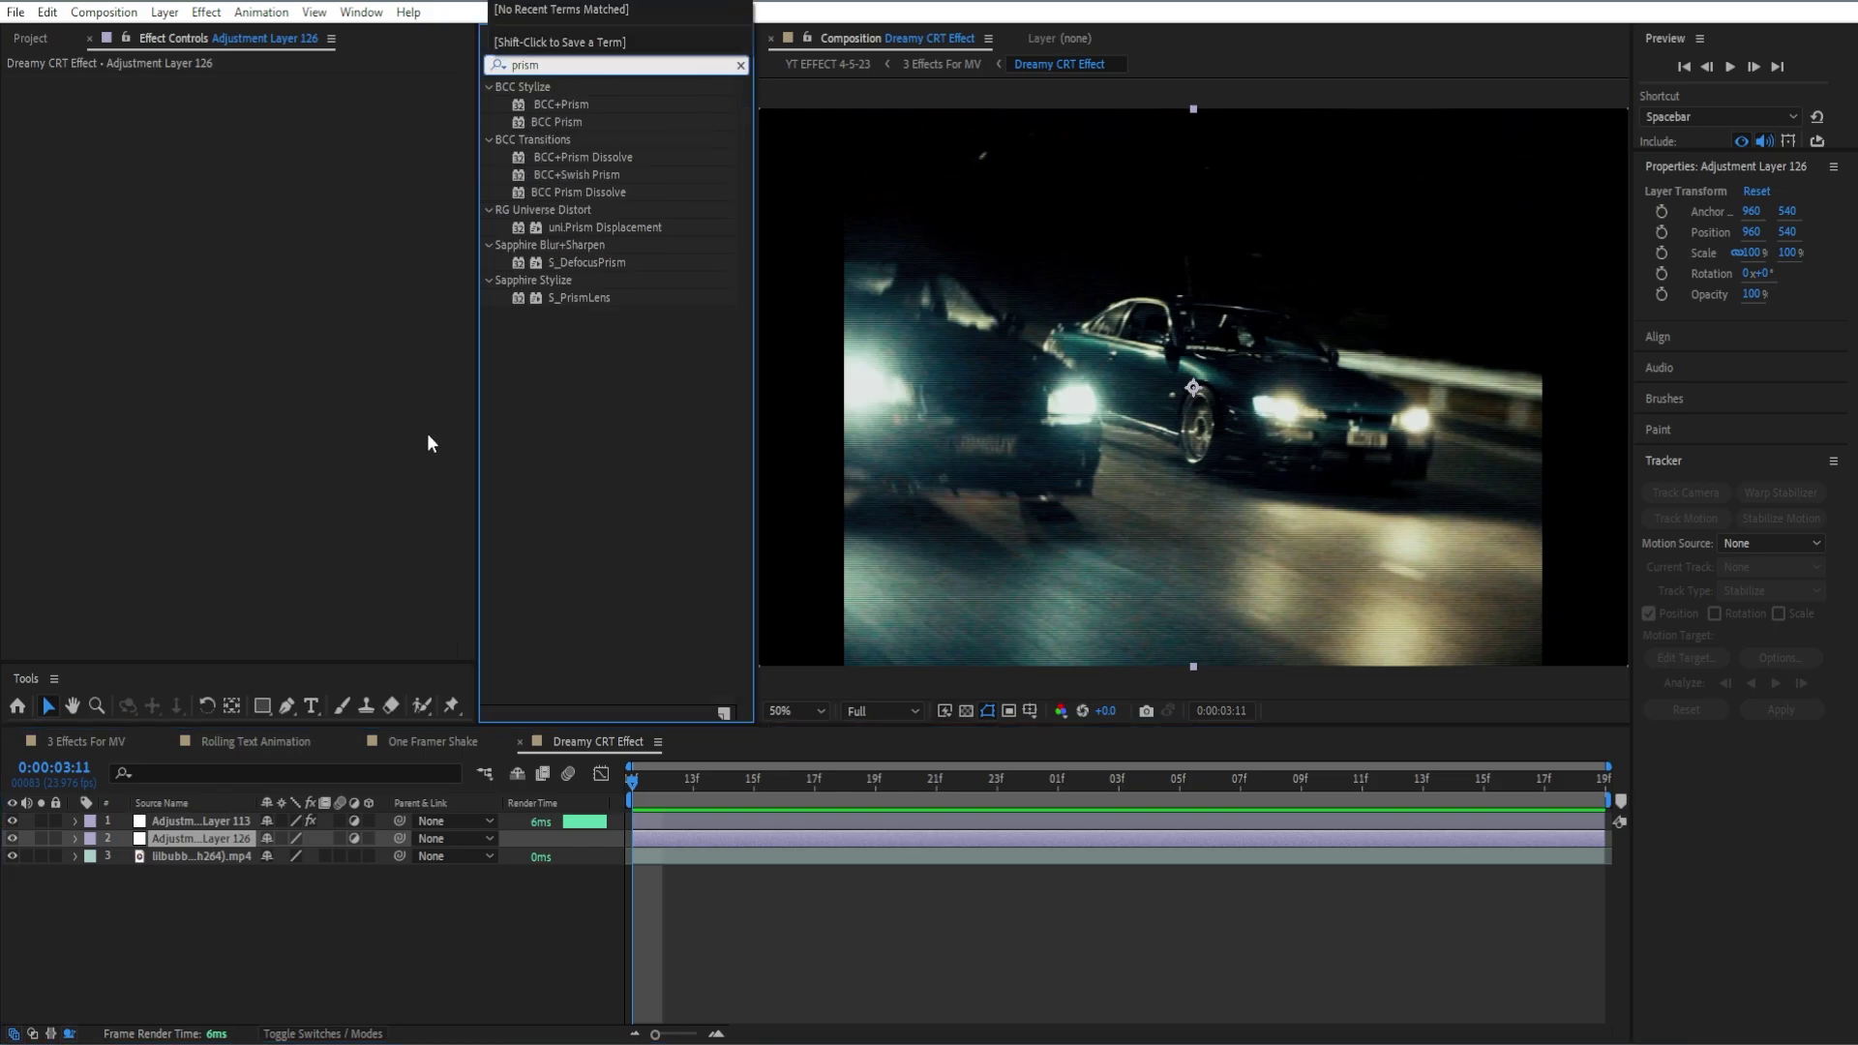
{"action": "double_click", "coordinate": [576, 298]}
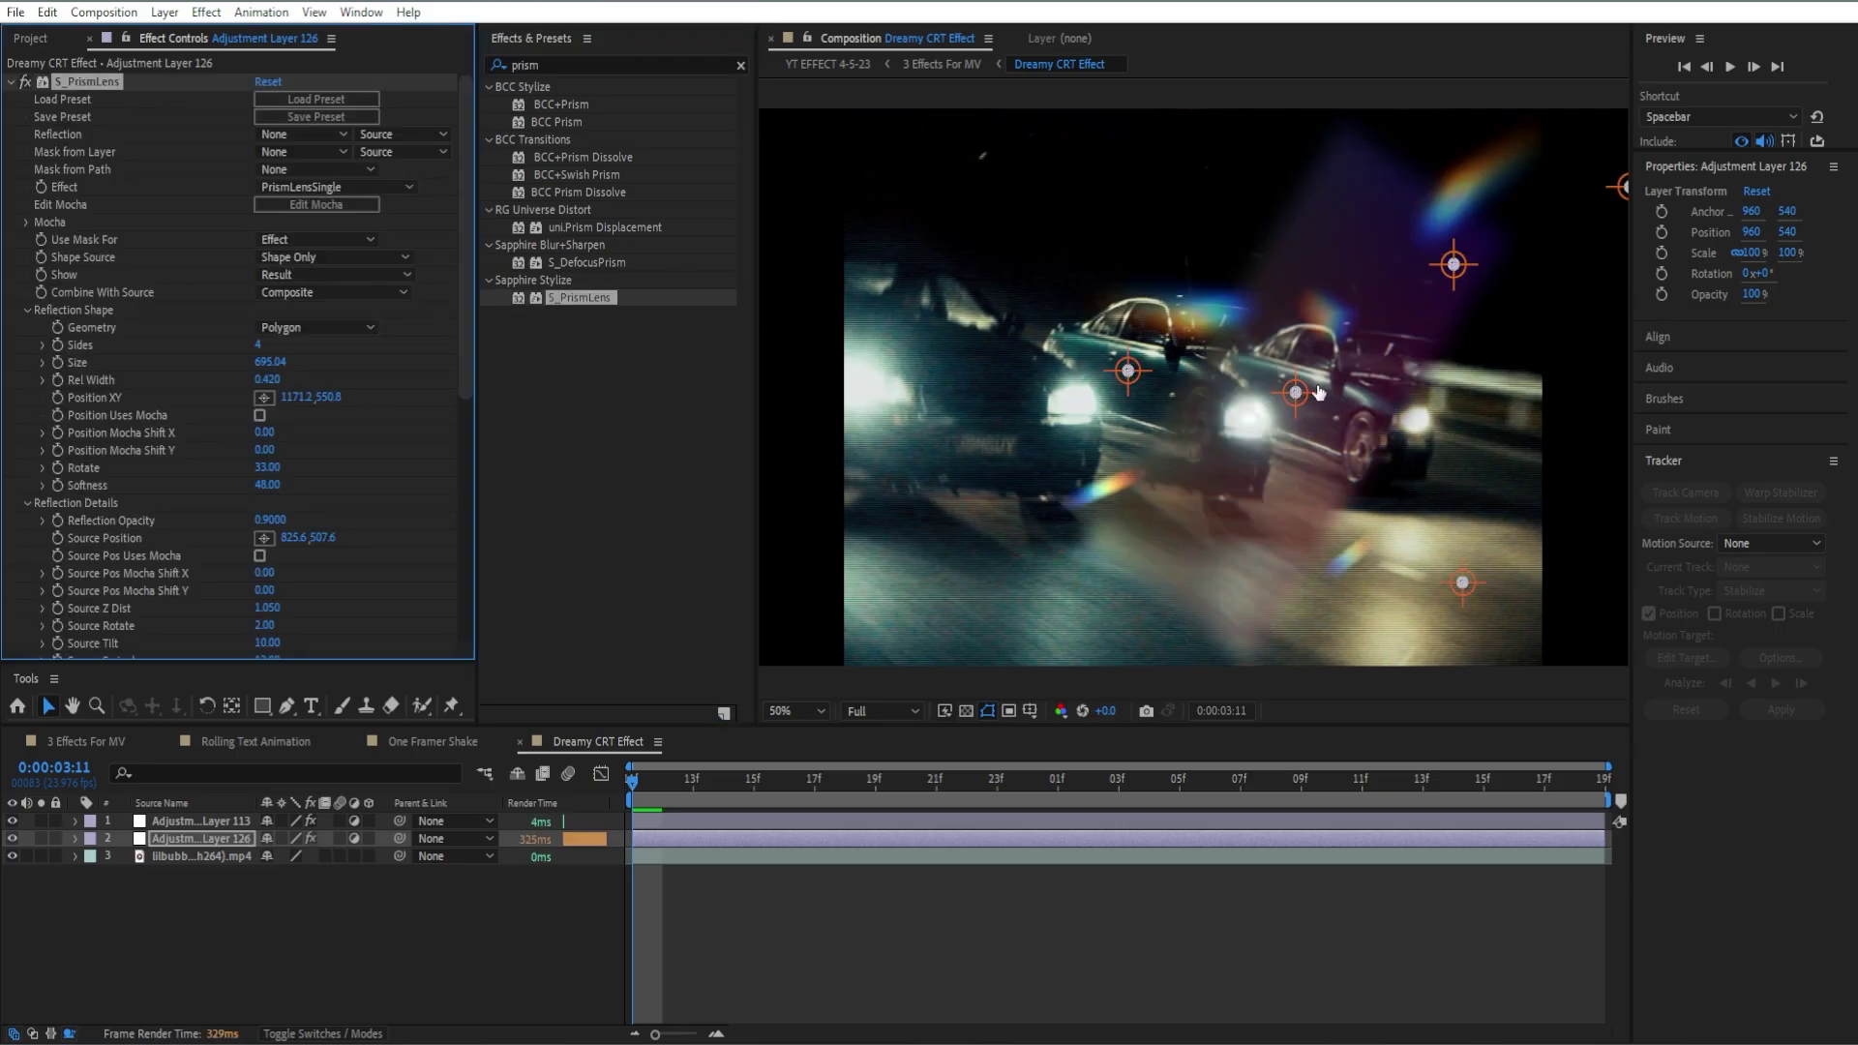
{"action": "left_click_drag", "start_coordinate": [1288, 410], "coordinate": [1420, 572]}
{"action": "left_click_drag", "start_coordinate": [1148, 382], "coordinate": [1195, 373]}
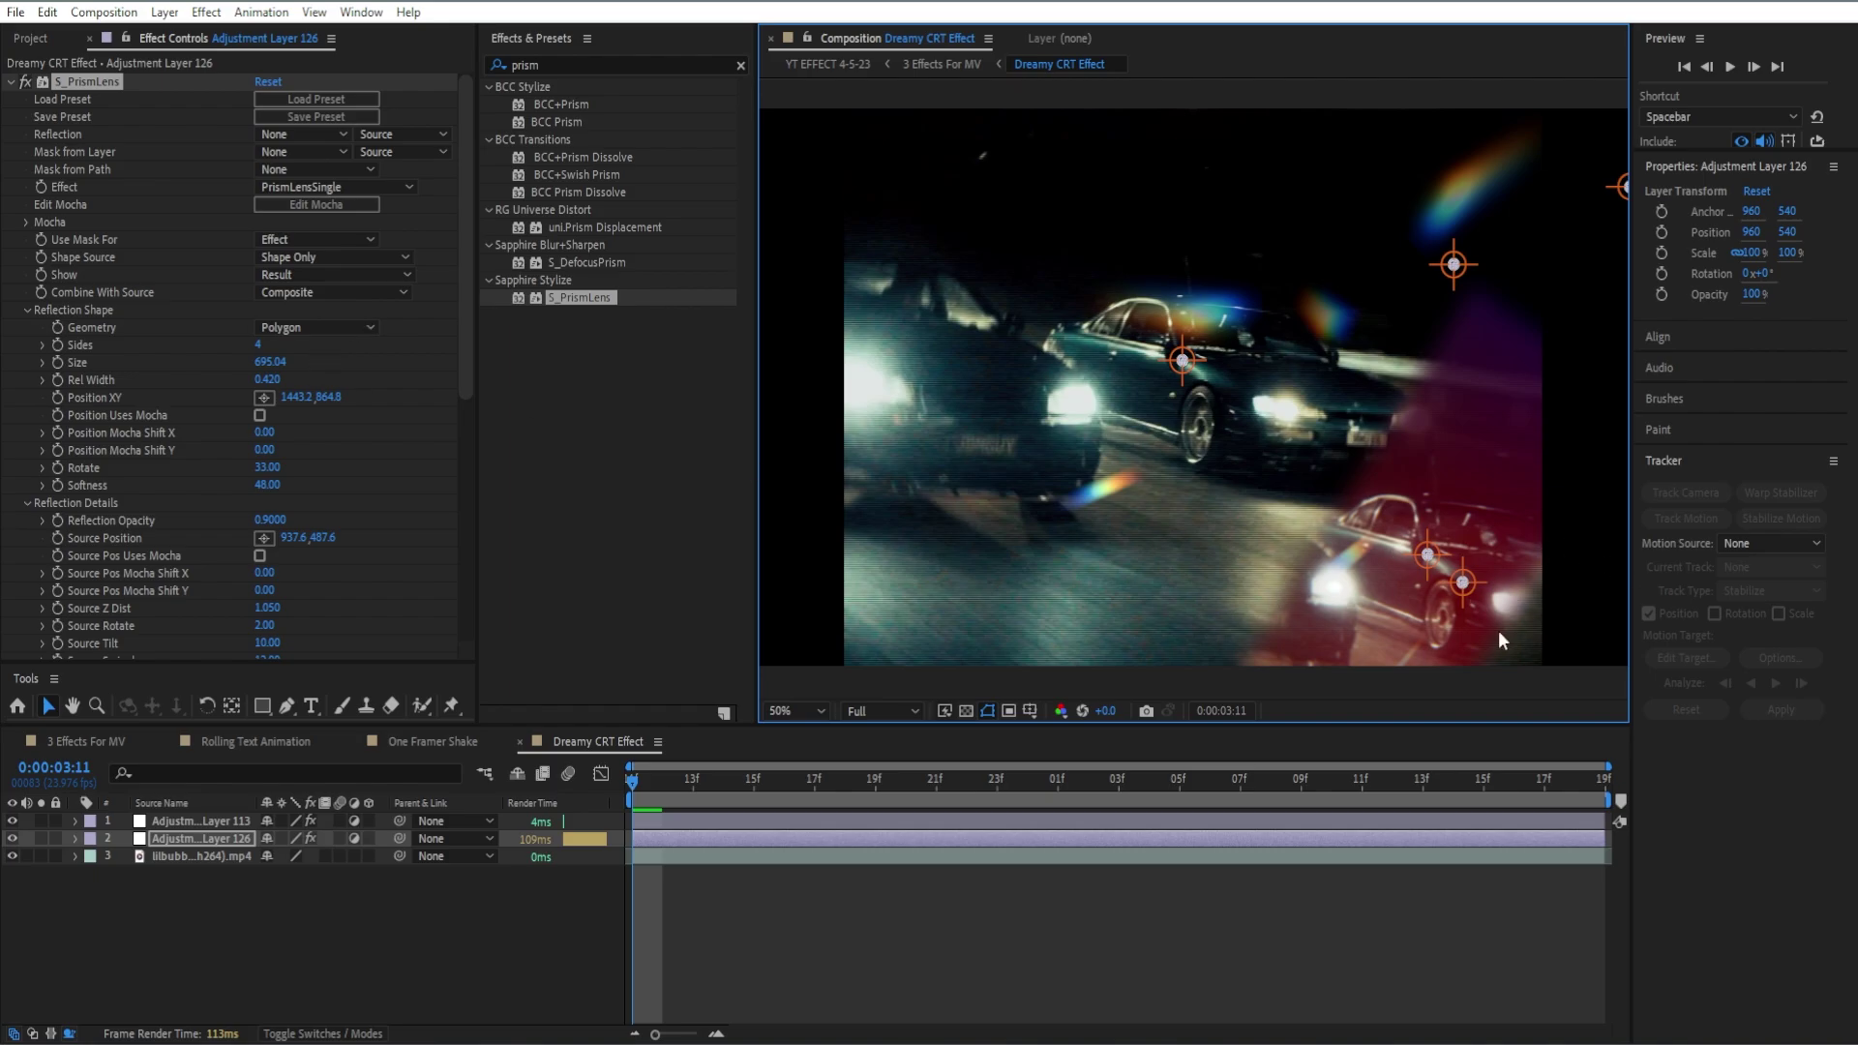
Step: Change the S_PrismLens reflection geometry to Ellipse, raise Softness to about 148 and collapse the effect
{"action": "left_click", "coordinate": [290, 329]}
{"action": "left_click", "coordinate": [348, 371]}
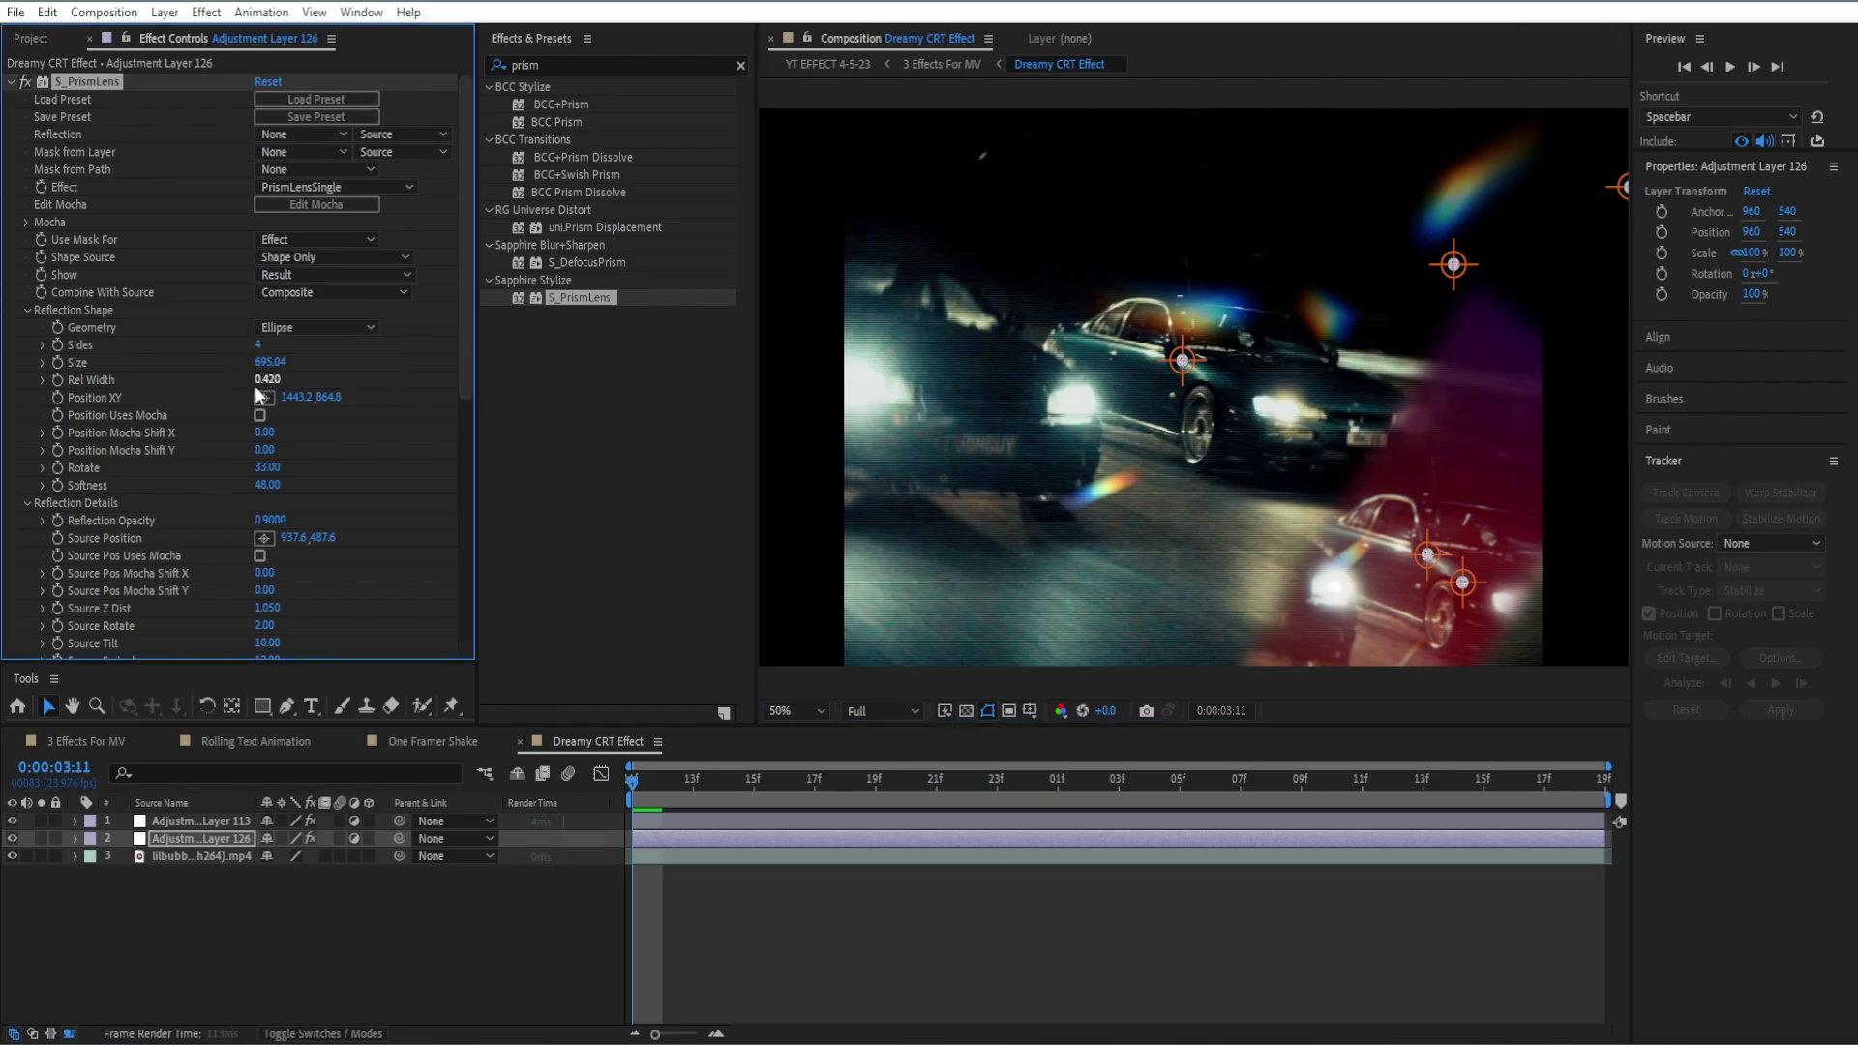
{"action": "left_click_drag", "start_coordinate": [270, 484], "coordinate": [331, 484]}
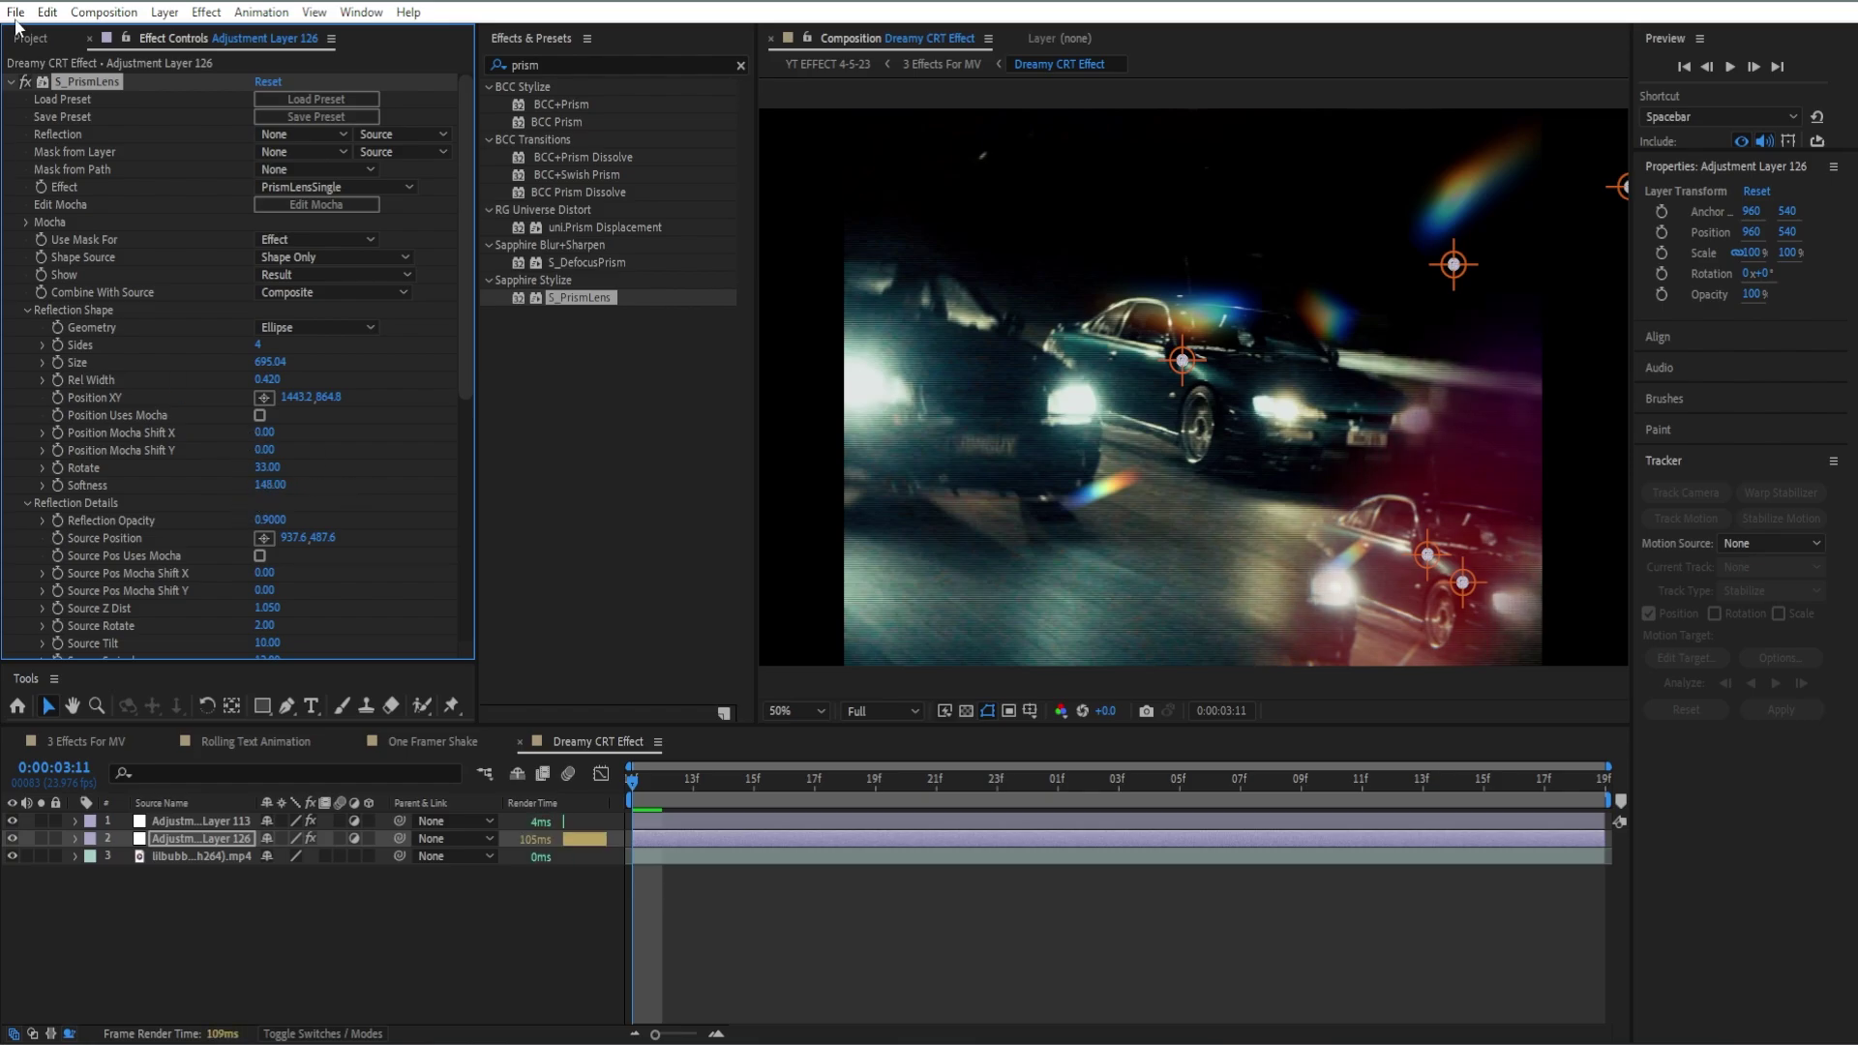
{"action": "left_click", "coordinate": [11, 83]}
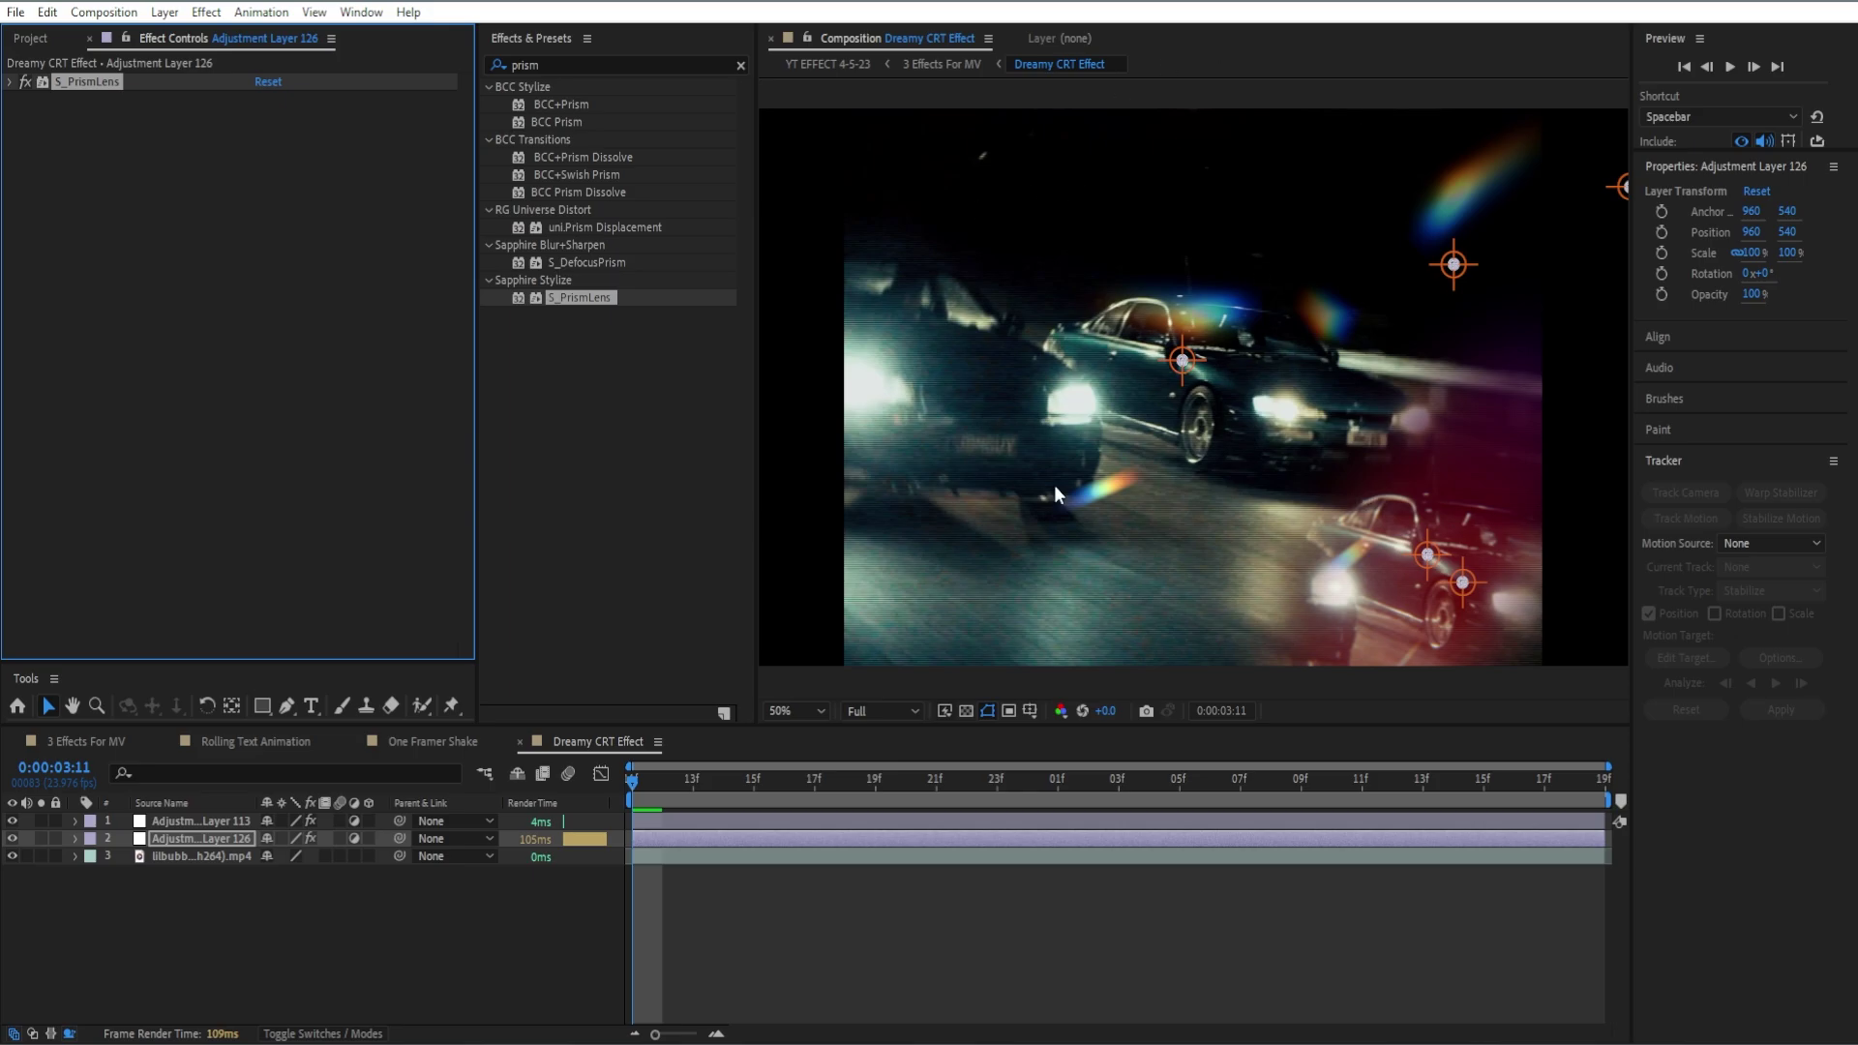
Step: Apply the Timecode effect to the S_PrismLens layer, move its text to 264, 108 and preview the running timecode
{"action": "left_click", "coordinate": [741, 67]}
{"action": "type", "text": "time"}
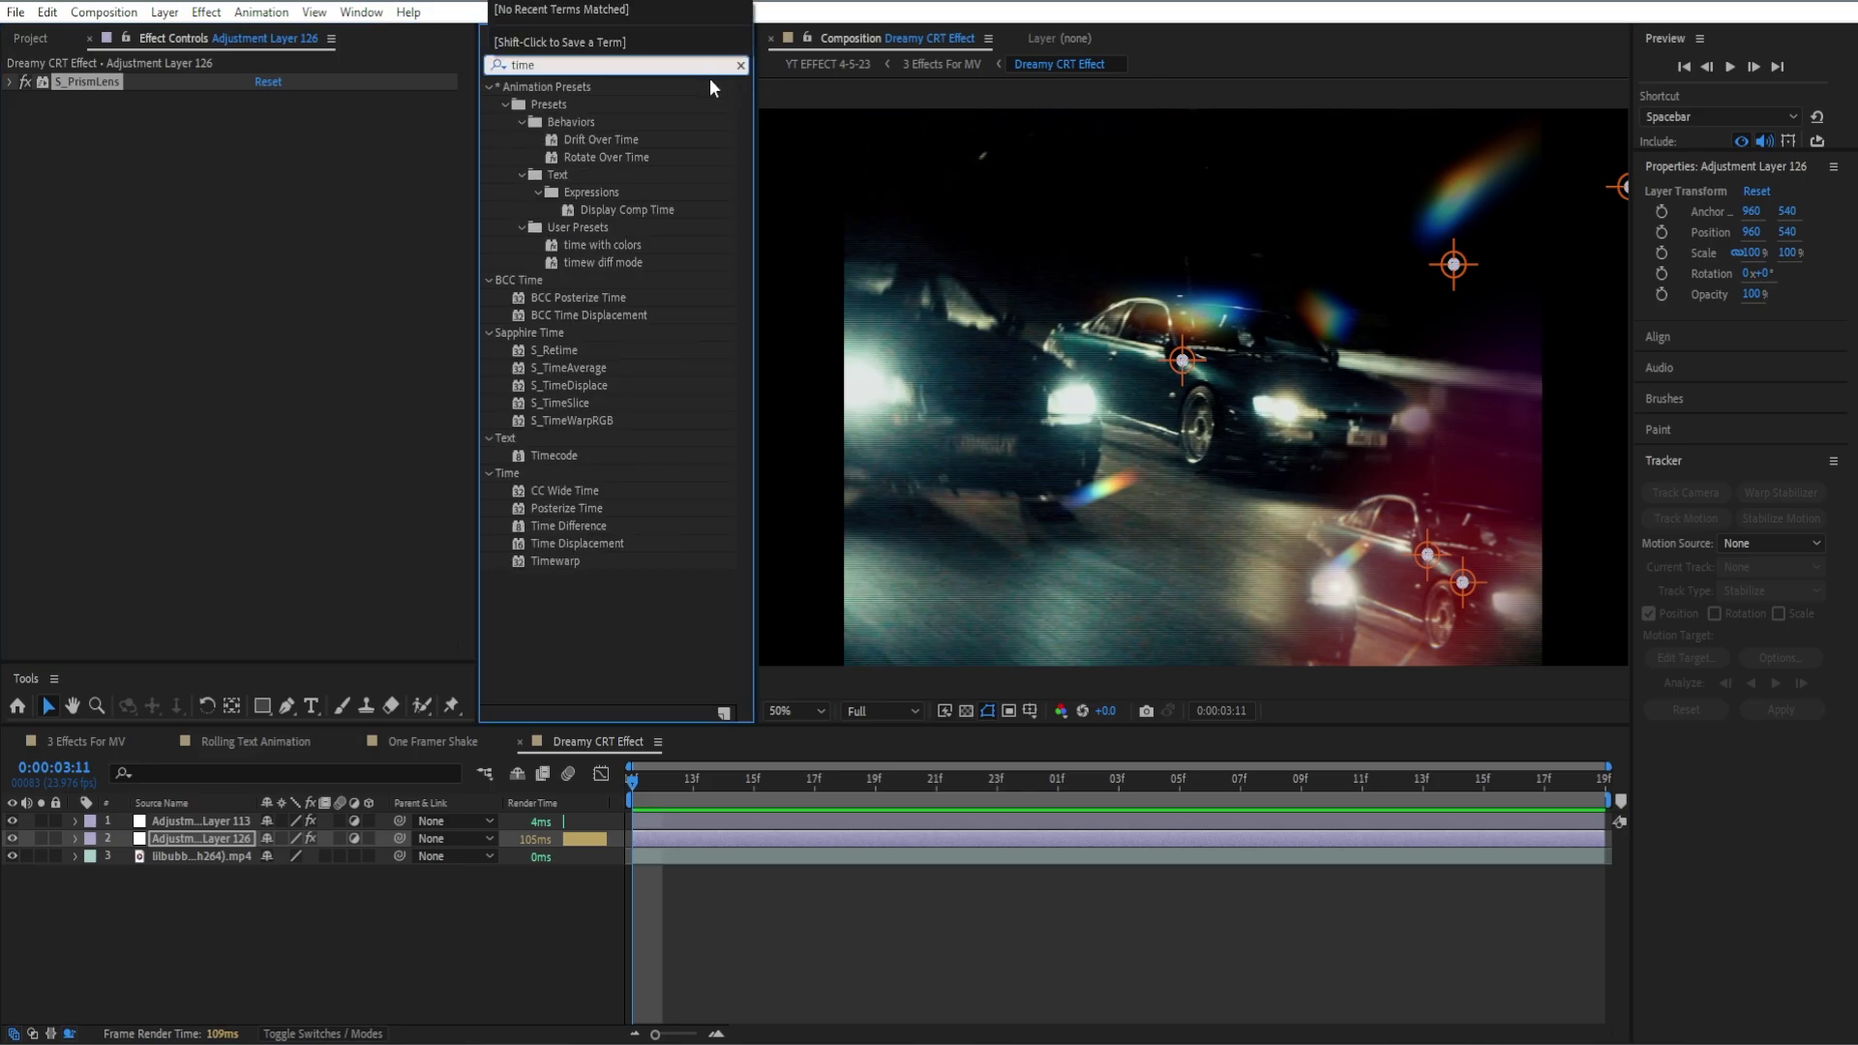
{"action": "left_click_drag", "start_coordinate": [553, 455], "coordinate": [235, 445]}
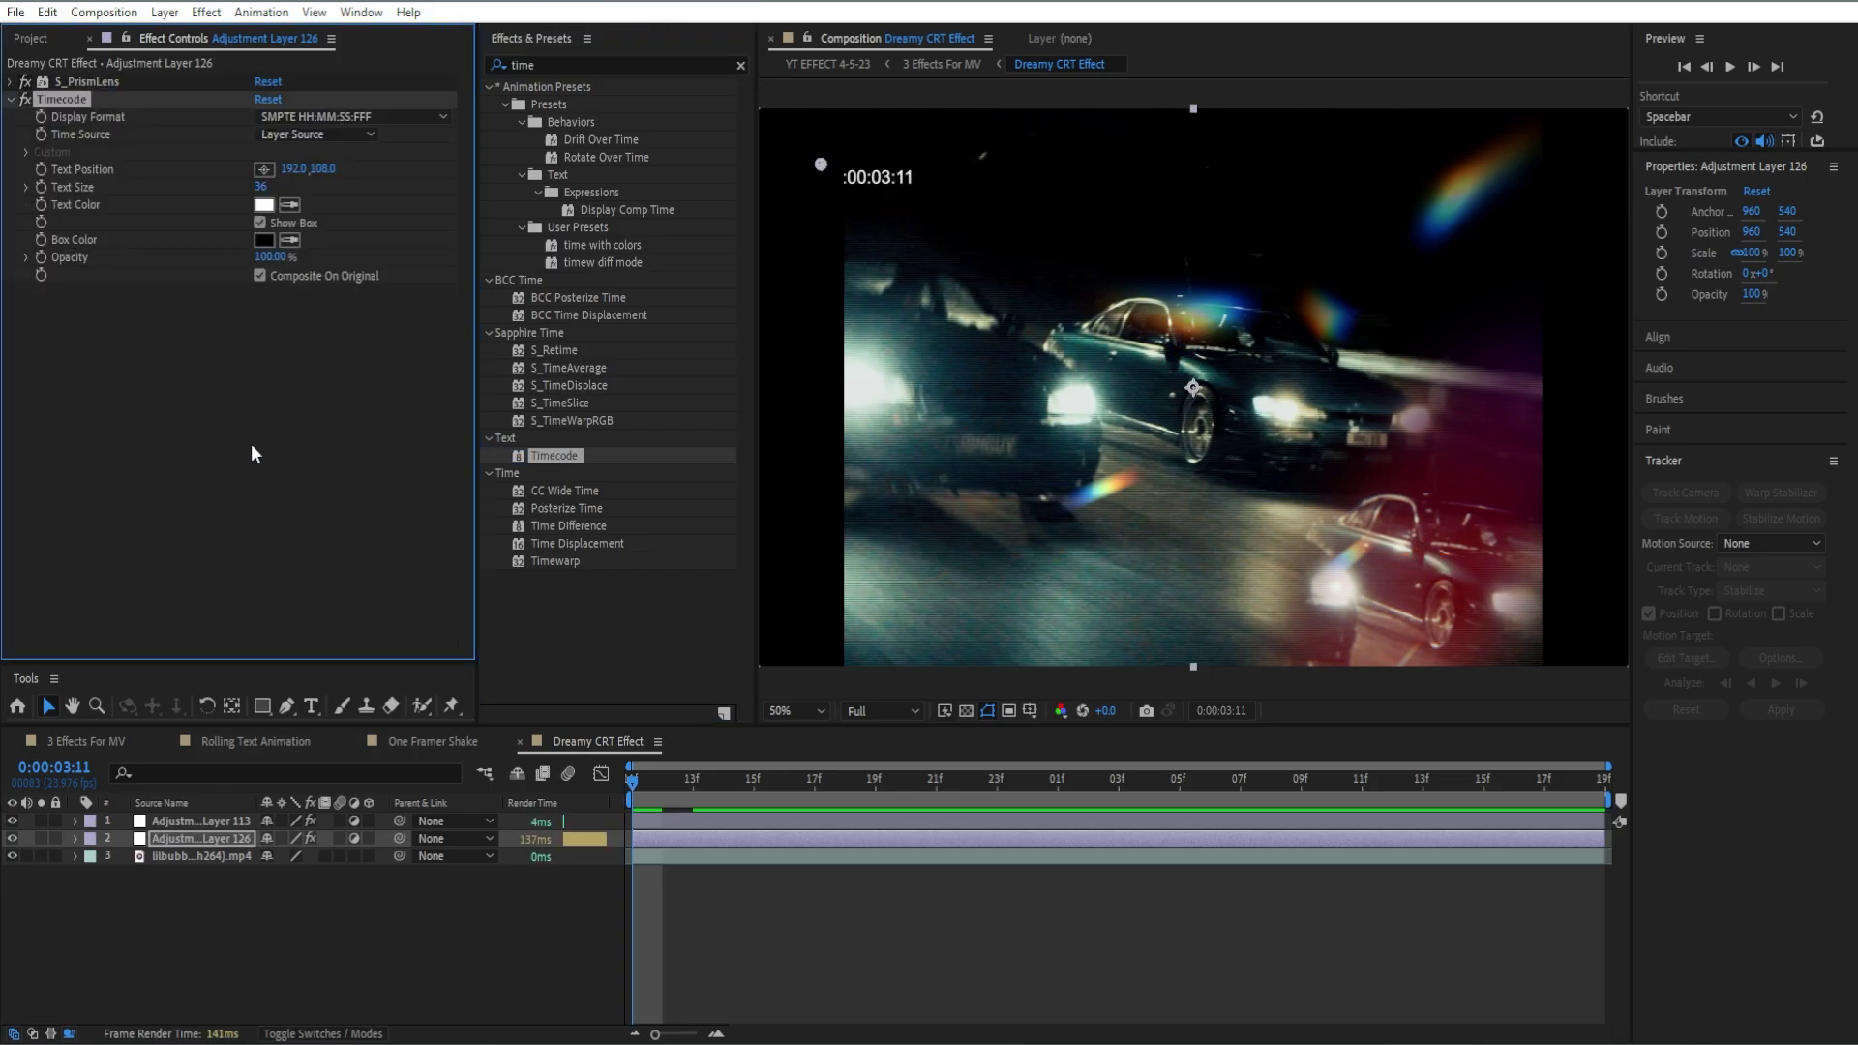
{"action": "left_click_drag", "start_coordinate": [818, 169], "coordinate": [859, 170]}
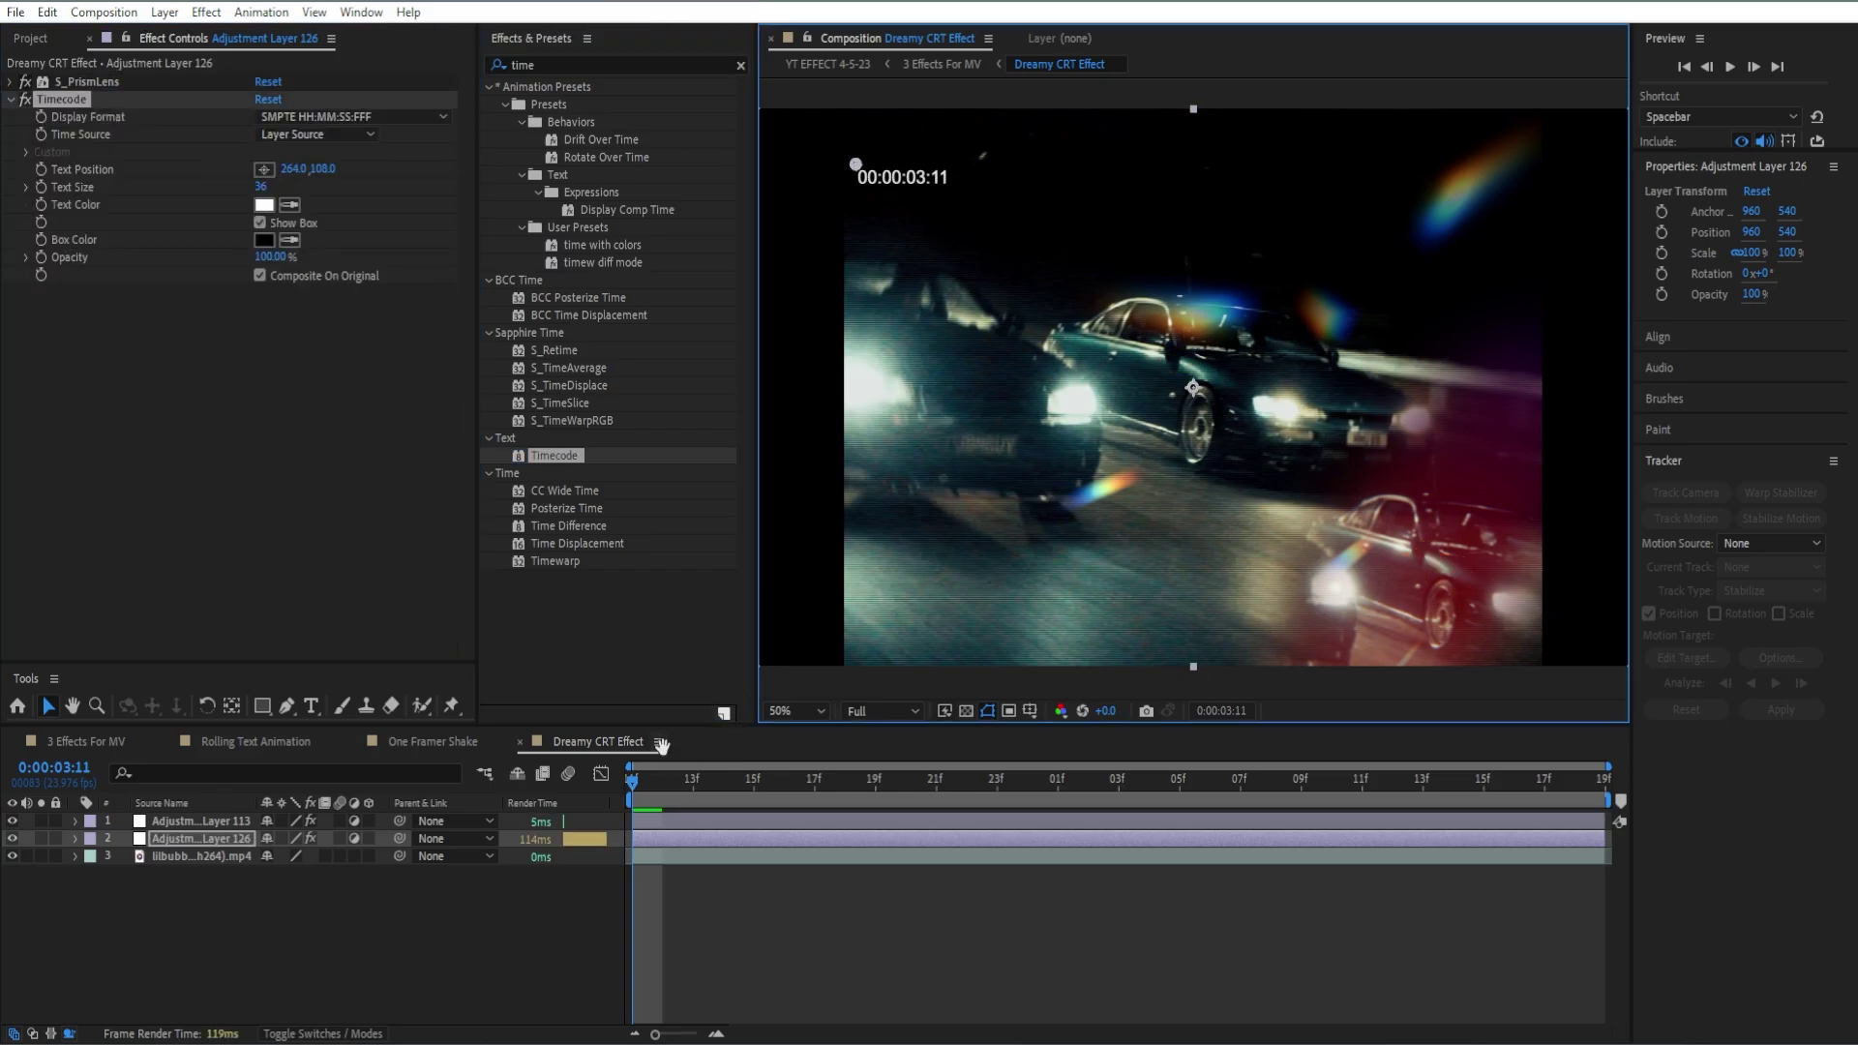
{"action": "key", "text": "space"}
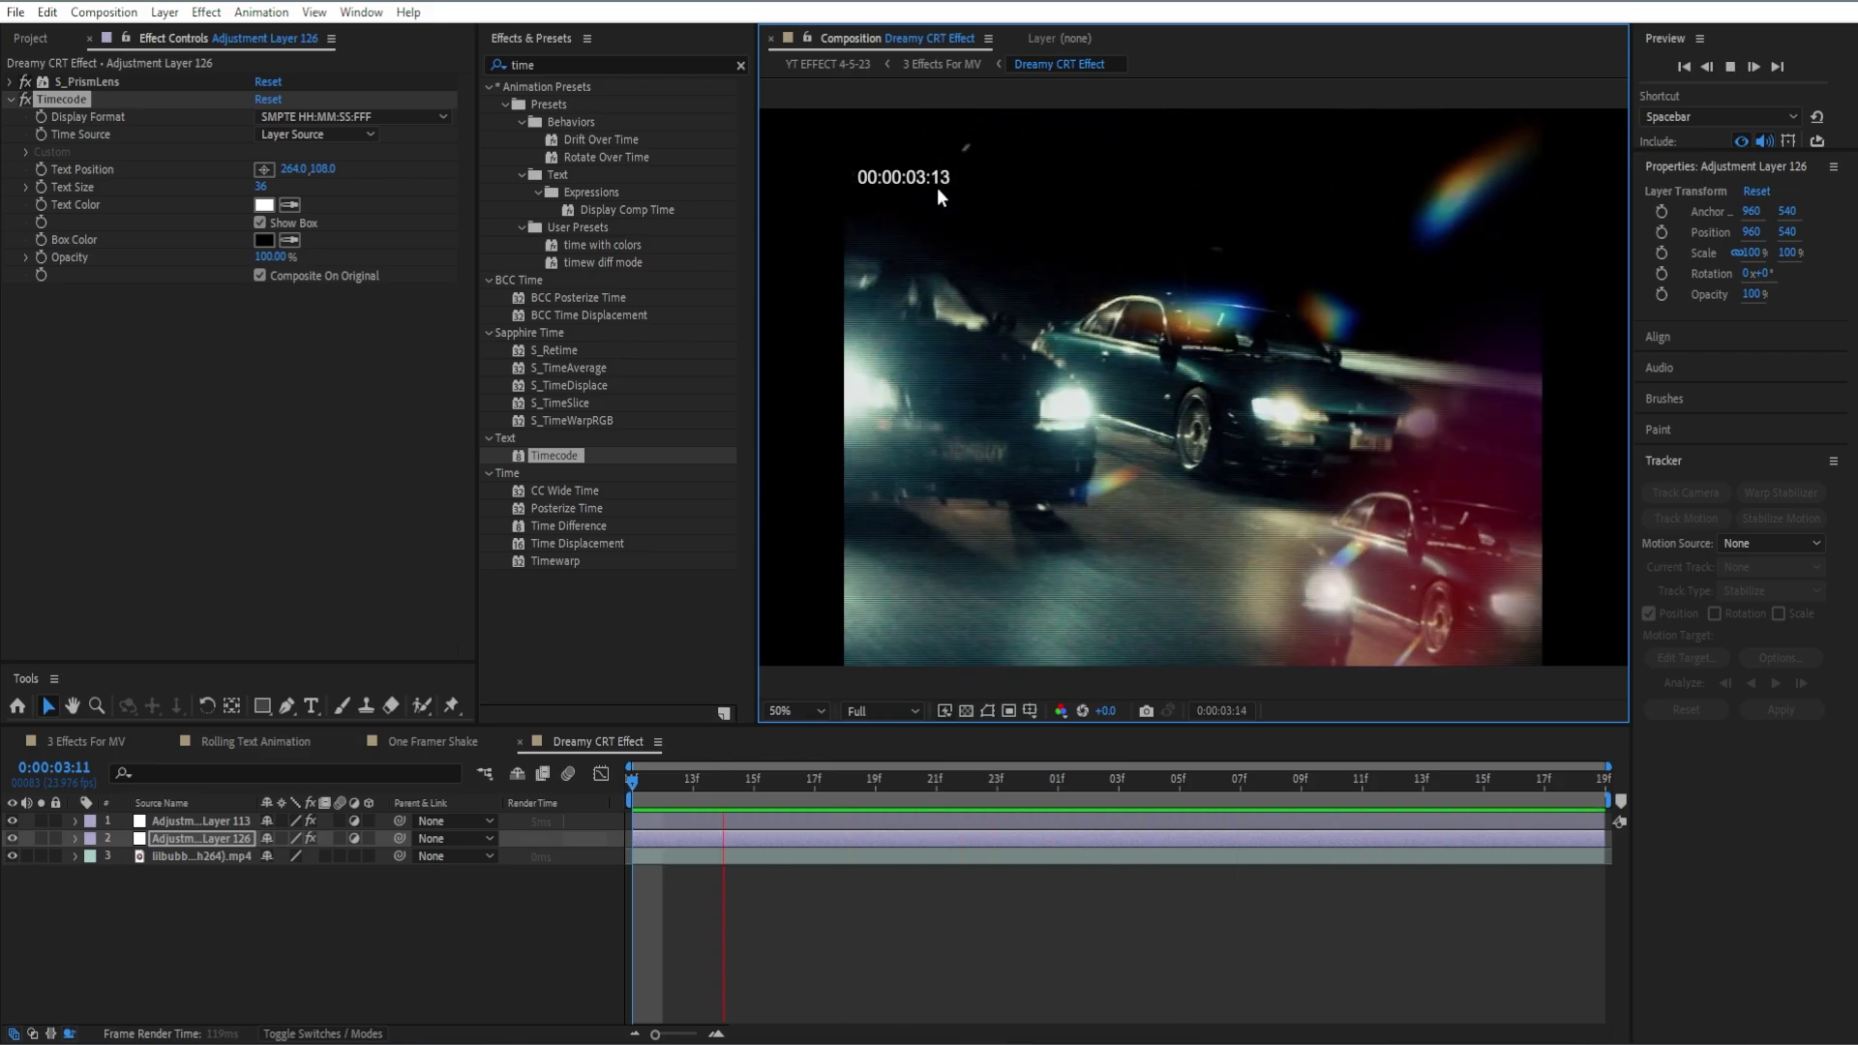
Step: Add another adjustment layer and place it between the Motion Tile layer and the S_PrismLens and Timecode layer
{"action": "left_click", "coordinate": [451, 944]}
{"action": "right_click", "coordinate": [451, 944]}
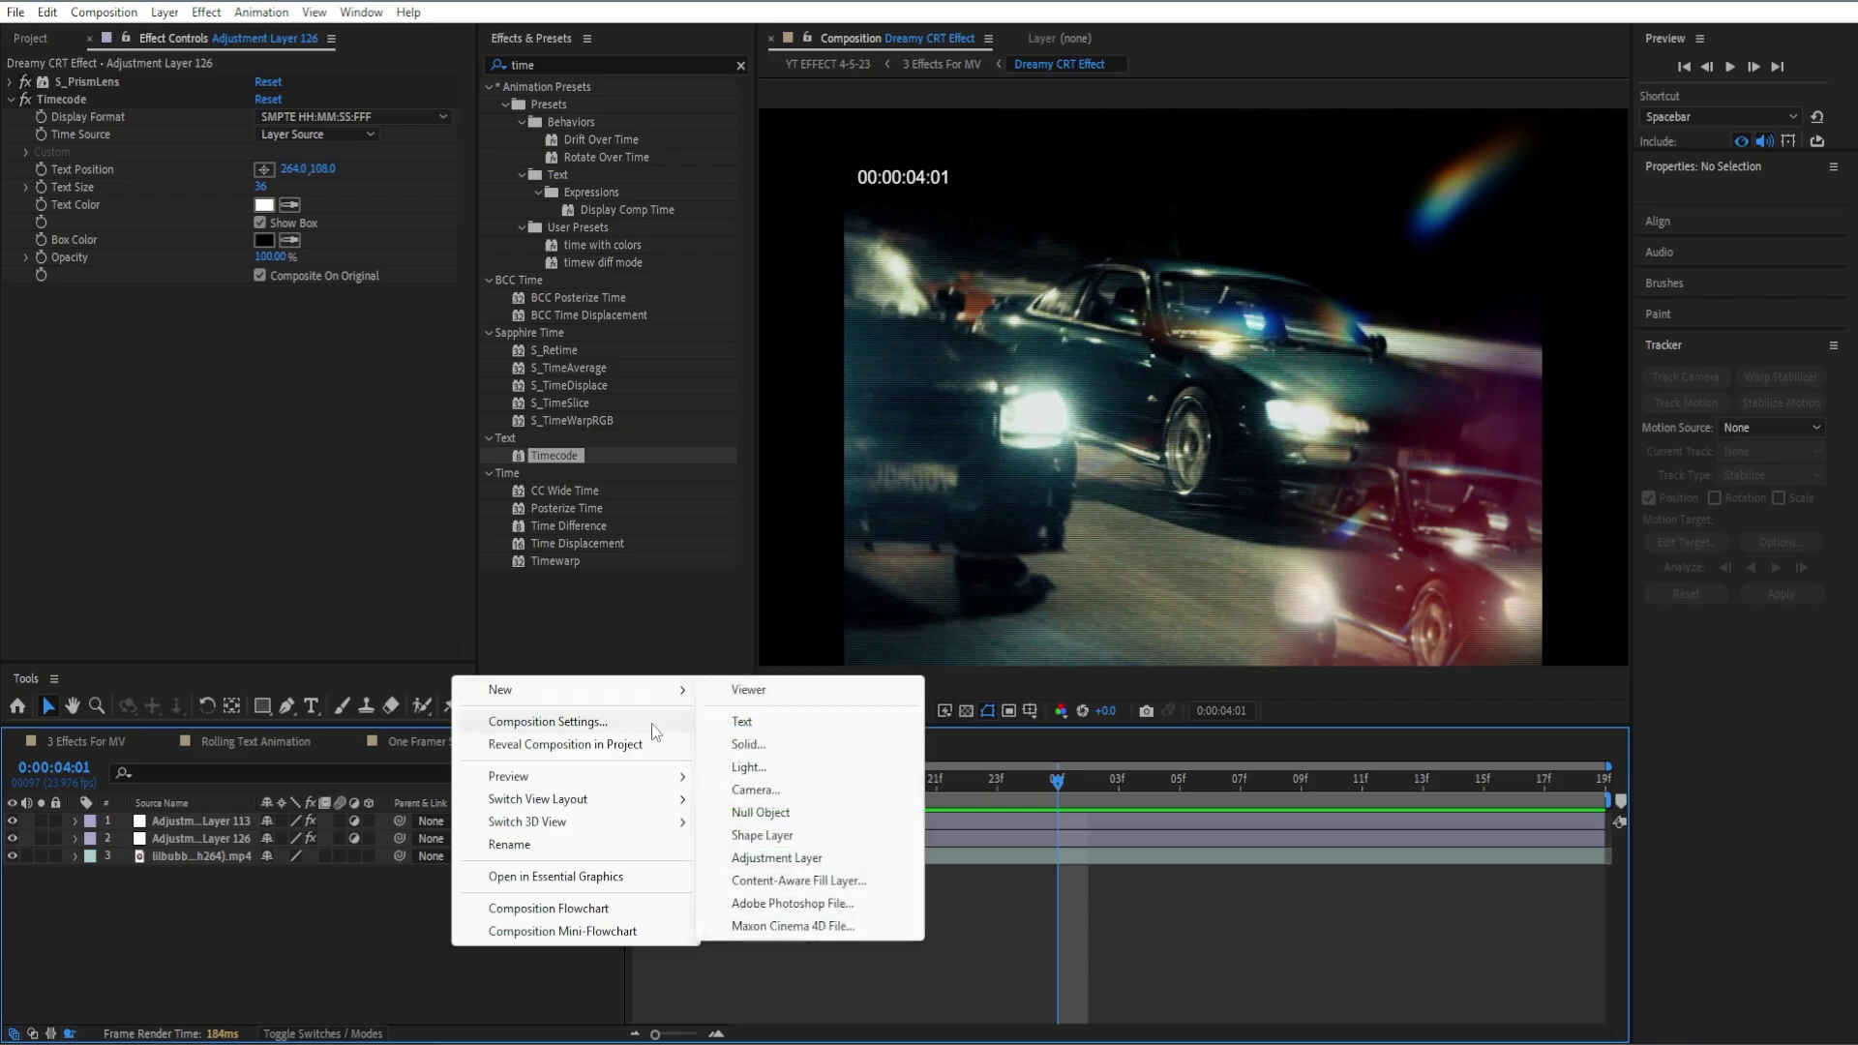
{"action": "left_click", "coordinate": [777, 857]}
{"action": "left_click_drag", "start_coordinate": [230, 817], "coordinate": [263, 843]}
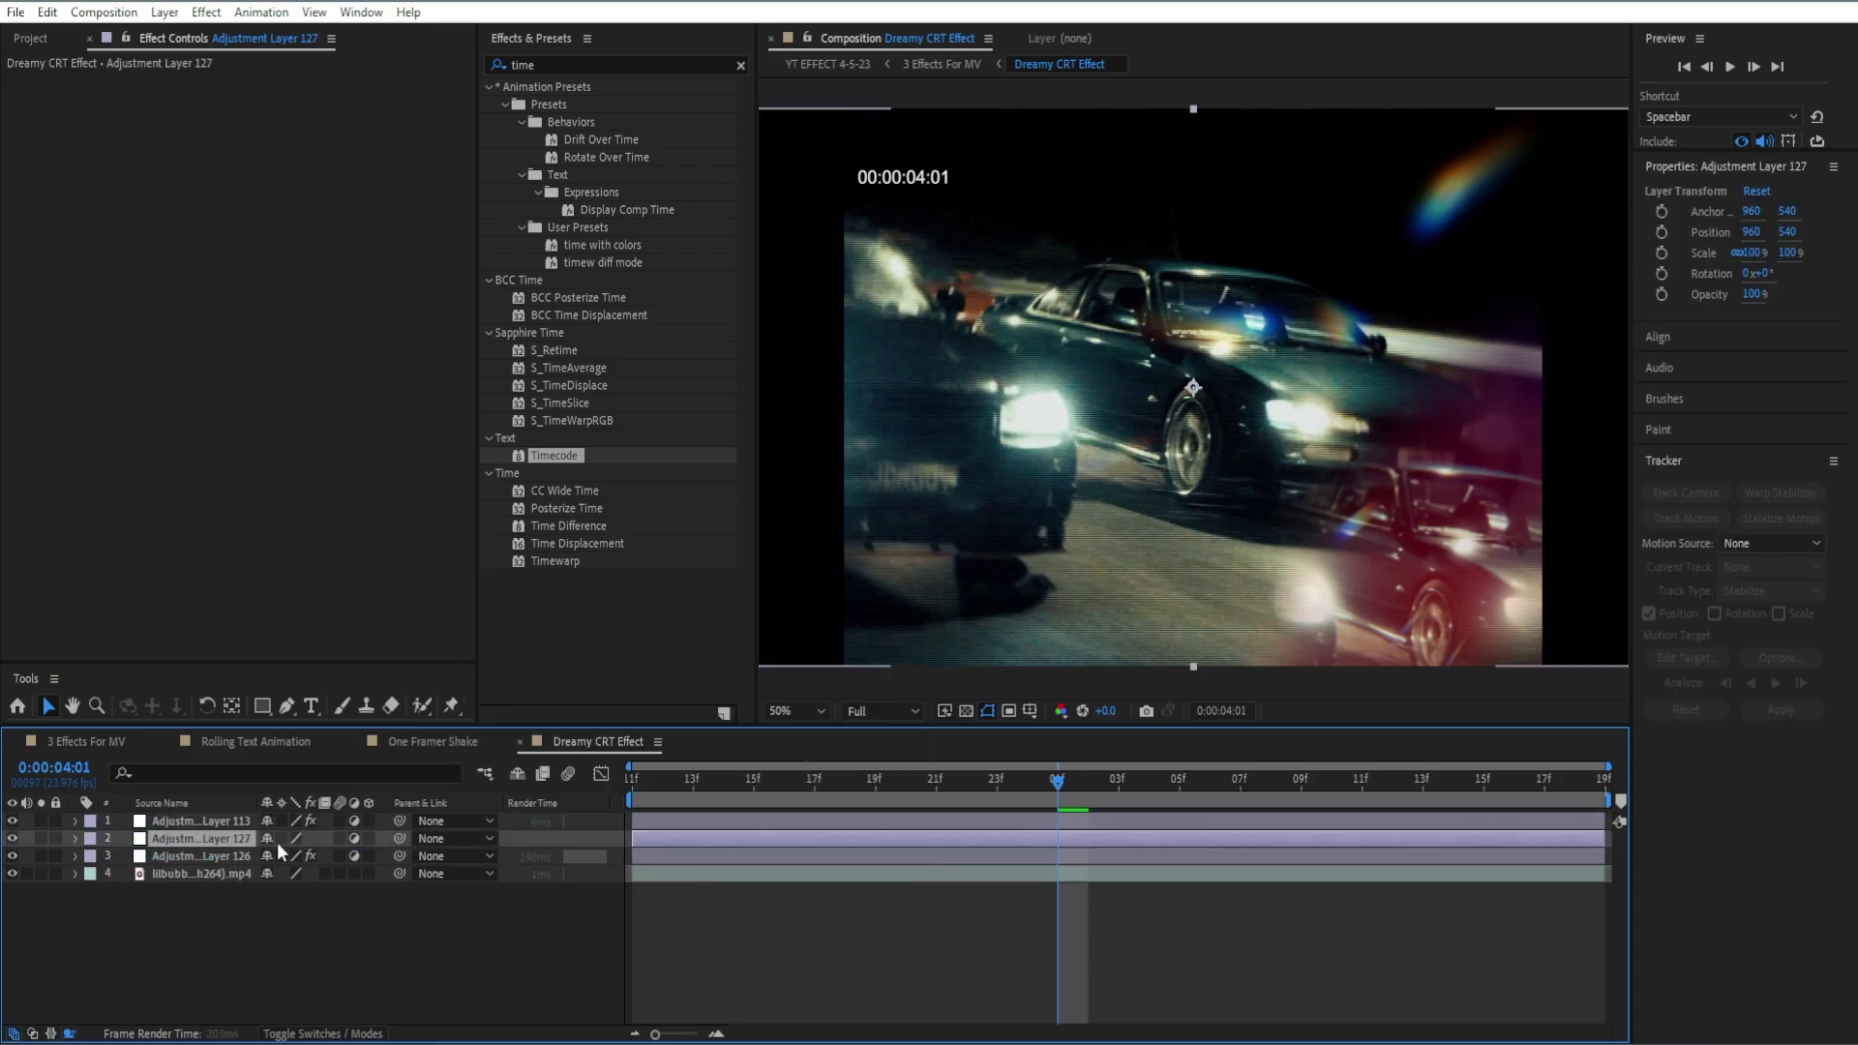
Step: Apply the Clouded VHS user preset from Grunge CRT Essentials to the new middle adjustment layer
{"action": "key", "text": "space"}
{"action": "left_click", "coordinate": [742, 65]}
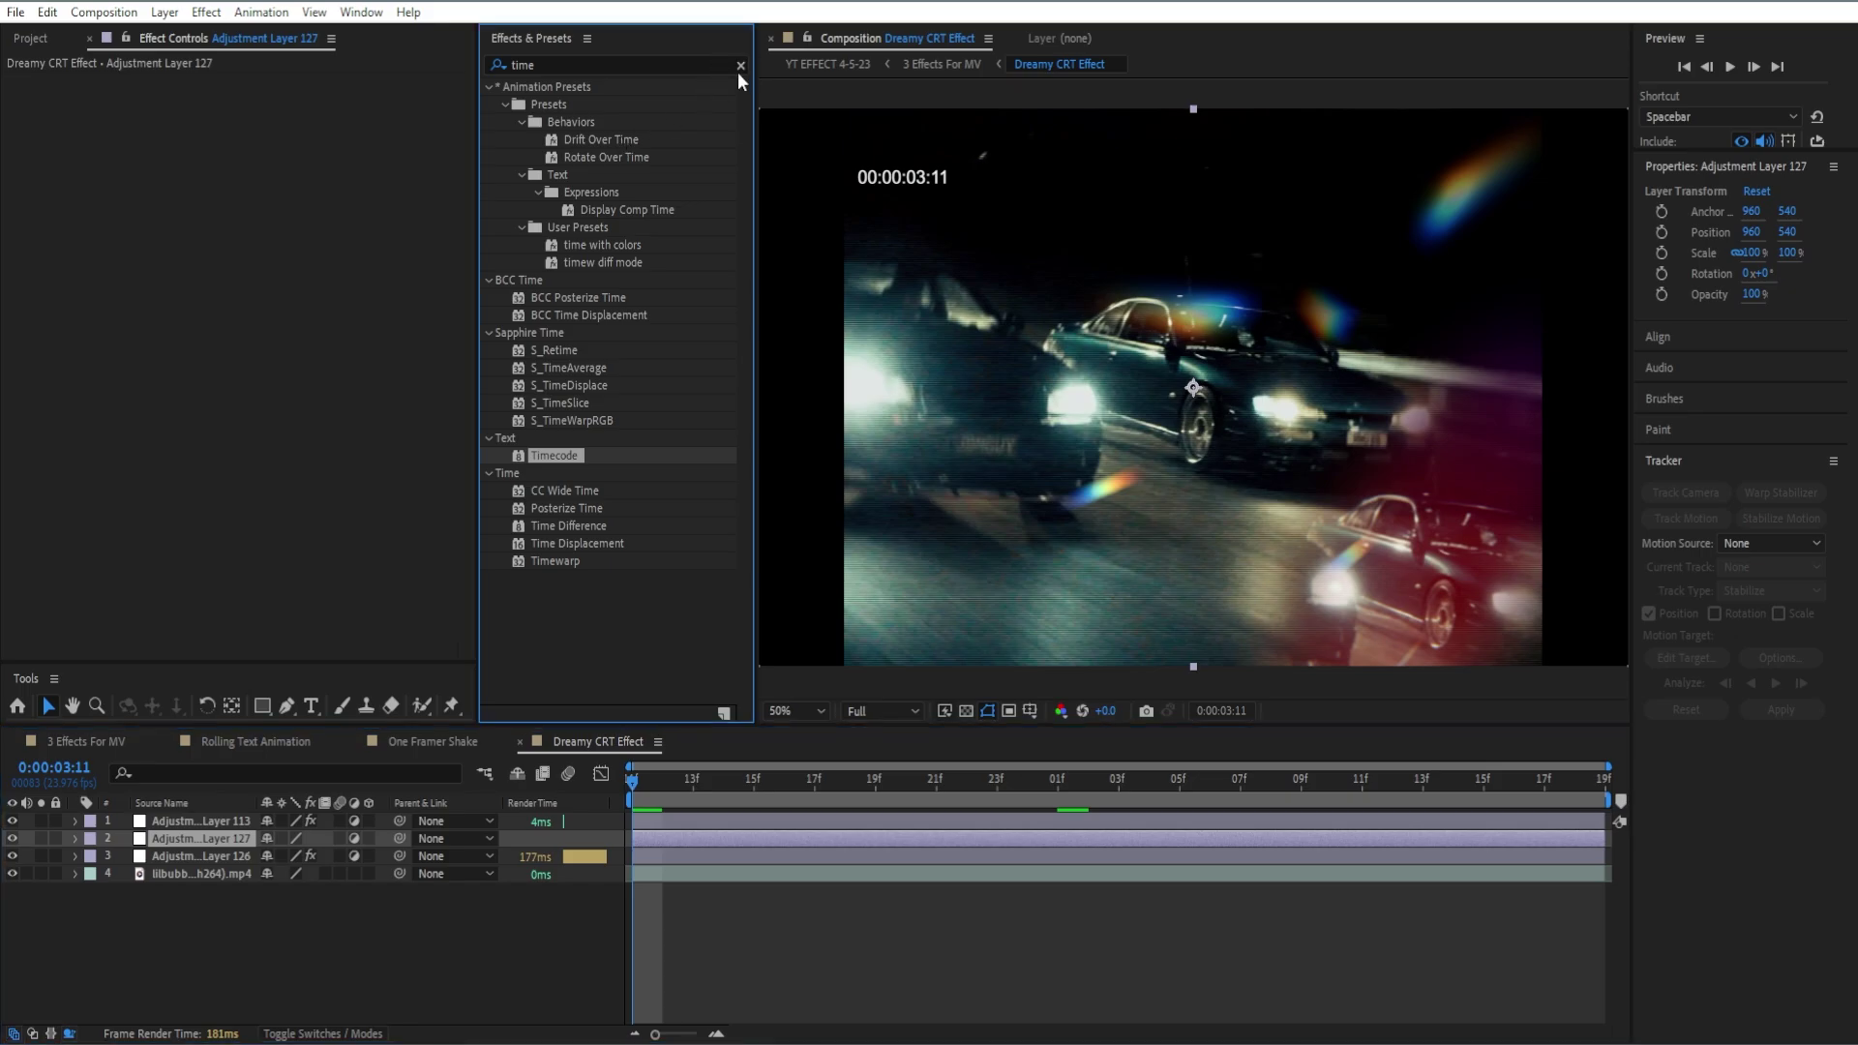
{"action": "left_click", "coordinate": [488, 88]}
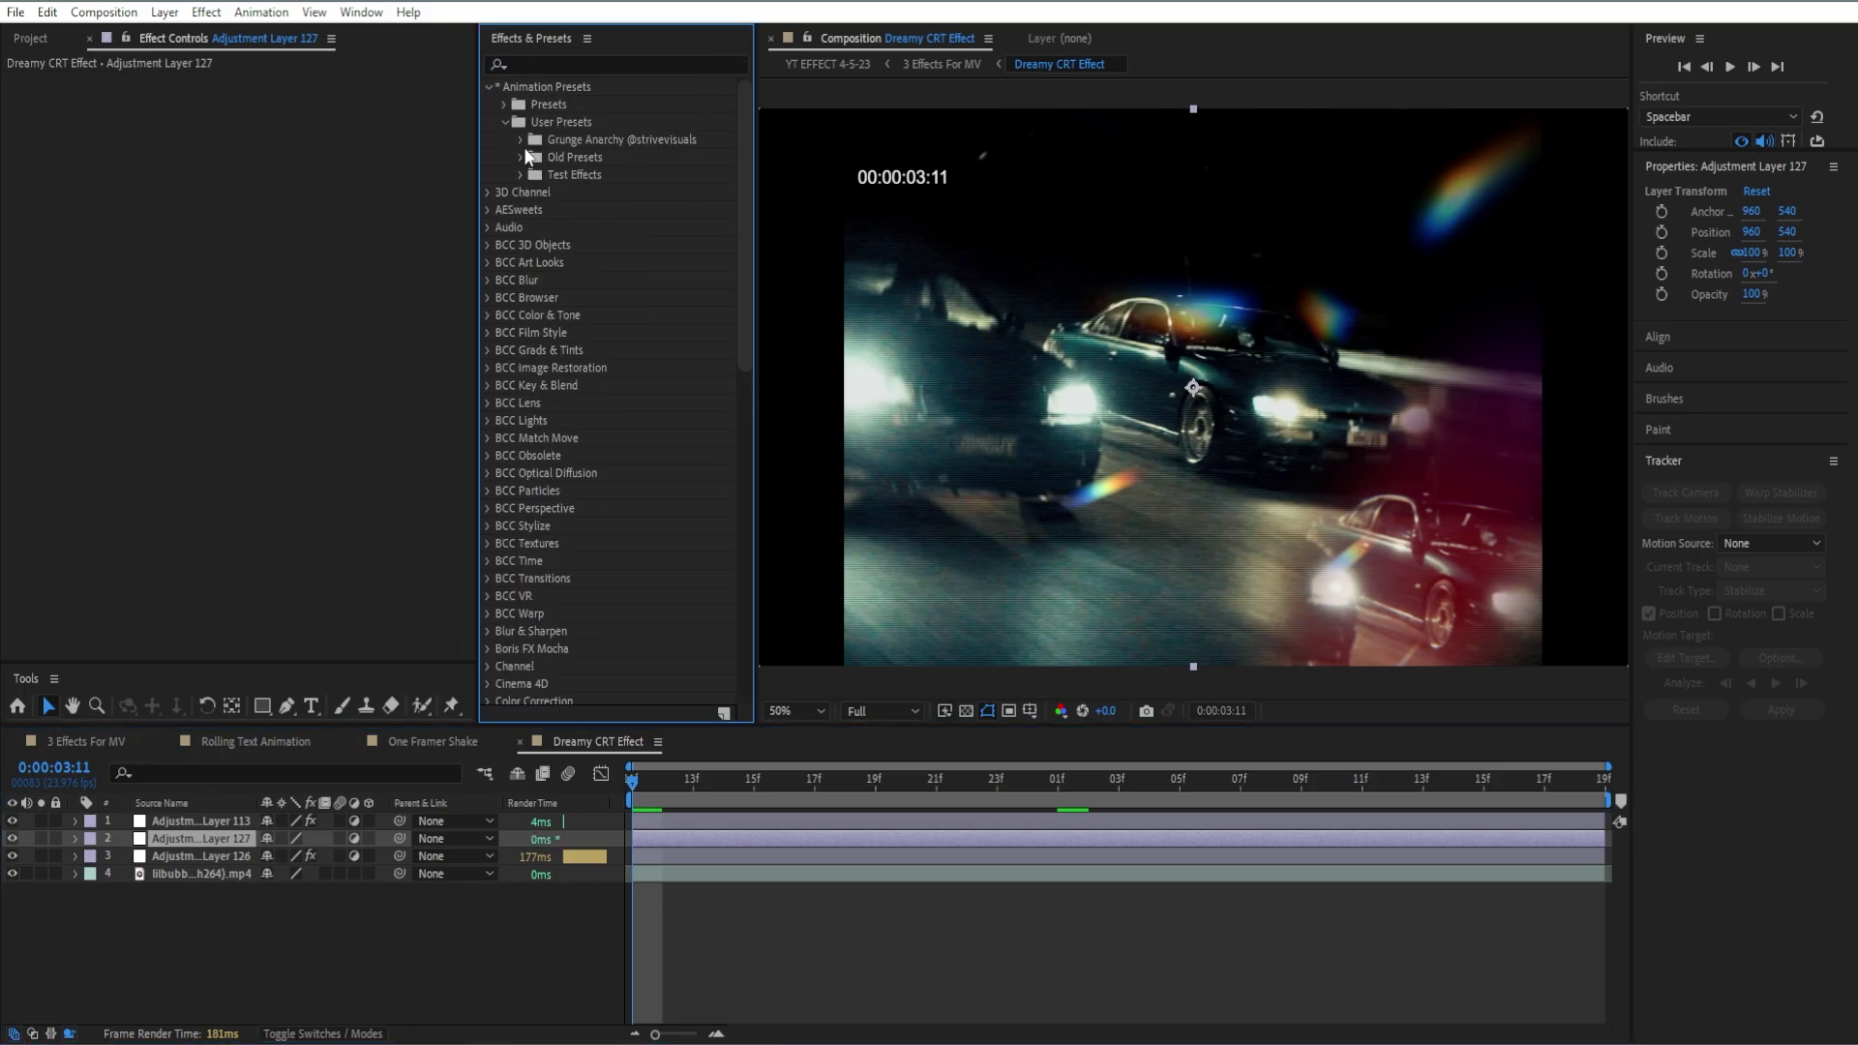
{"action": "left_click", "coordinate": [518, 140]}
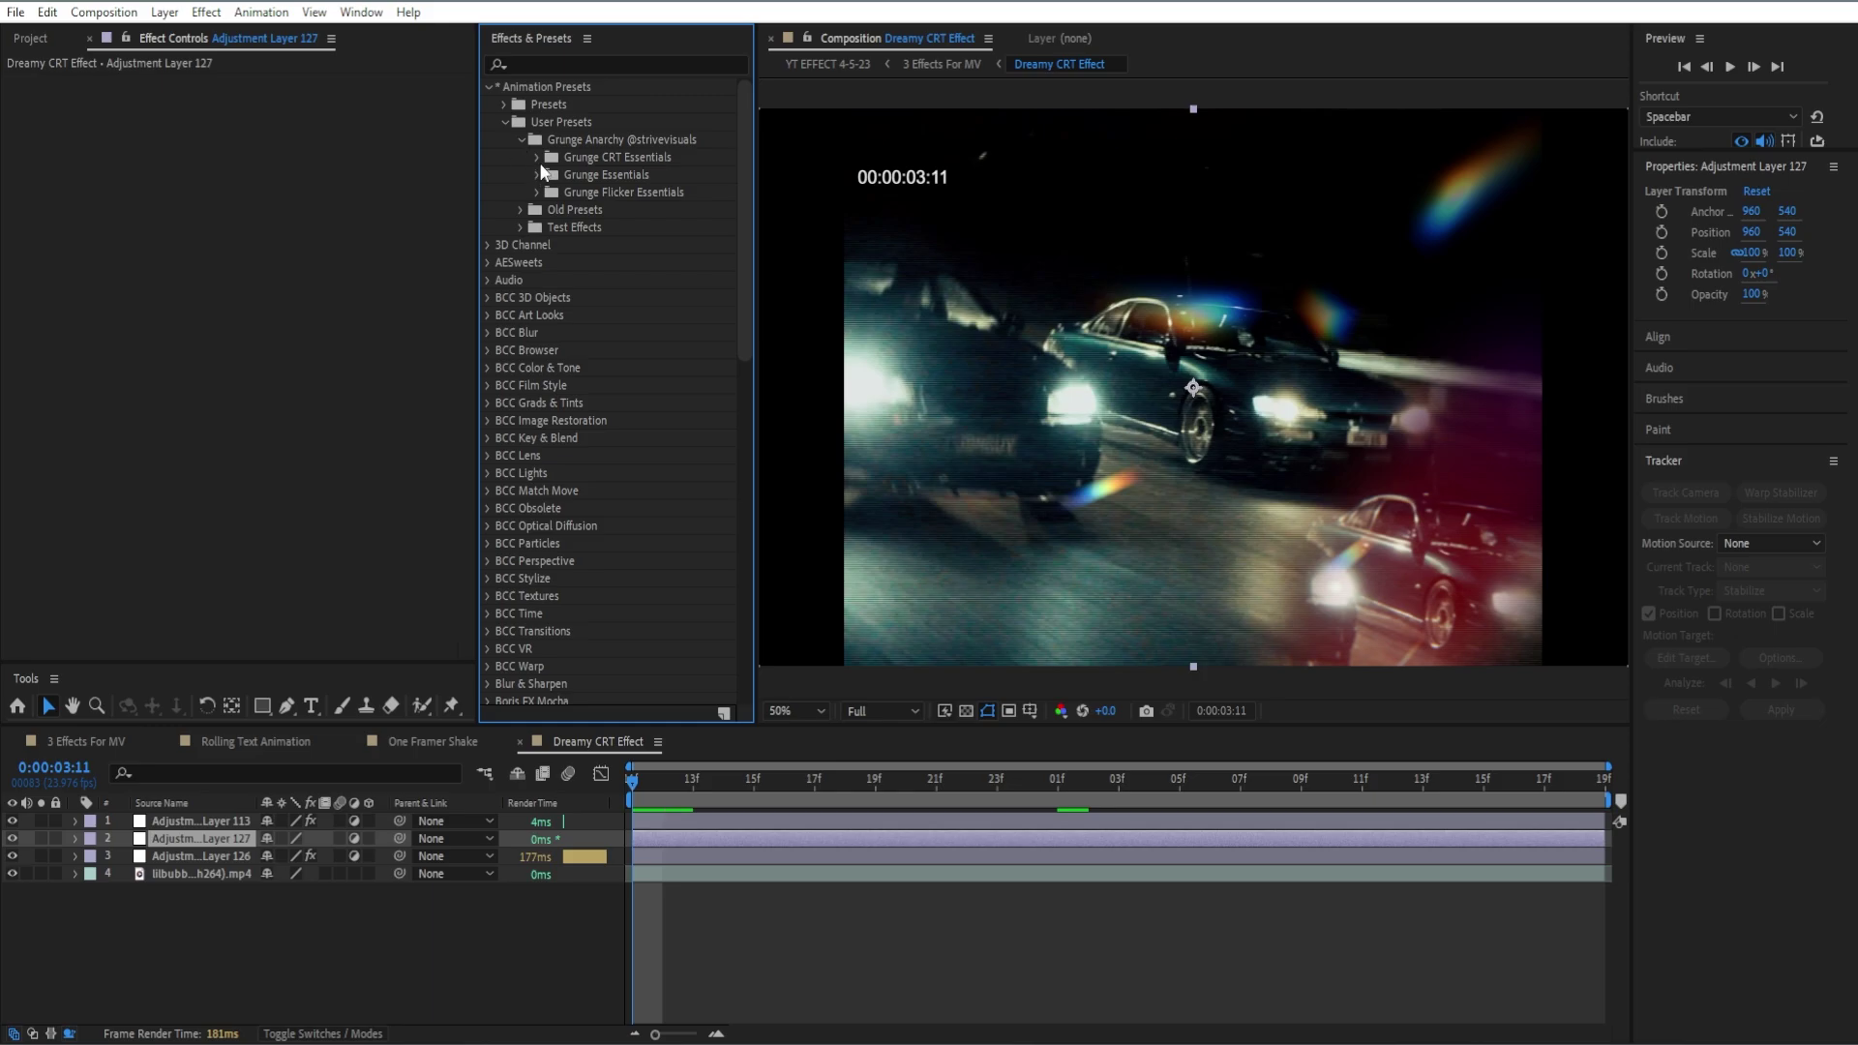
{"action": "left_click", "coordinate": [539, 159]}
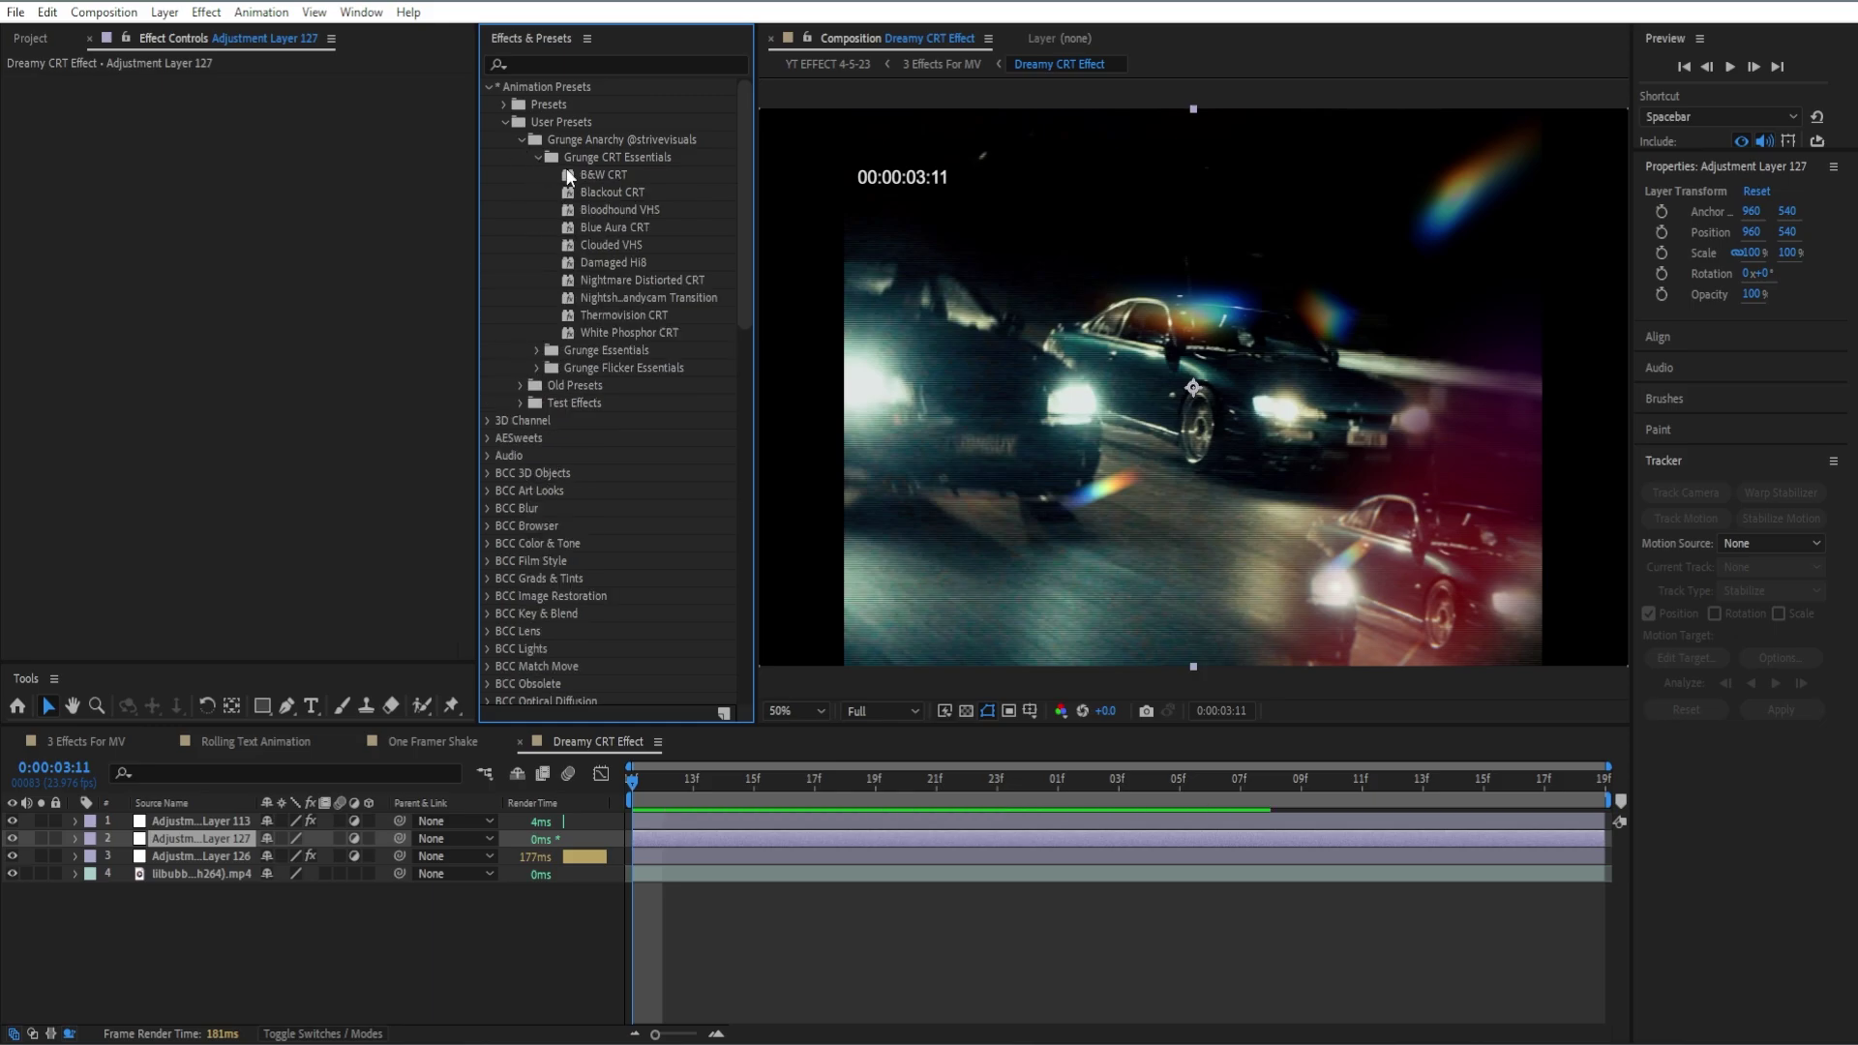
{"action": "left_click", "coordinate": [602, 243]}
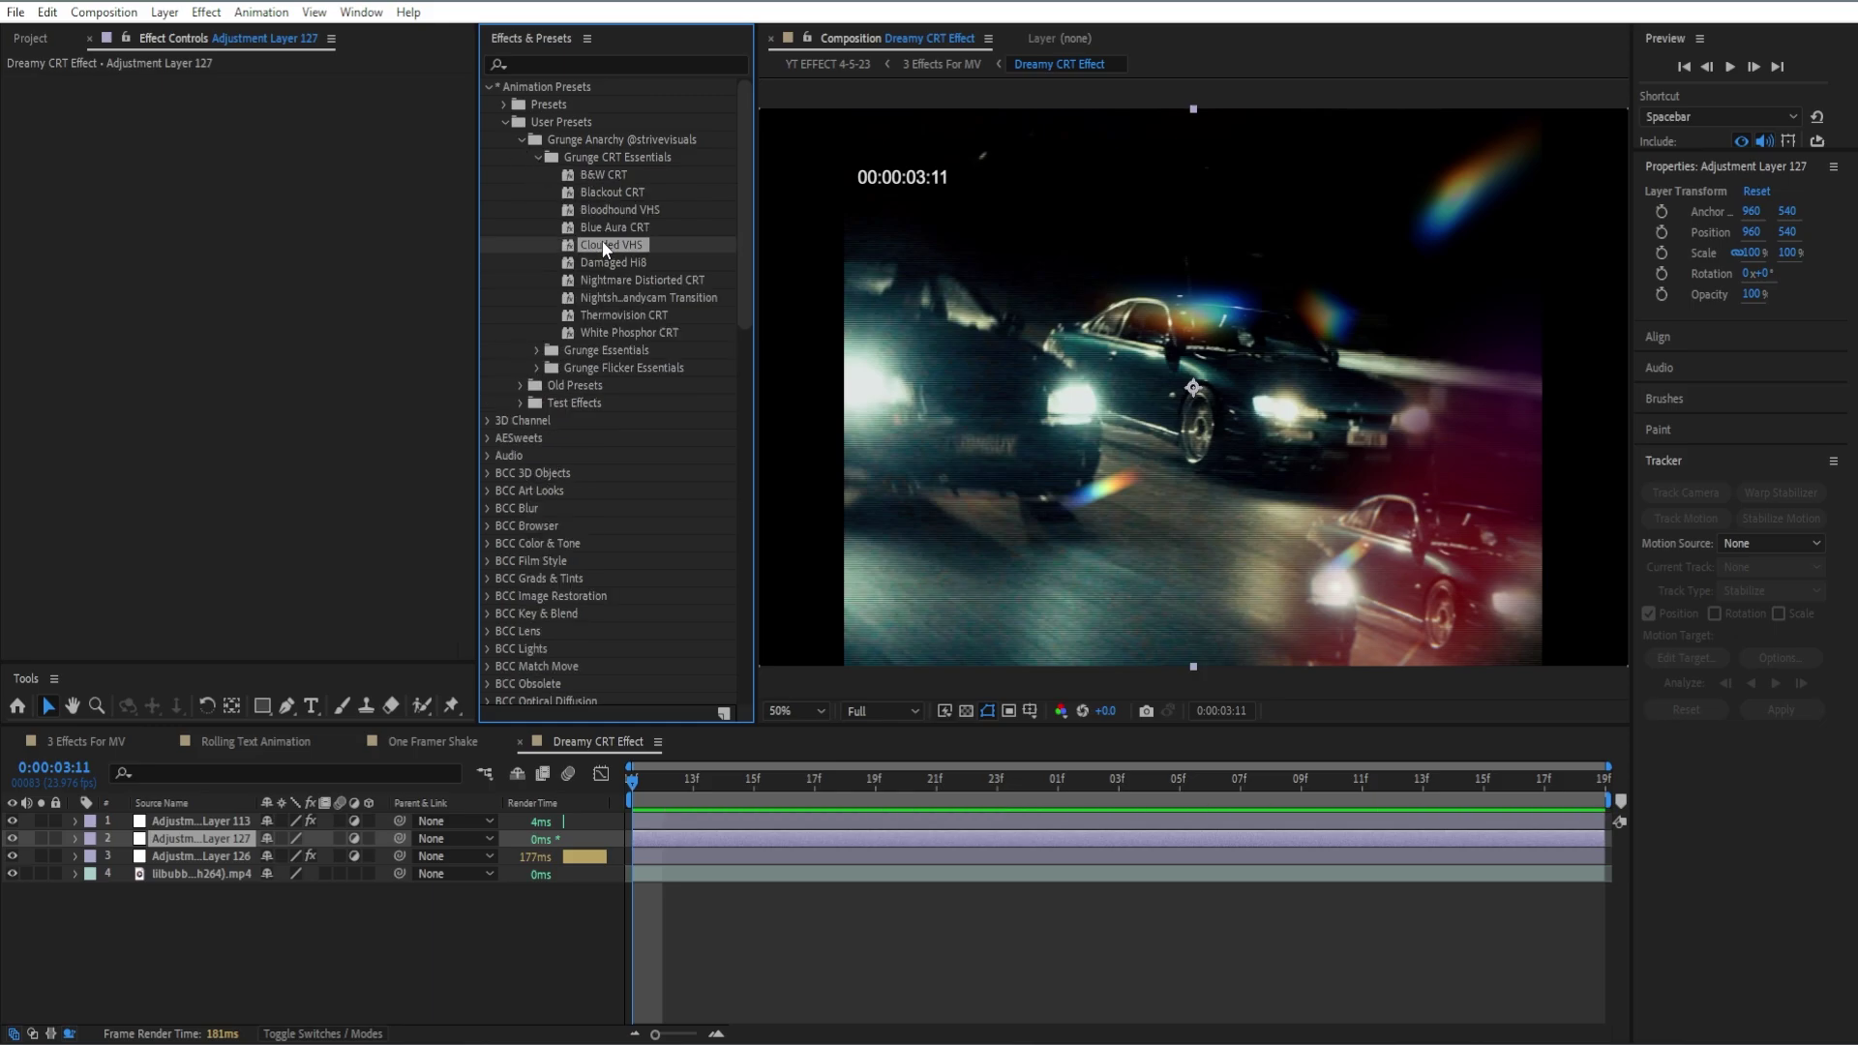
{"action": "double_click", "coordinate": [602, 244]}
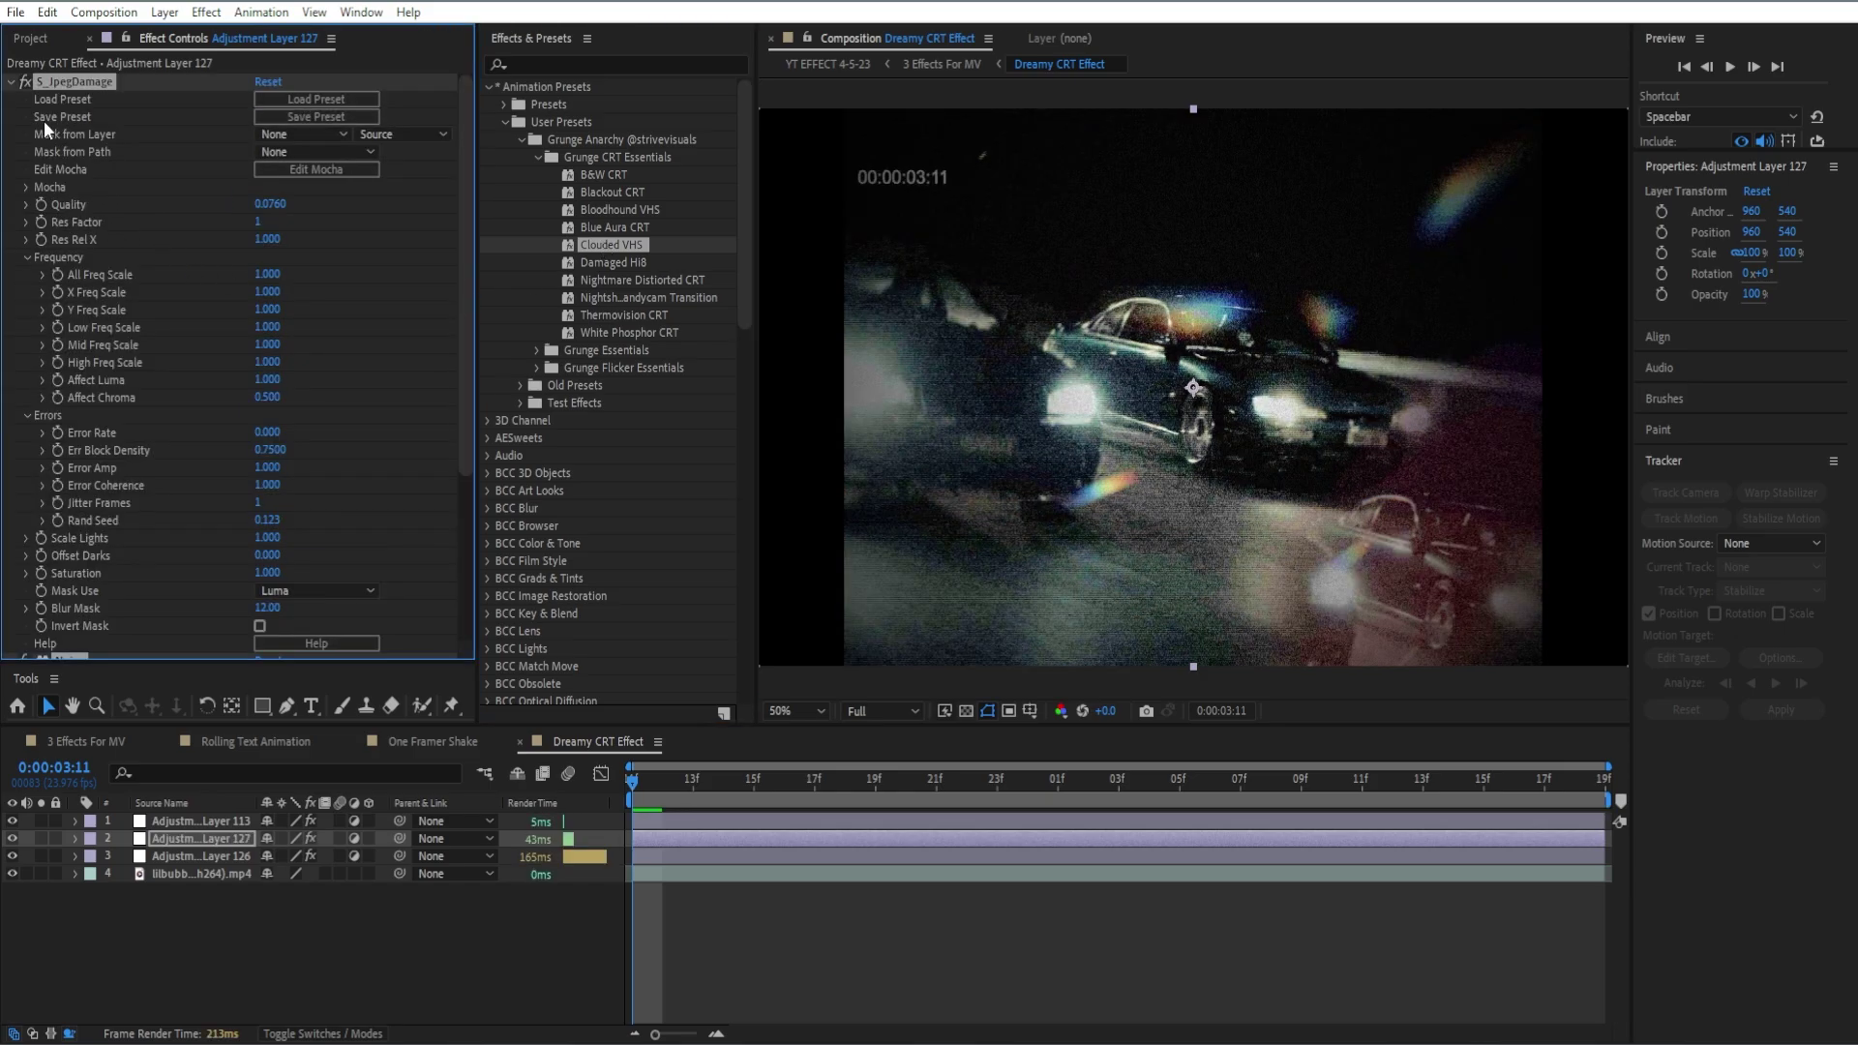
Step: Collapse the preset's effects on the adjustment layer and preview the VHS look over the car footage
{"action": "left_click", "coordinate": [10, 83]}
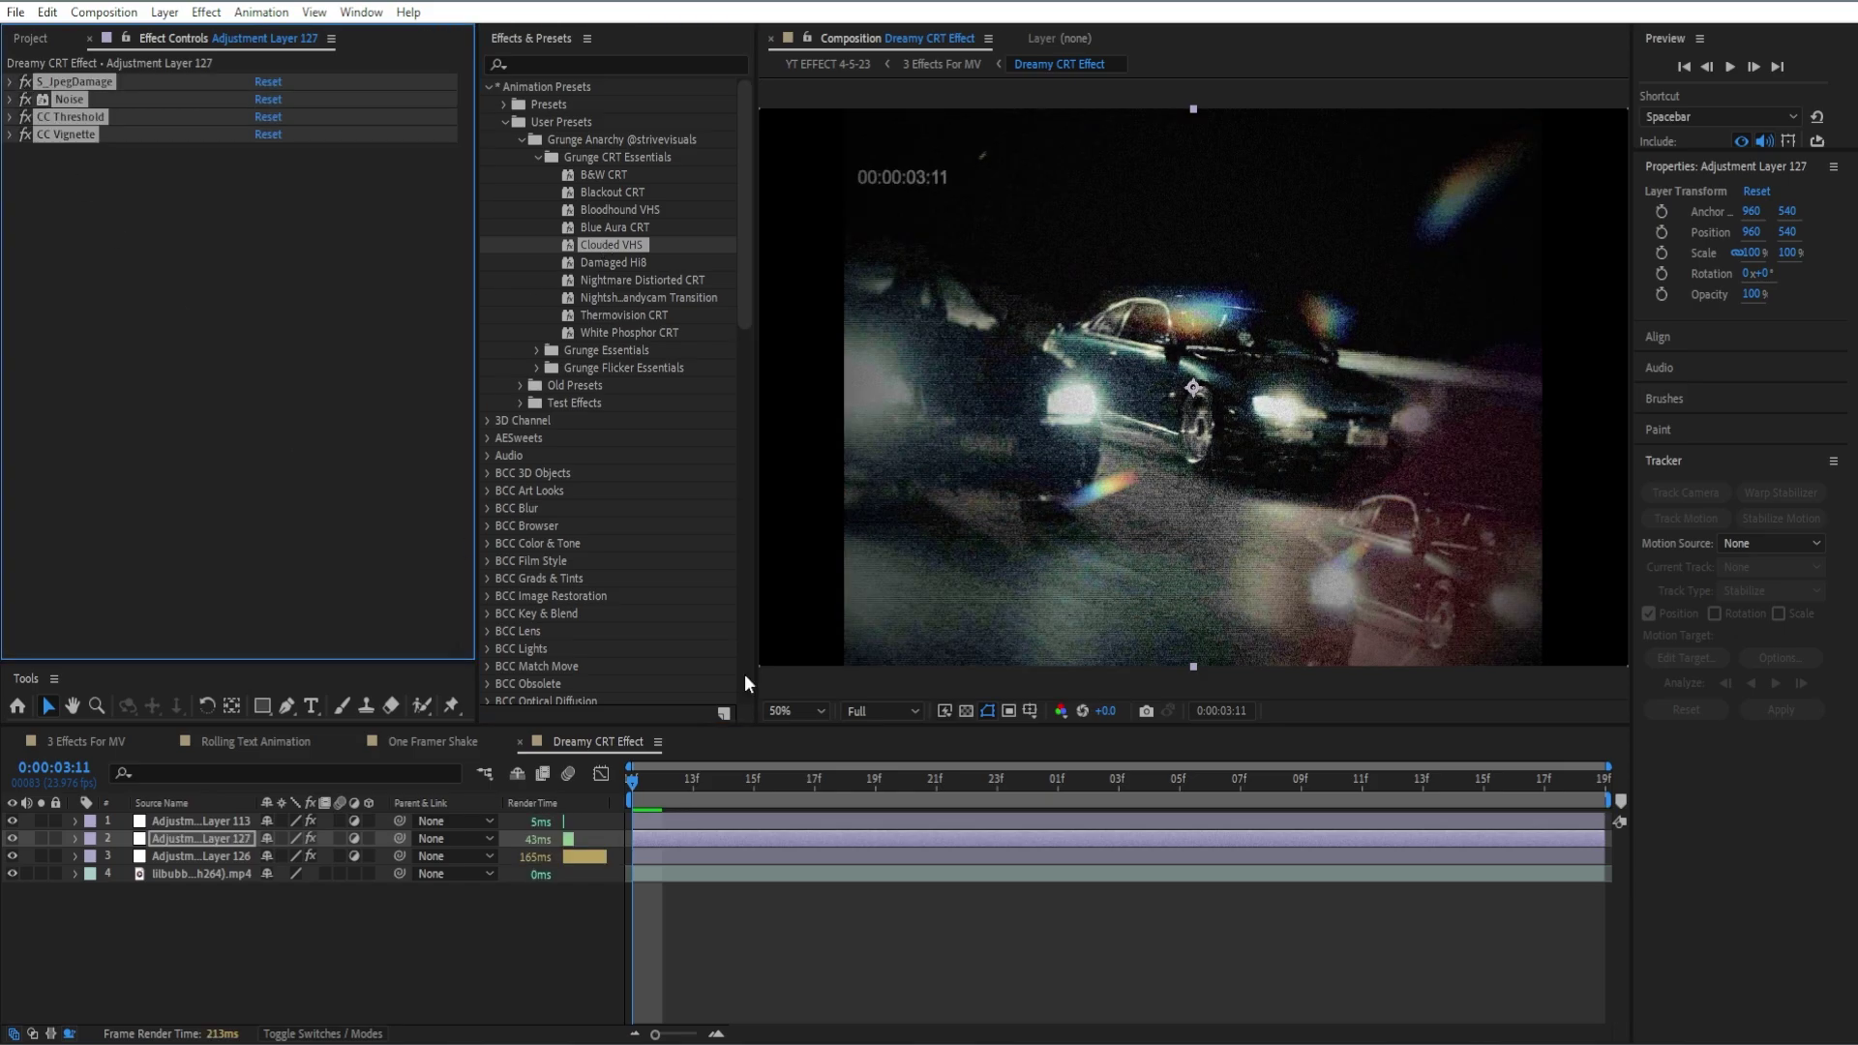
{"action": "left_click", "coordinate": [964, 927]}
{"action": "key", "text": "space"}
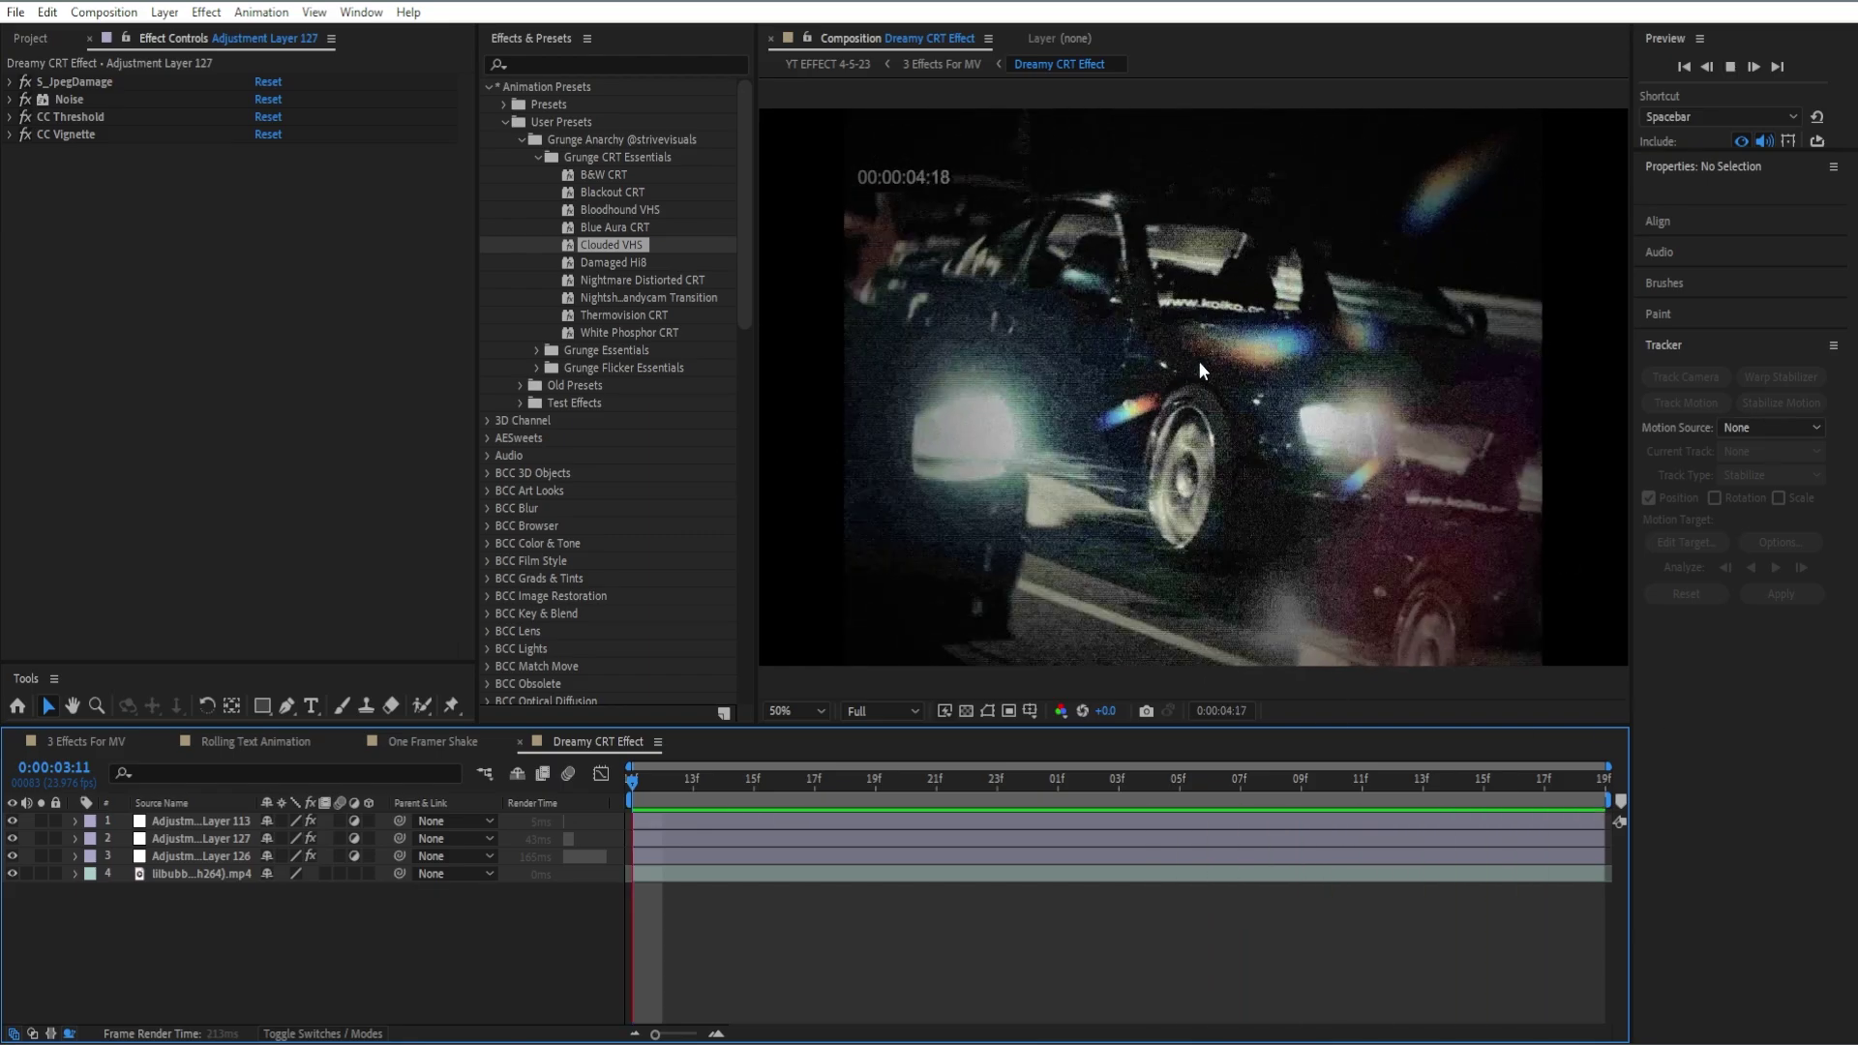
{"action": "key", "text": "space"}
Step: Search the effects for scan and add S_ScanLines below CC Vignette on the Clouded VHS adjustment layer
{"action": "left_click", "coordinate": [549, 65]}
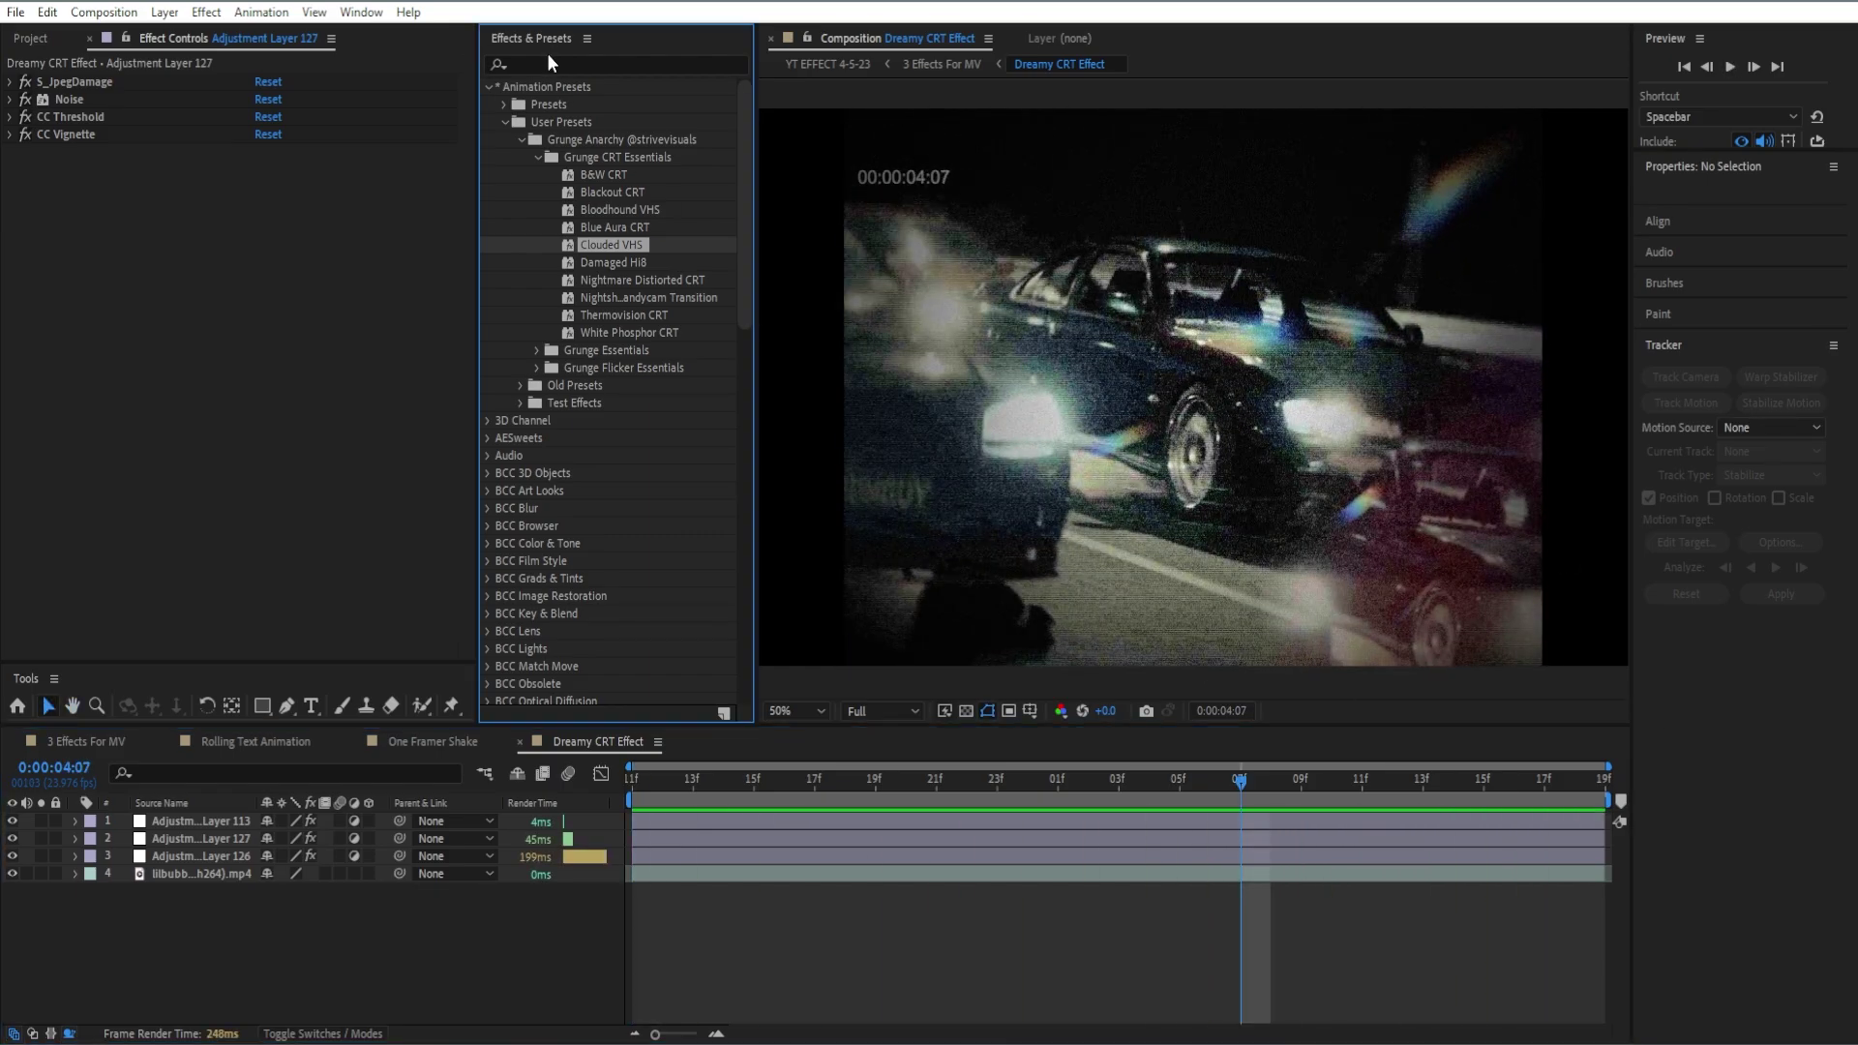
{"action": "type", "text": "scan"}
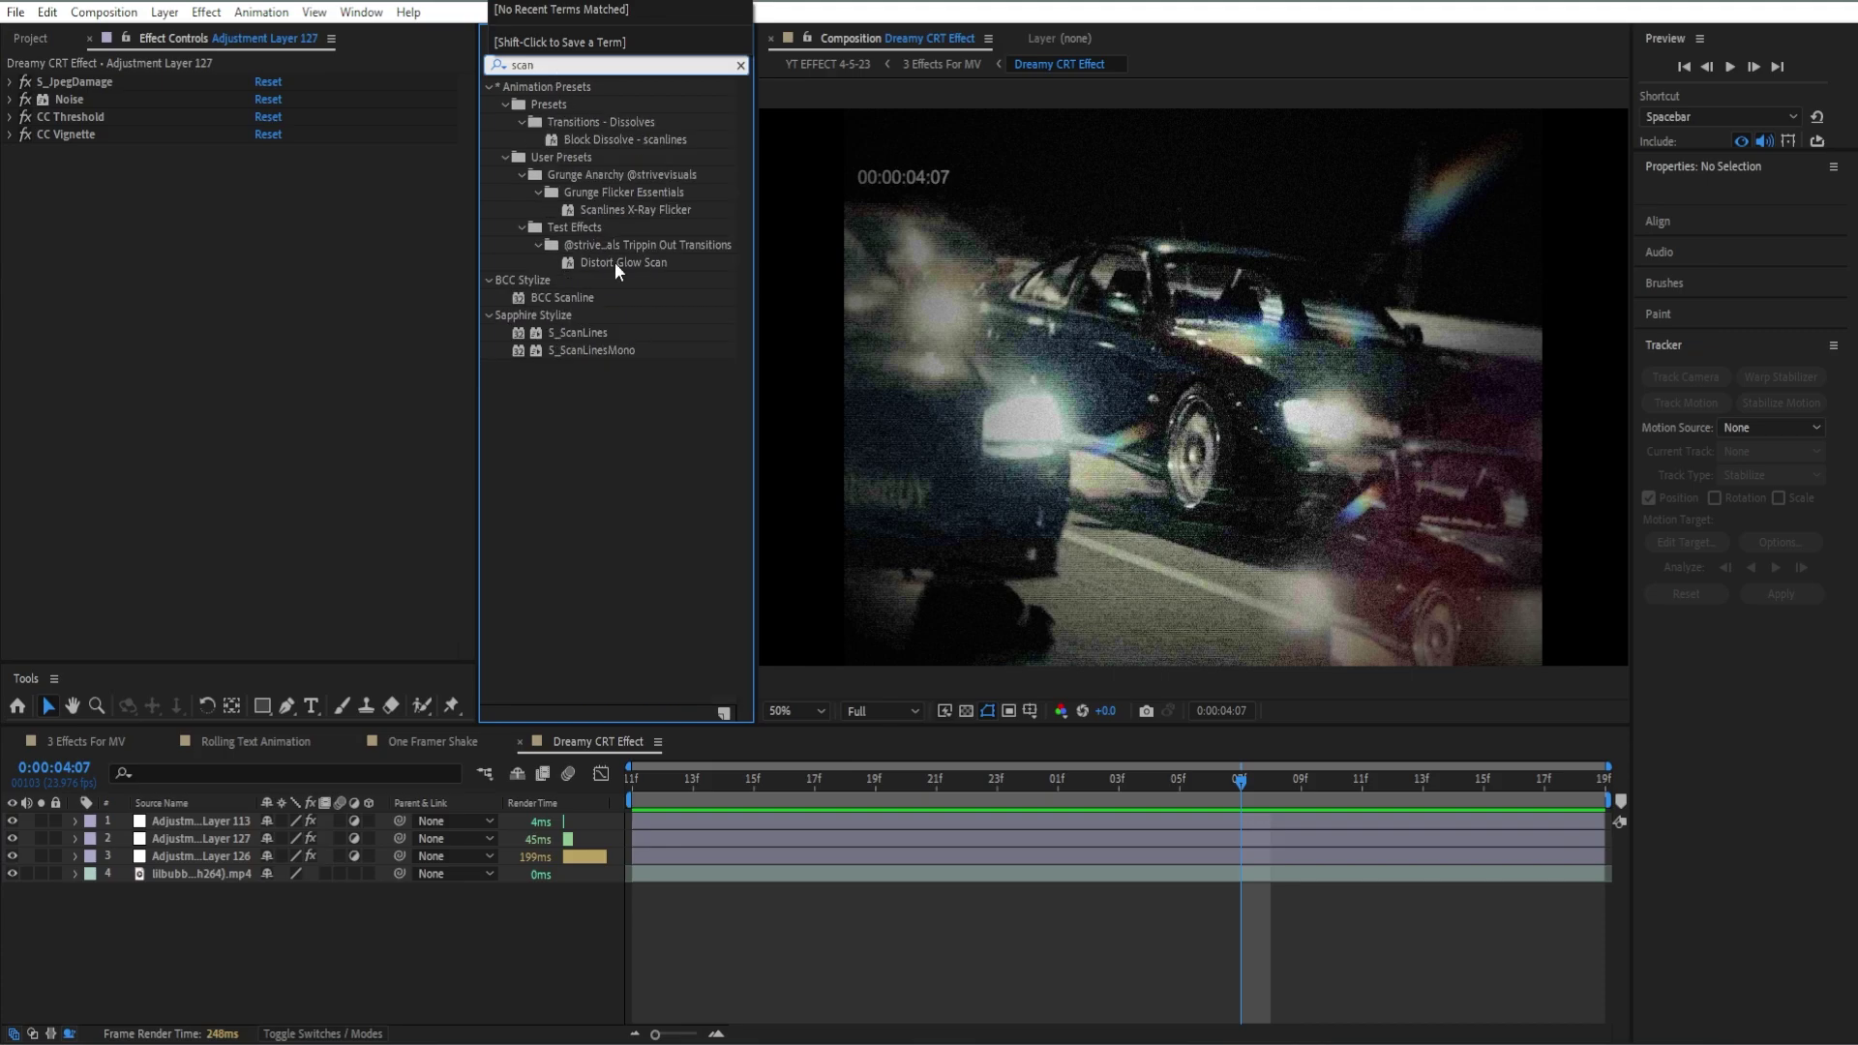
{"action": "left_click_drag", "start_coordinate": [613, 324], "coordinate": [39, 353]}
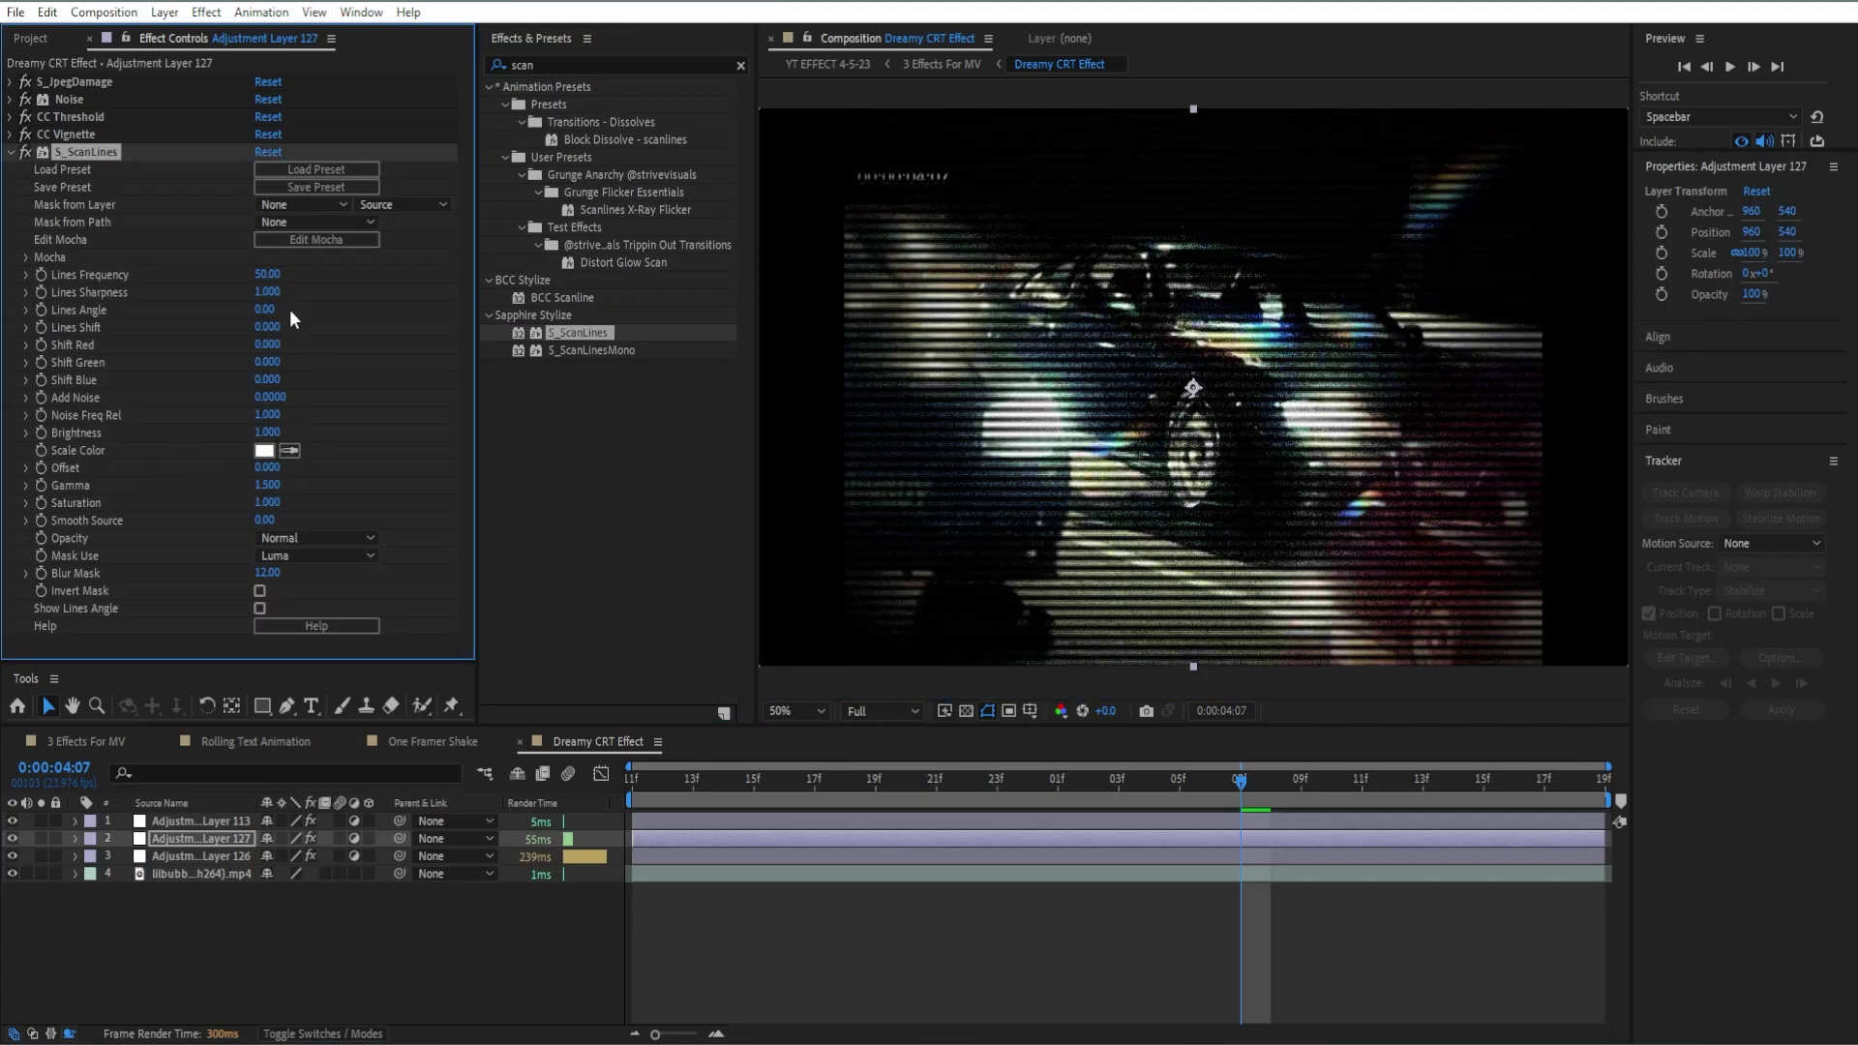
Step: Raise the S_ScanLines Lines Frequency to about 685, lower Lines Sharpness to about 0.19 and collapse the effect
{"action": "left_click_drag", "start_coordinate": [259, 284], "coordinate": [745, 307]}
{"action": "left_click_drag", "start_coordinate": [265, 292], "coordinate": [345, 300]}
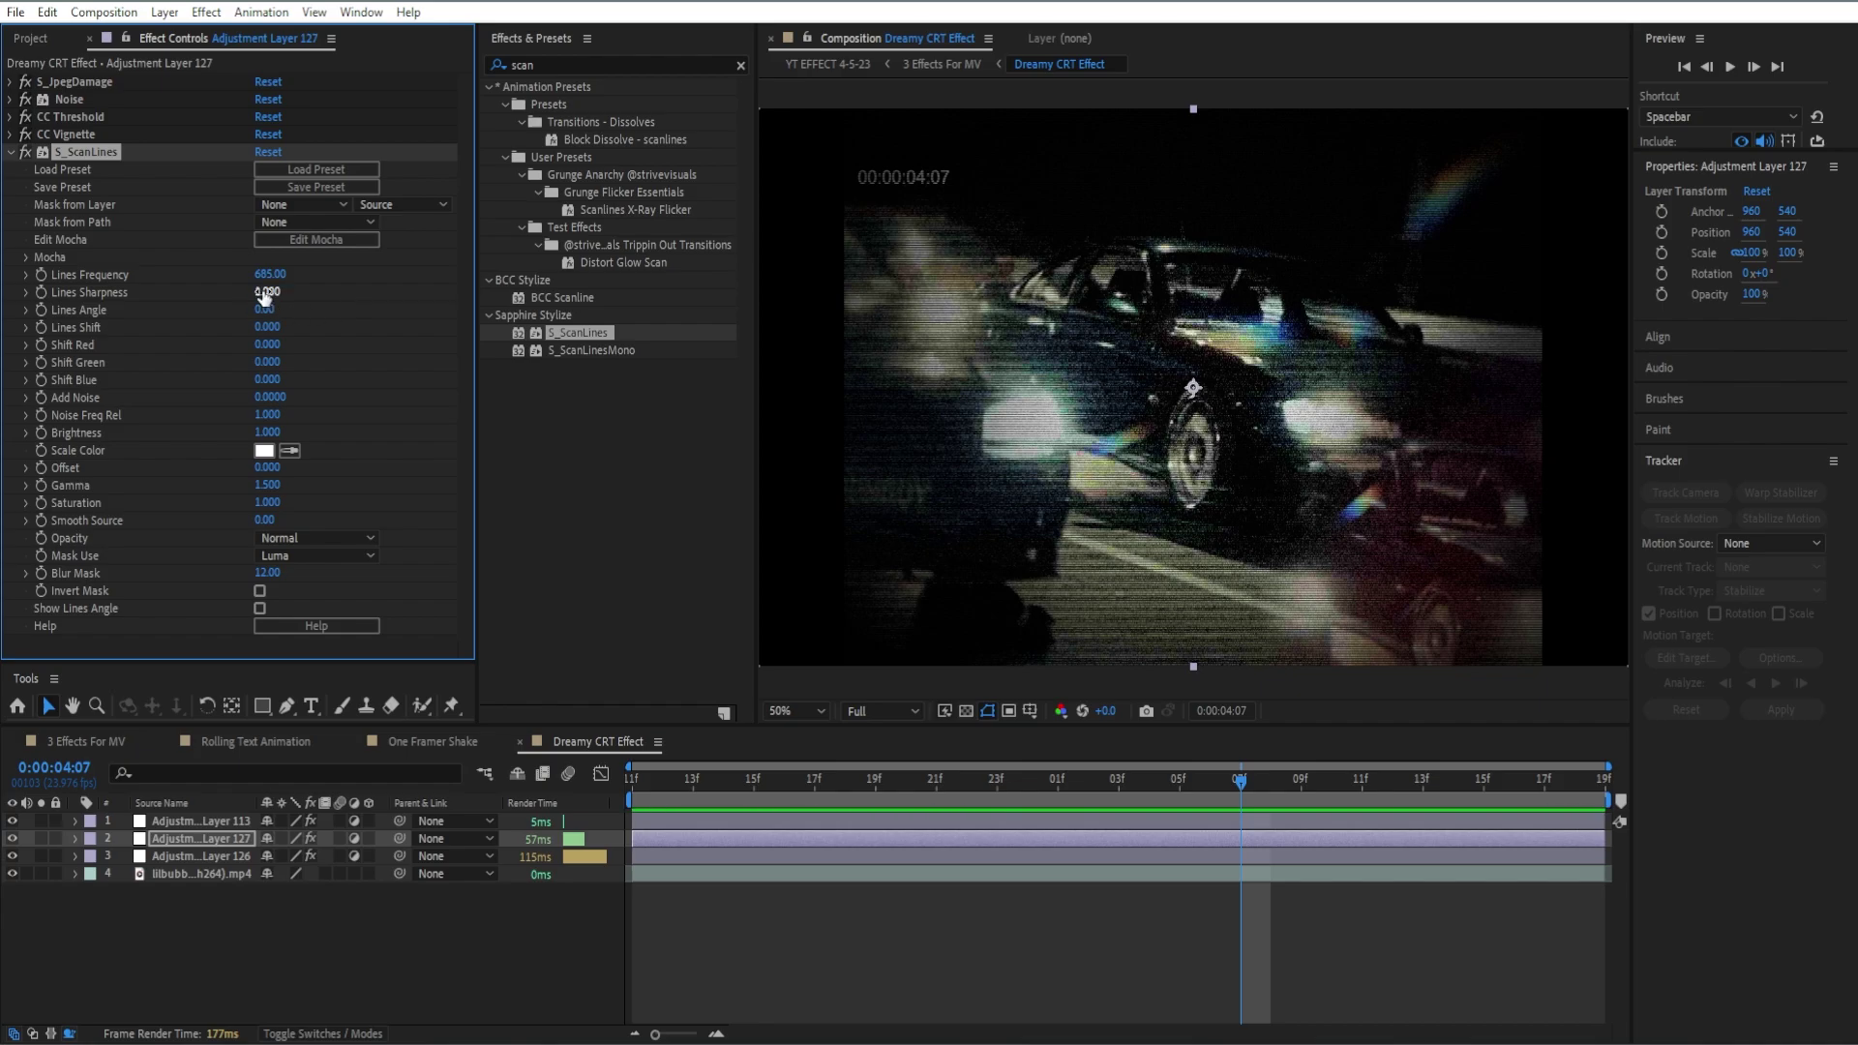
{"action": "left_click_drag", "start_coordinate": [264, 291], "coordinate": [202, 306]}
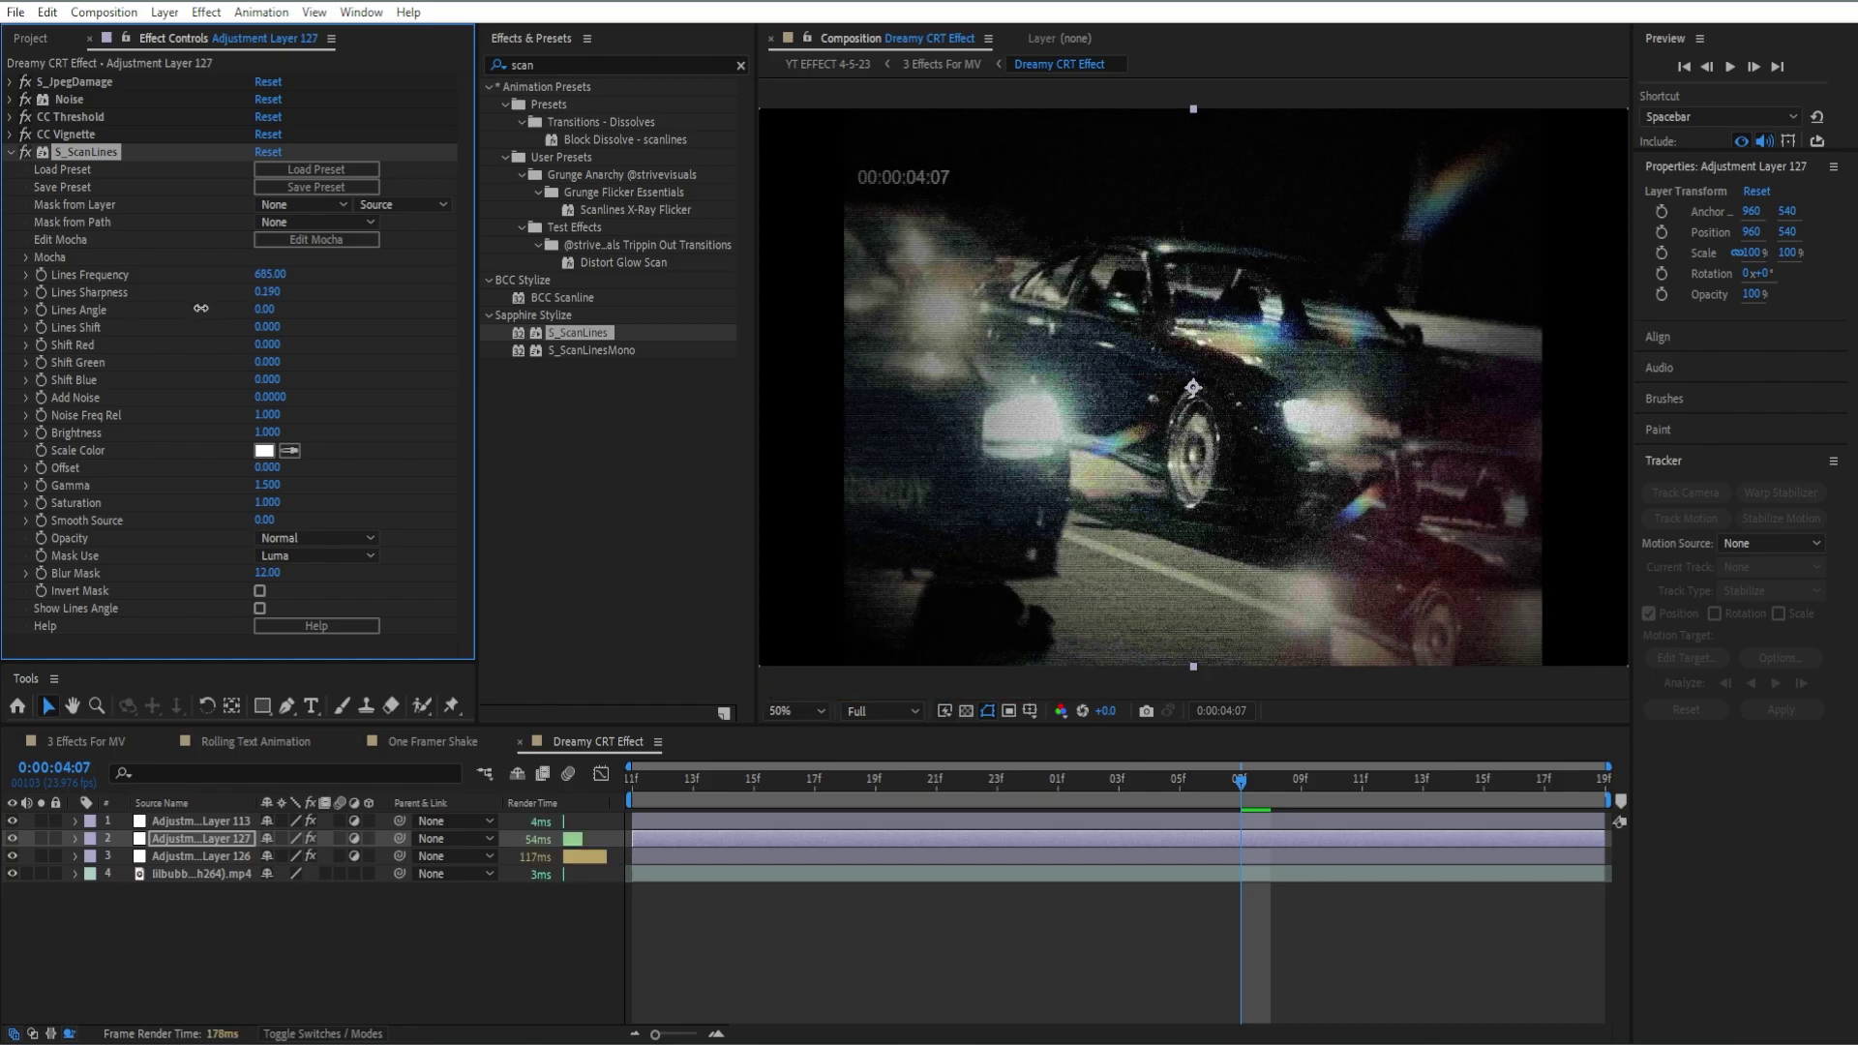
{"action": "left_click", "coordinate": [12, 153]}
Step: Save the project and play back the finished dreamy CRT look, selecting the Clouded VHS adjustment layer
{"action": "left_click", "coordinate": [933, 980]}
{"action": "key", "text": "ctrl+s"}
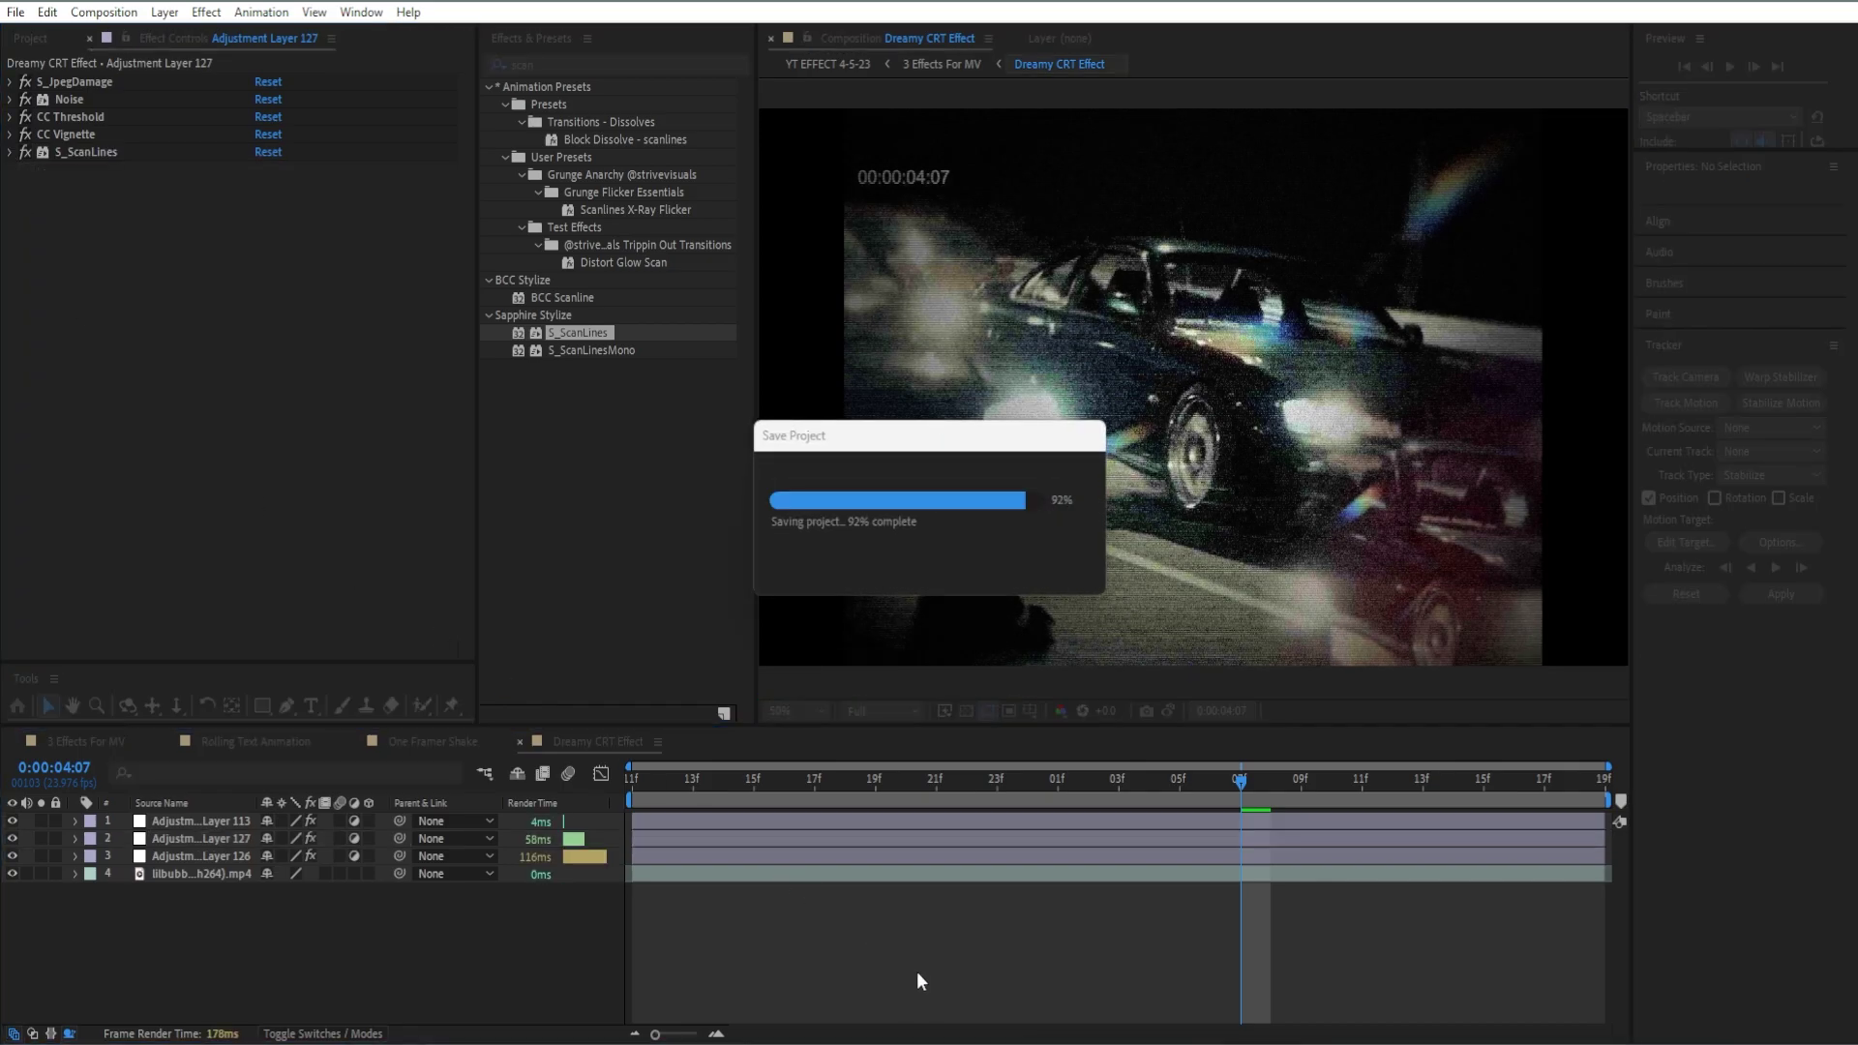
{"action": "key", "text": "space"}
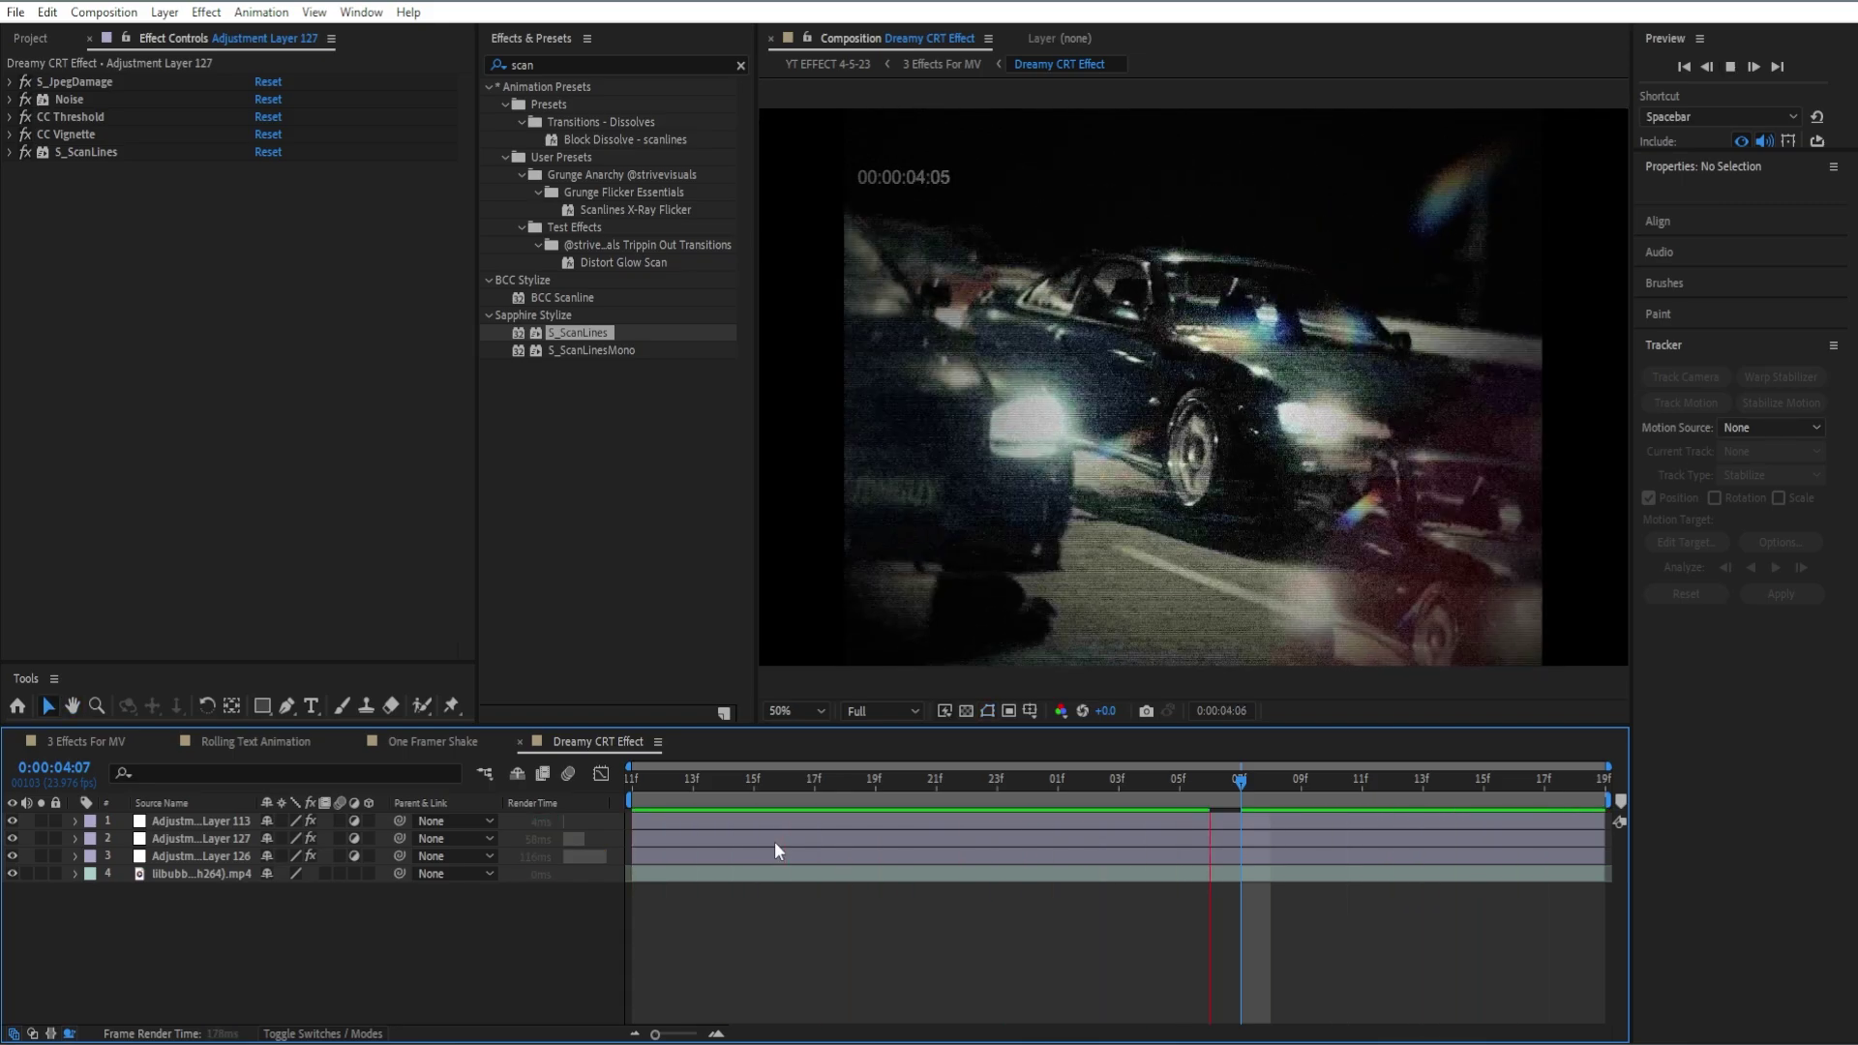
{"action": "left_click", "coordinate": [774, 840]}
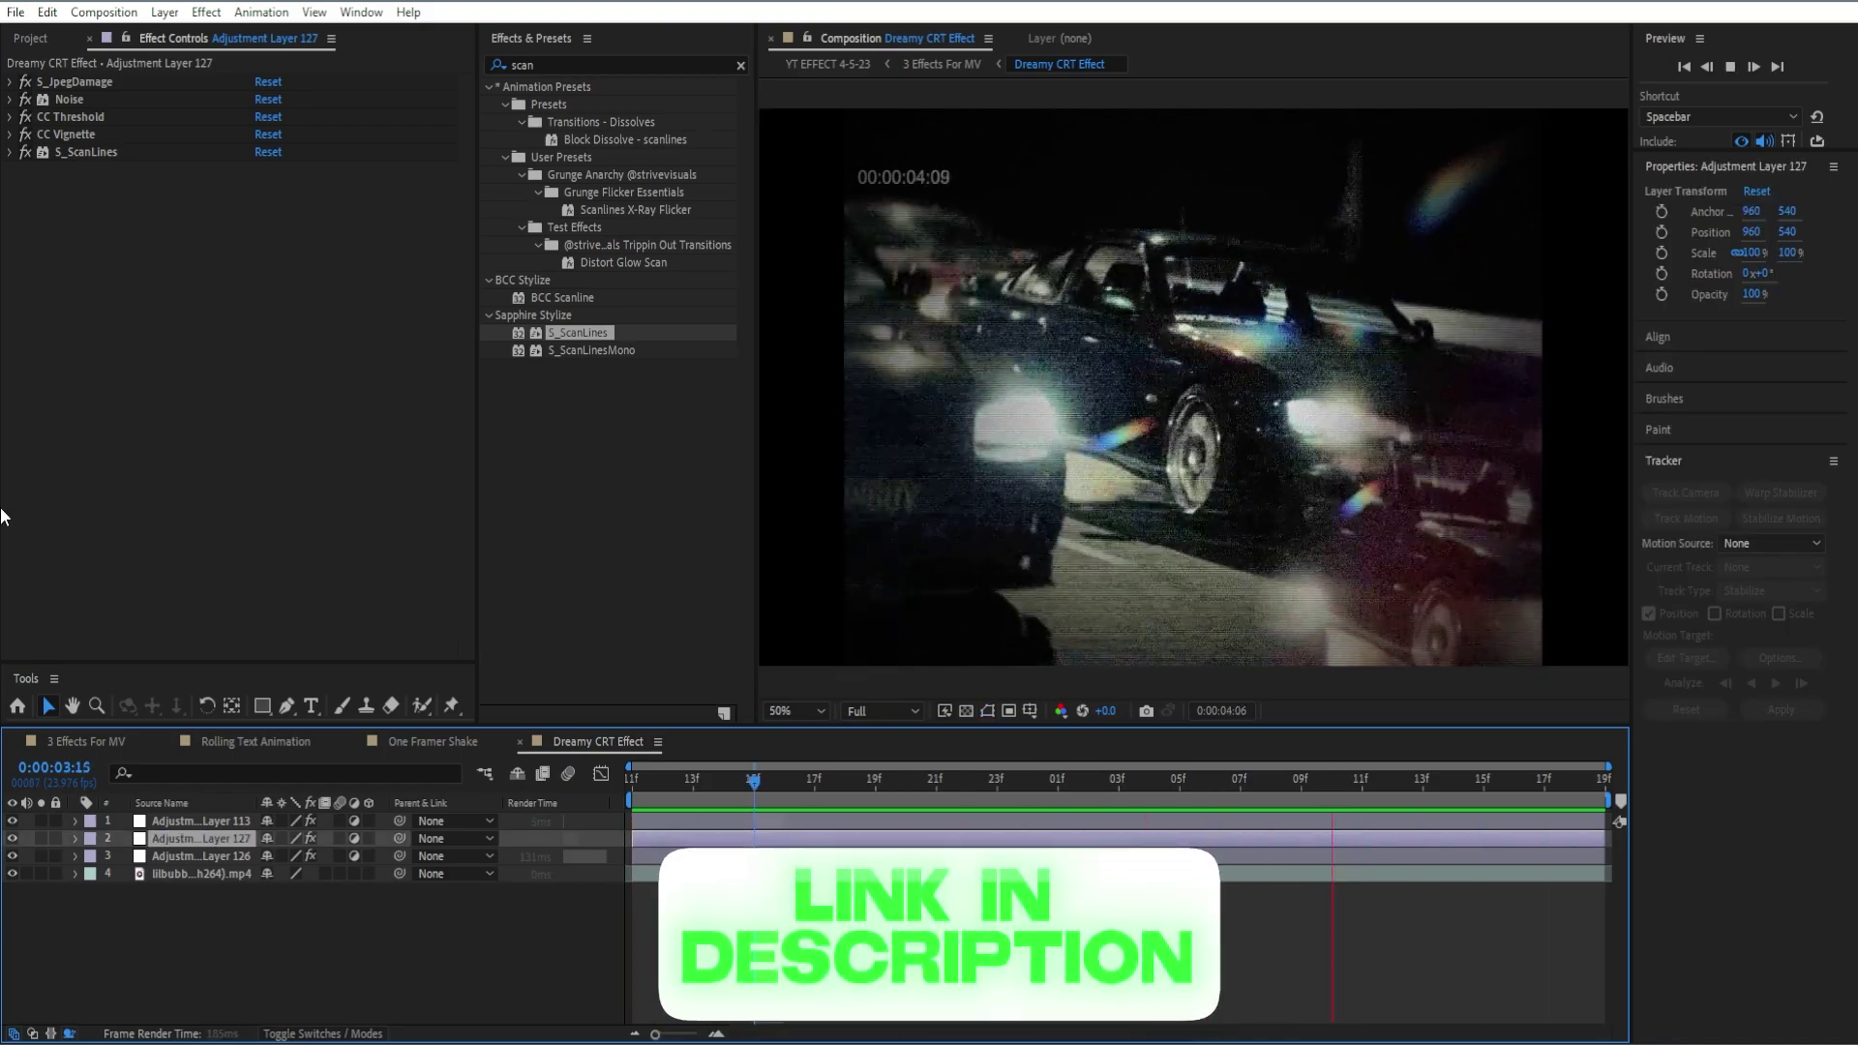